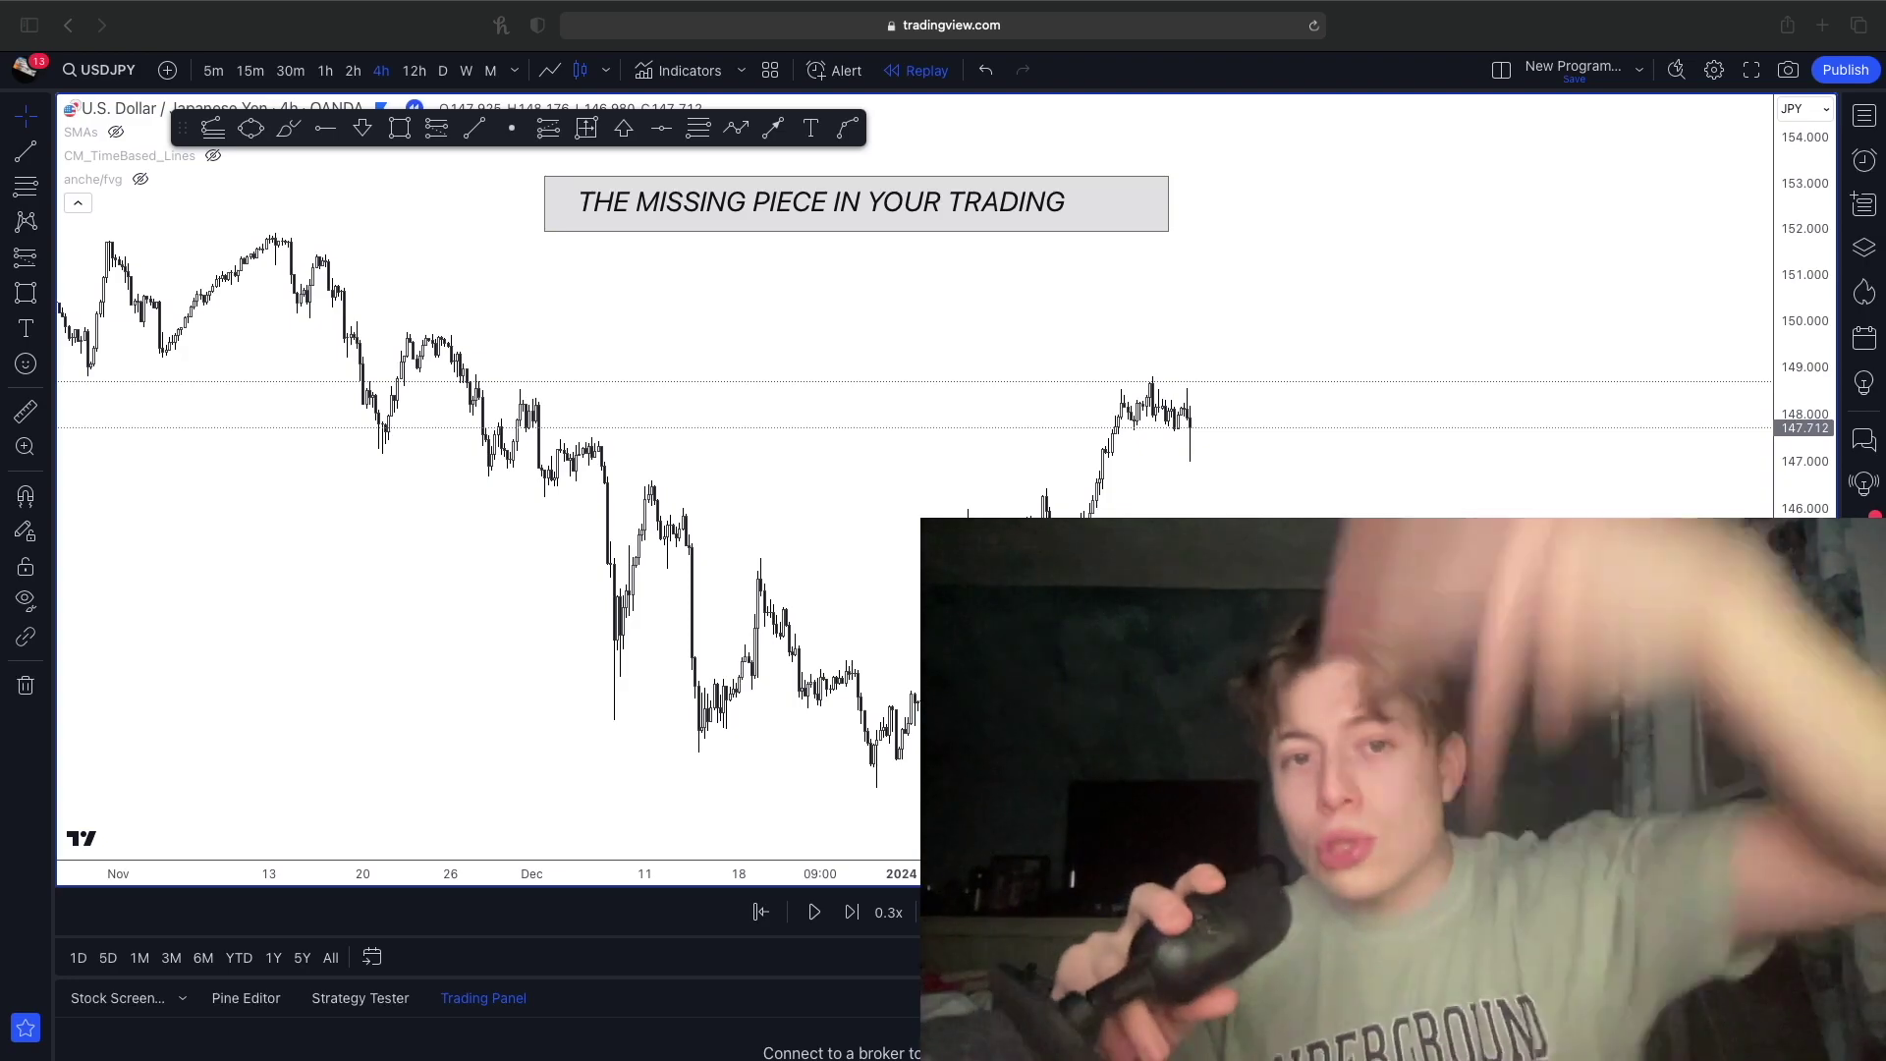
drag(946, 601, 935, 630)
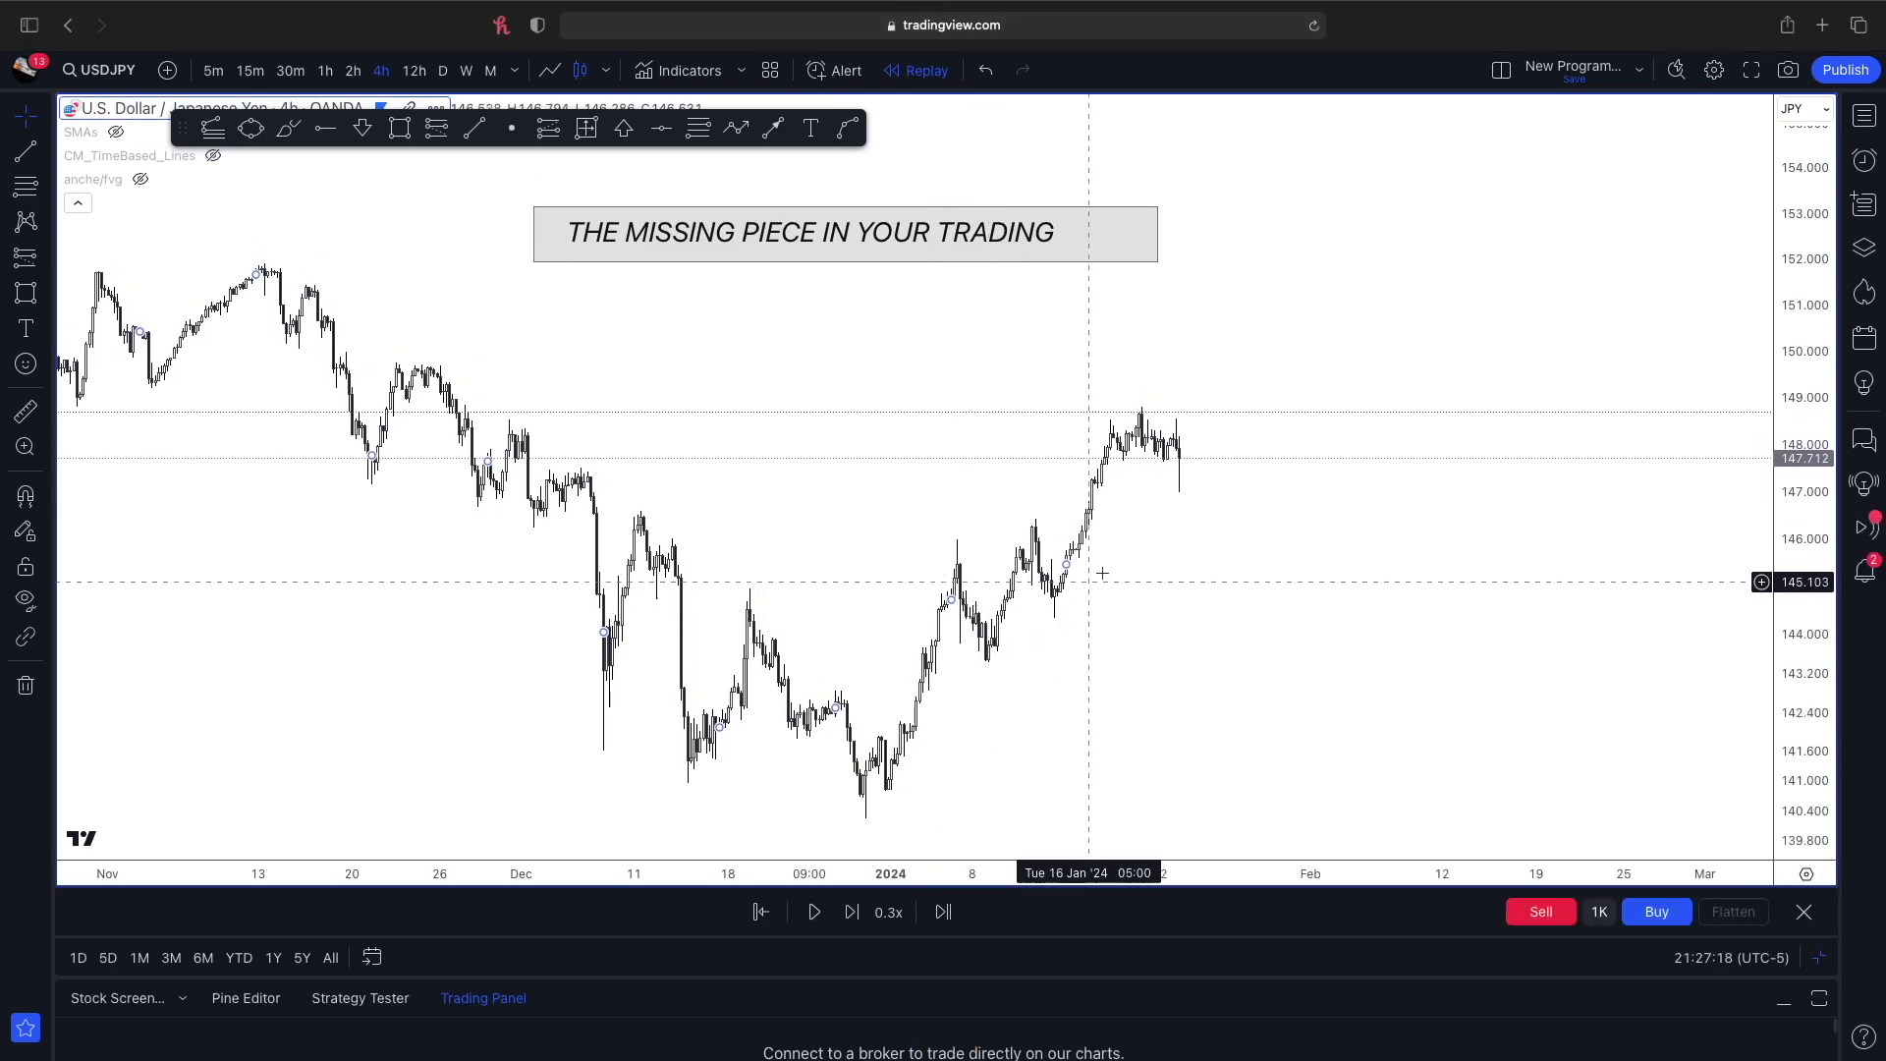
drag(1802, 579, 1801, 546)
drag(1436, 577, 1479, 621)
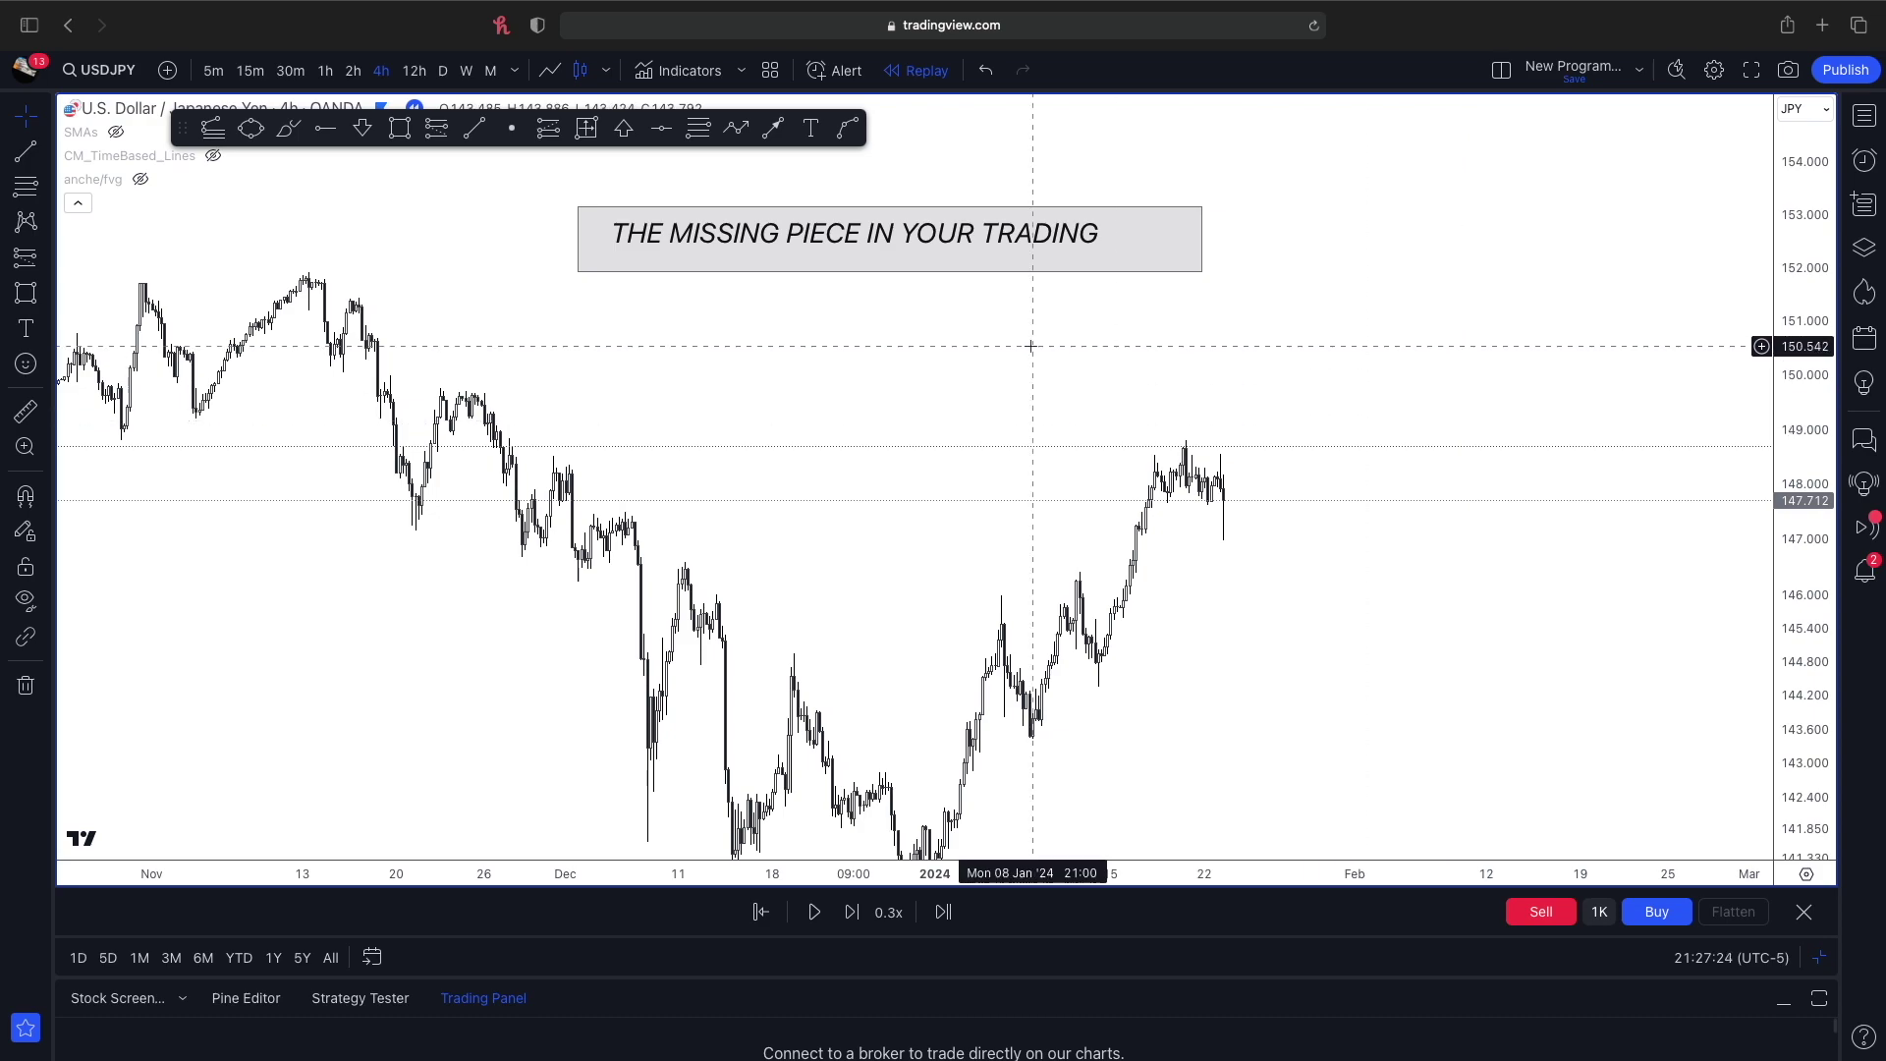
drag(1195, 372, 1043, 441)
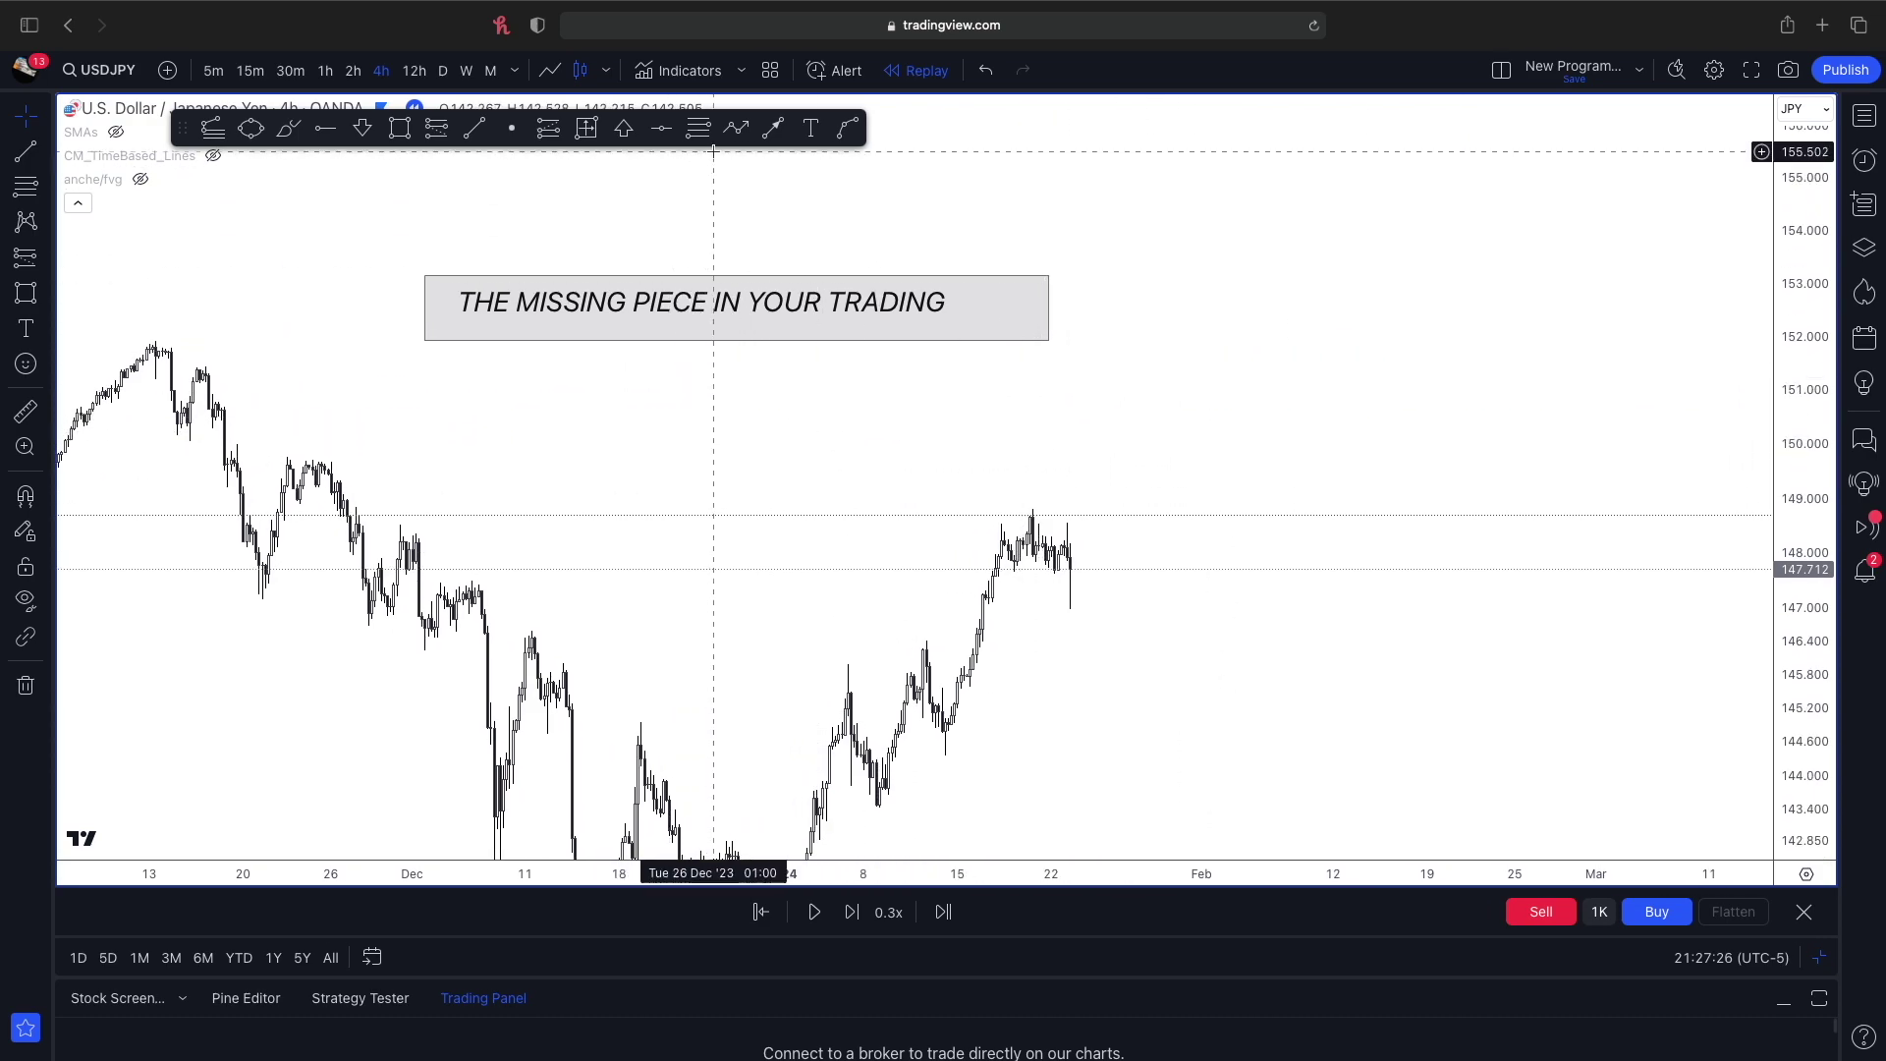
- Sketch a rising zigzag path with an arrow end in the empty space after the latest candles and delete it again
click(736, 128)
click(1233, 517)
click(1286, 377)
click(1314, 433)
click(1371, 270)
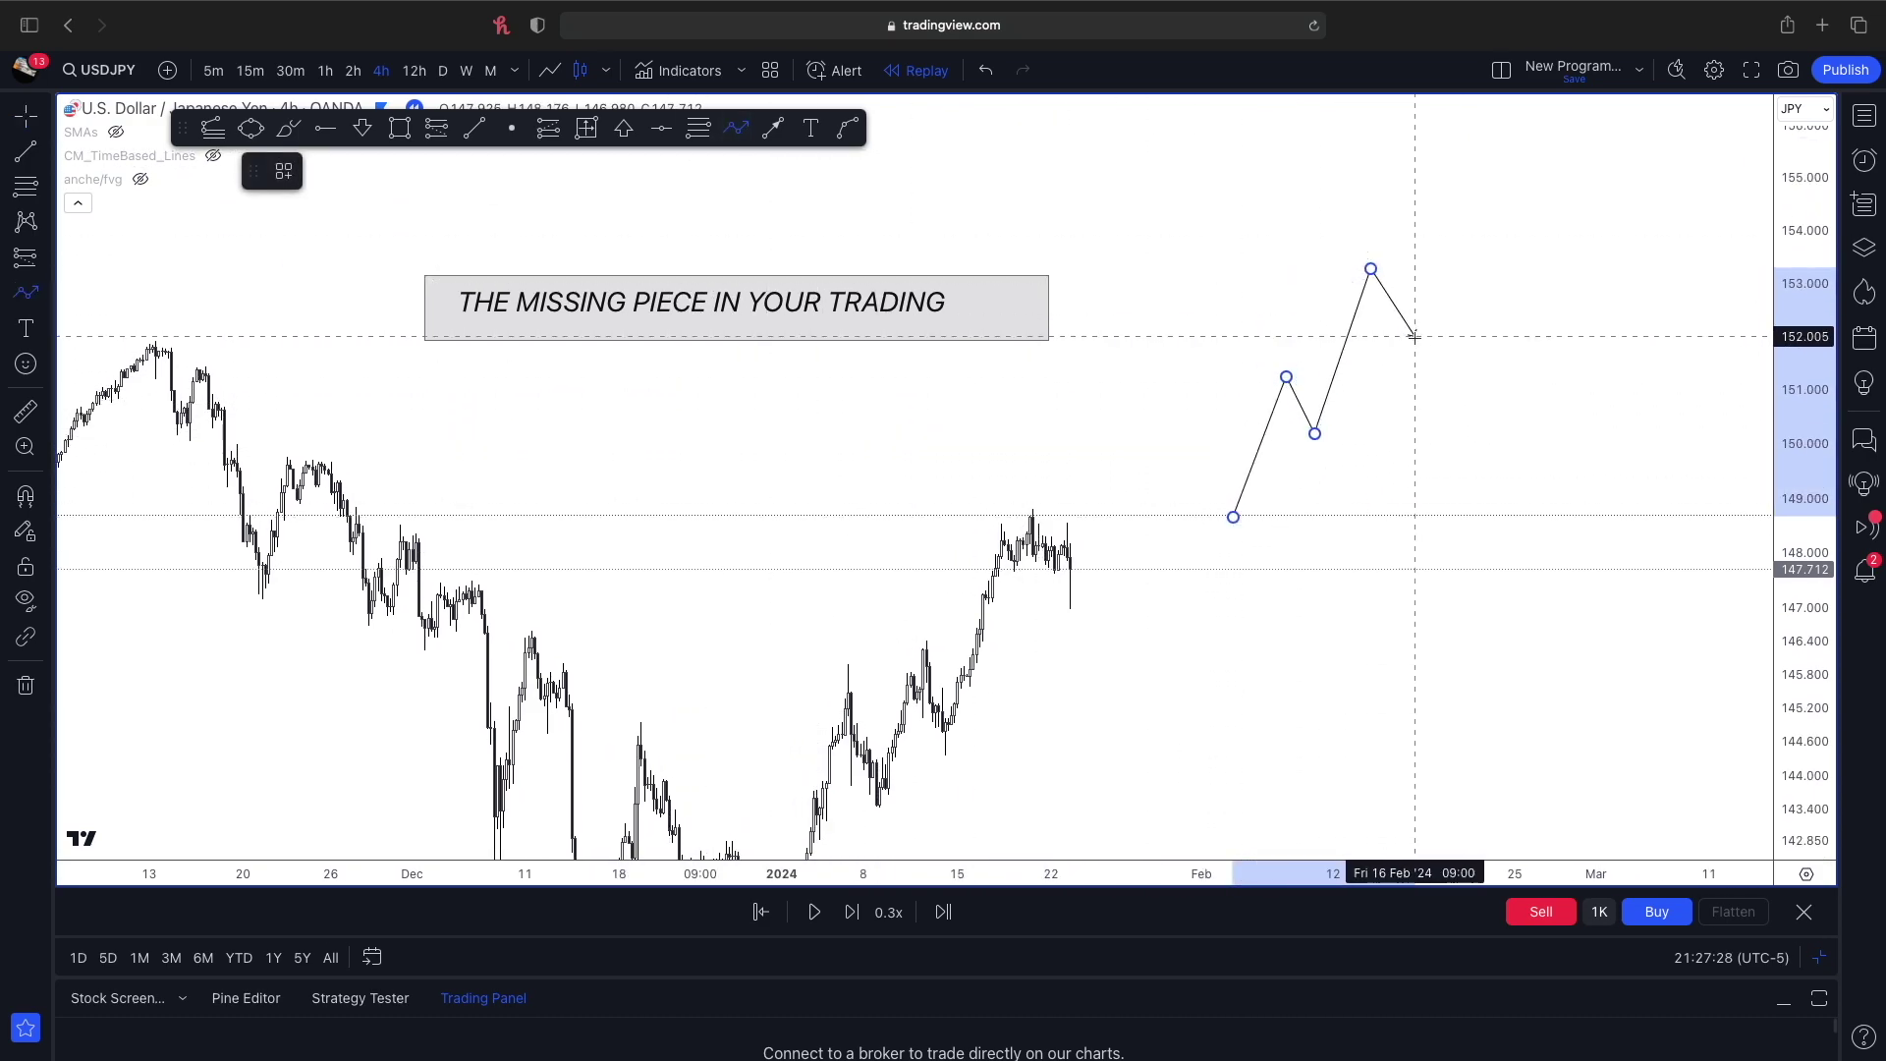
click(1425, 352)
click(1502, 215)
drag(1502, 215, 1486, 183)
click(1373, 228)
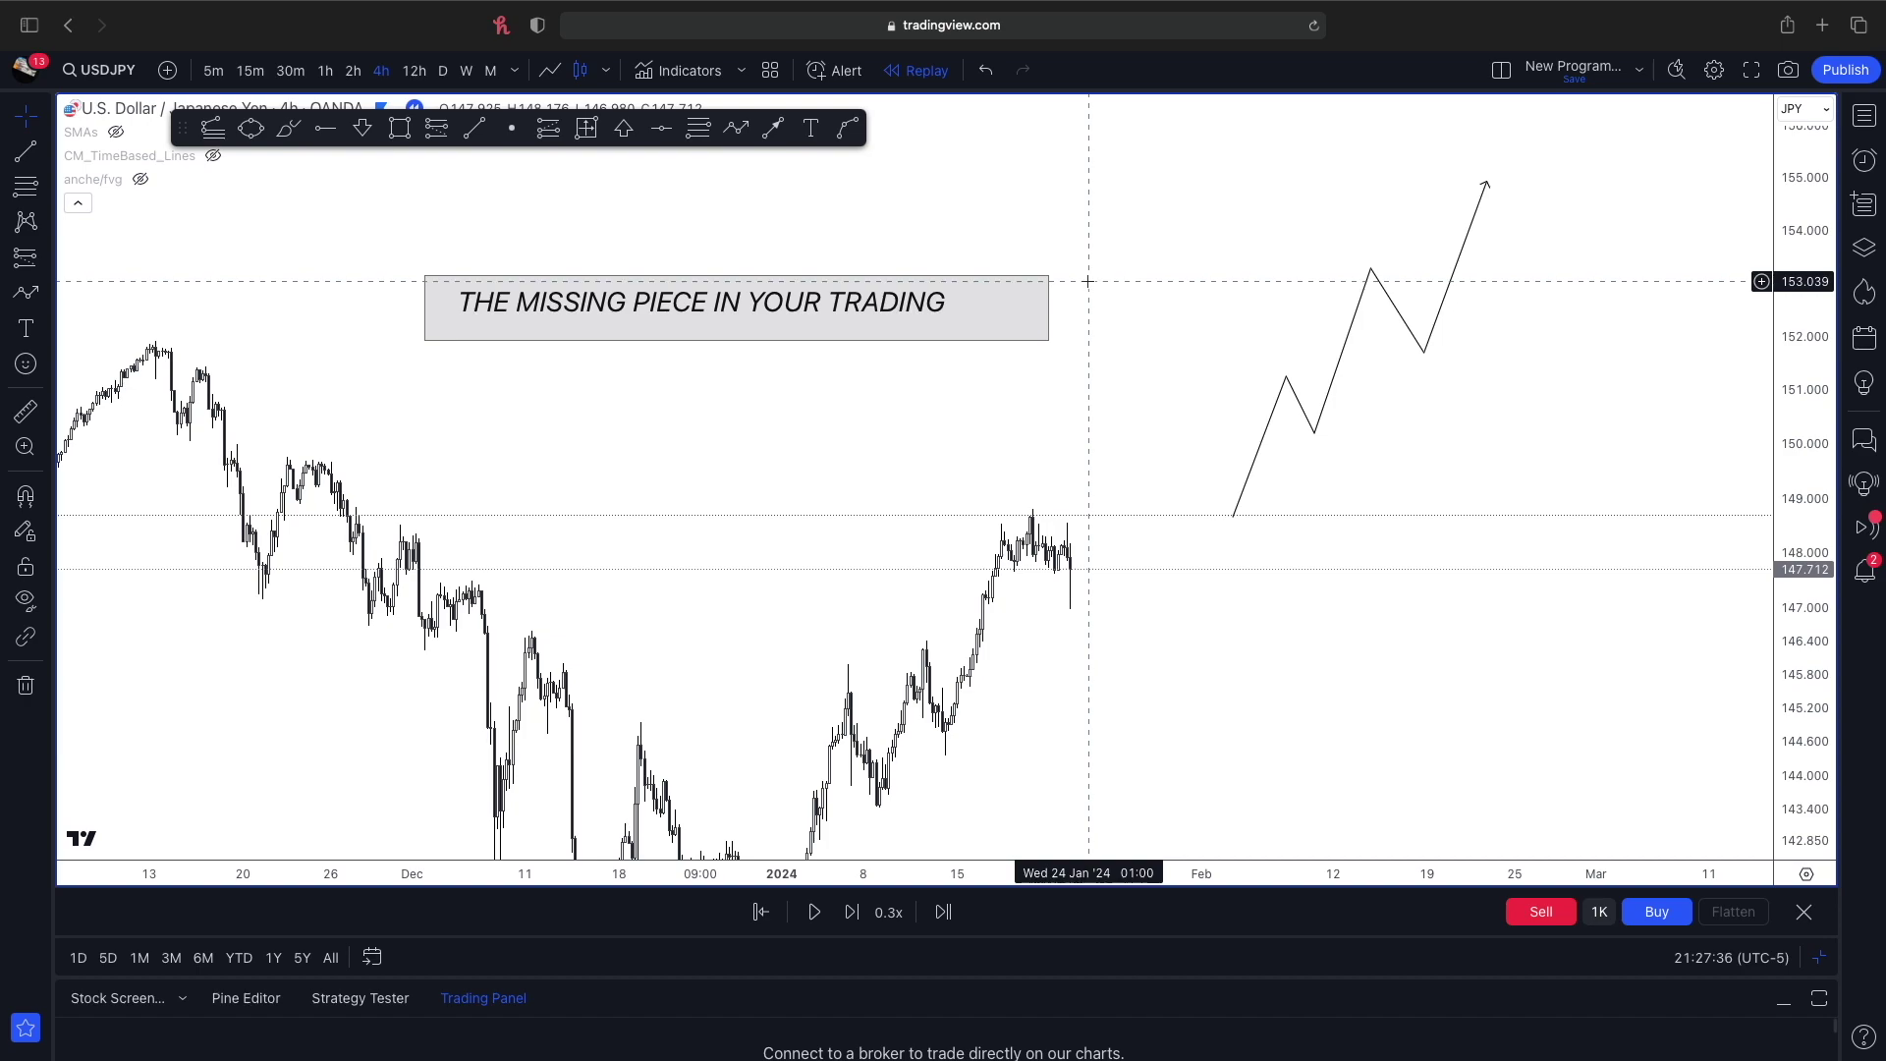
click(1372, 269)
key(Delete)
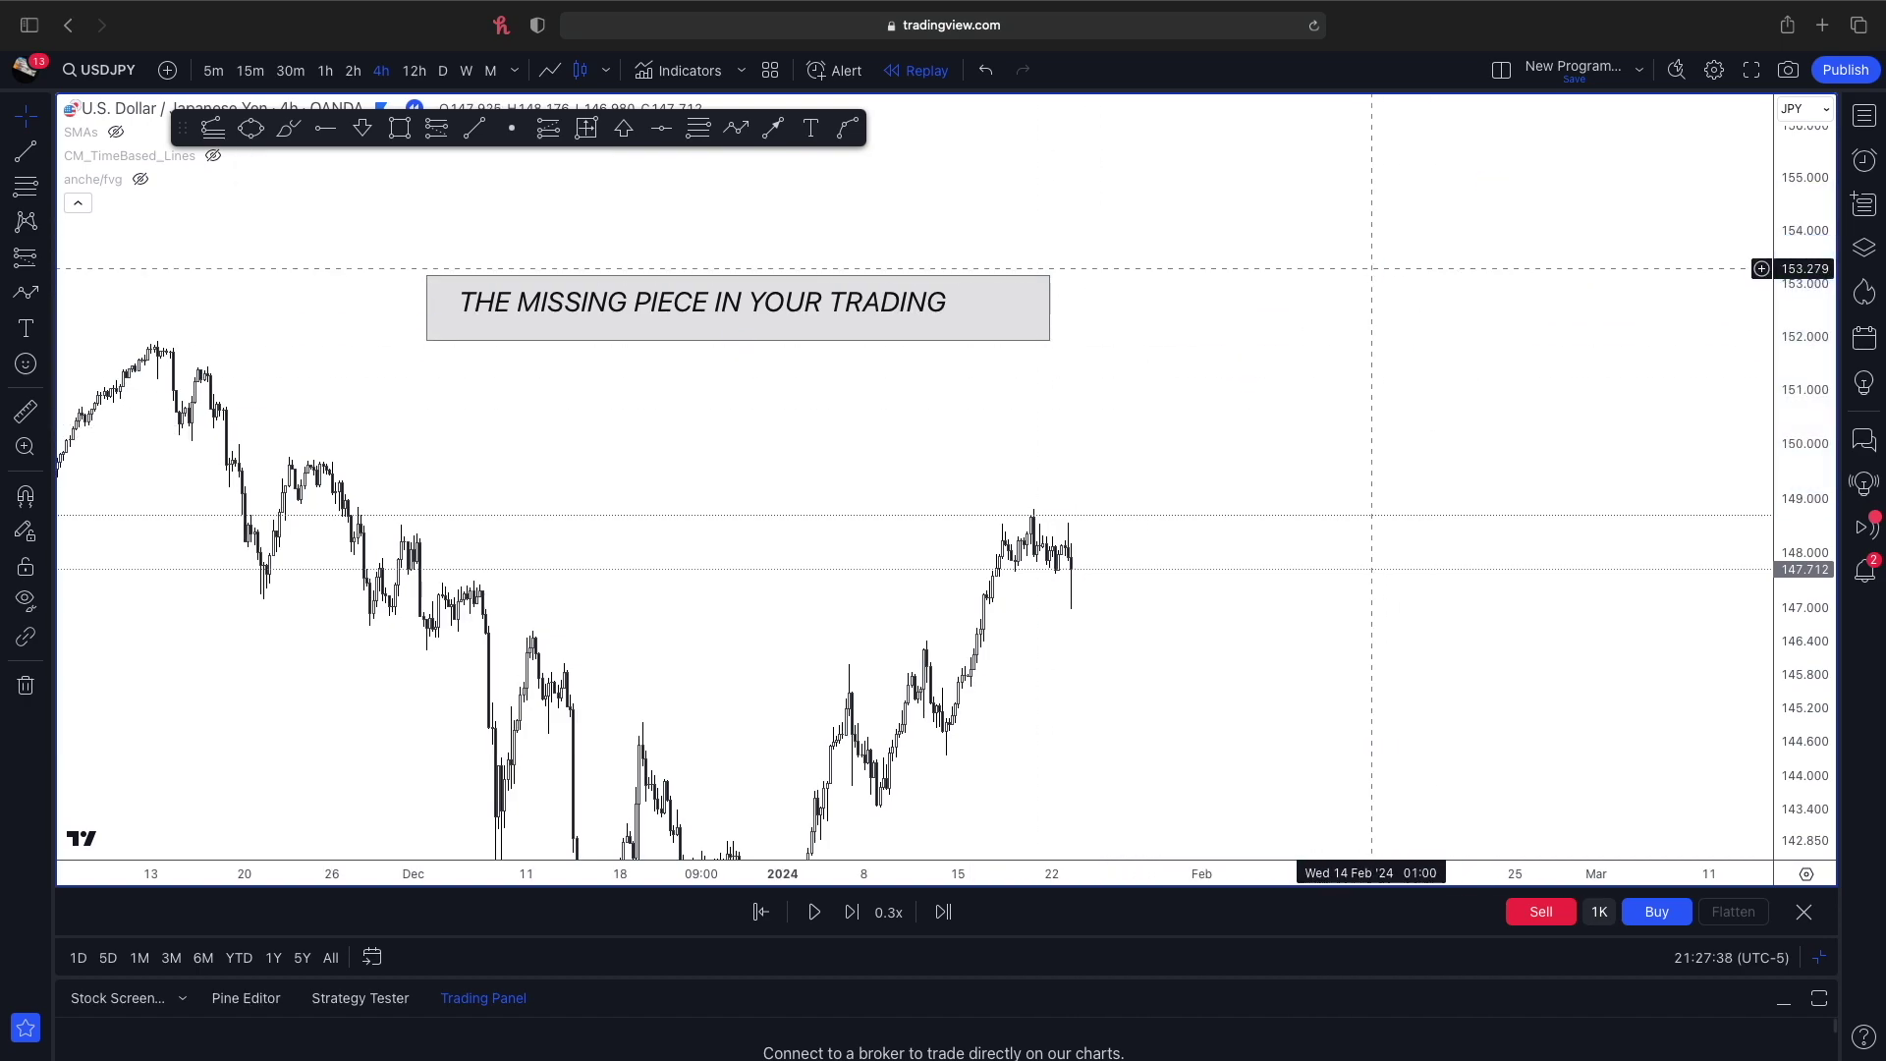
- Reposition the grey title box and its text so that "THE MISSING PIECE IN YOUR TRADING" sits centred inside the box
scroll(1355, 262, left, 4)
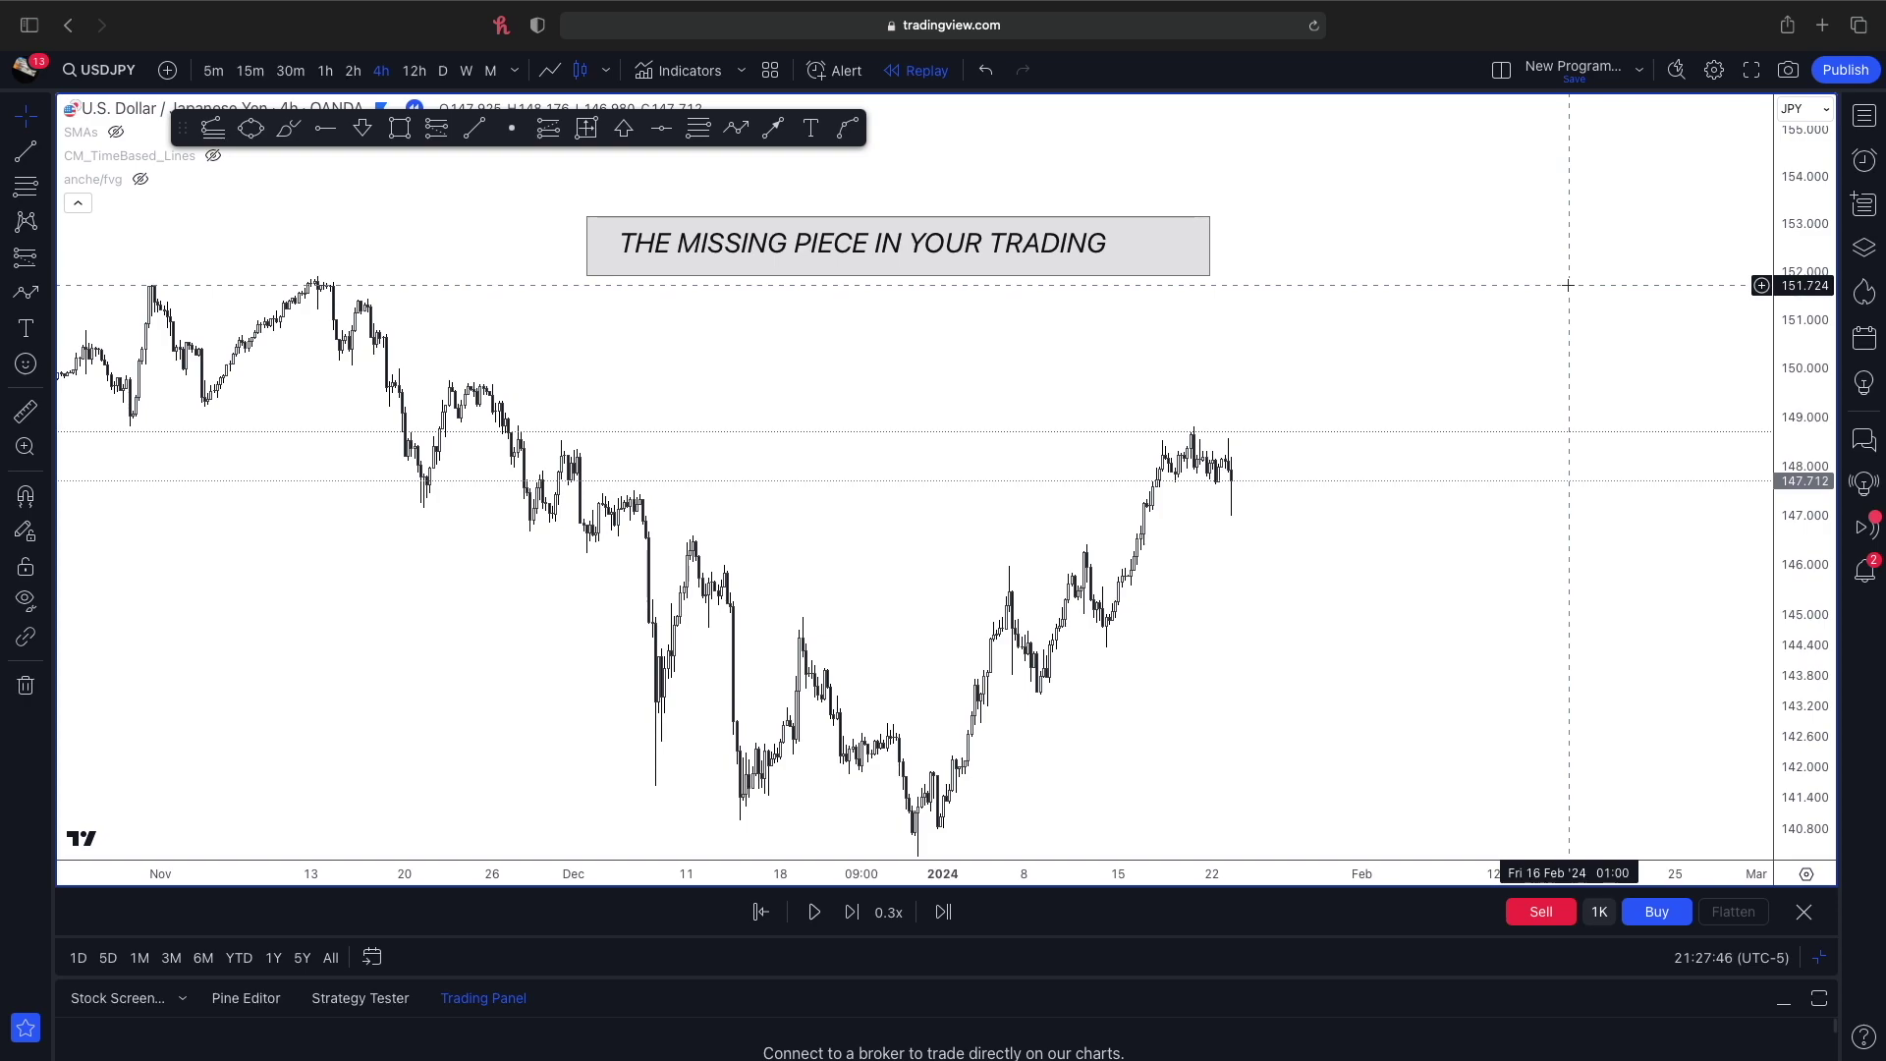
drag(1797, 346, 1796, 300)
drag(1574, 288, 1562, 267)
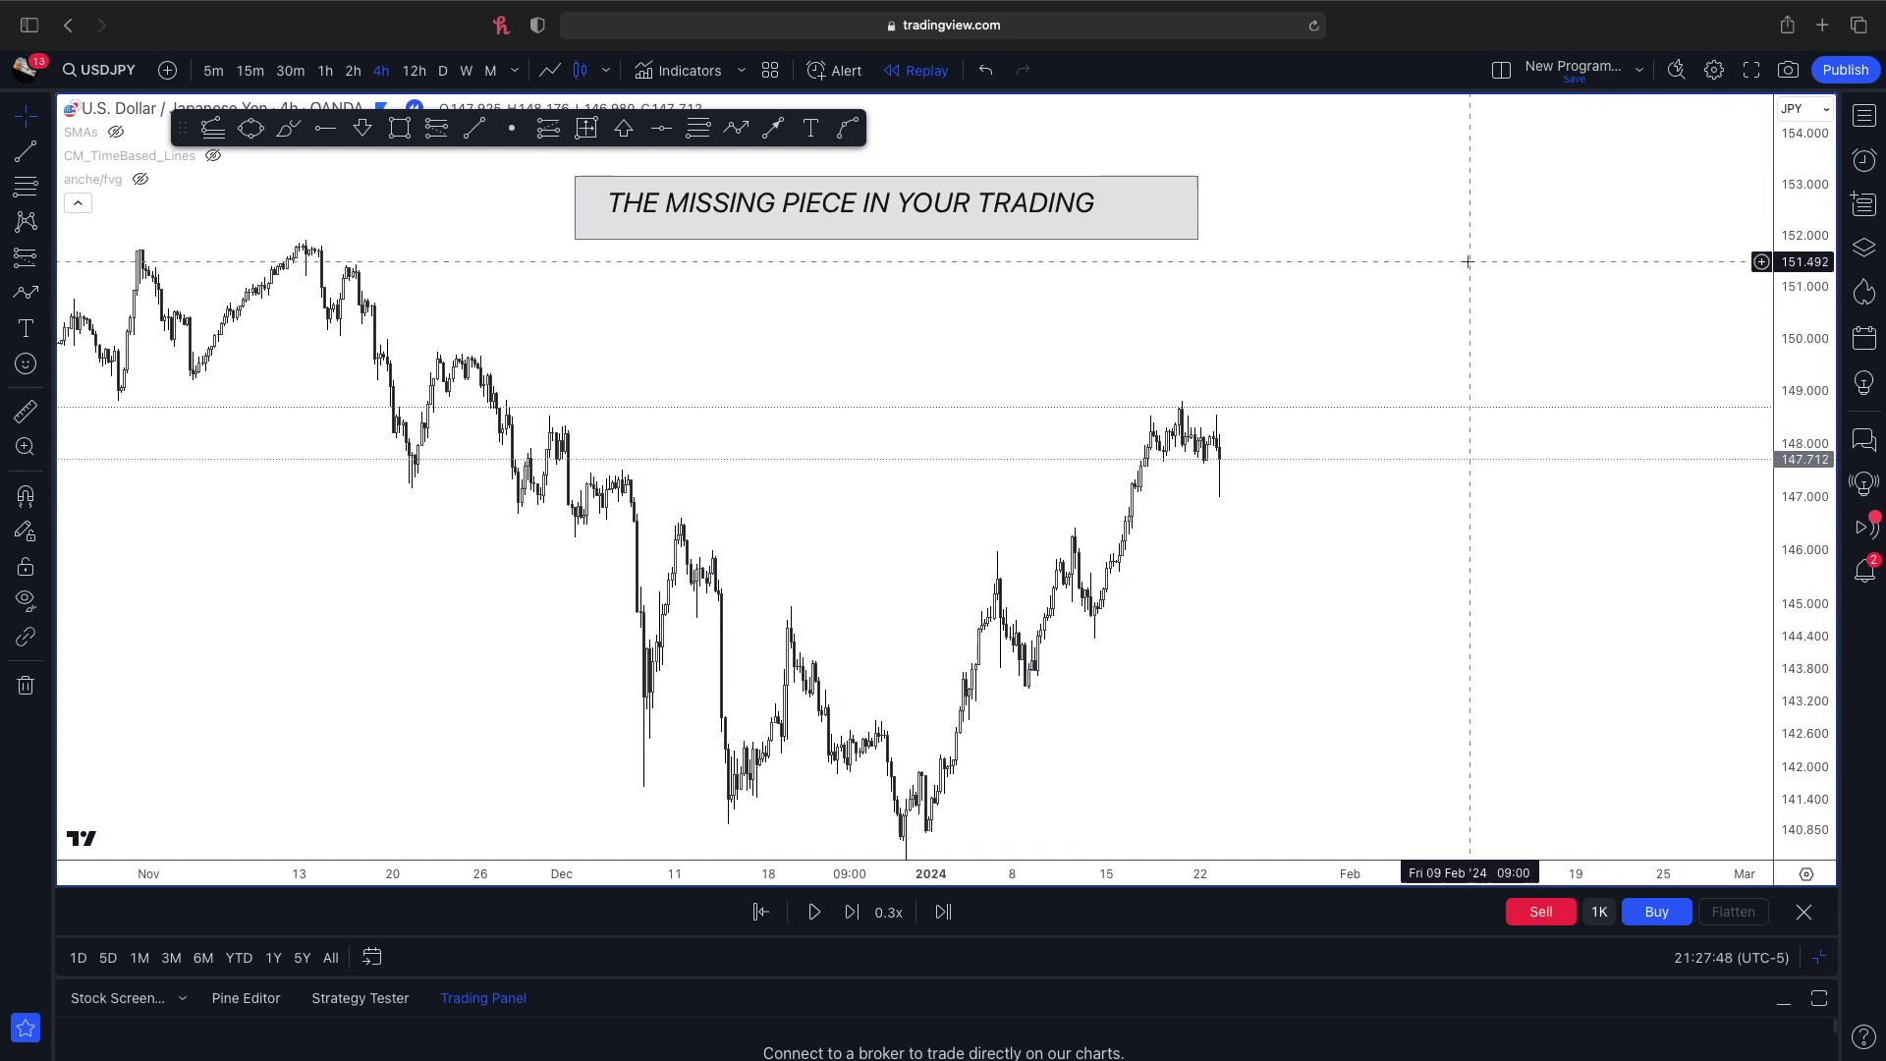
drag(1032, 216, 1149, 301)
click(943, 301)
drag(937, 297, 934, 306)
click(945, 321)
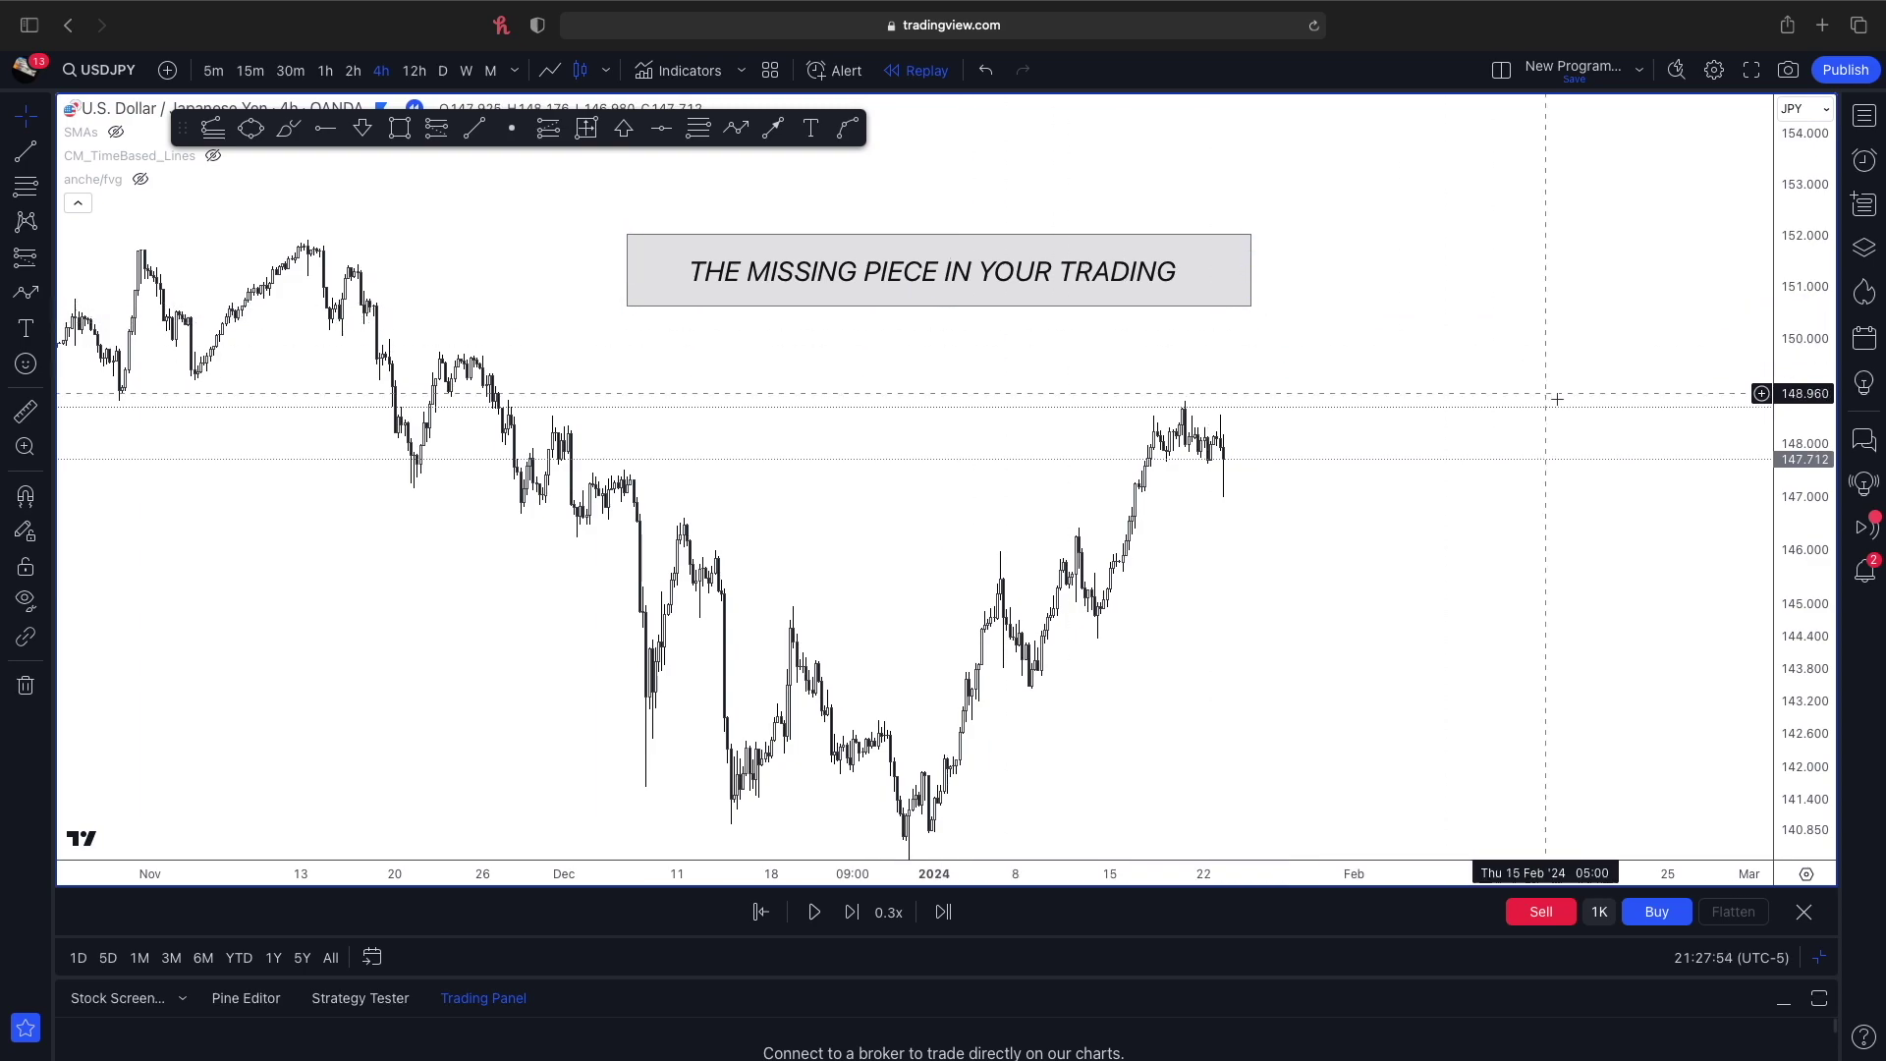
- Widen the grey title box to about 31 January 2024 so it surrounds the title text evenly
drag(1818, 442, 1807, 392)
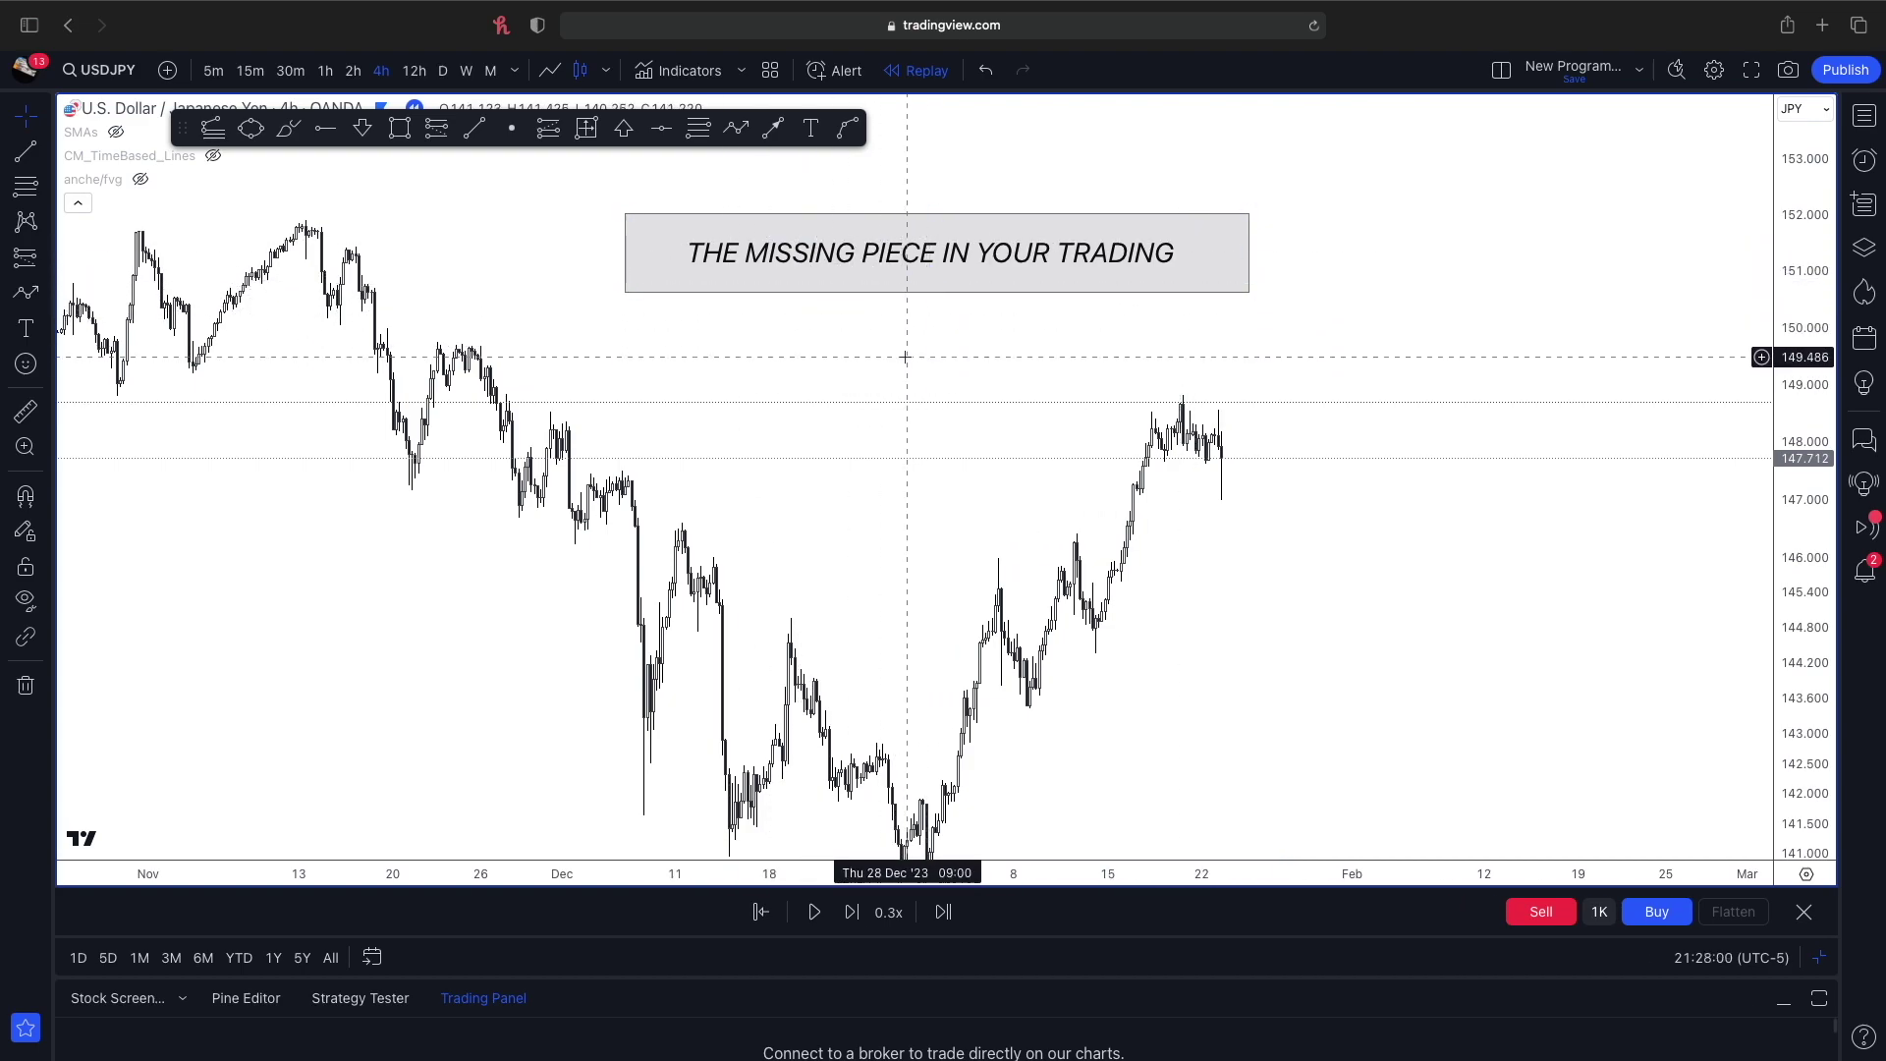
drag(917, 368, 921, 390)
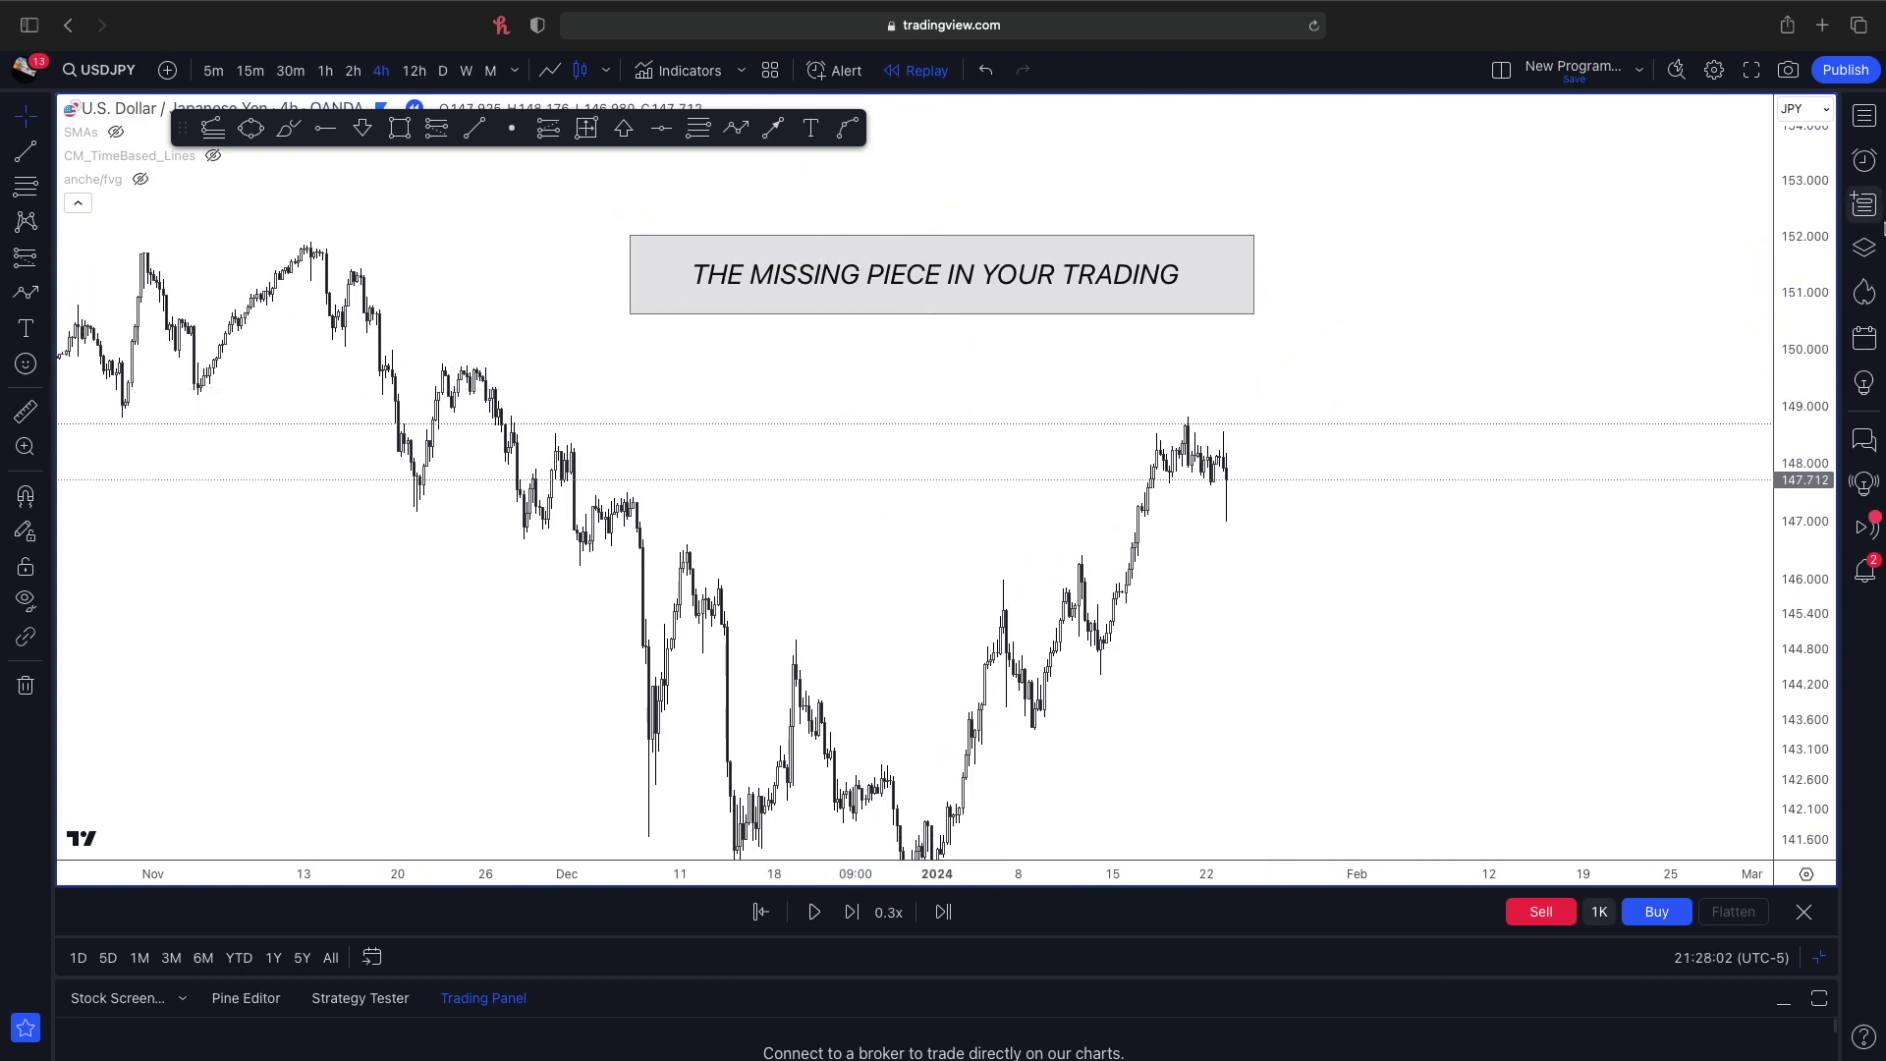
scroll(1670, 356, down, 3)
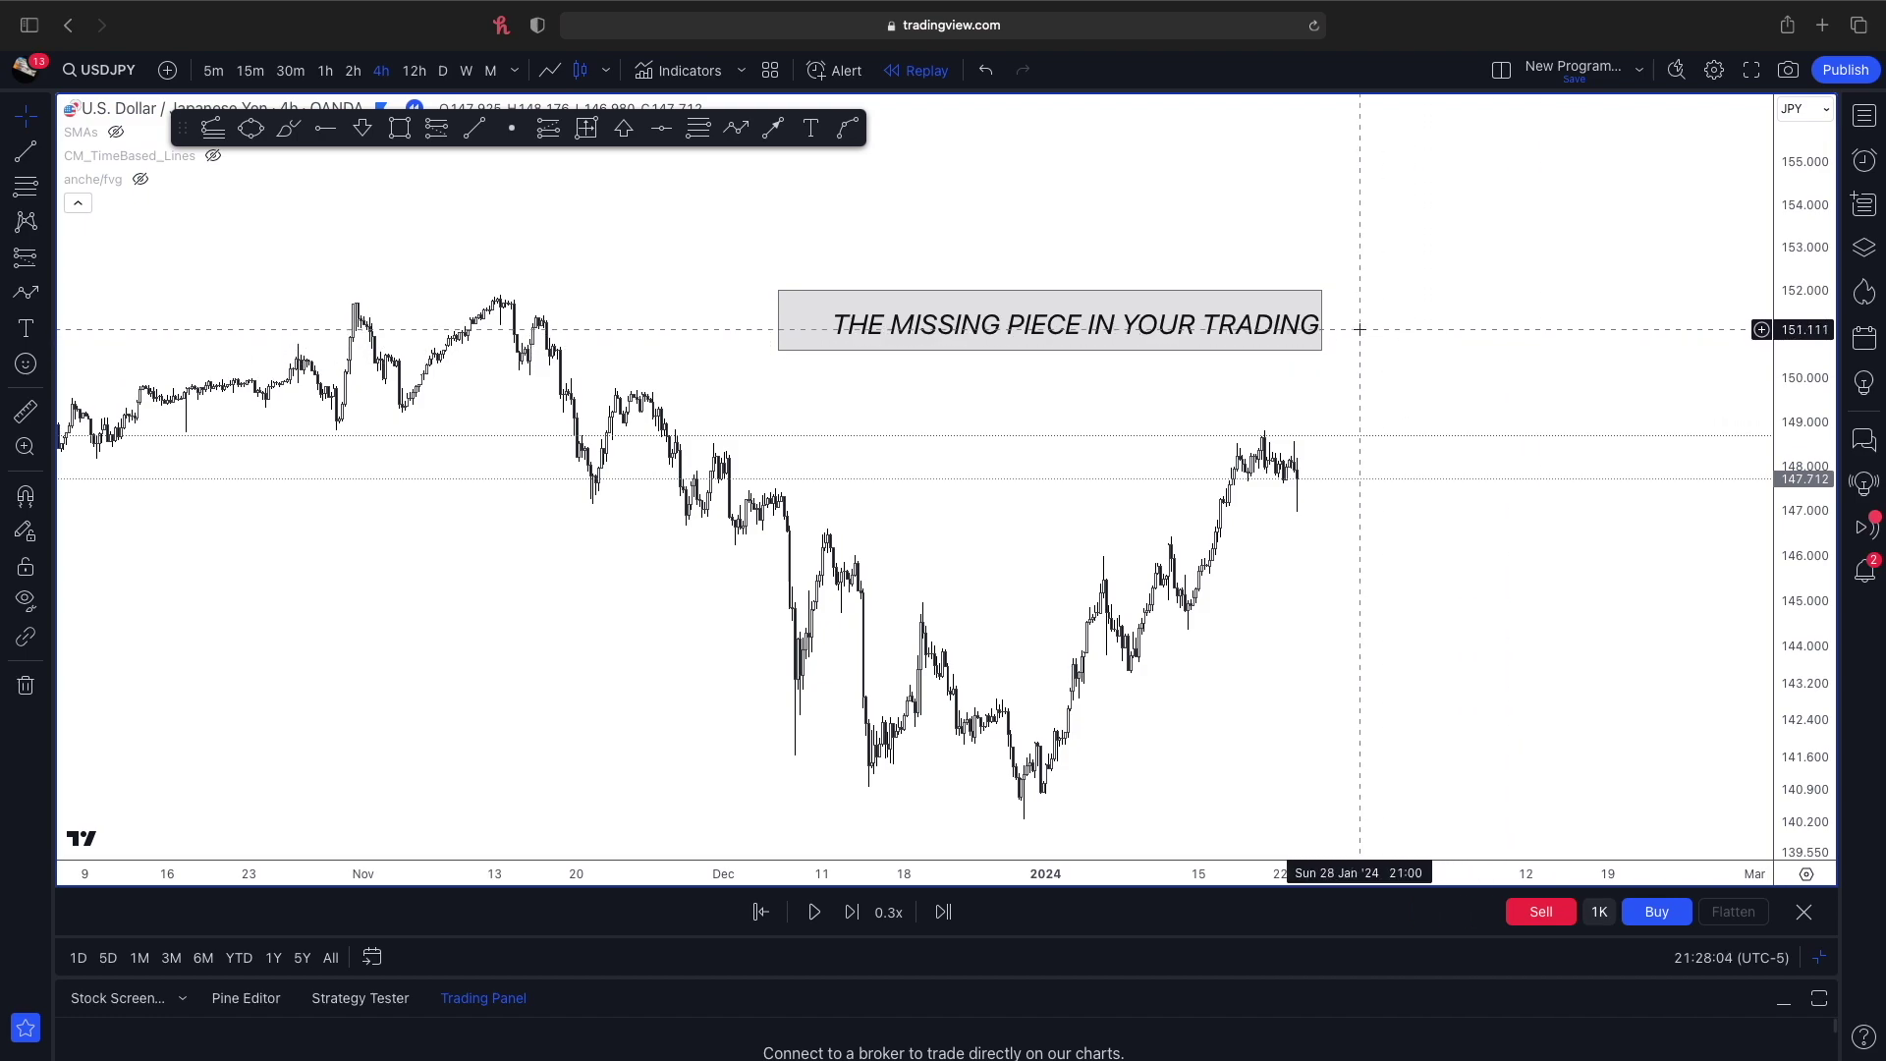
drag(1322, 321, 1402, 321)
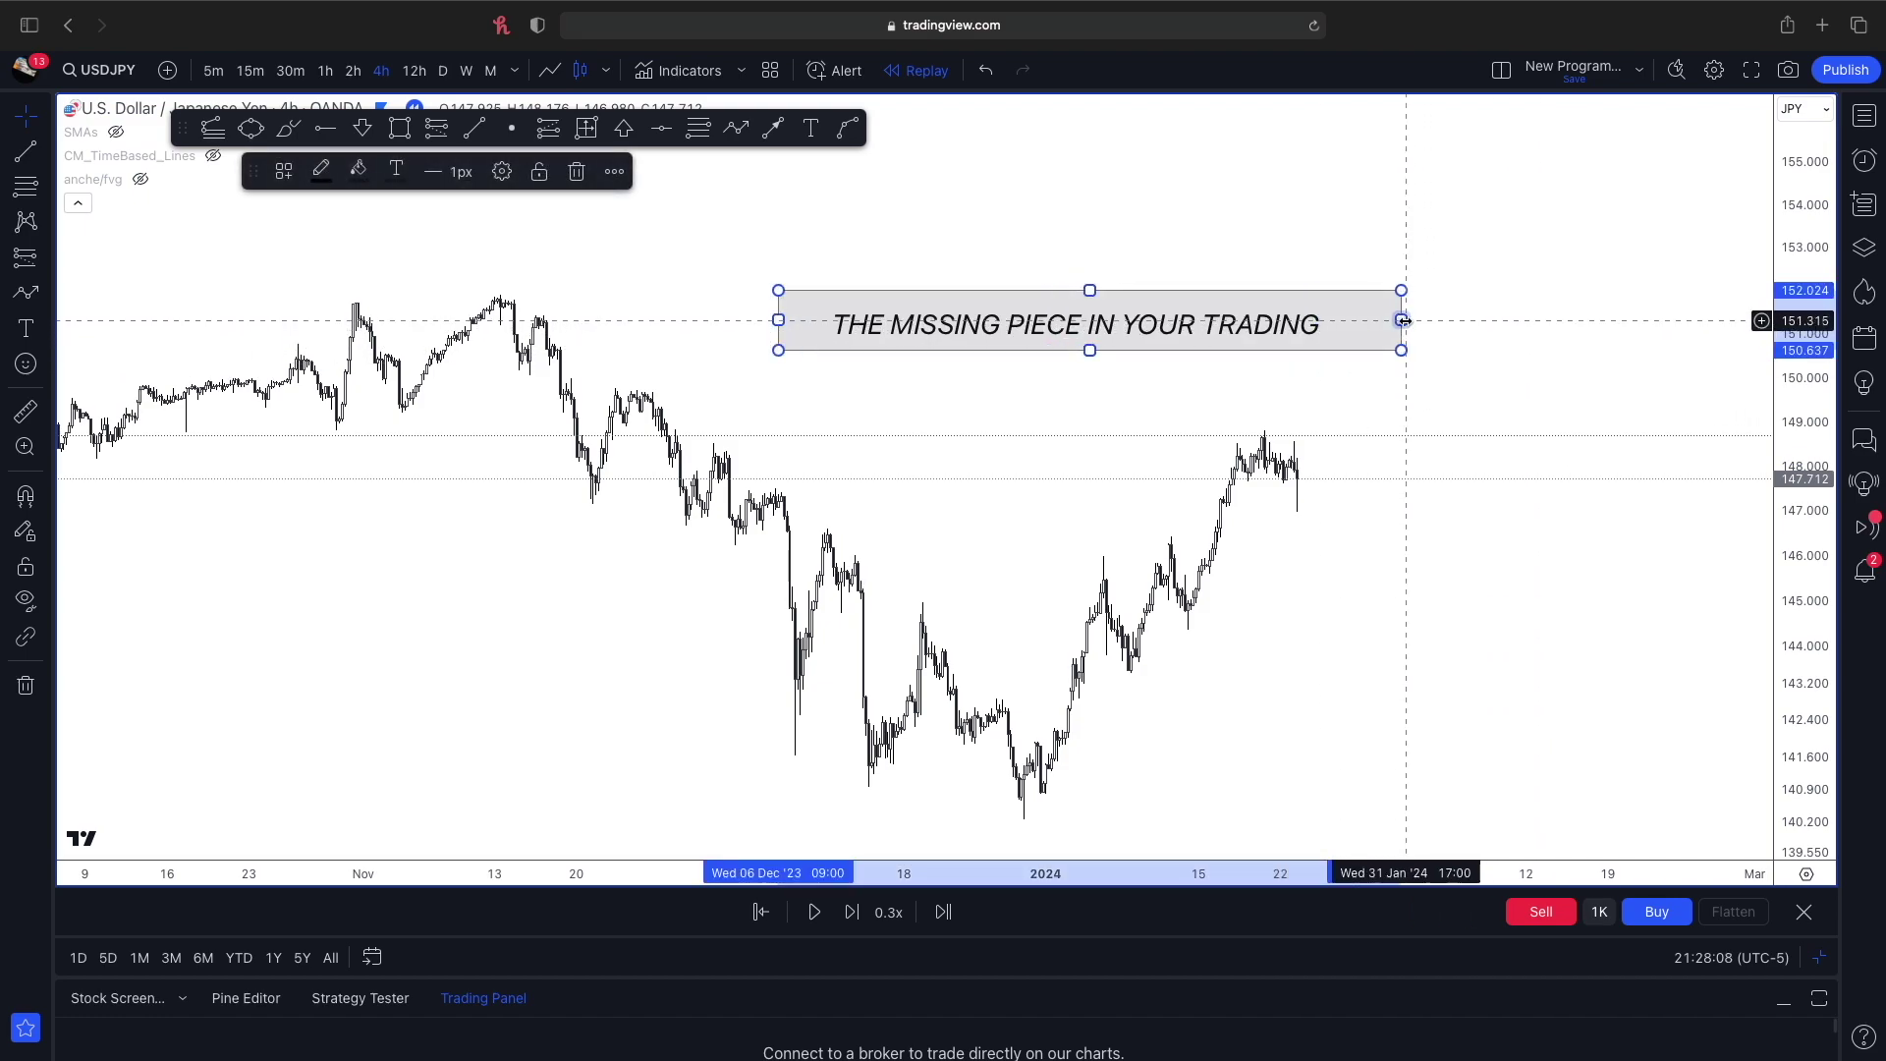
- Add the text labels "LIQUIDITY" and, below it, "WITHOUT IT THE MARKET DOESNT MOVE" in the empty space after the latest candles
drag(1152, 411, 1164, 262)
click(811, 127)
click(1354, 366)
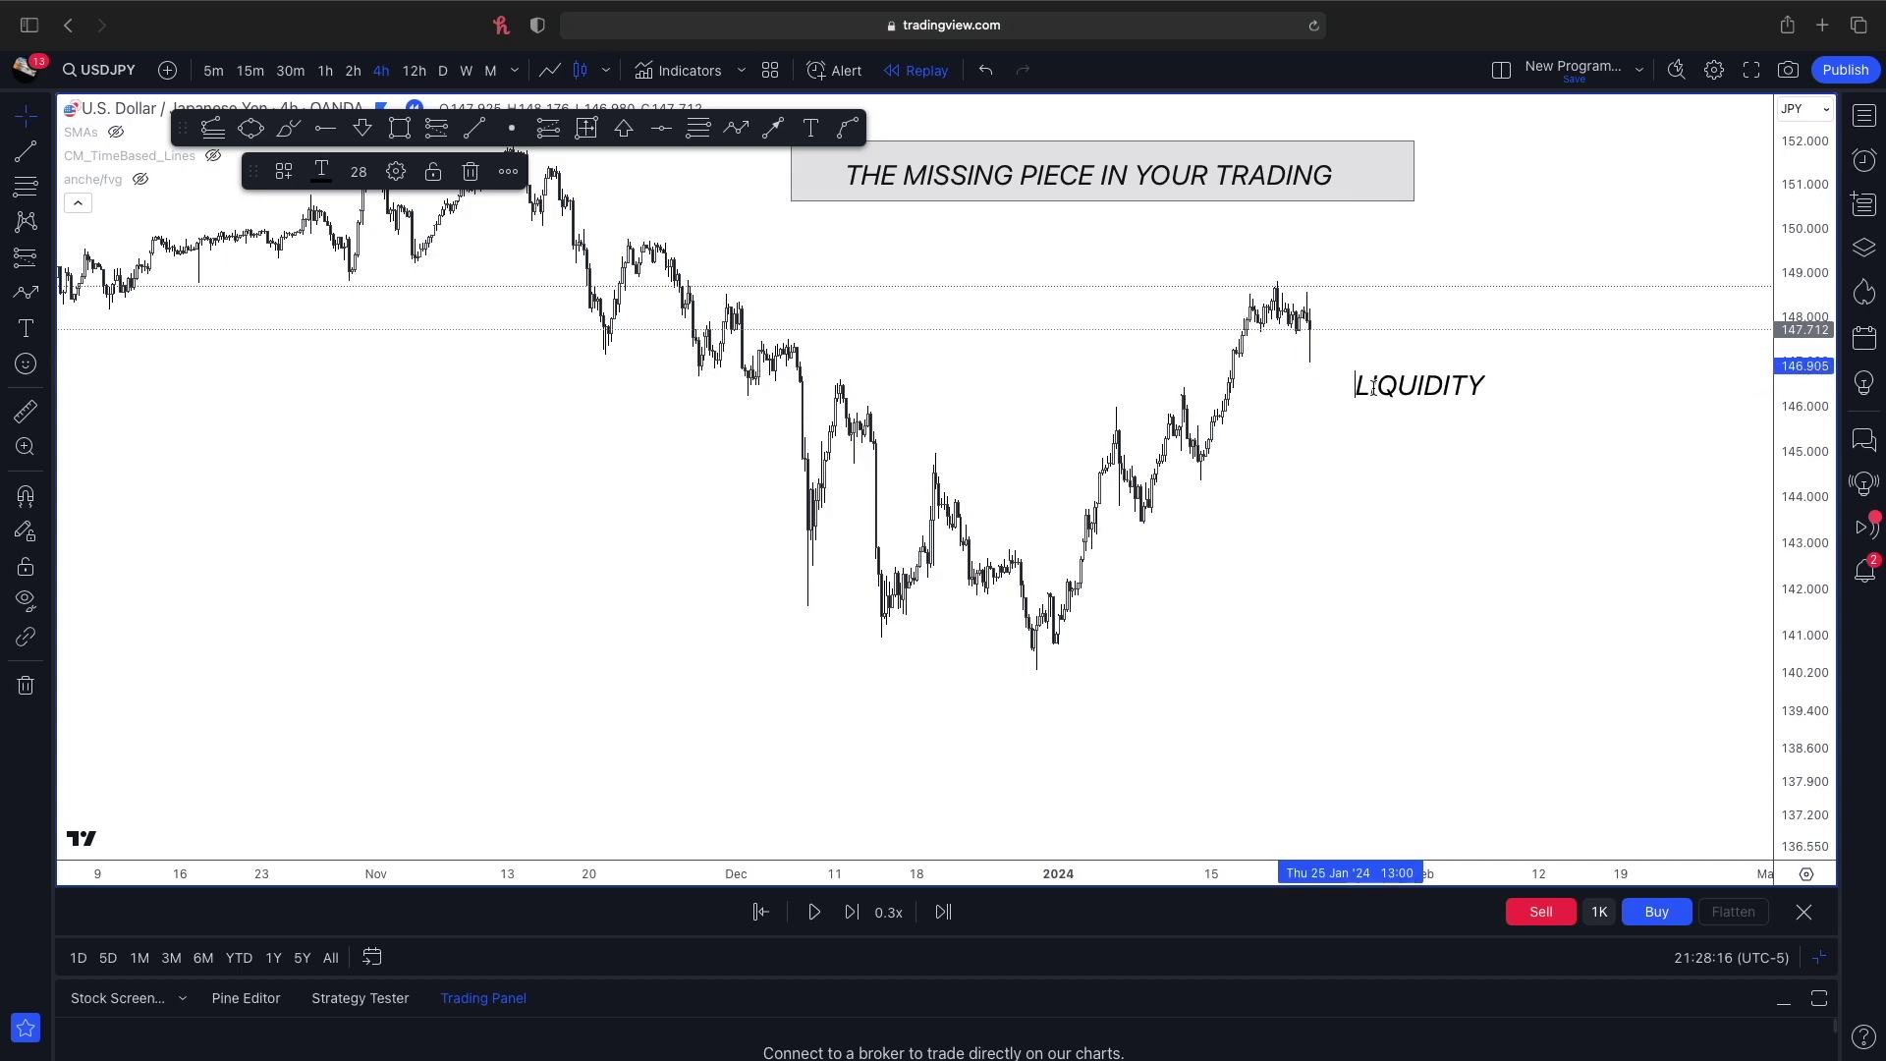
drag(1411, 421, 1449, 516)
click(1341, 589)
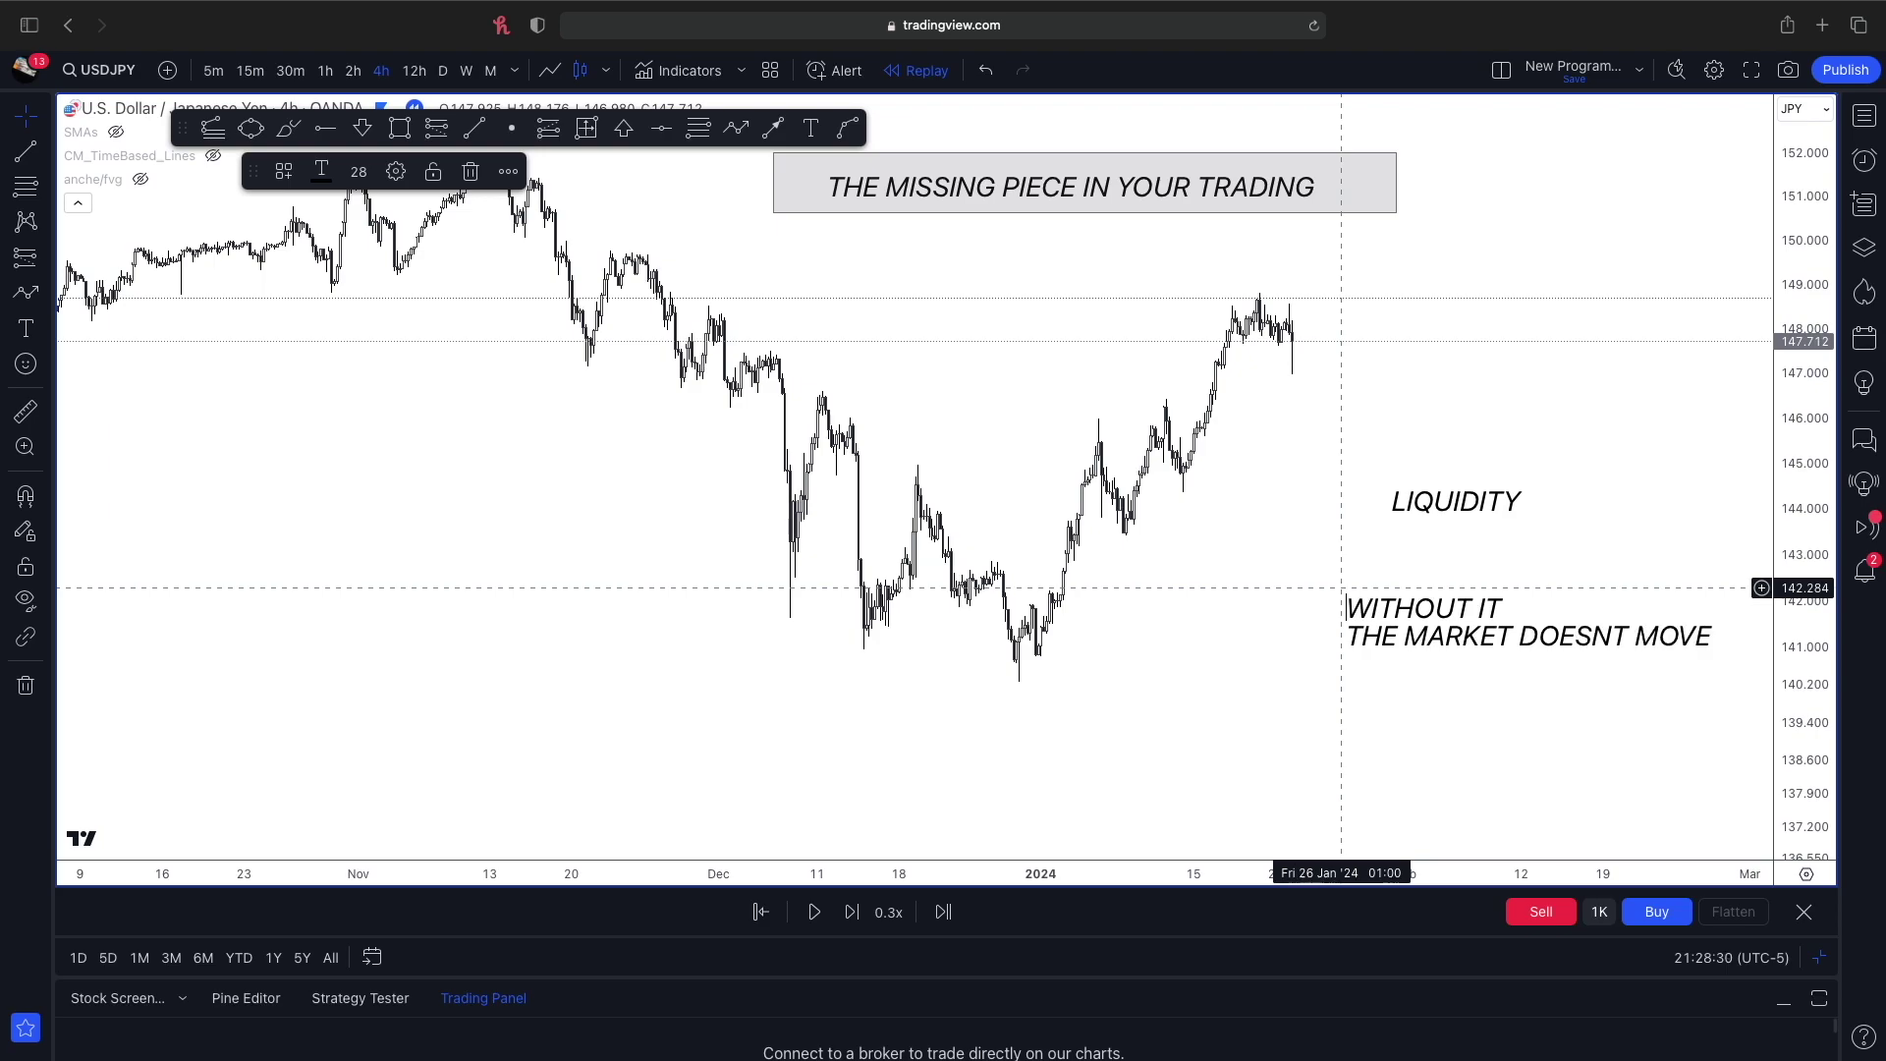
- Move both liquidity text labels to the empty area below the October and November candles
drag(1405, 724, 1389, 724)
click(320, 552)
drag(1330, 623, 290, 614)
drag(1427, 501, 404, 510)
drag(395, 596, 246, 615)
drag(426, 517, 216, 546)
- Draw a horizontal ray at about 147.66 under the lows of the latest January consolidation
mouse_move(1744, 417)
mouse_down()
mouse_move(1883, 420)
mouse_move(1818, 432)
mouse_move(1804, 356)
mouse_up()
scroll(1710, 451, down, 2)
scroll(1696, 354, up, 1)
drag(1518, 391, 1495, 441)
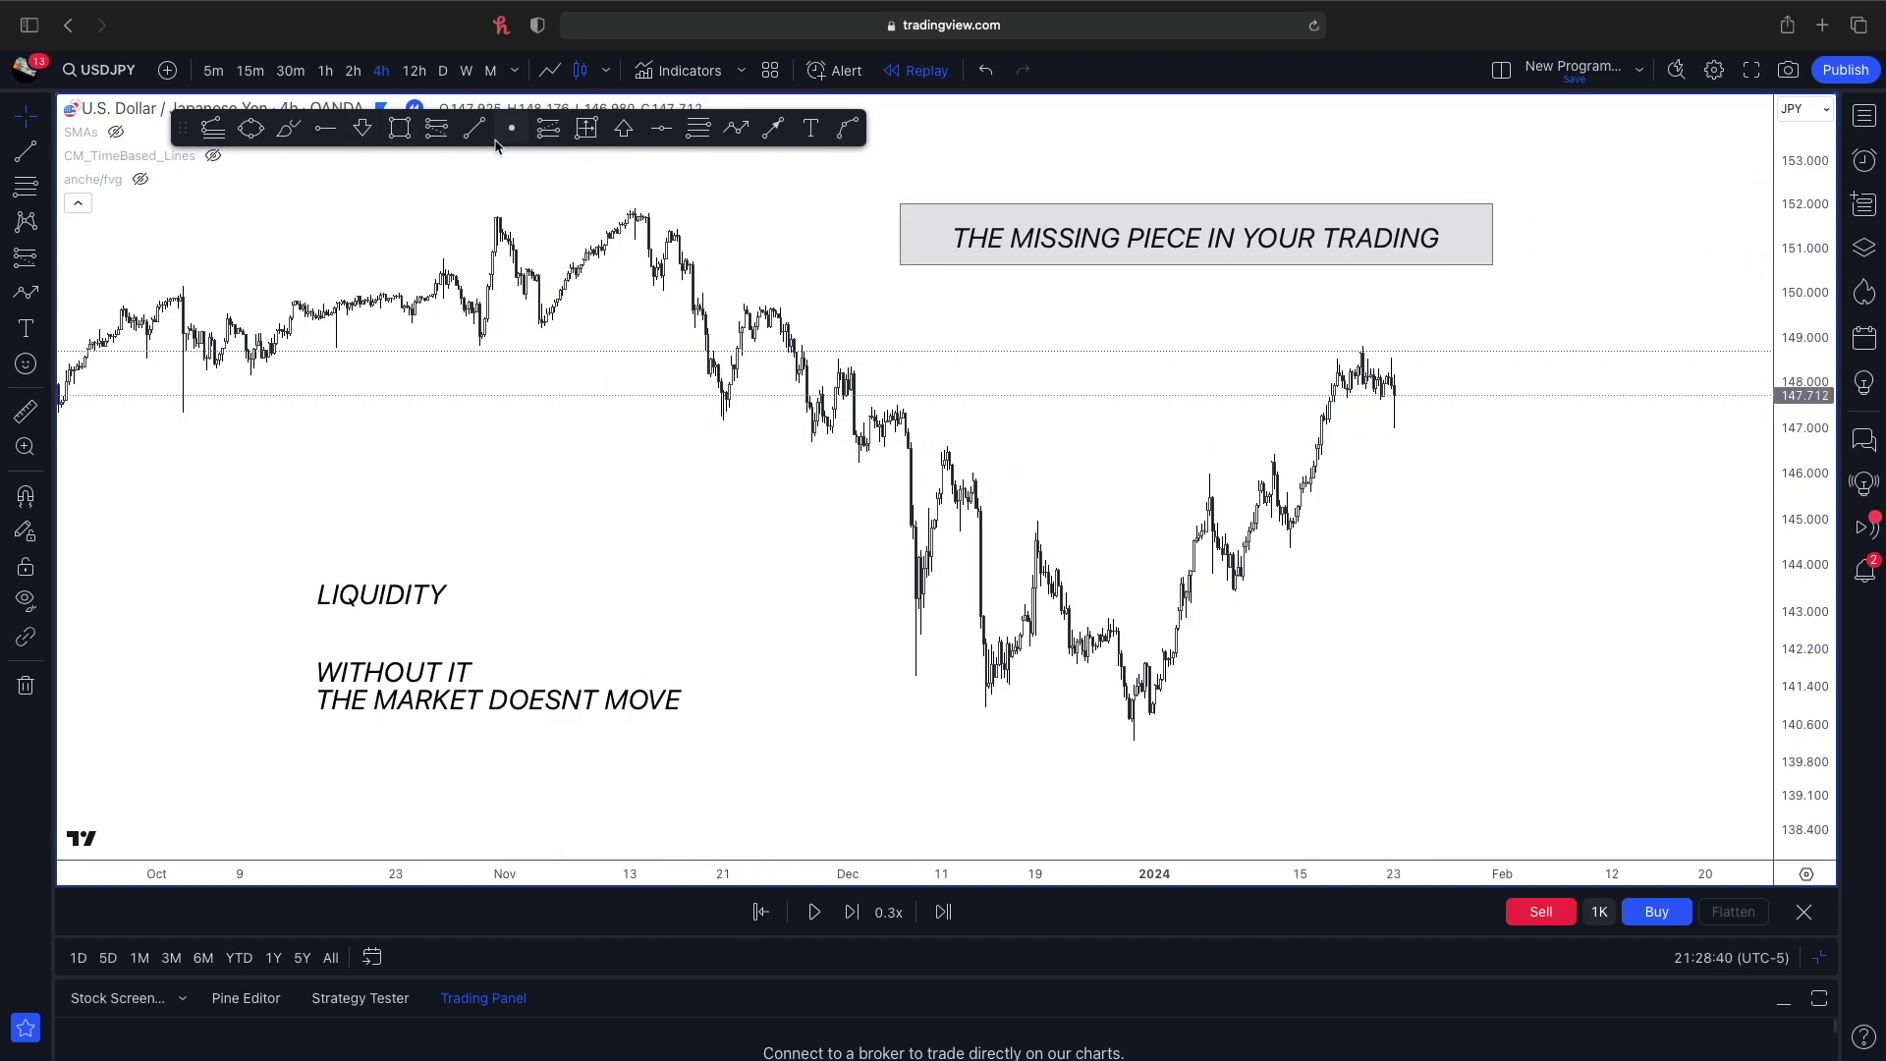
click(322, 133)
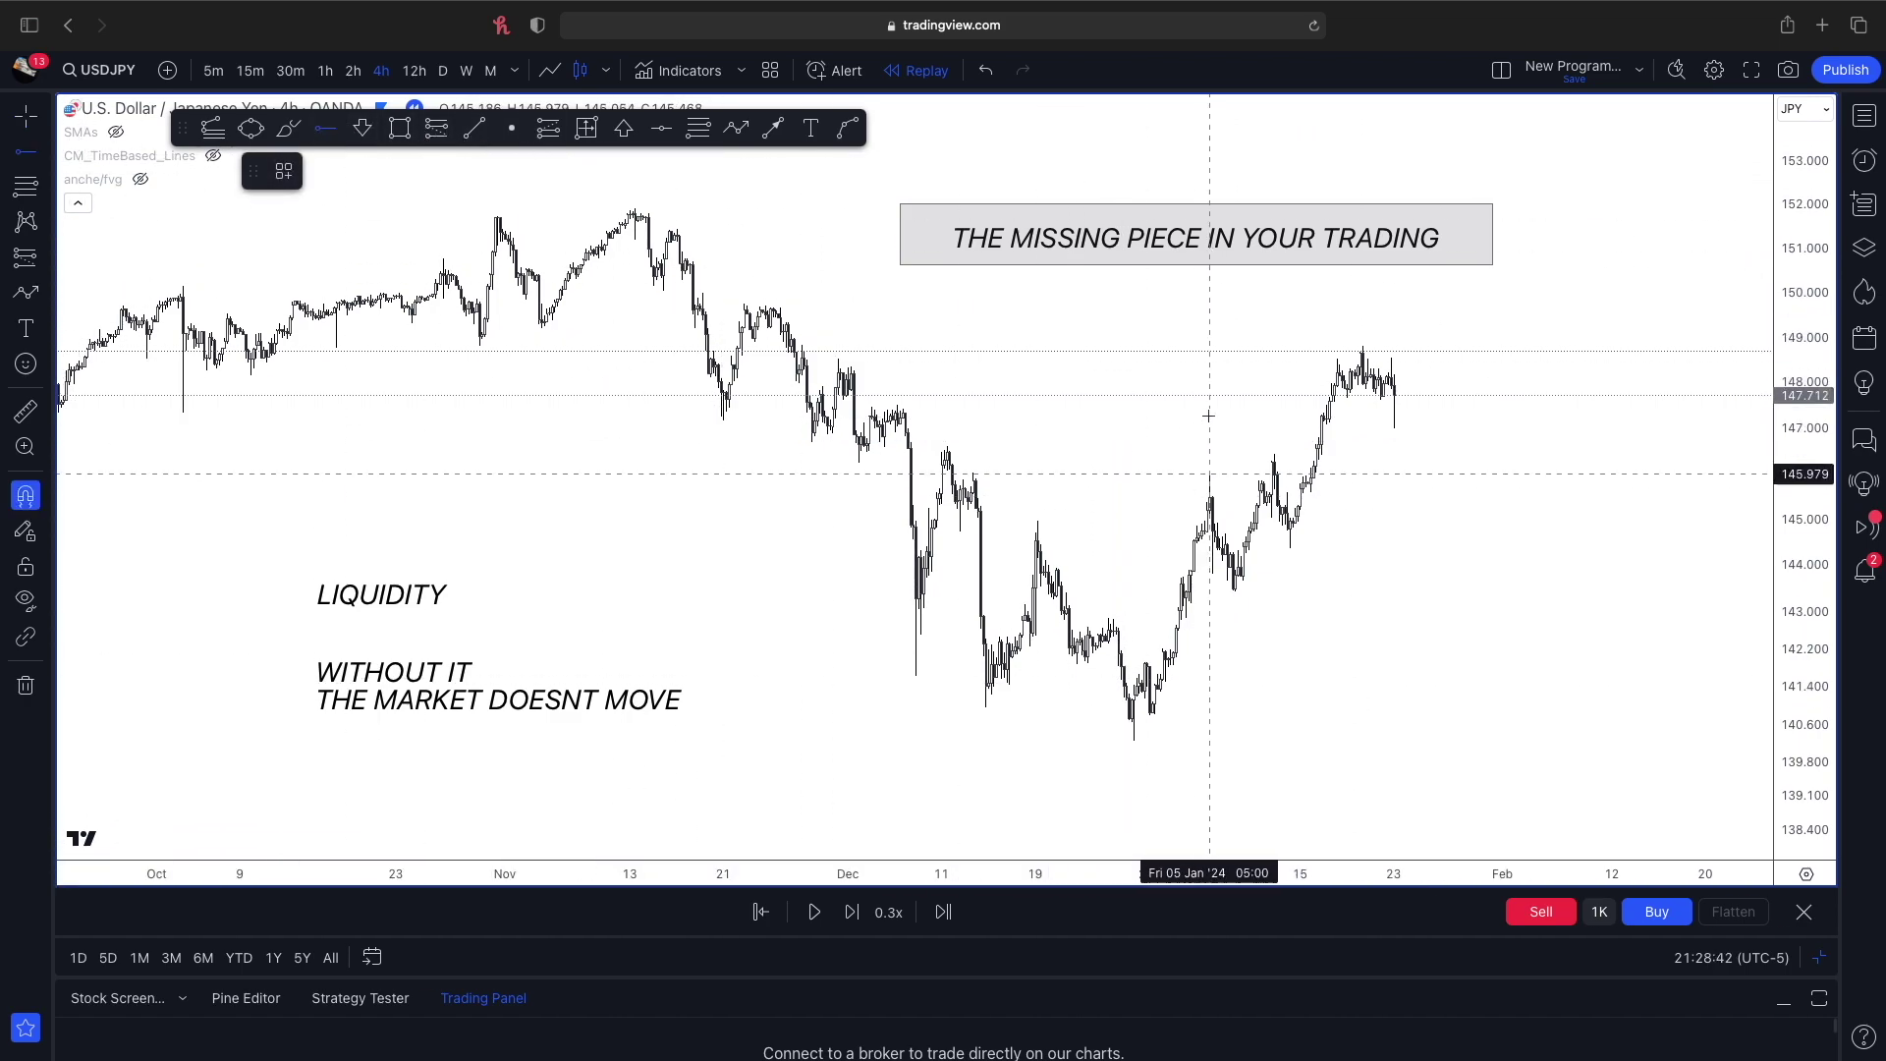
click(1346, 398)
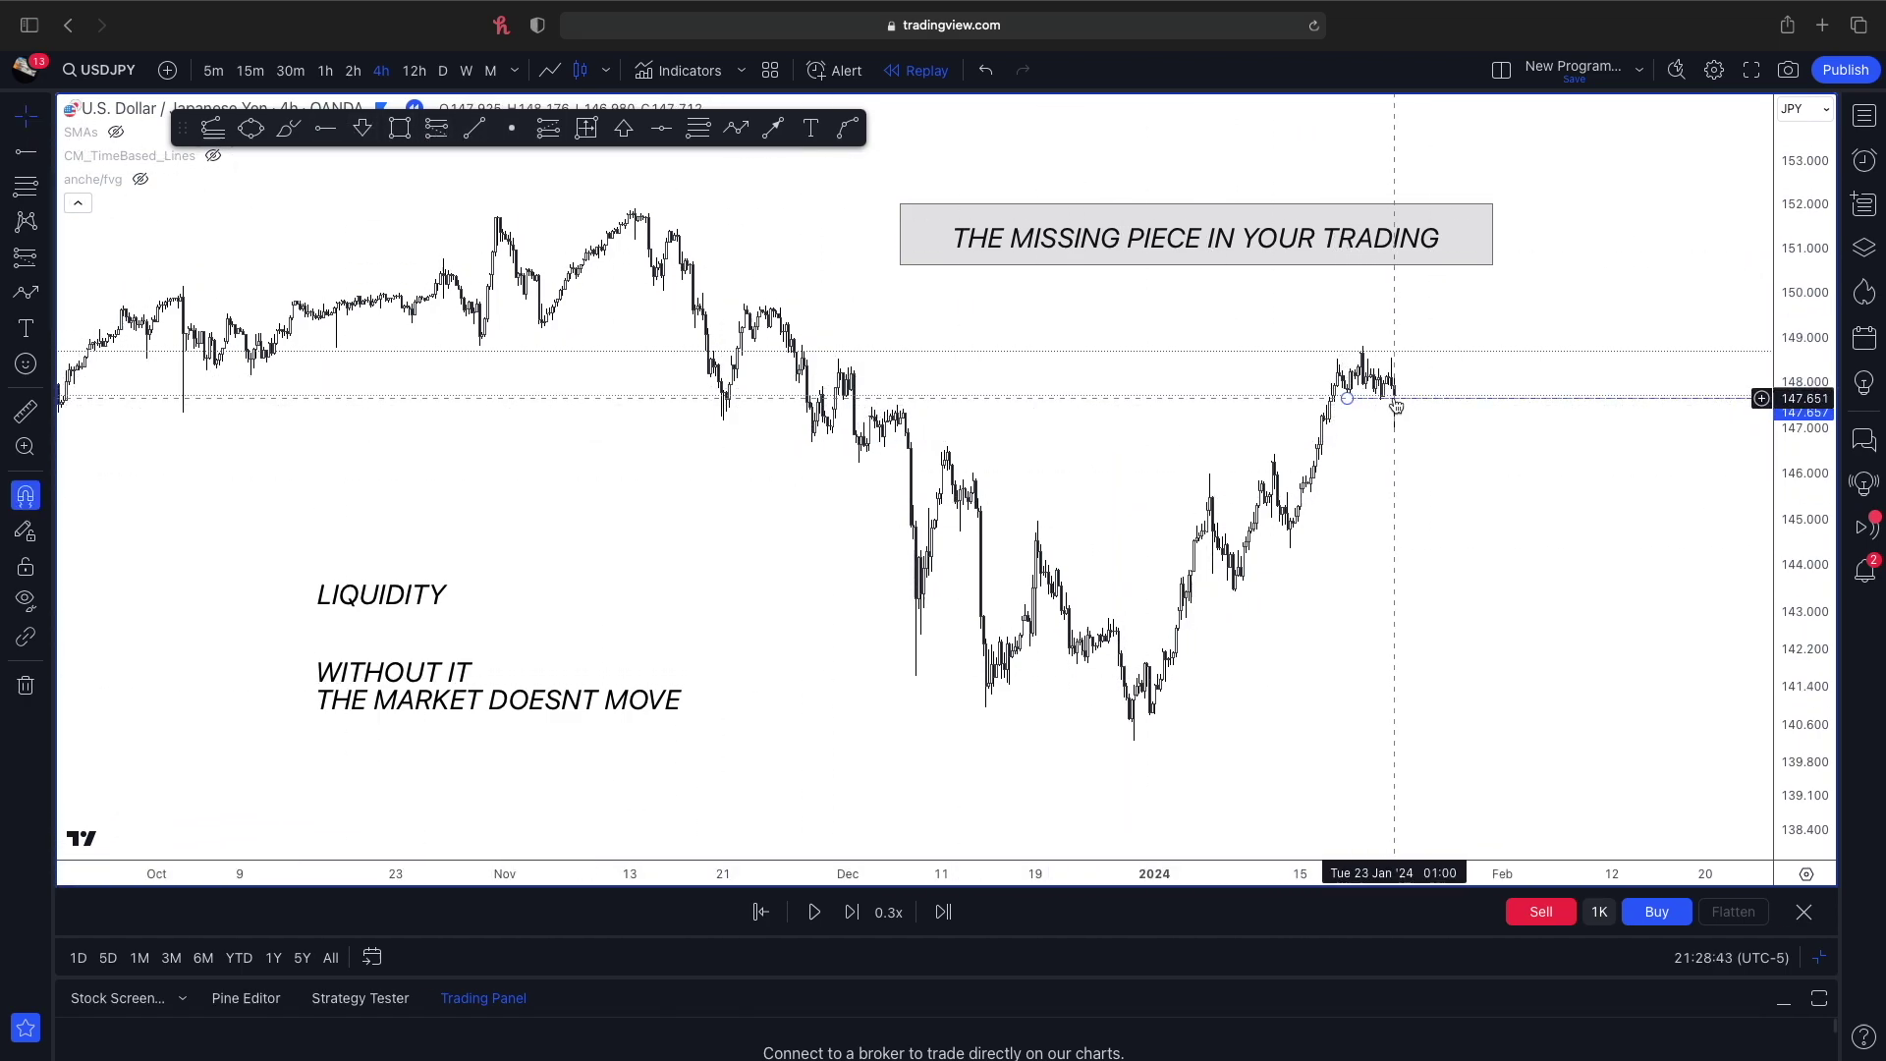
- Change the horizontal ray's style to a black solid line
double_click(1390, 397)
click(889, 556)
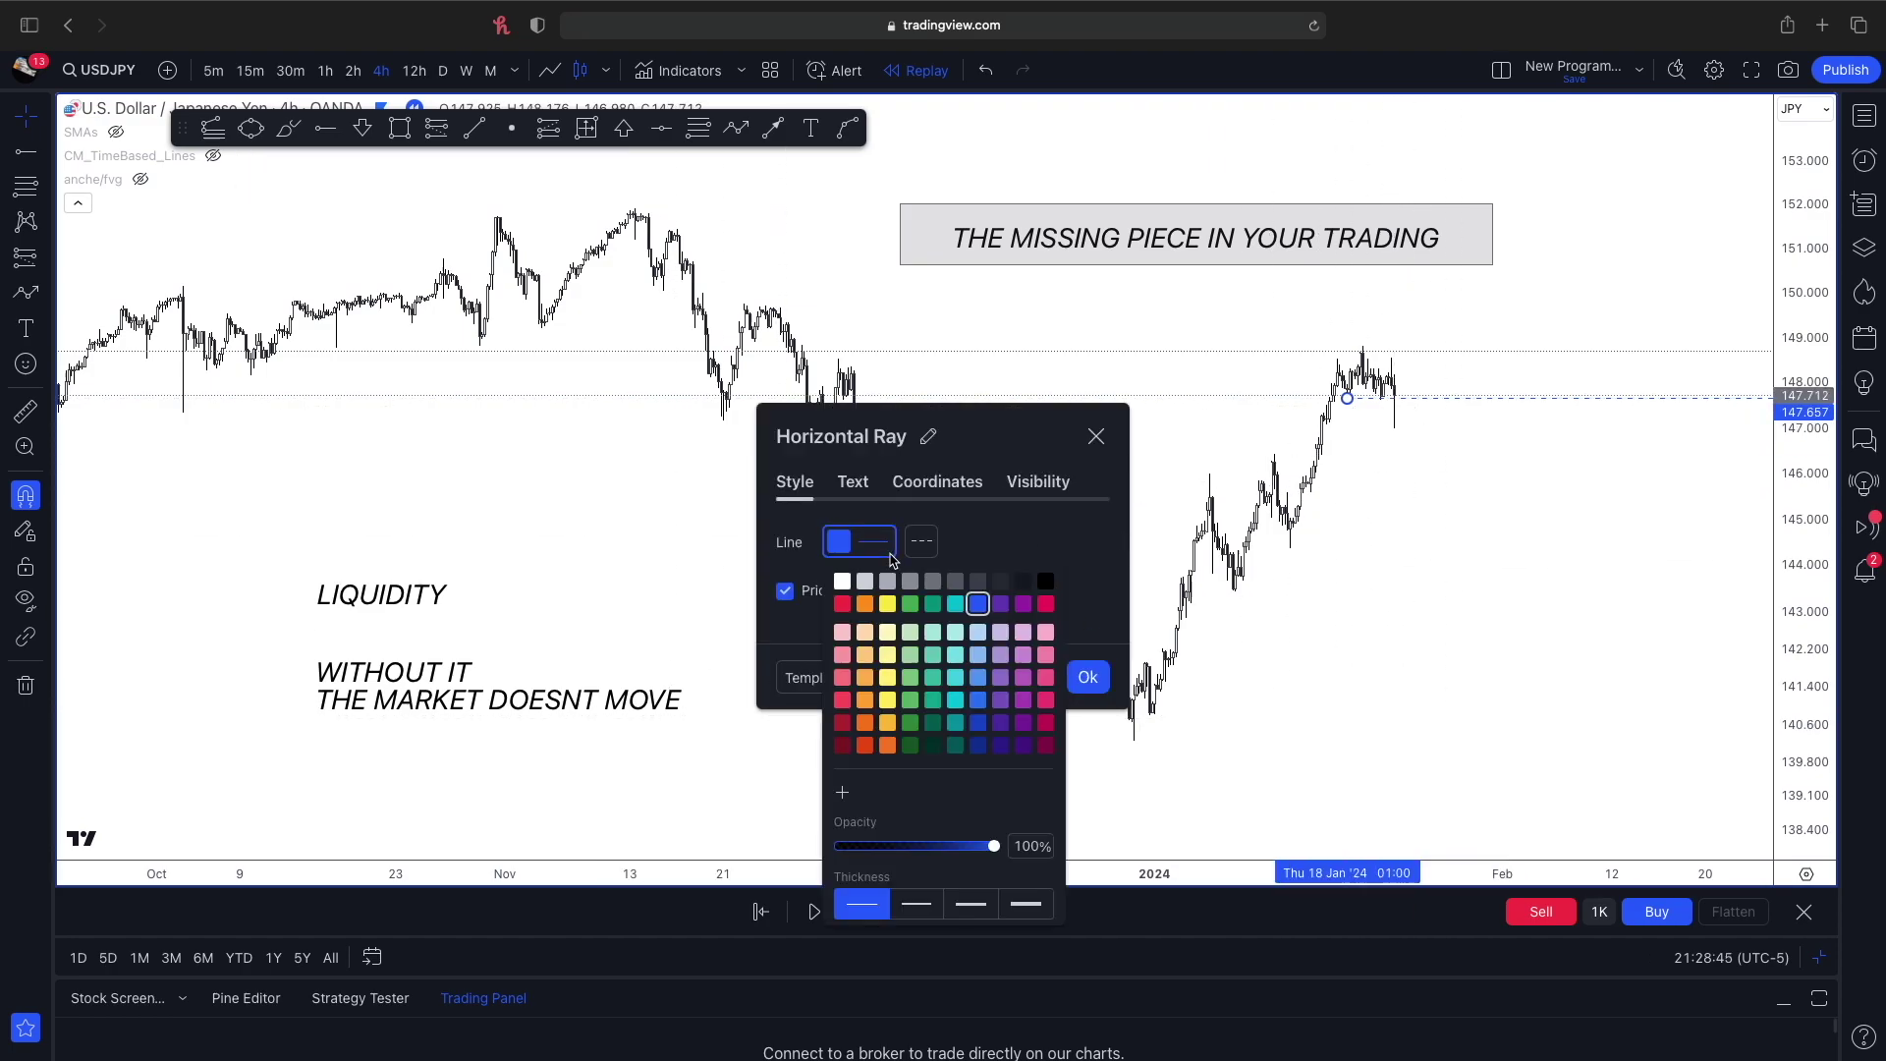
click(921, 542)
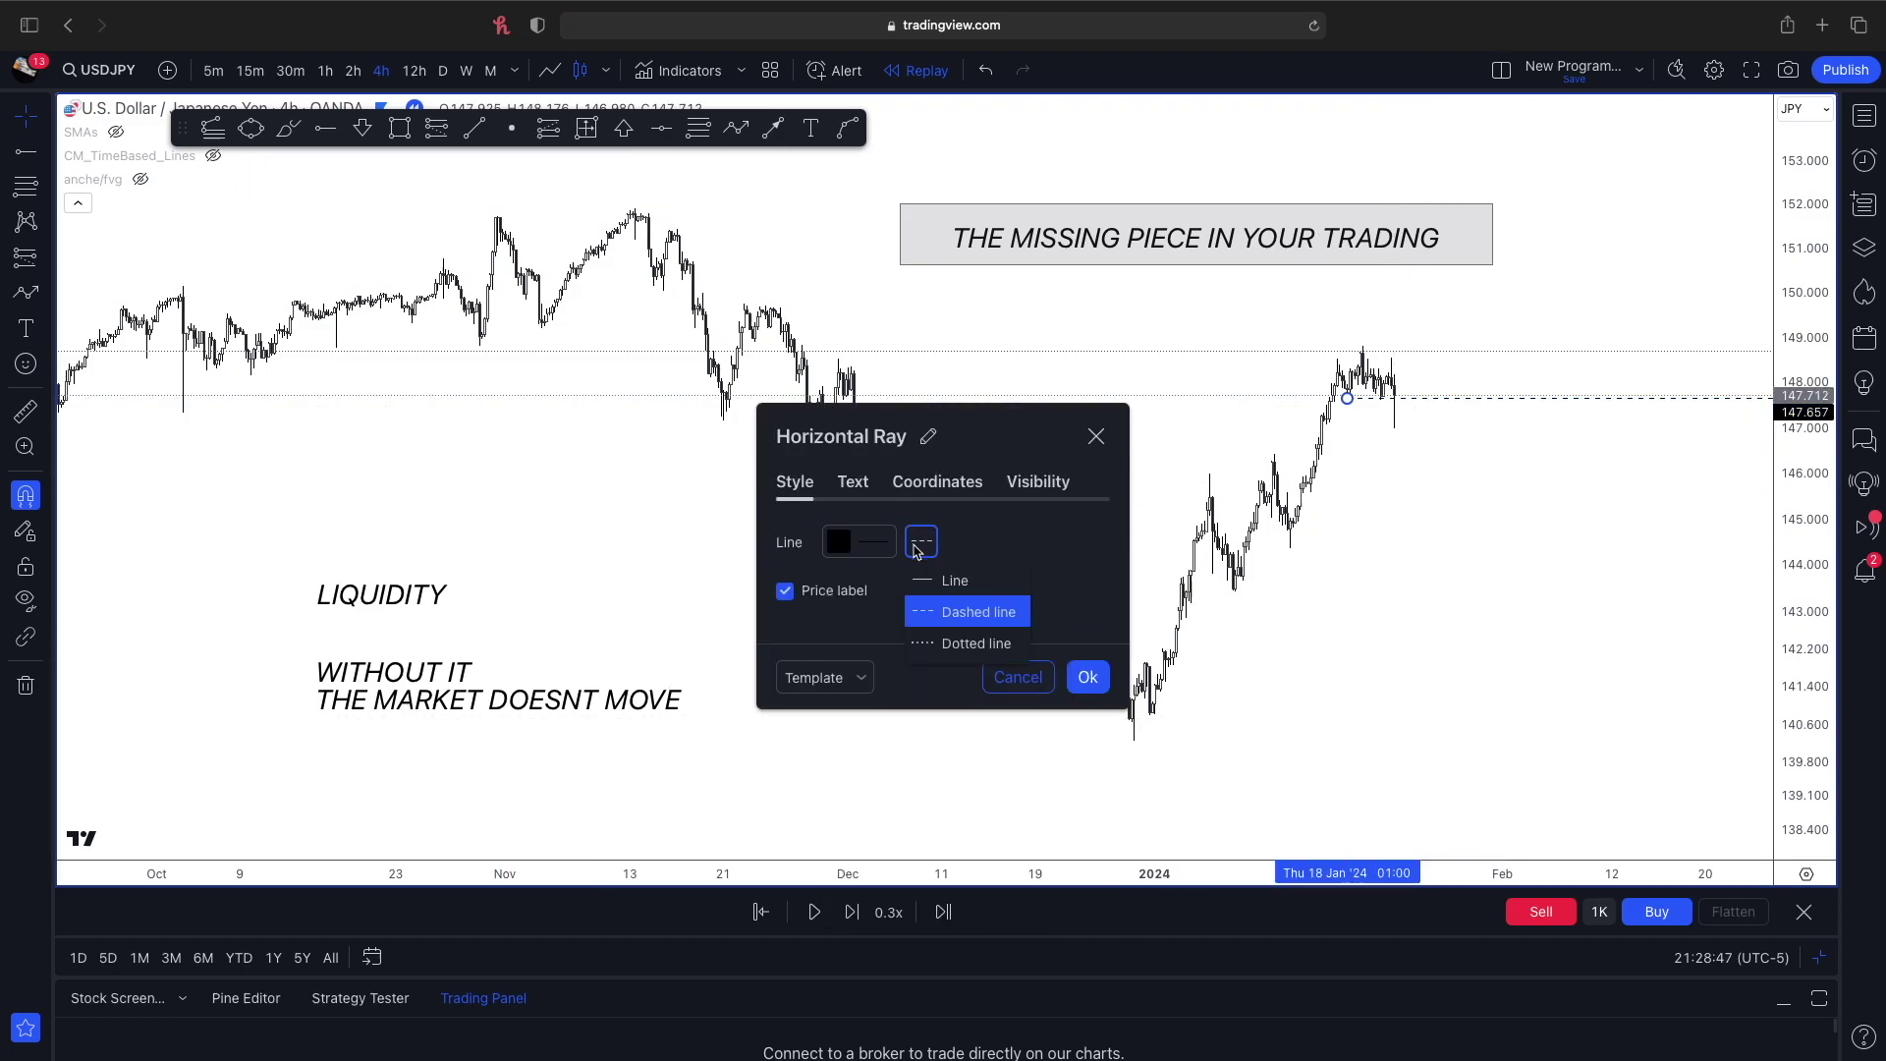
click(934, 580)
drag(516, 573, 718, 584)
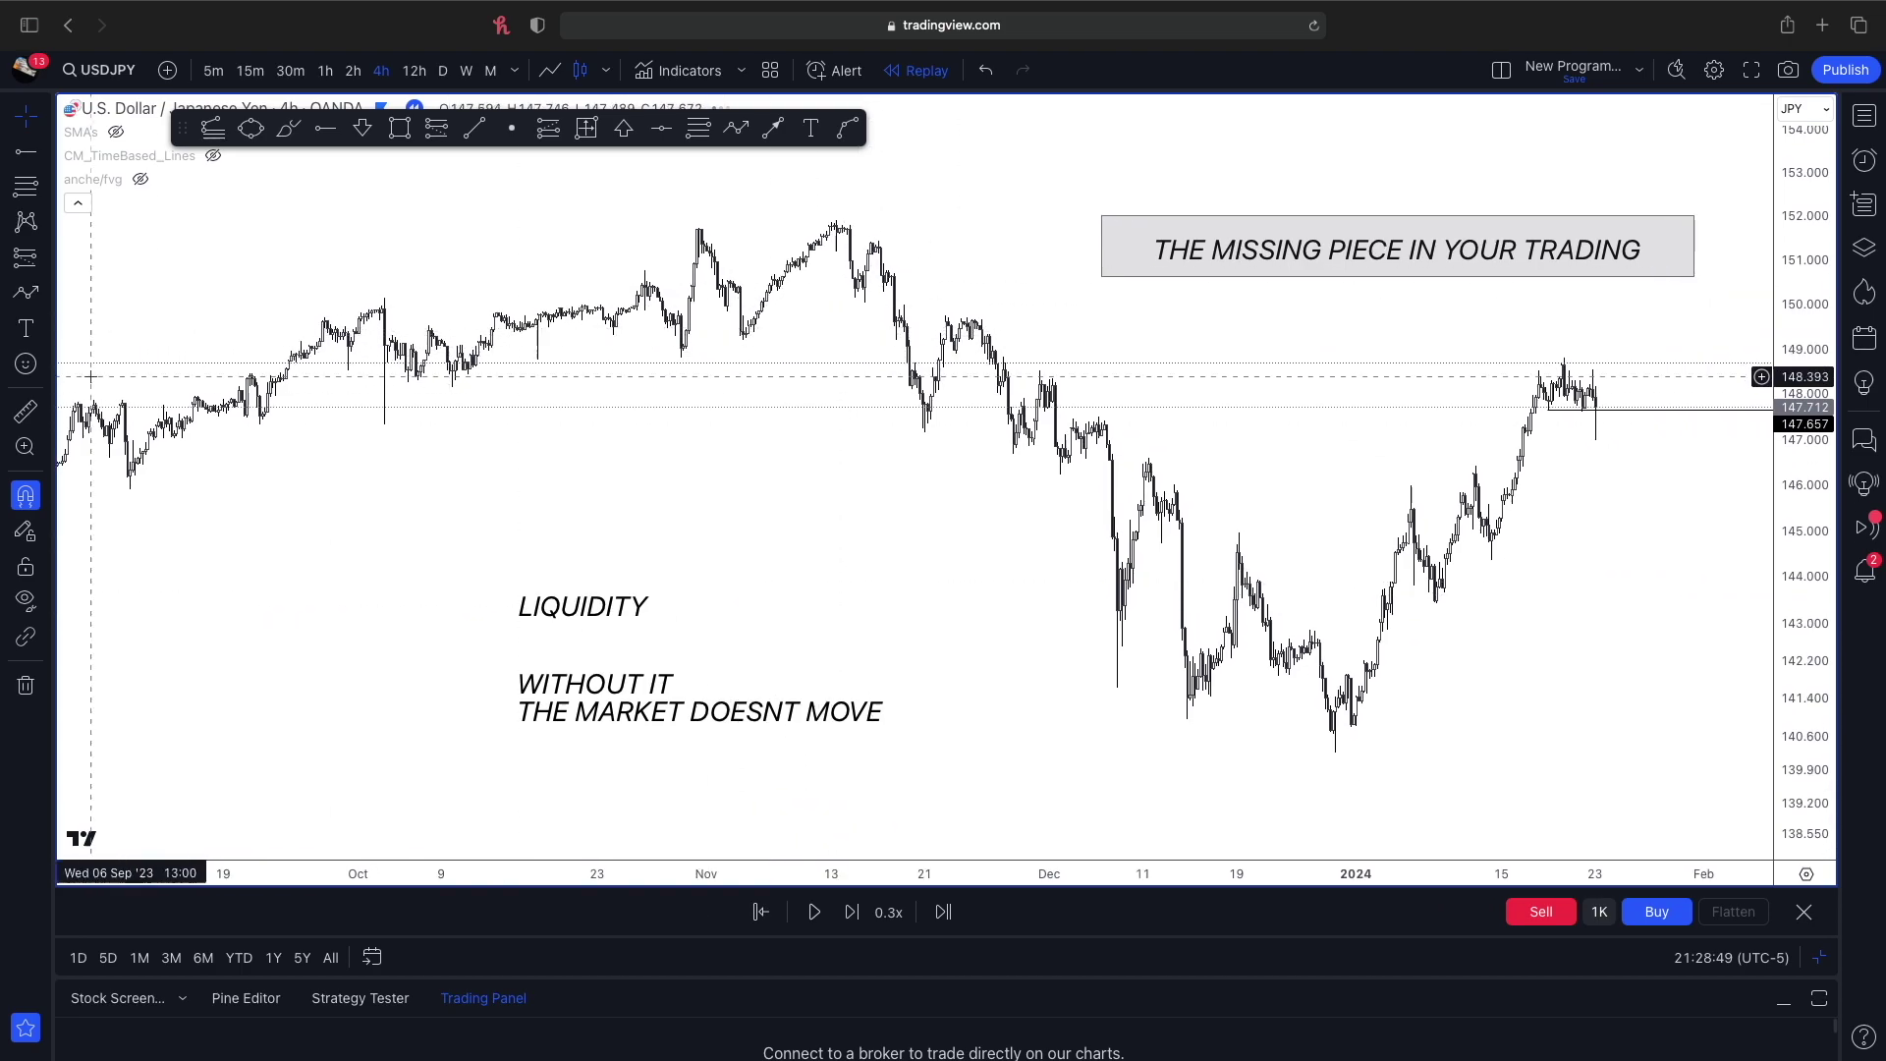
- Turn off magnet snapping and measure the decline from the mid-November high to the late-December low
click(24, 497)
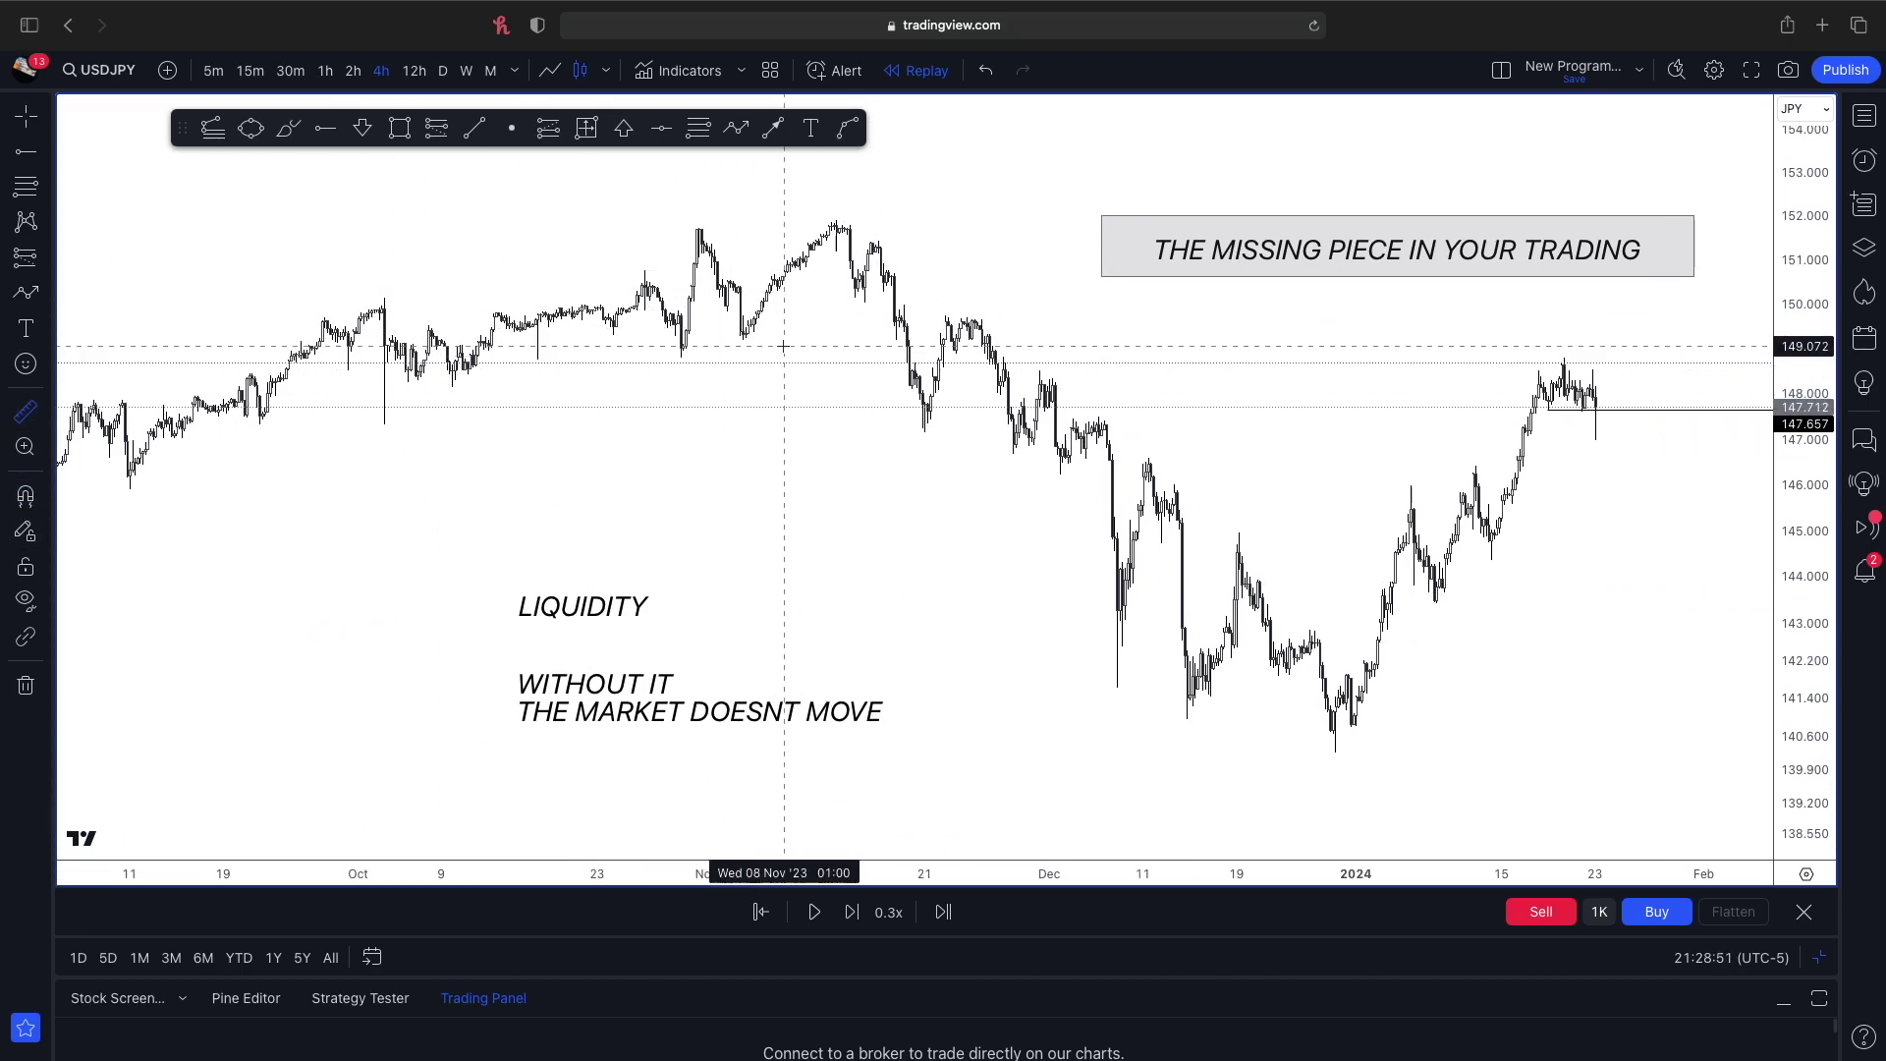
drag(855, 240, 881, 276)
click(1345, 767)
drag(1302, 757, 1277, 728)
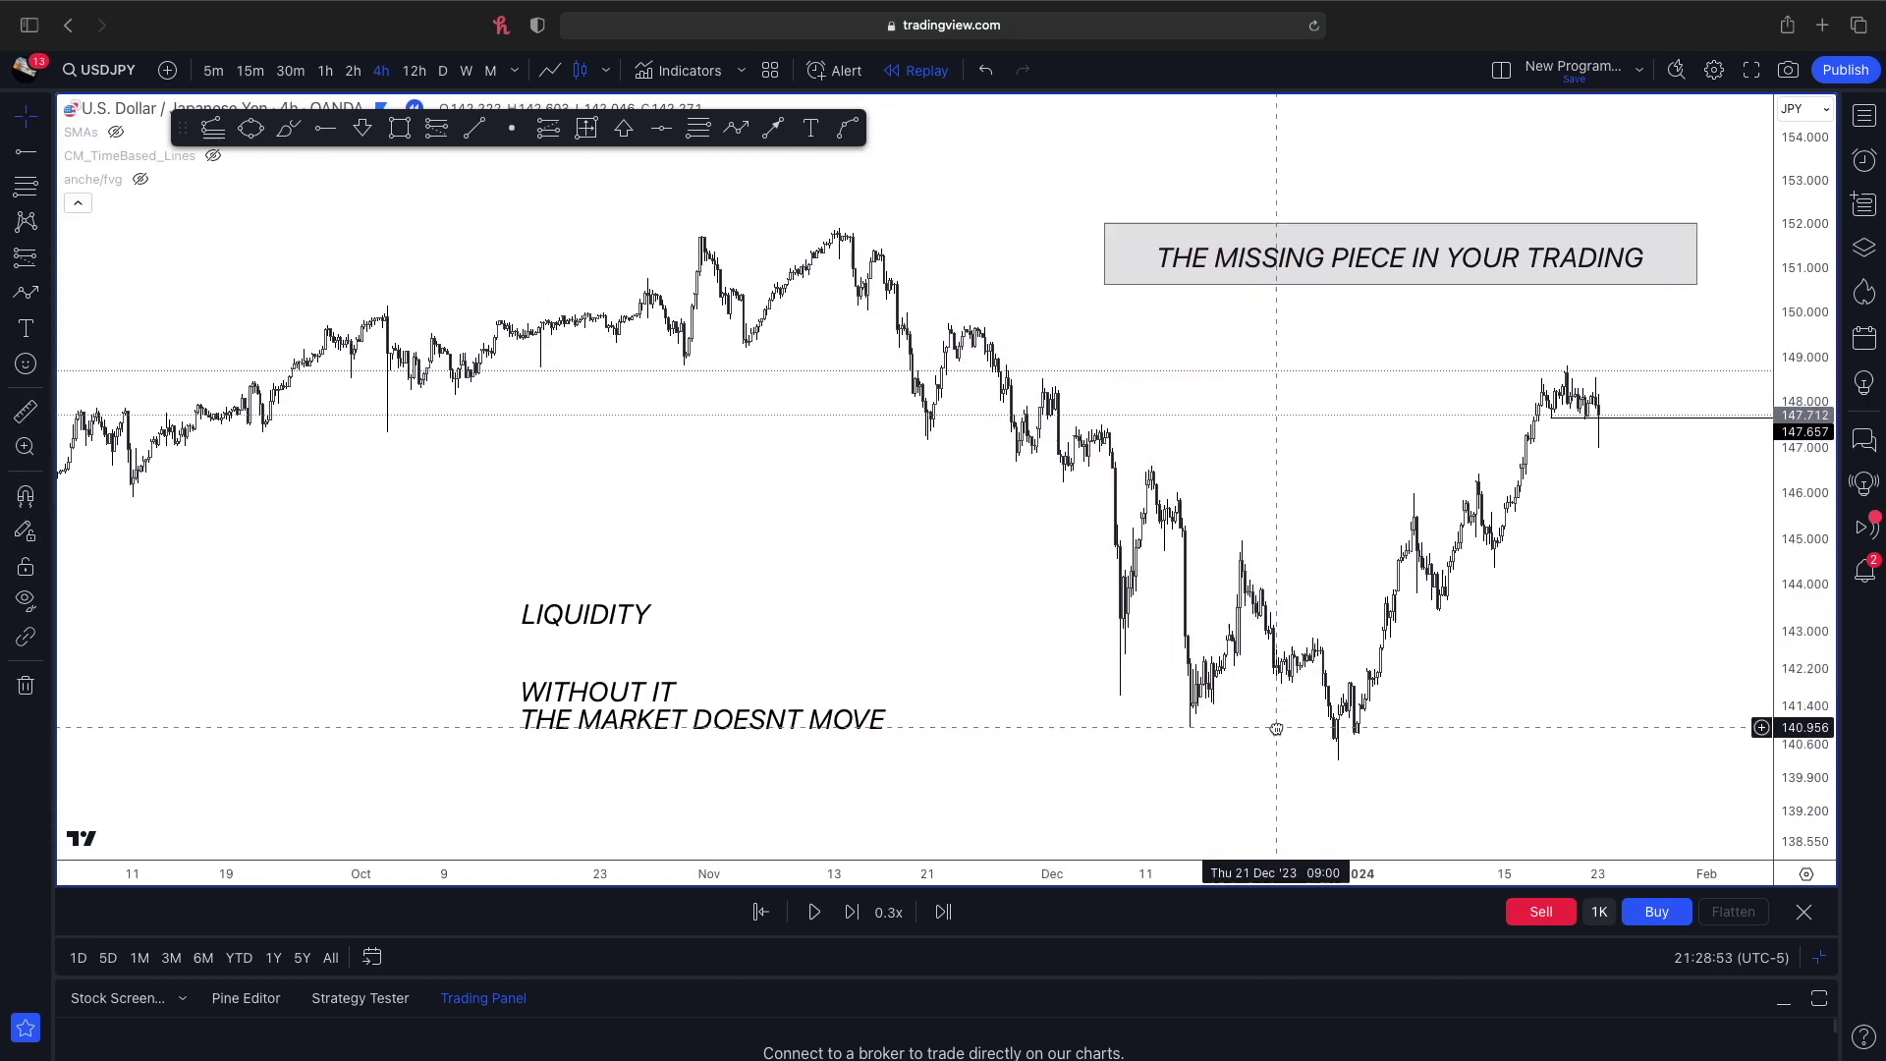
- Mark the November highs with a rectangle and delete it again
key(alt+shift+r)
drag(721, 209, 1021, 243)
click(876, 216)
key(Delete)
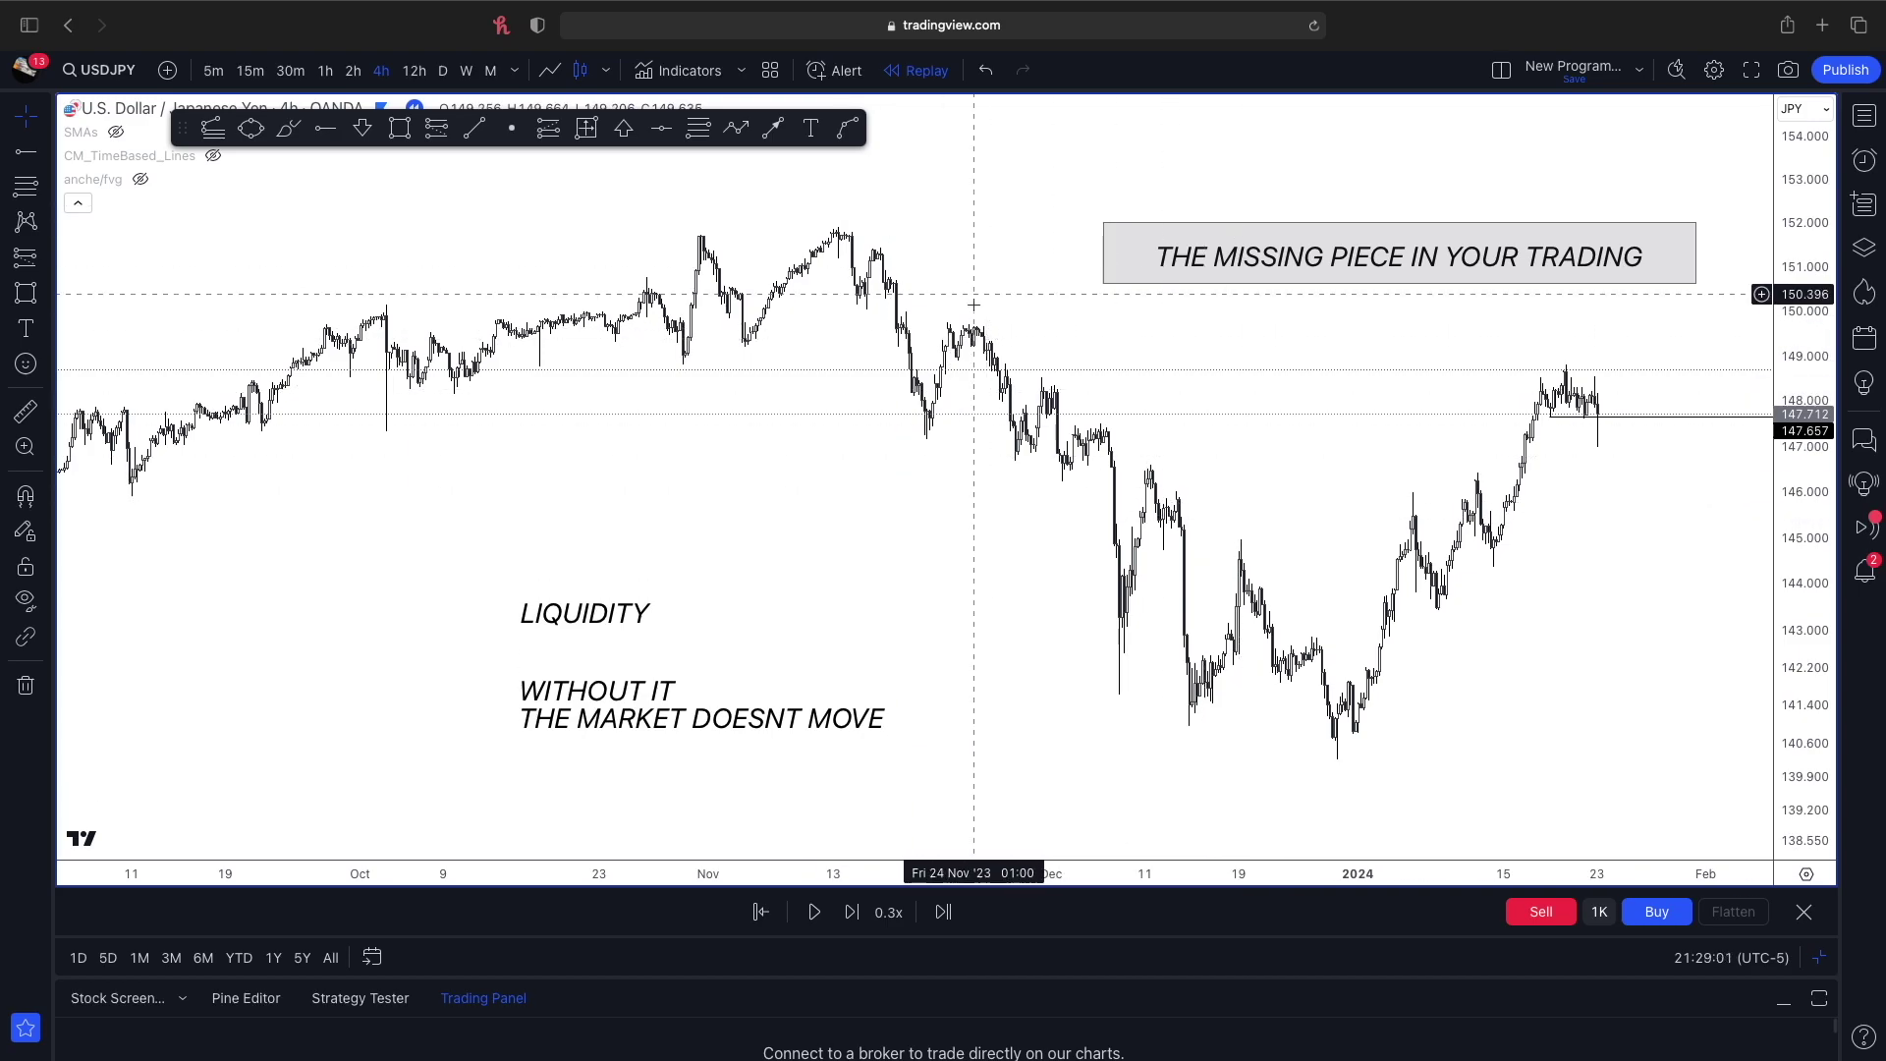
- Draw a descending trend line from the mid-November high along the December highs into January and delete it again
key(alt+t)
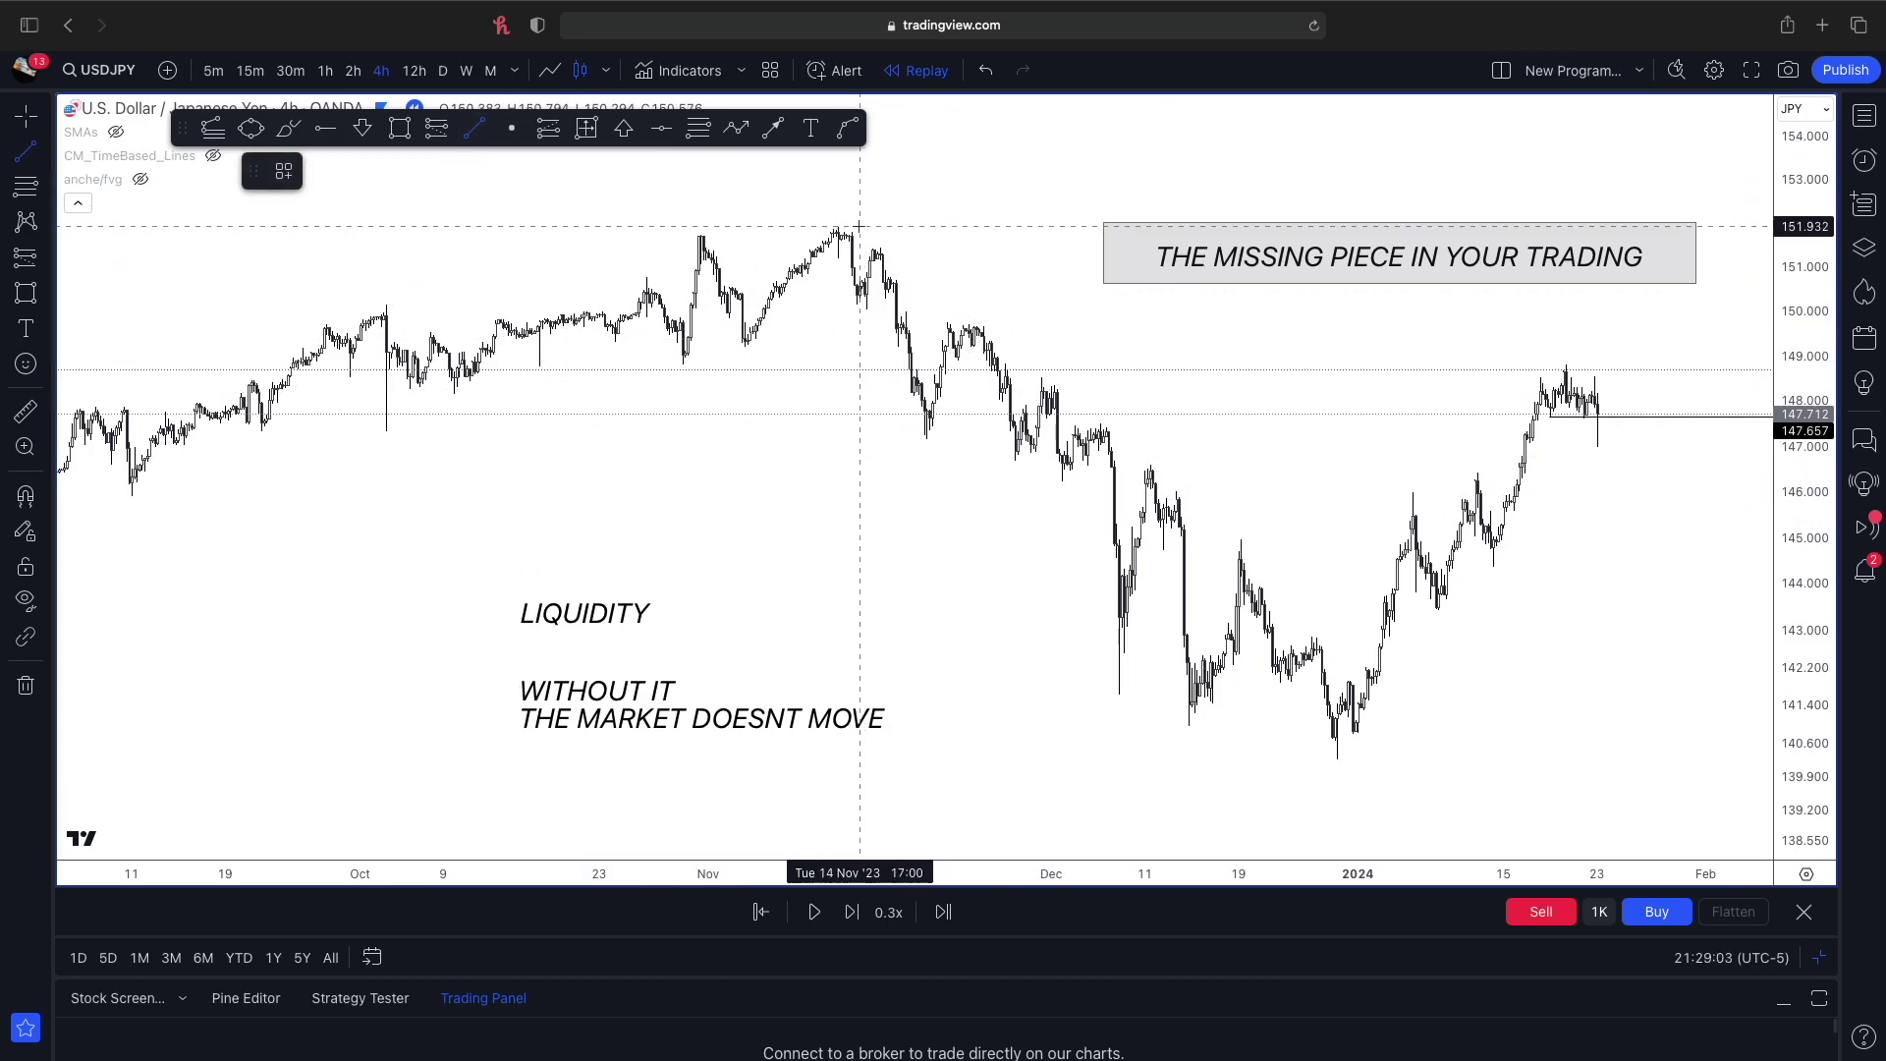
click(846, 228)
click(1453, 710)
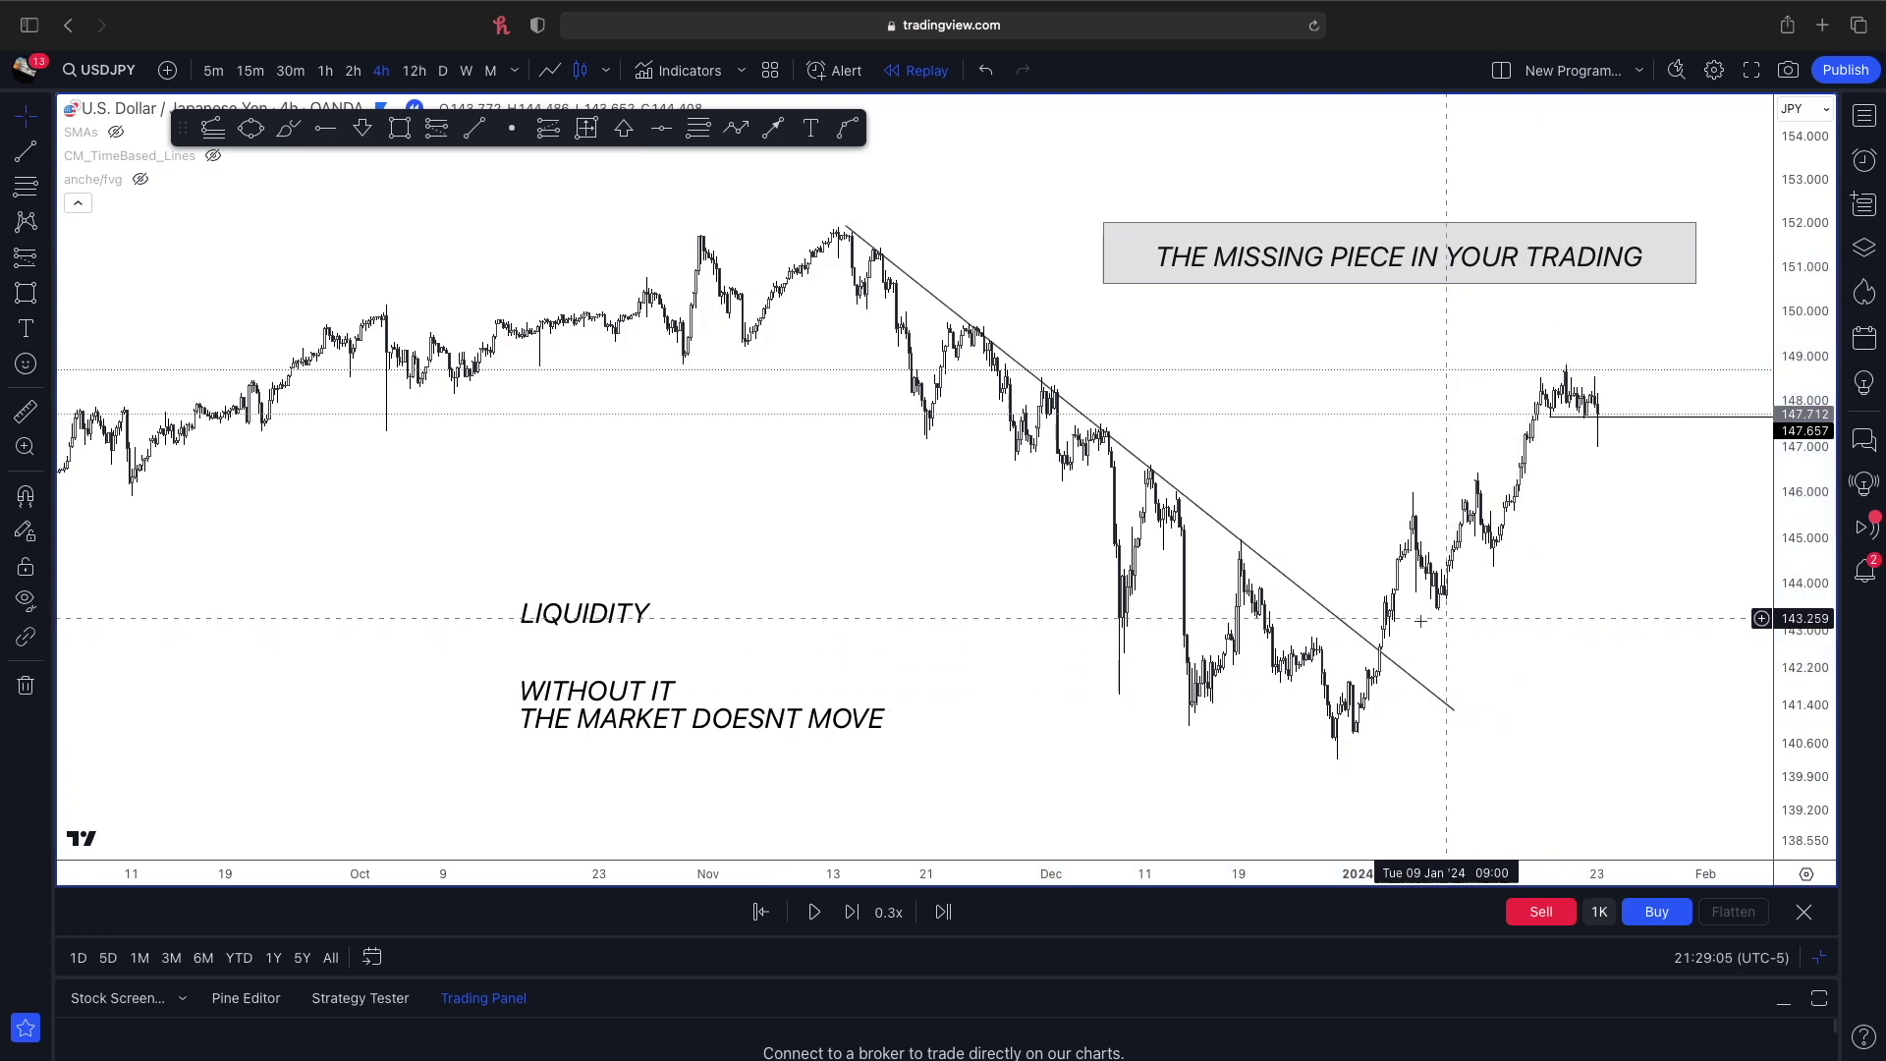
key(BackSpace)
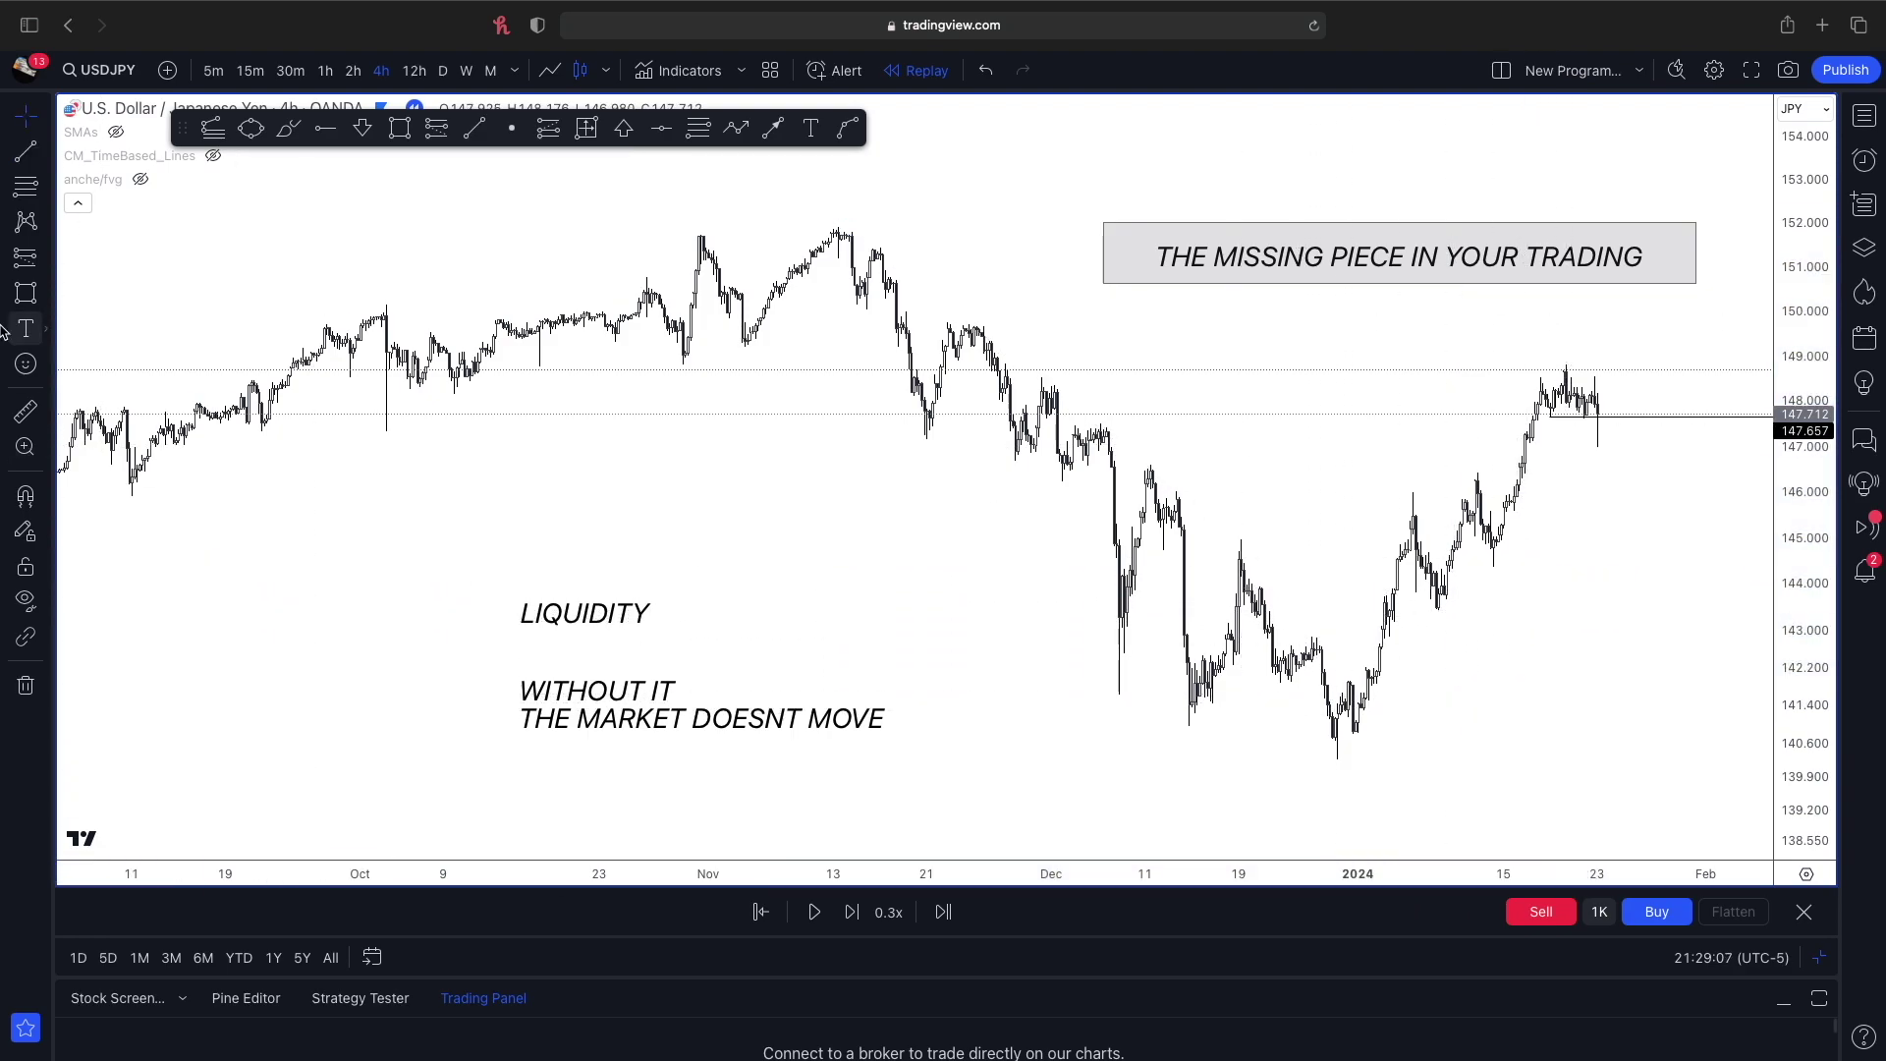
- Measure the price rise from the early-September low on the earlier part of the chart
scroll(982, 442, left, 10)
scroll(930, 412, left, 2)
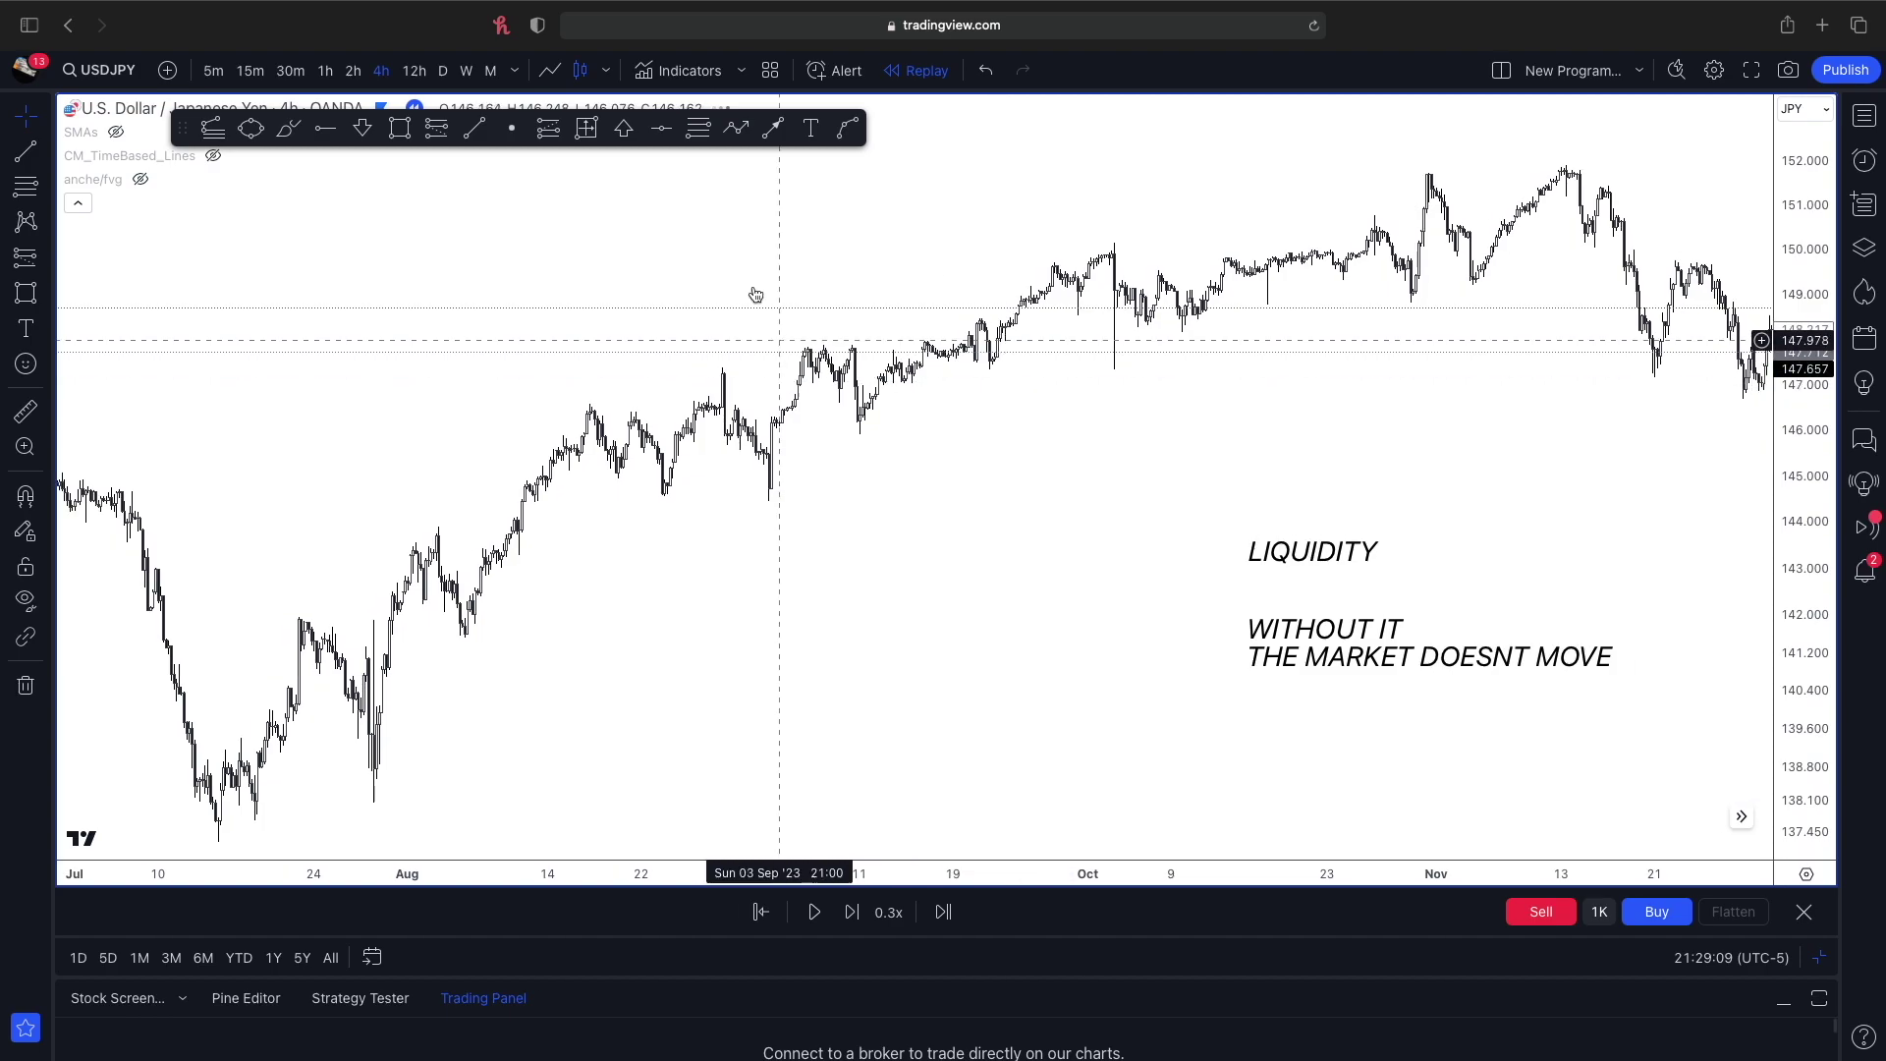
click(768, 485)
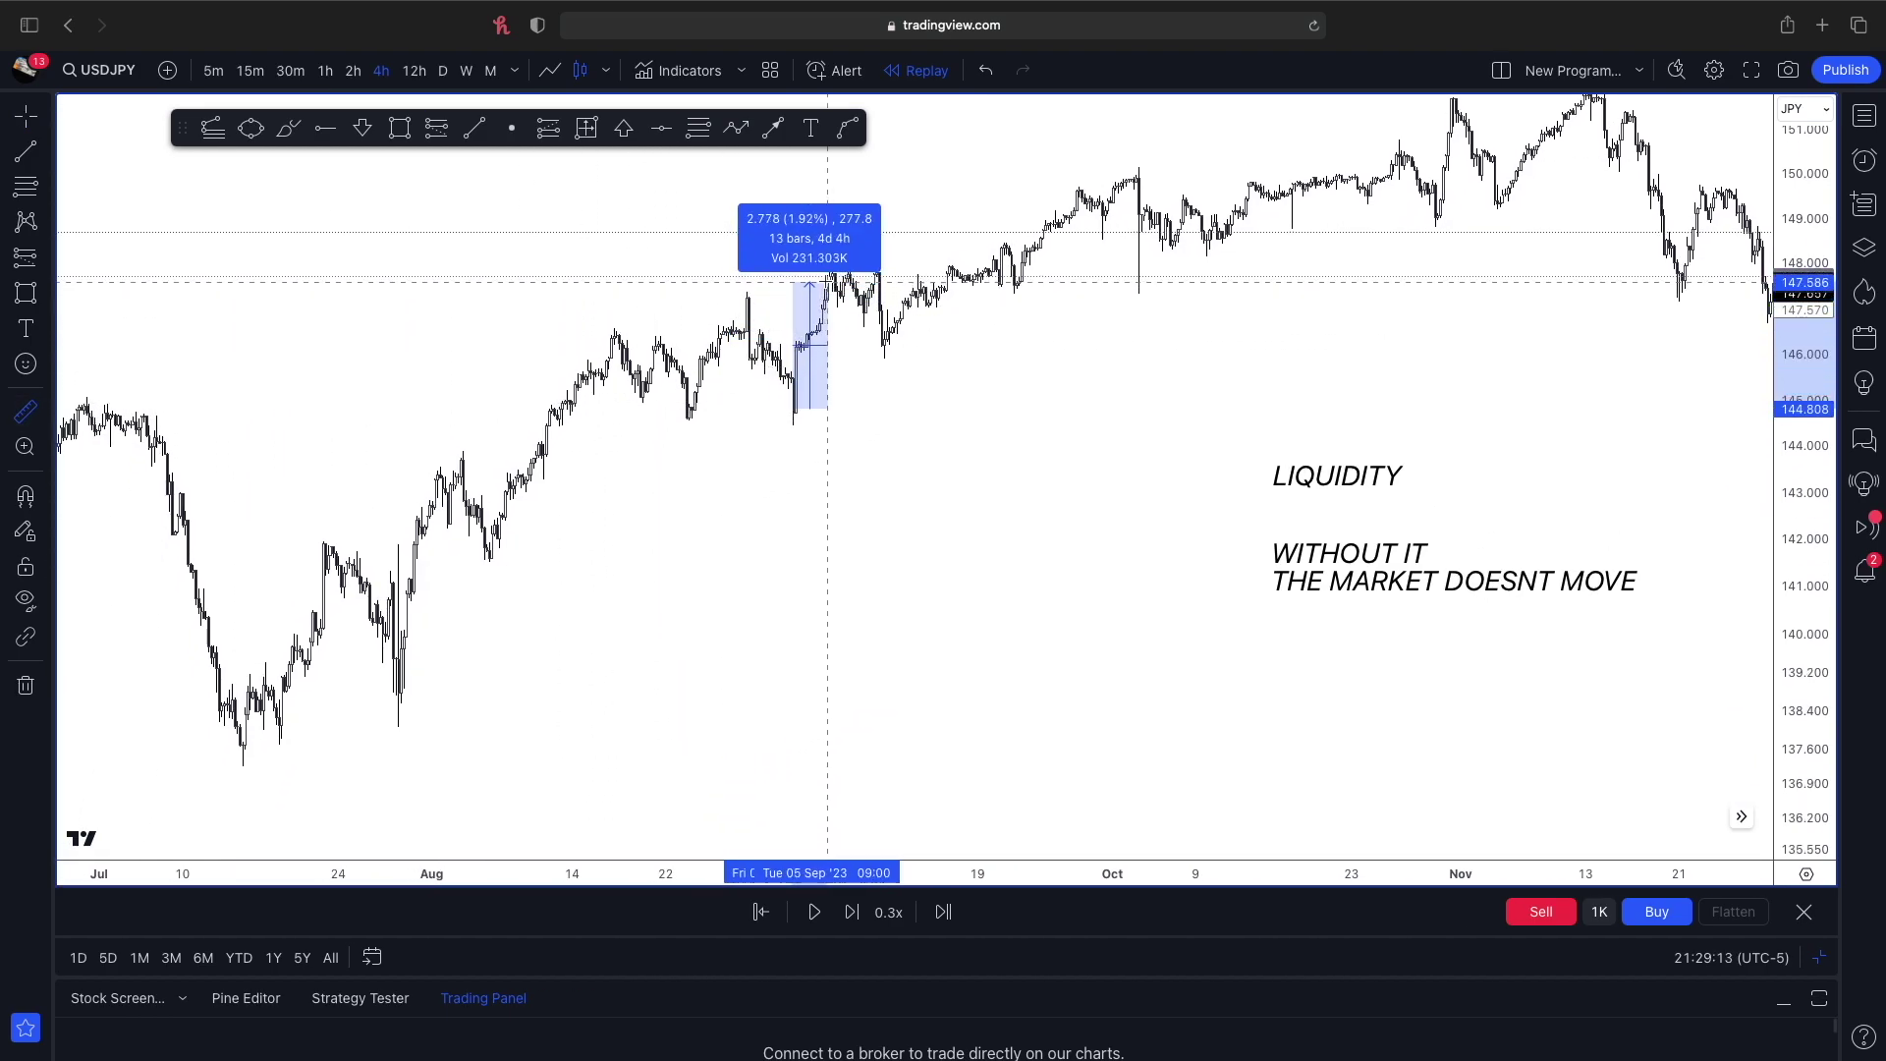
drag(694, 271, 670, 328)
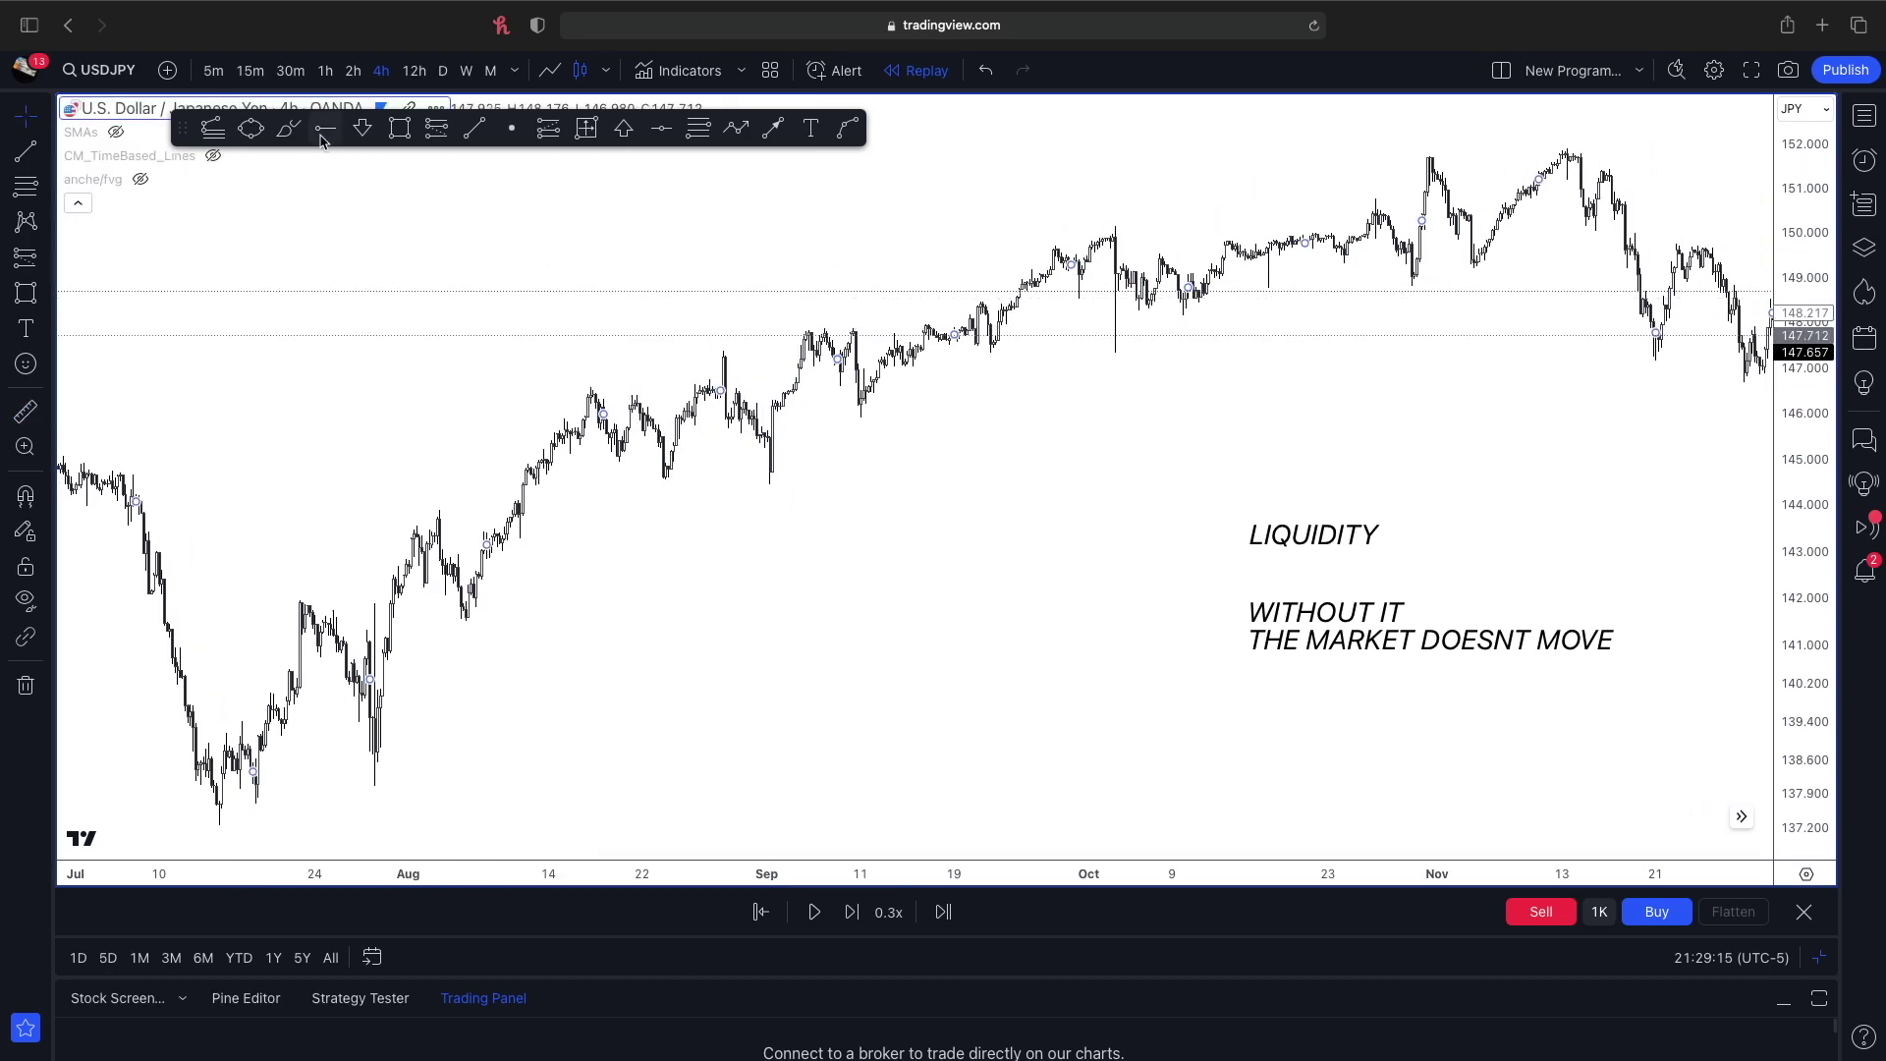
- Draw a horizontal ray from the late-August low at about 144.5
click(325, 126)
click(658, 479)
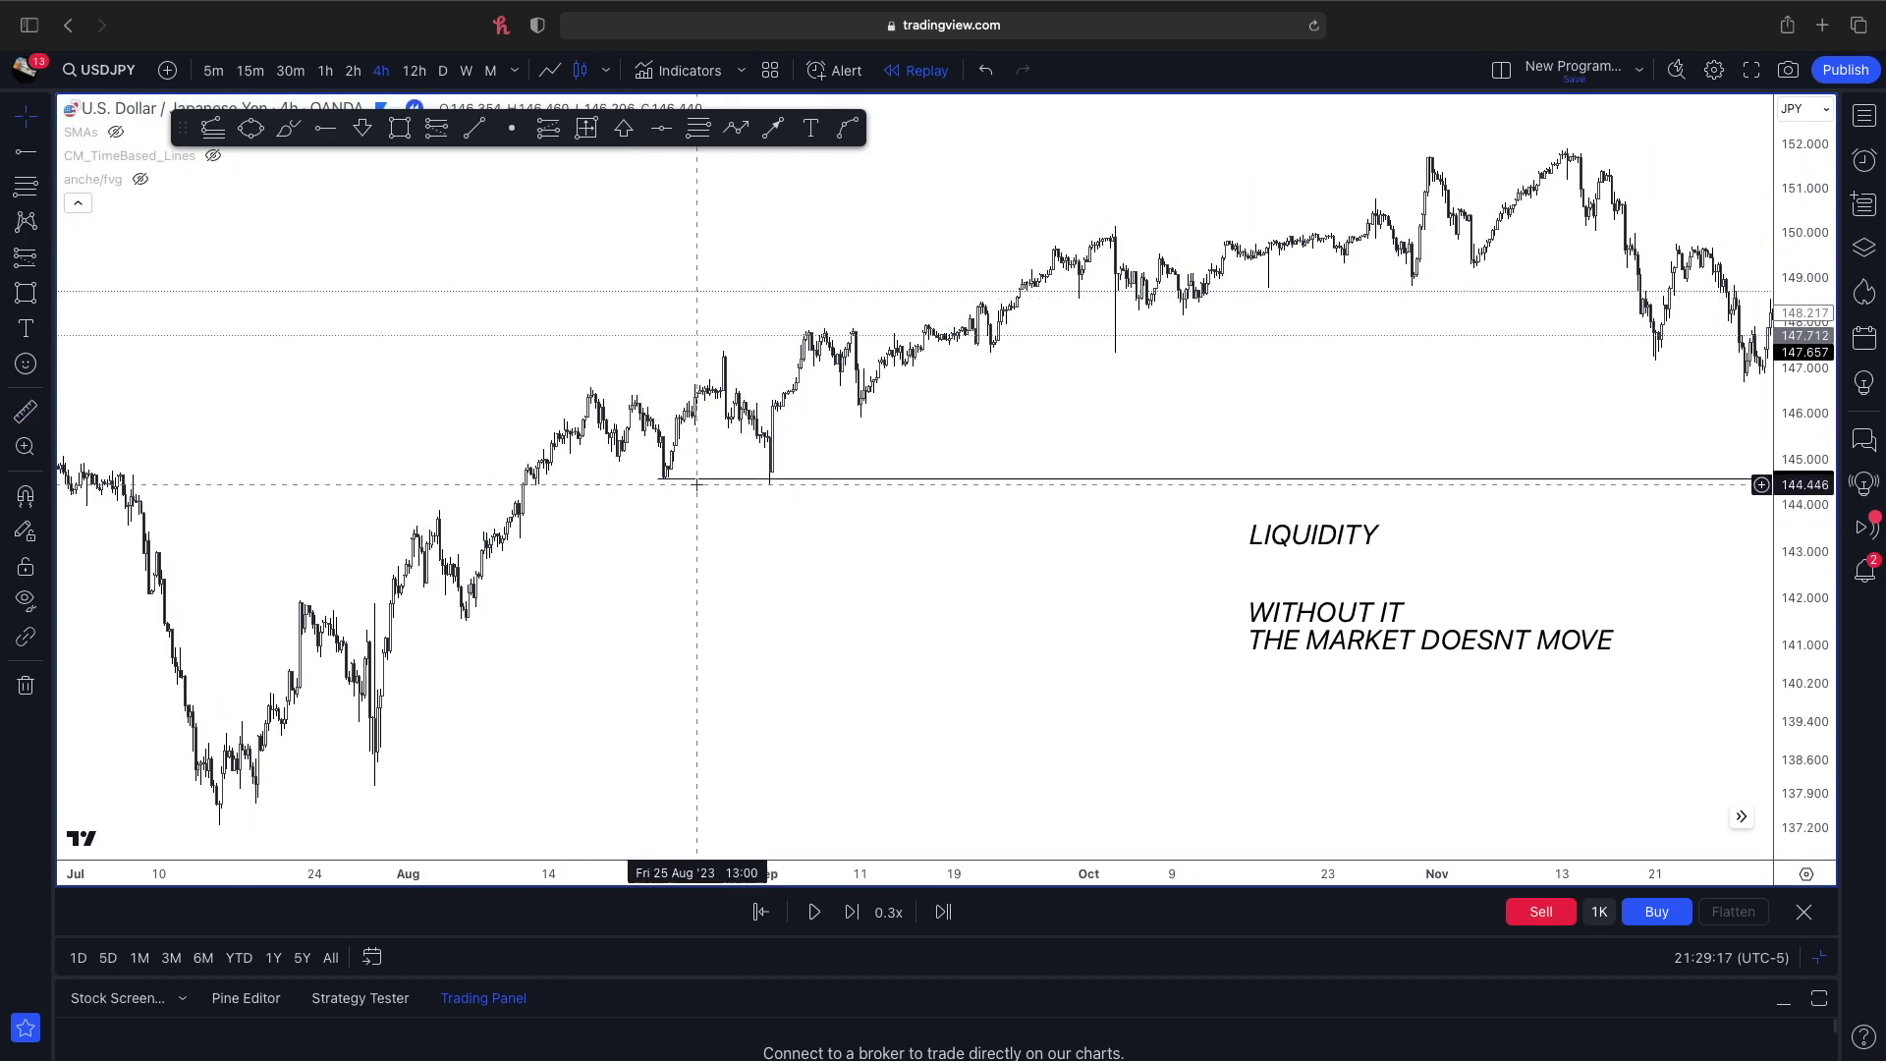
- Delete the "LIQUIDITY" and "WITHOUT IT THE MARKET DOESNT MOVE" text labels from the chart
mouse_move(1374, 542)
mouse_down()
mouse_move(610, 559)
mouse_move(1400, 557)
mouse_up()
drag(1432, 460, 635, 491)
drag(465, 547, 553, 536)
drag(416, 614, 486, 603)
key(Delete)
click(522, 538)
key(Delete)
- Shift the grey title box toward earlier dates so it sits more centrally around the title text
drag(605, 586, 430, 699)
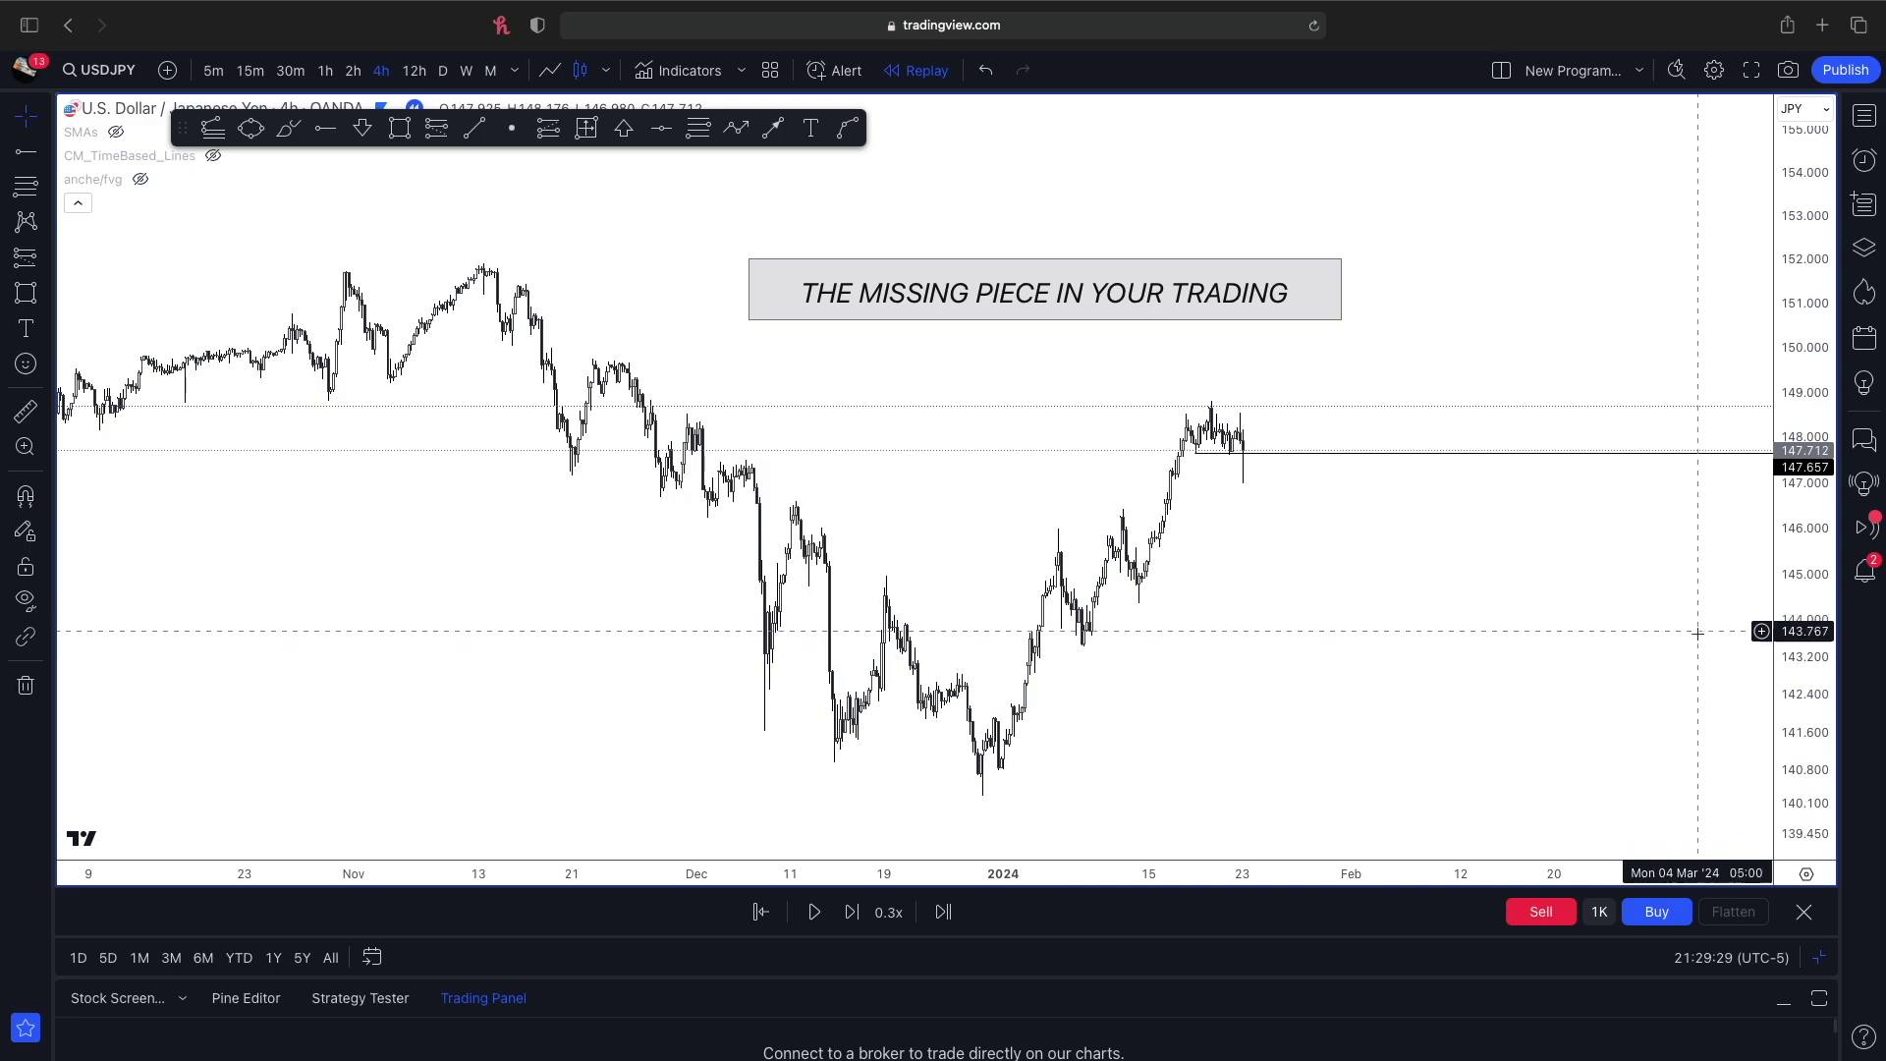
scroll(1478, 610, up, 5)
drag(1806, 649, 1798, 531)
scroll(1787, 423, left, 3)
drag(1792, 344, 1790, 499)
drag(1445, 533, 1424, 548)
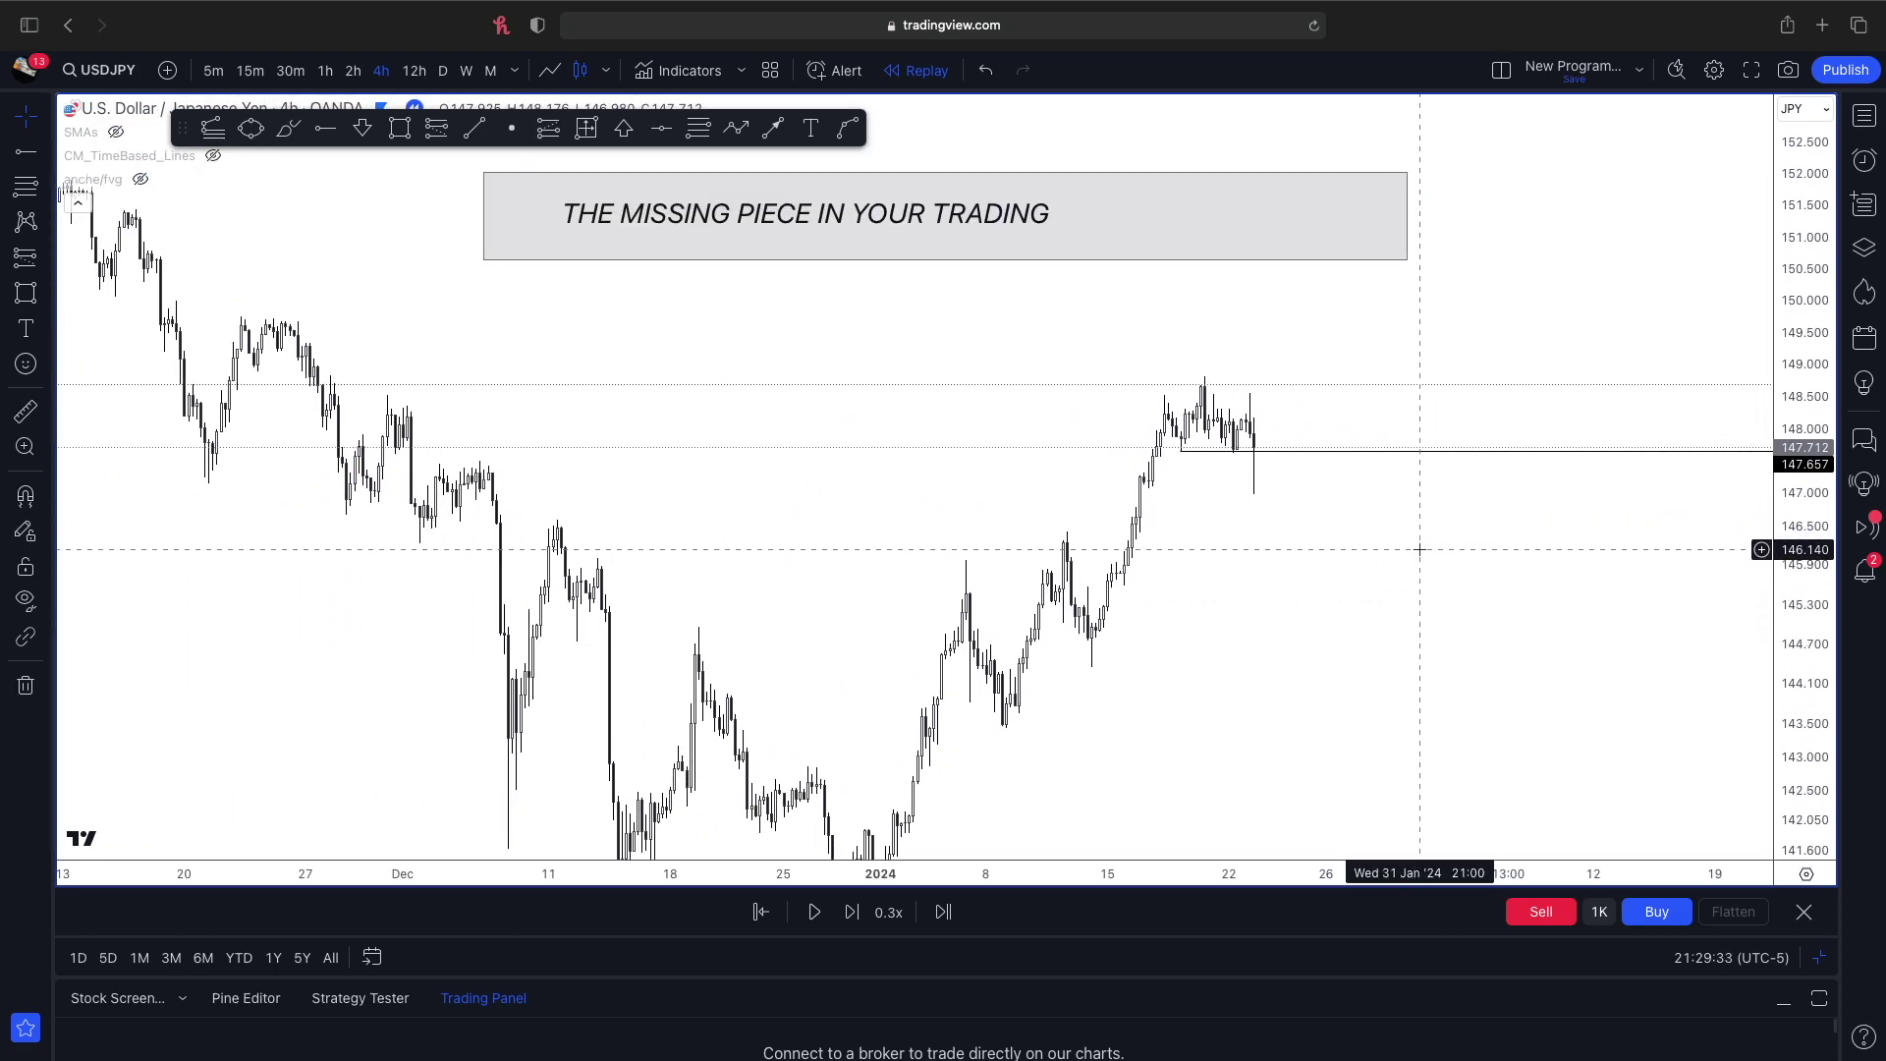
drag(897, 263, 834, 261)
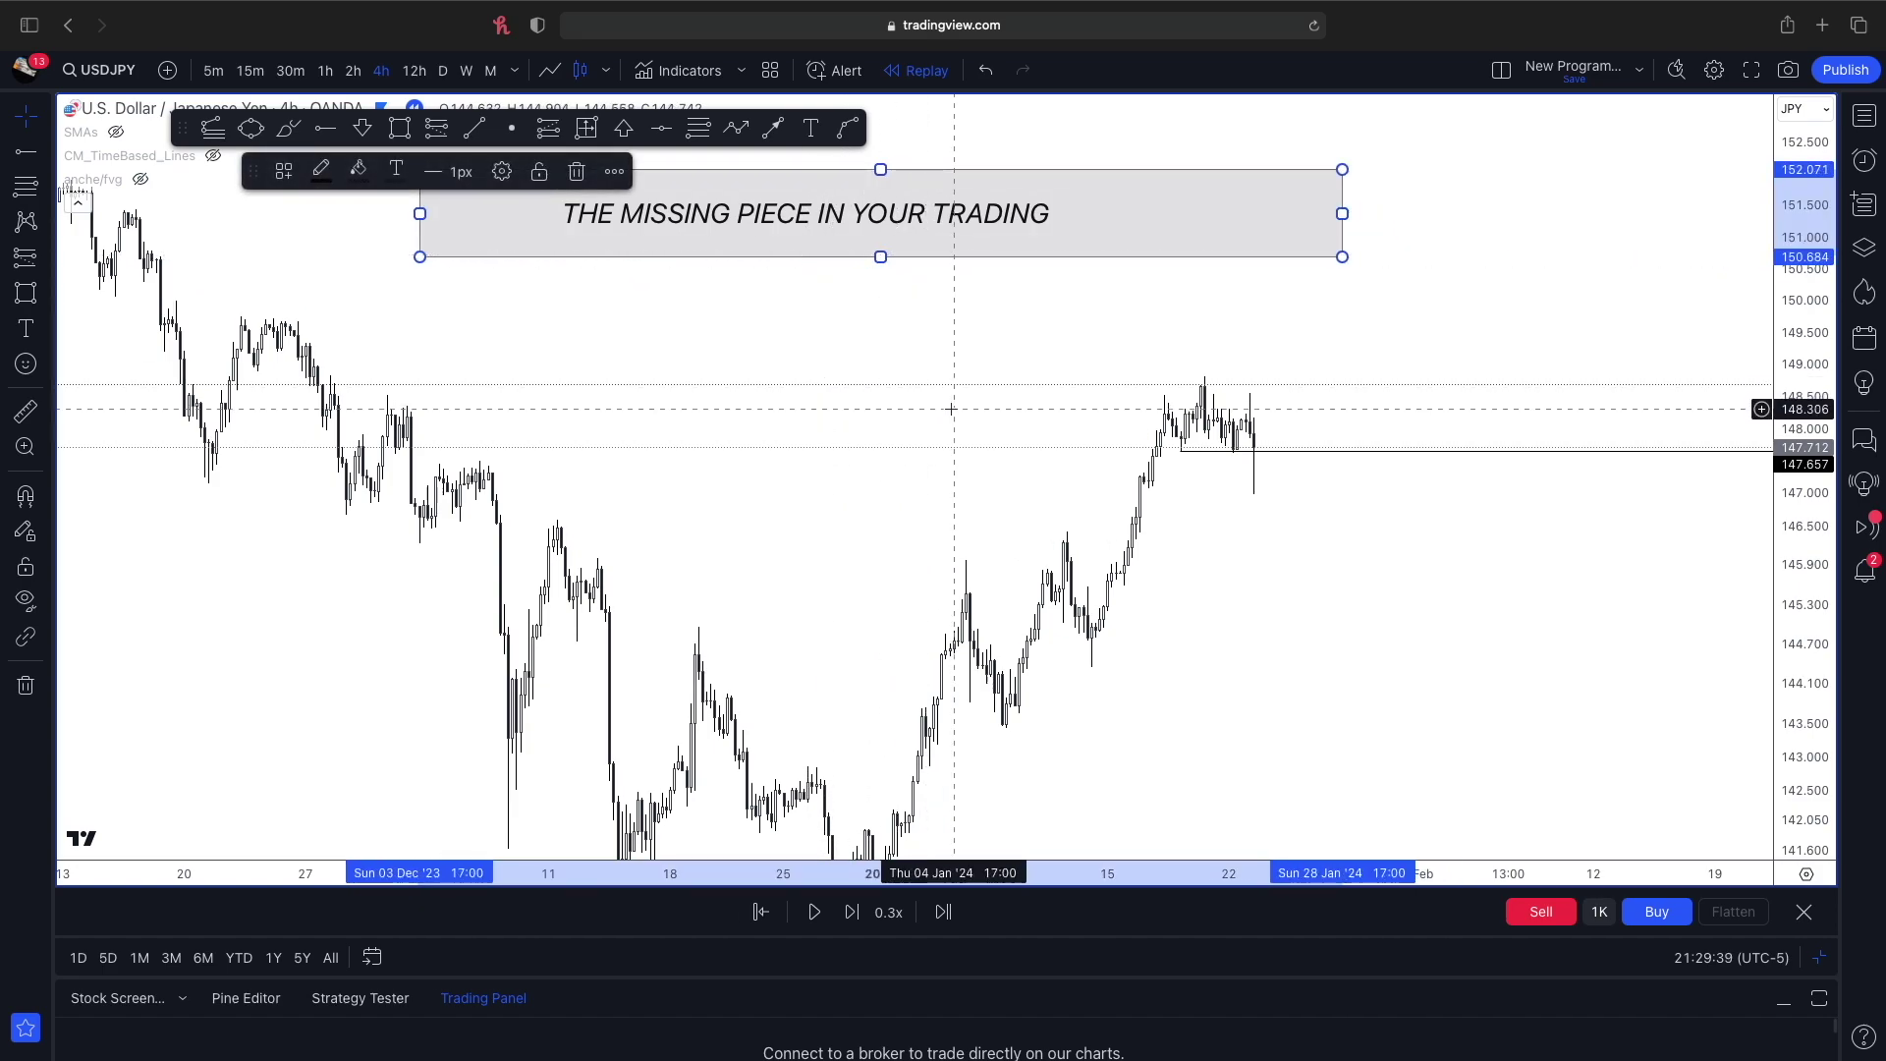
click(982, 413)
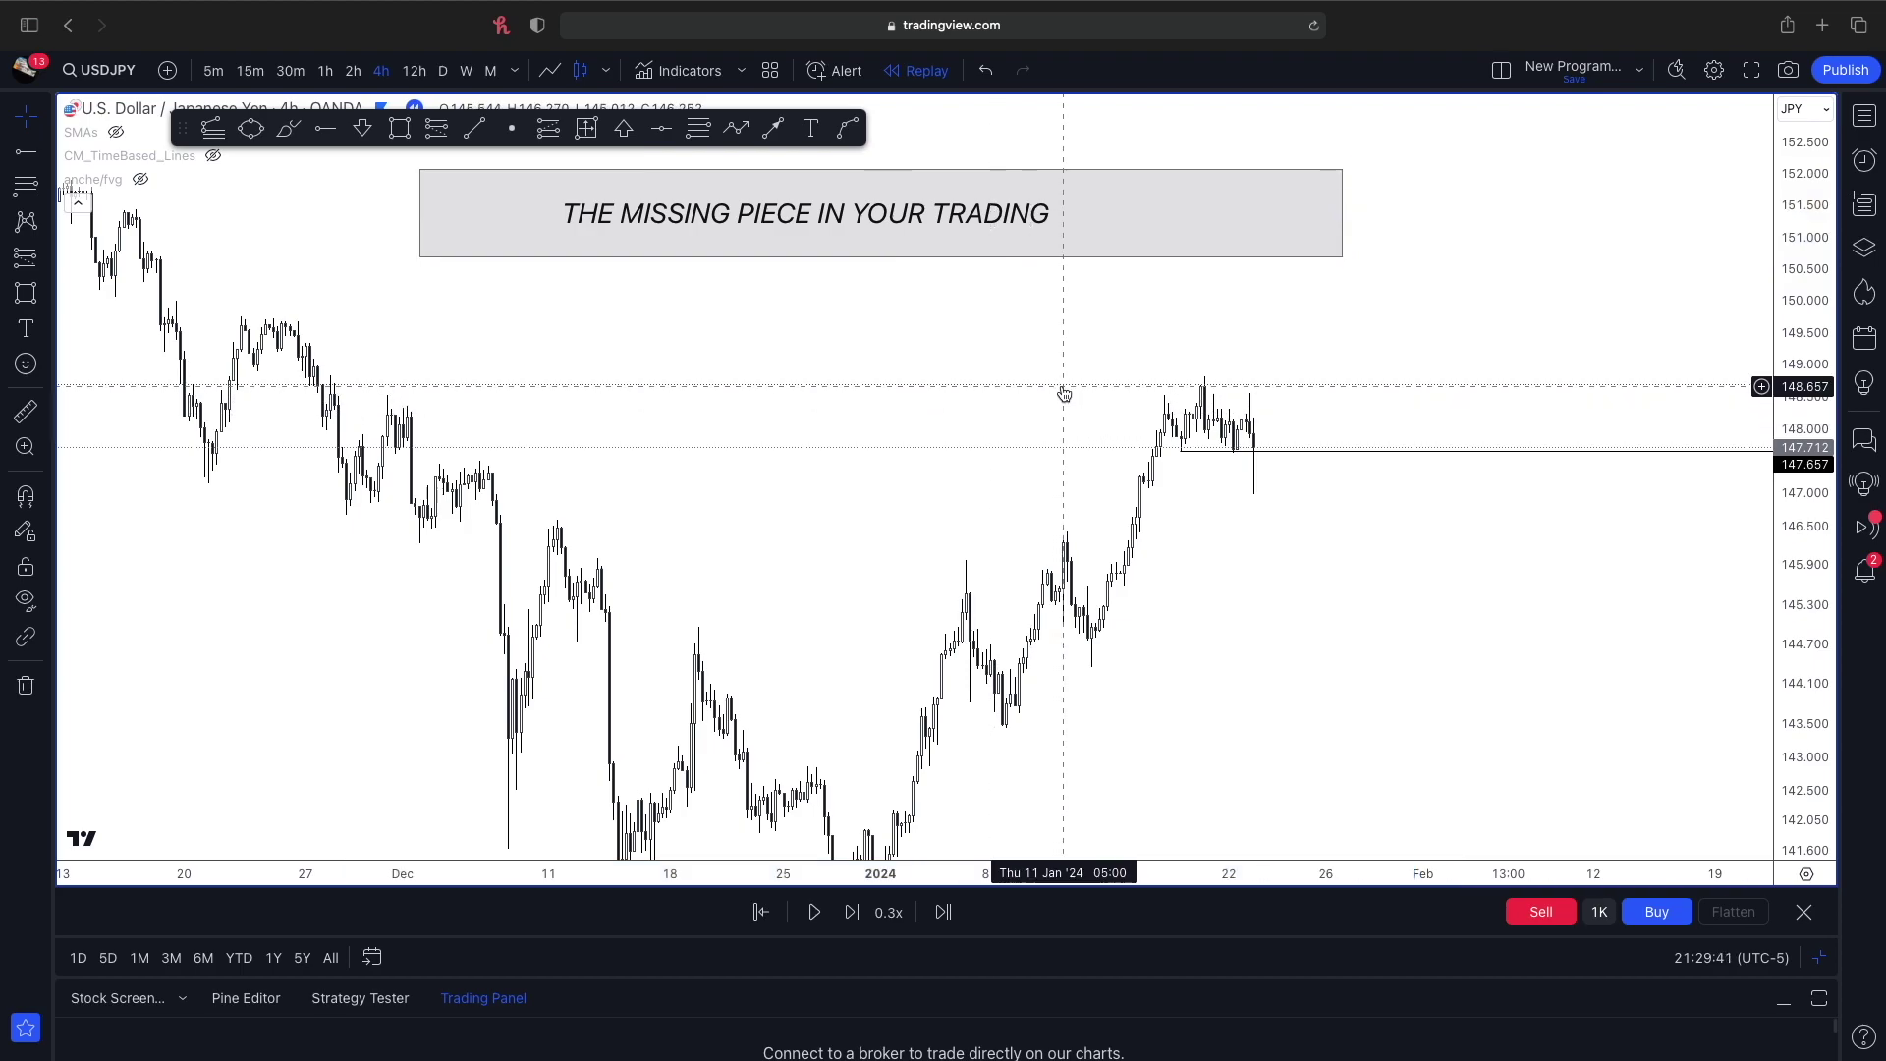
- Cut the 4-hour replay back to the candle at Tue 23 Jan '24 01:00
drag(1819, 572, 1819, 609)
scroll(1444, 610, down, 2)
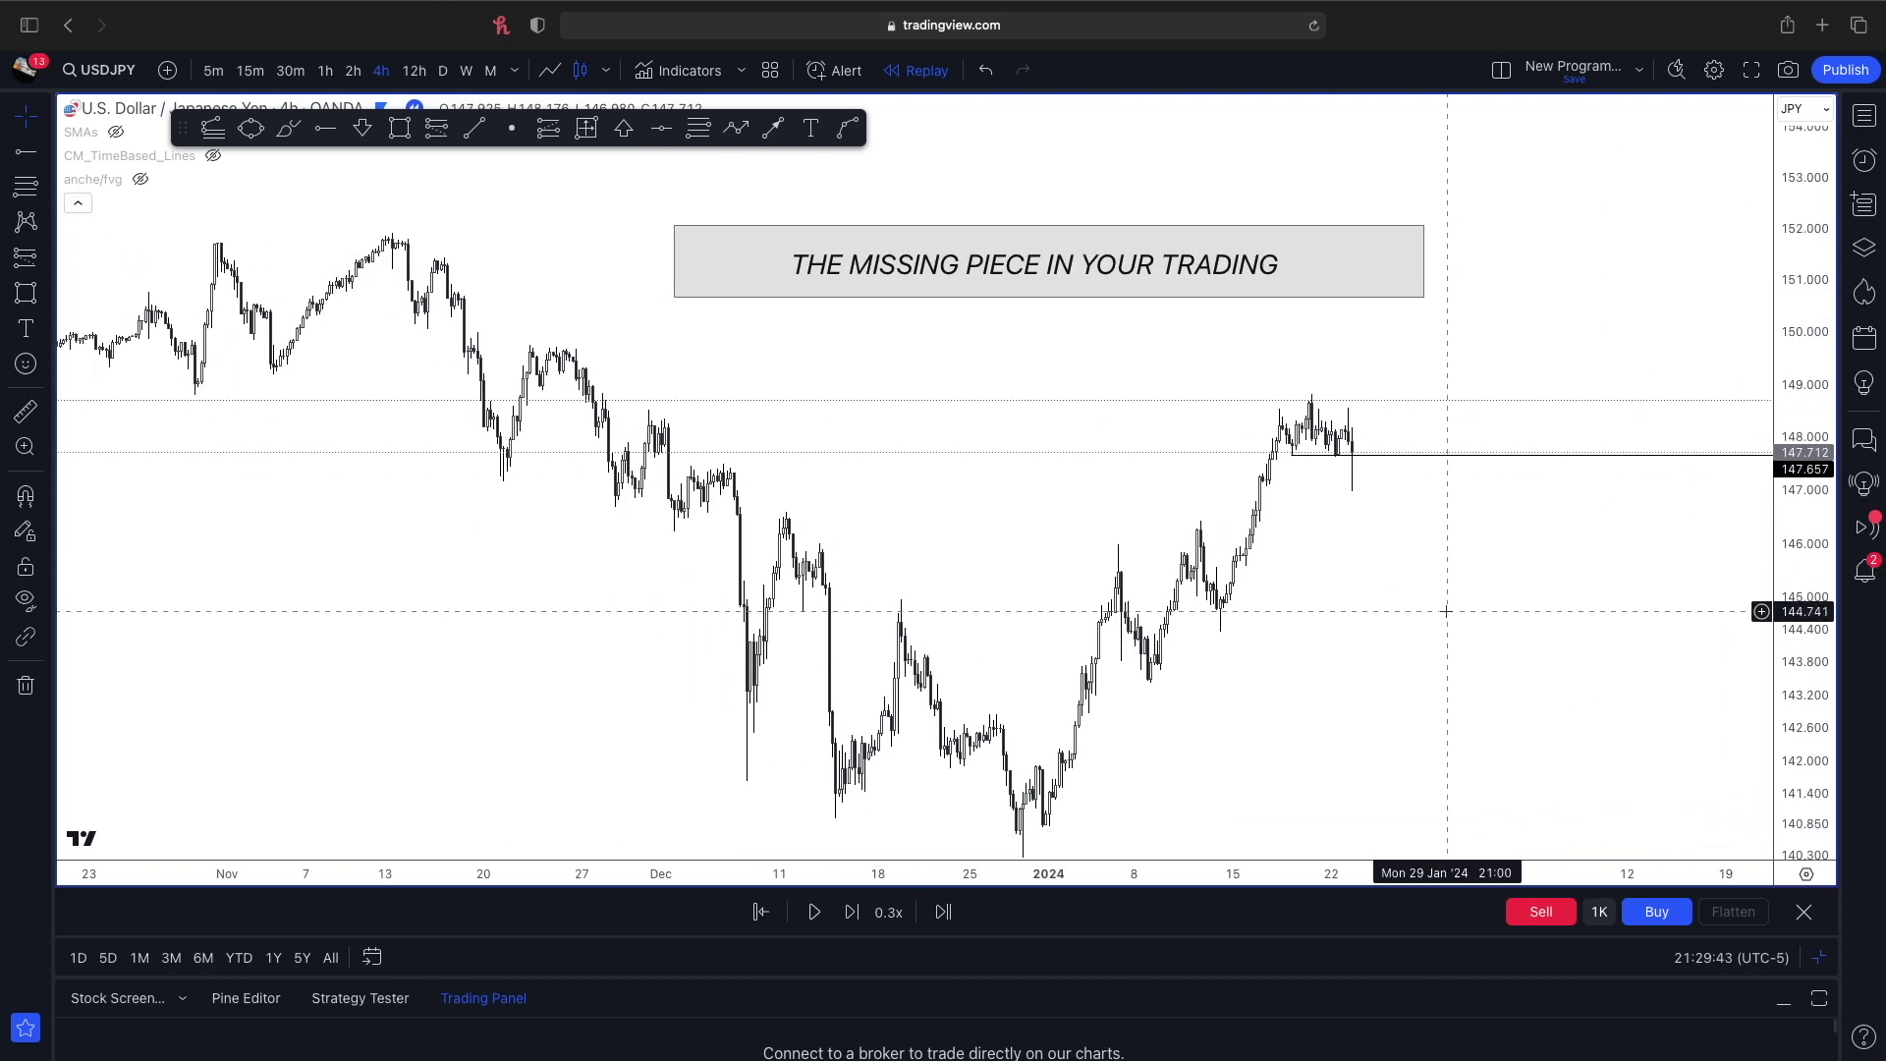
click(761, 911)
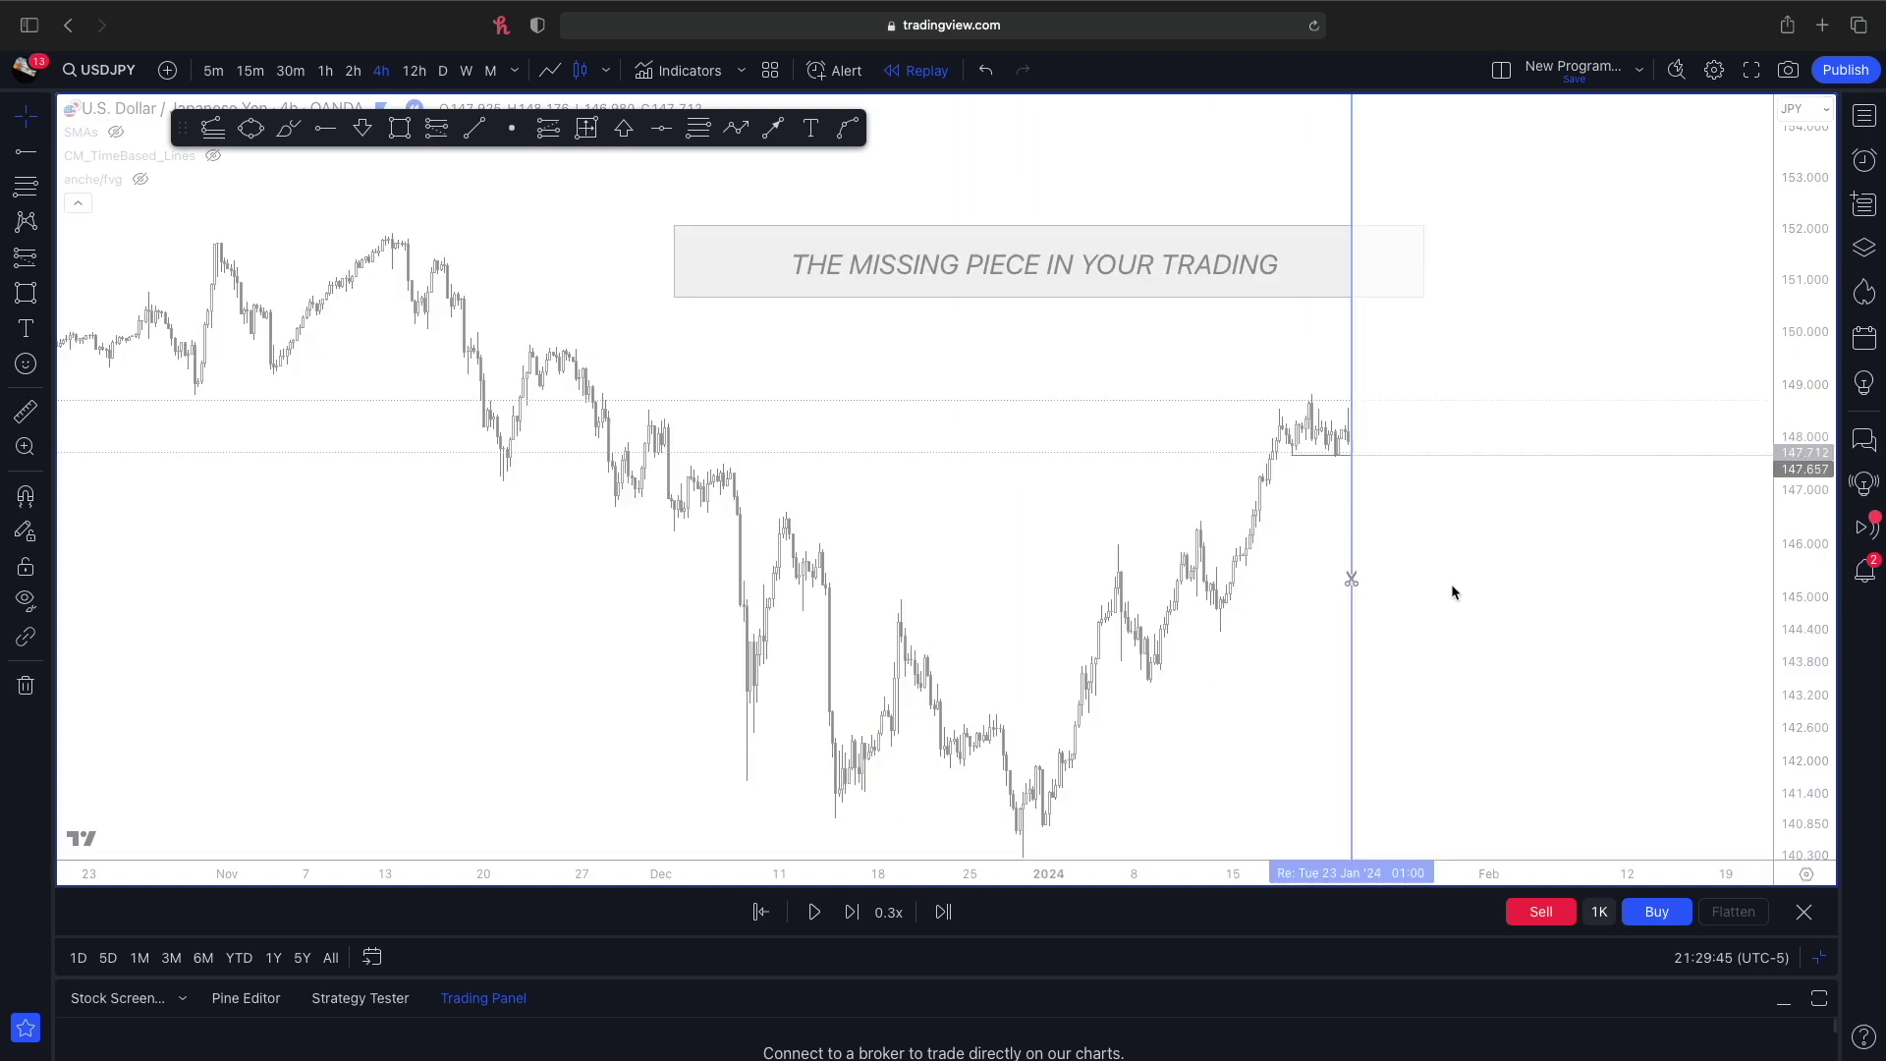
click(1417, 571)
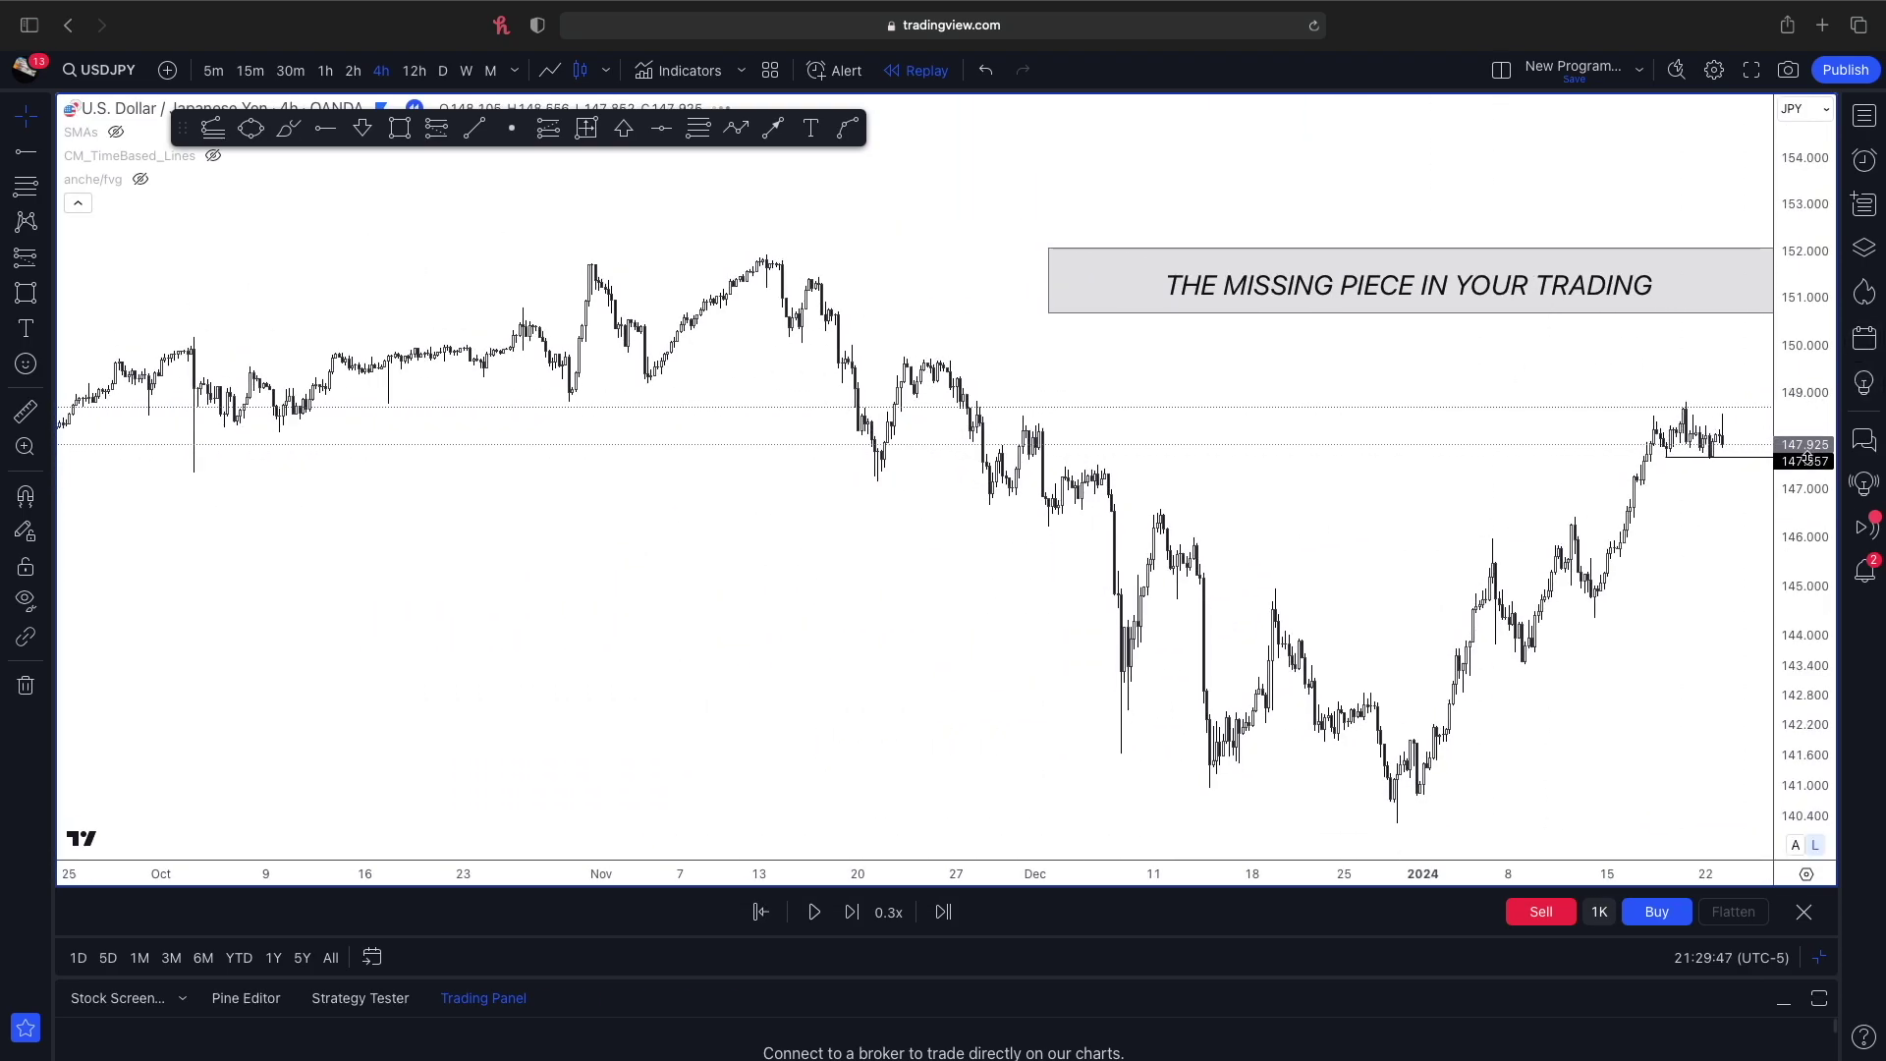
- With magnet snapping on, draw a horizontal ray from the 17 January swing high at 148.526
drag(1563, 523, 1353, 514)
drag(1782, 559, 1790, 475)
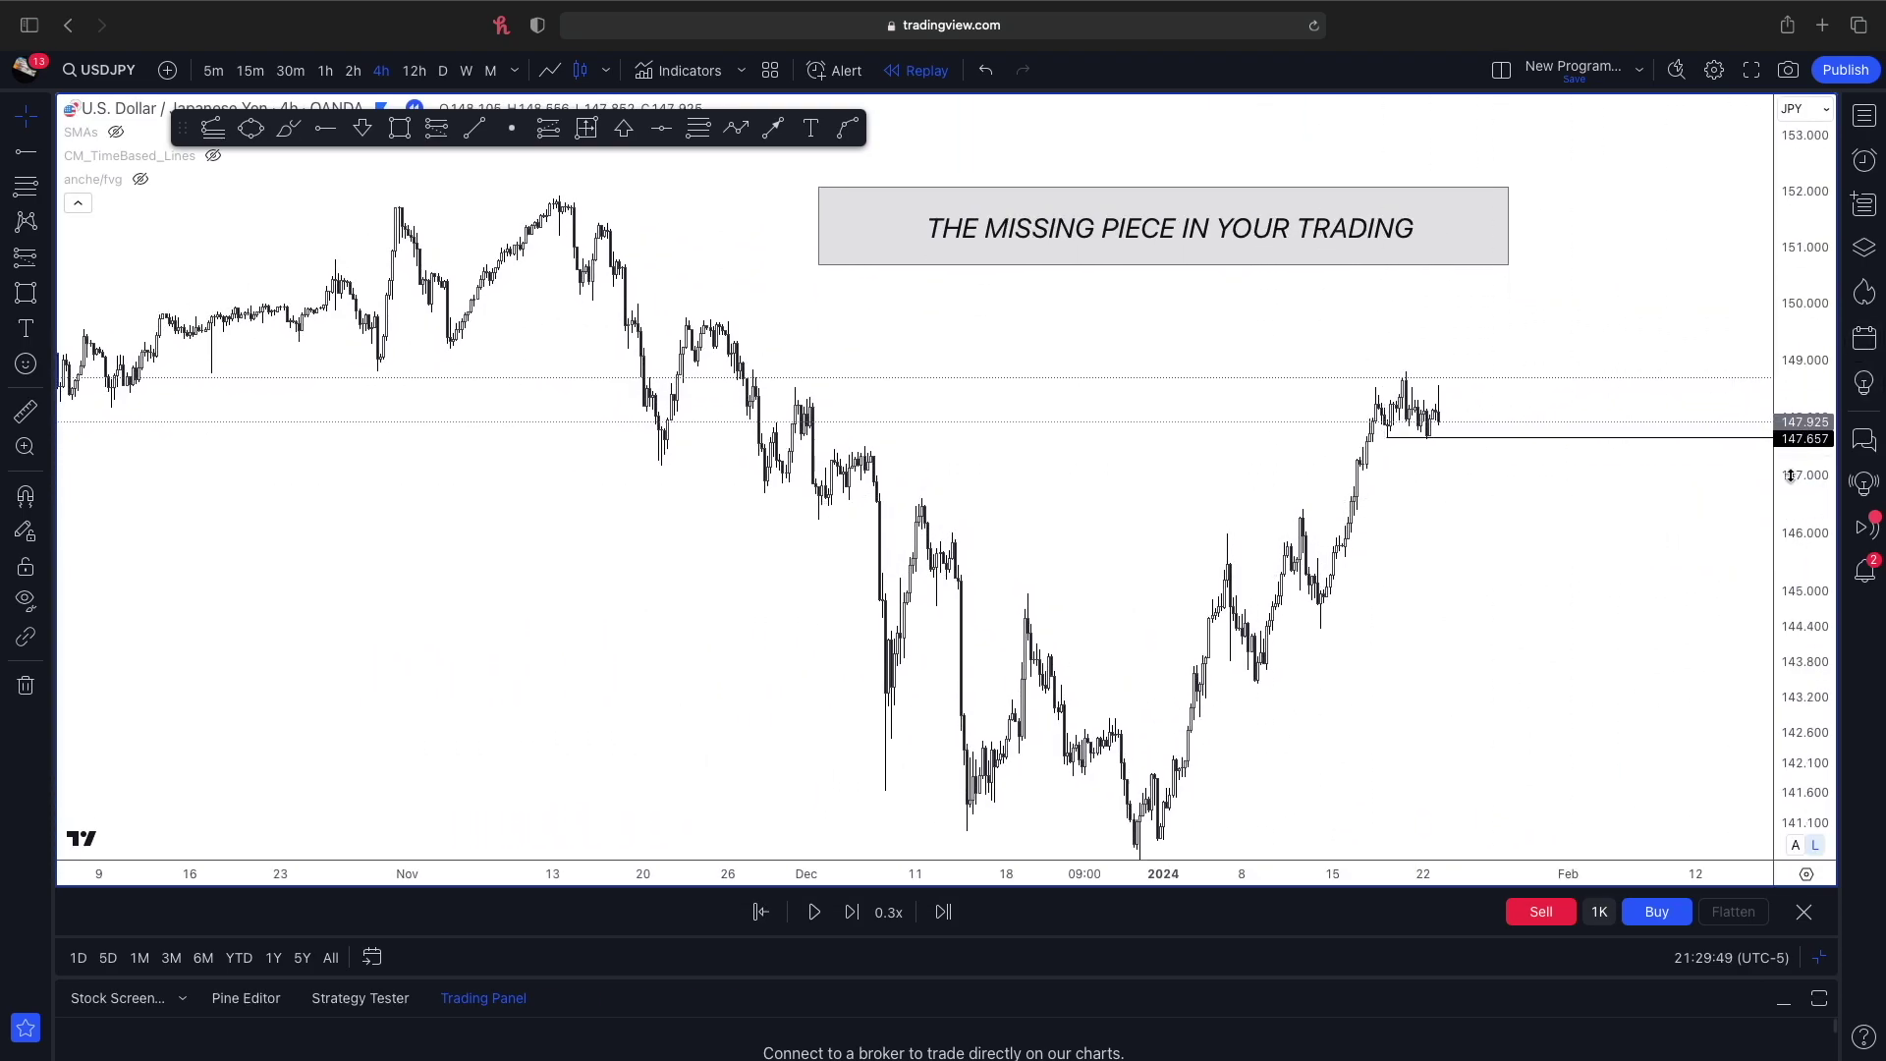
drag(1663, 498, 1469, 543)
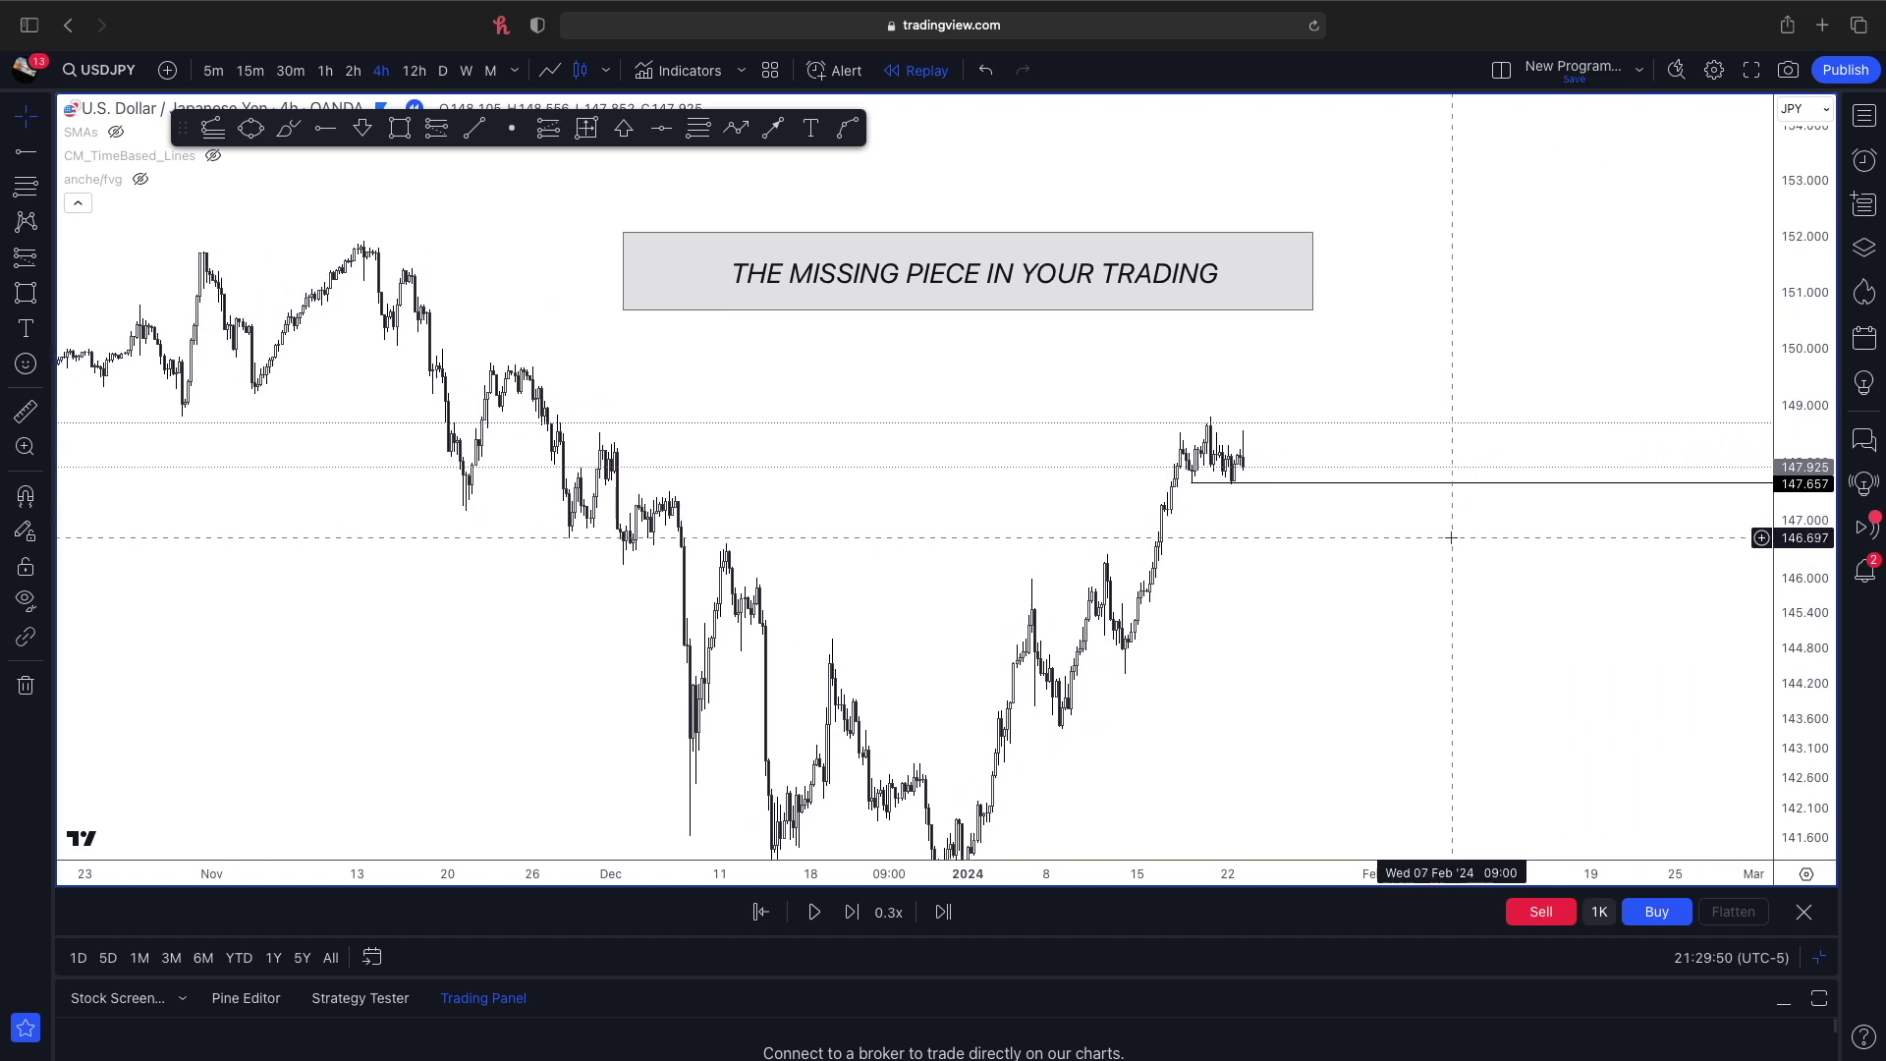
click(326, 129)
click(24, 496)
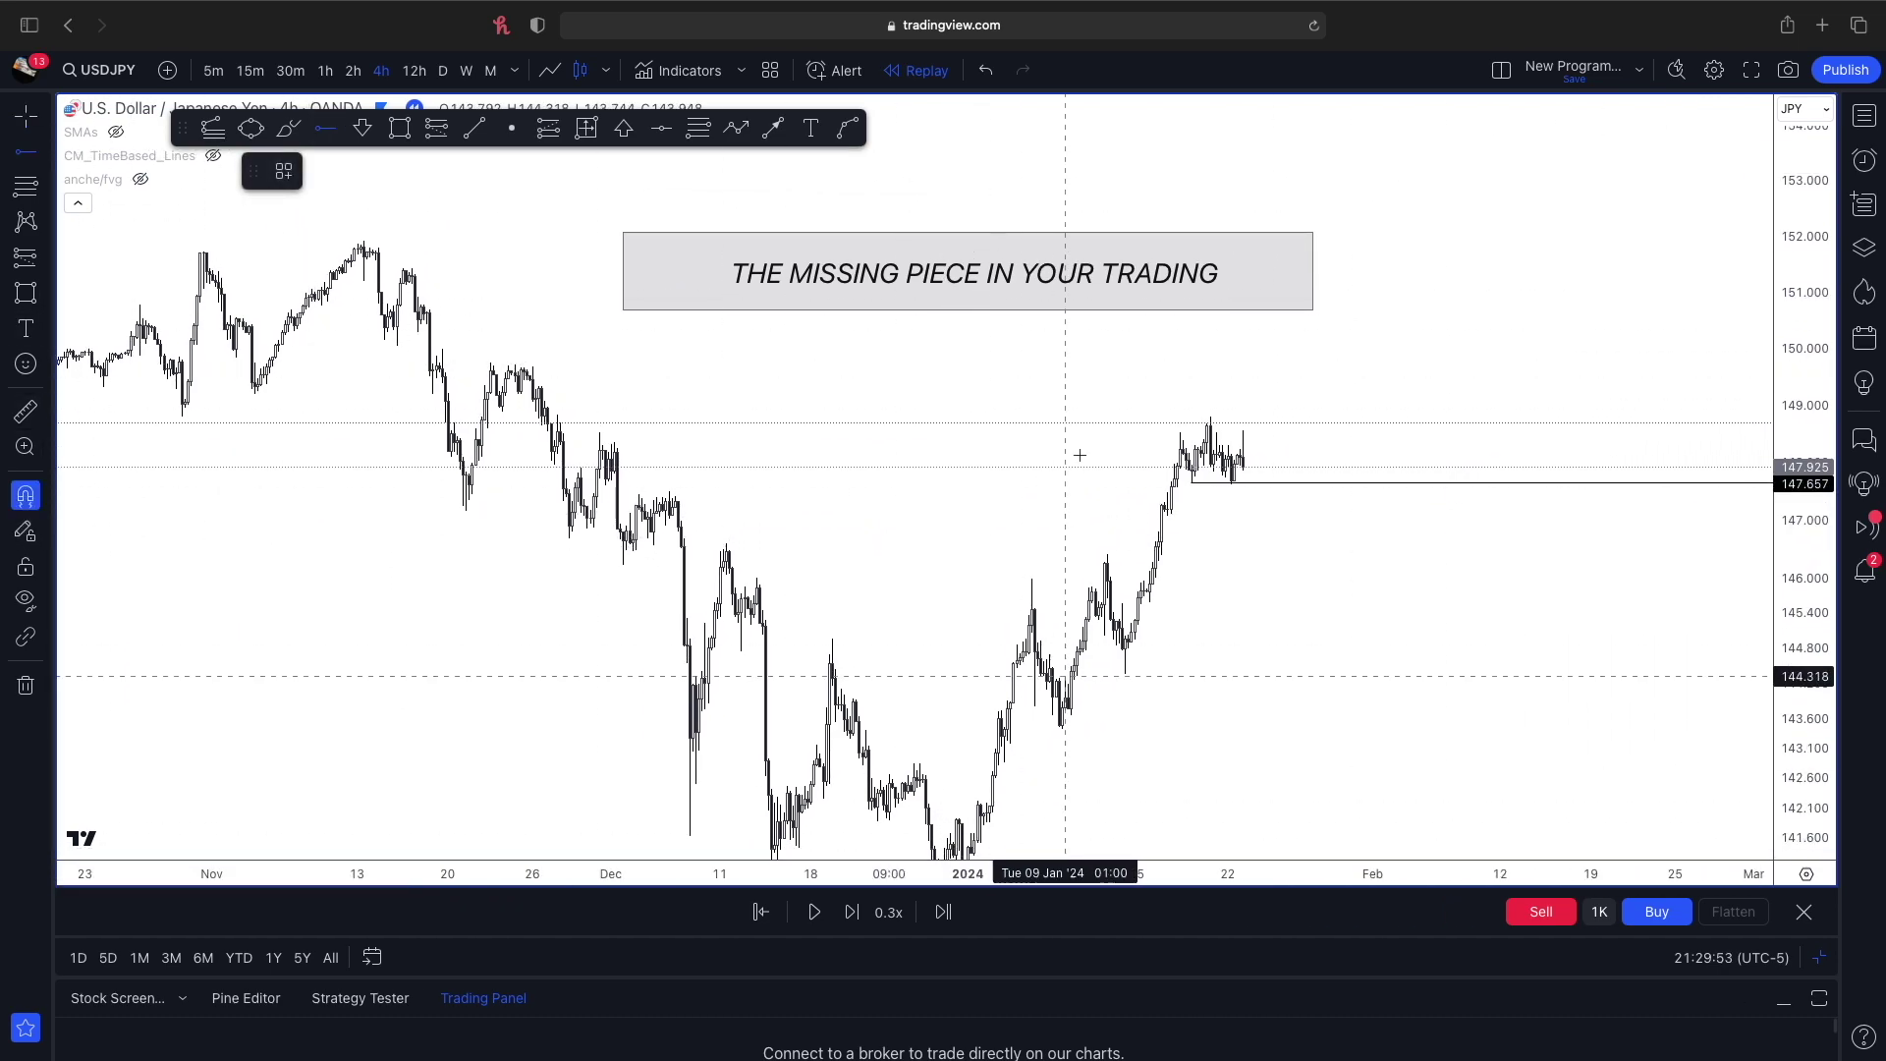
click(1180, 433)
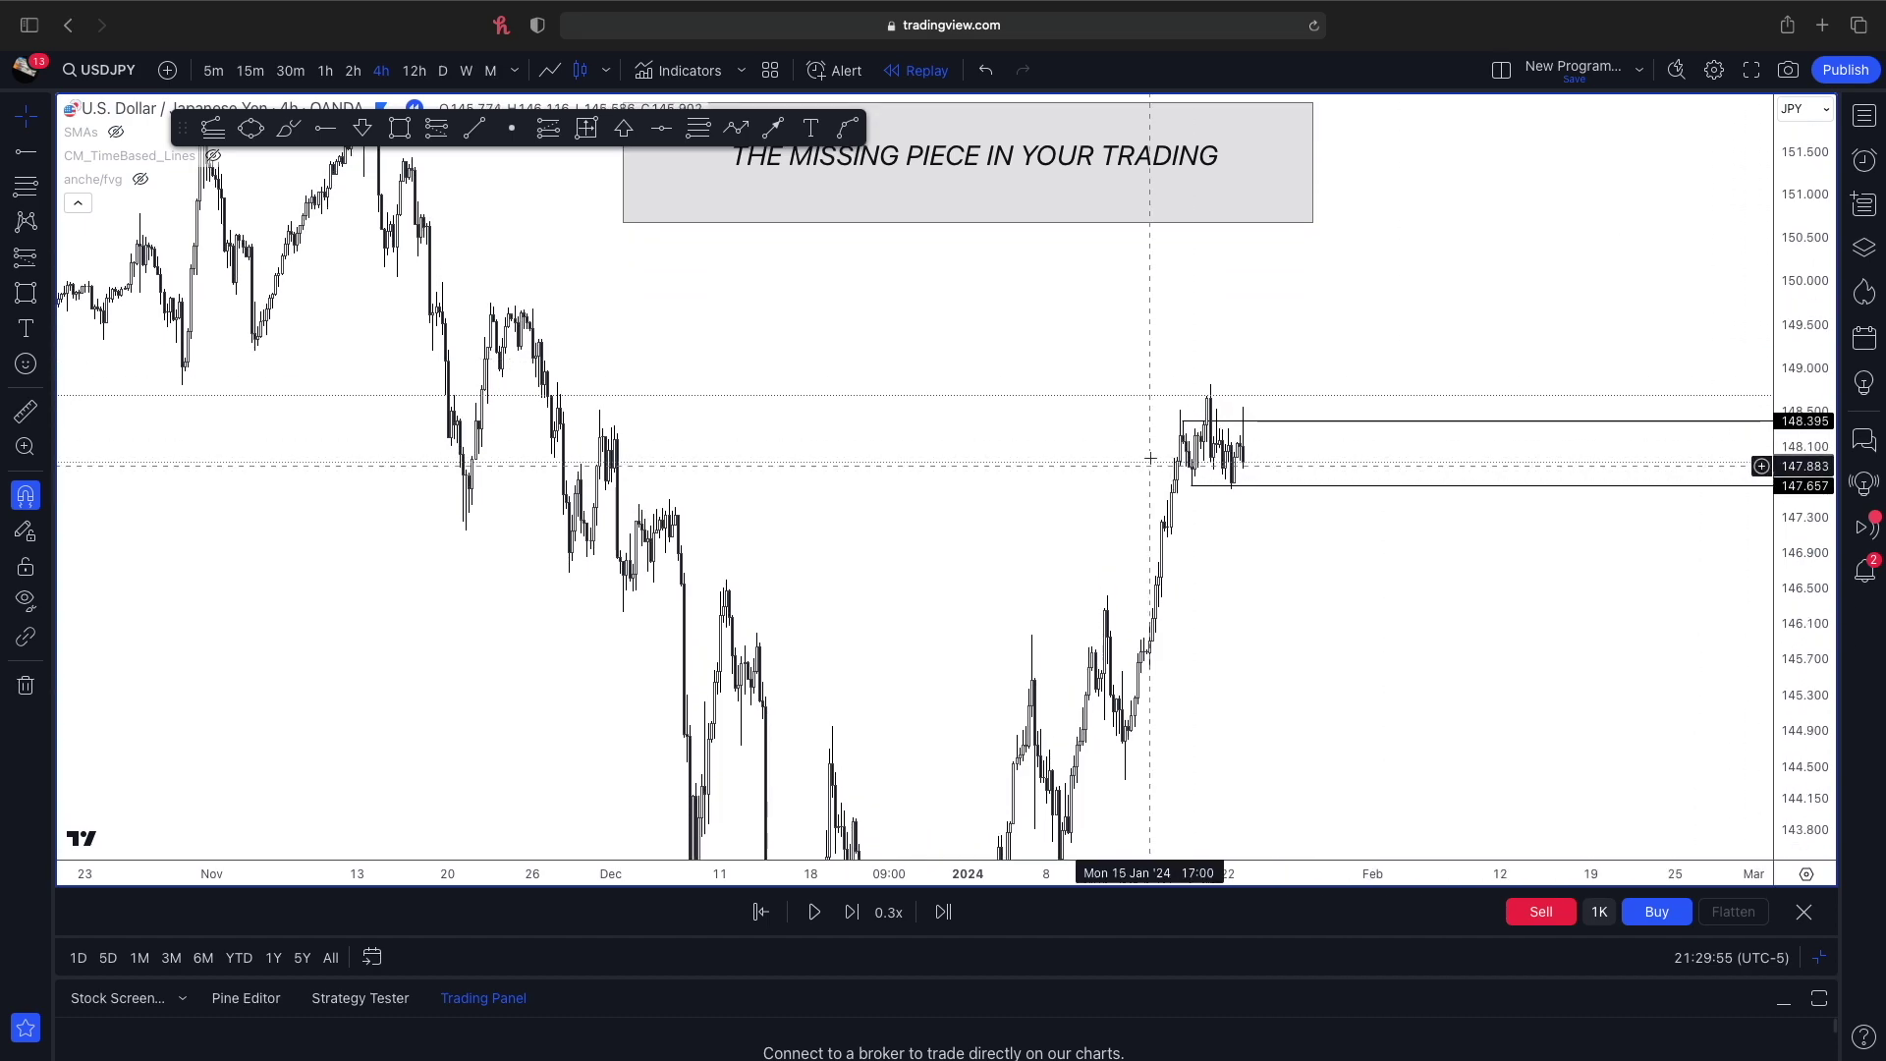
drag(1205, 422, 1198, 401)
drag(1175, 413, 1167, 420)
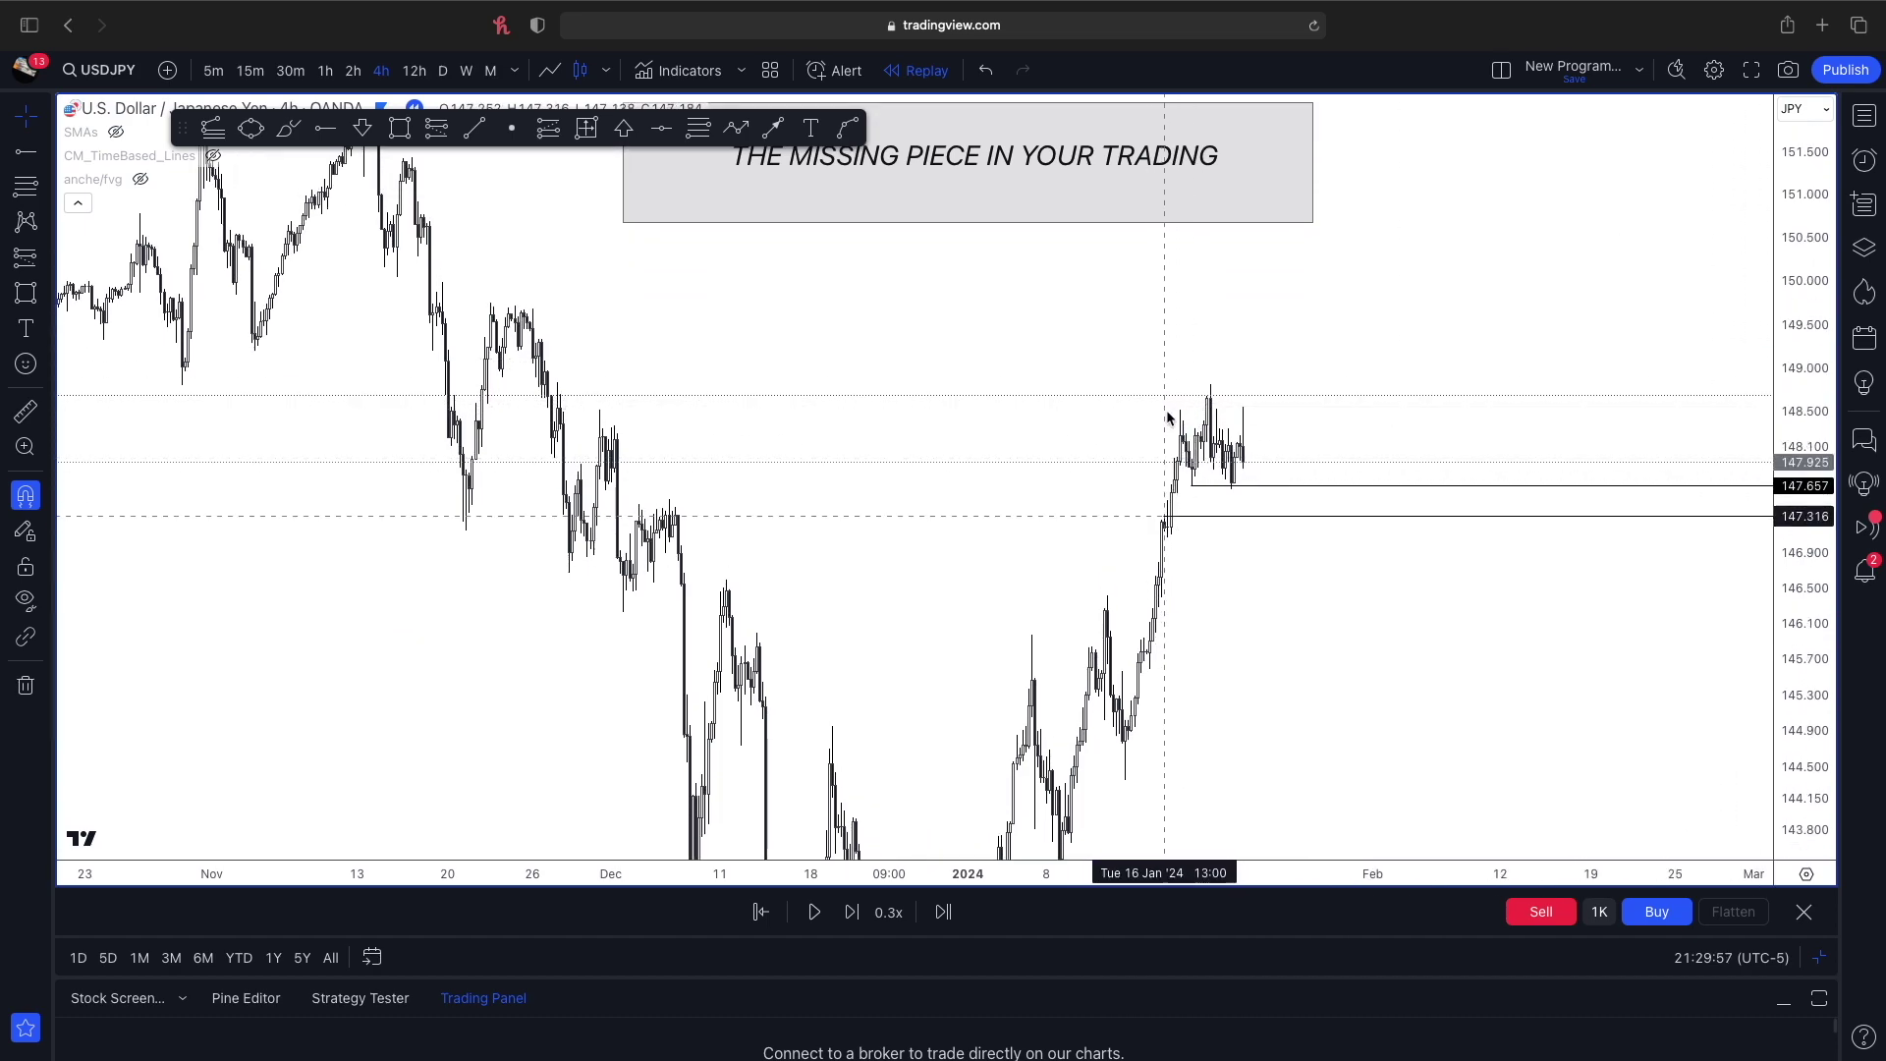
- Draw a second horizontal ray from the higher 19 January peak at 148.651
click(325, 129)
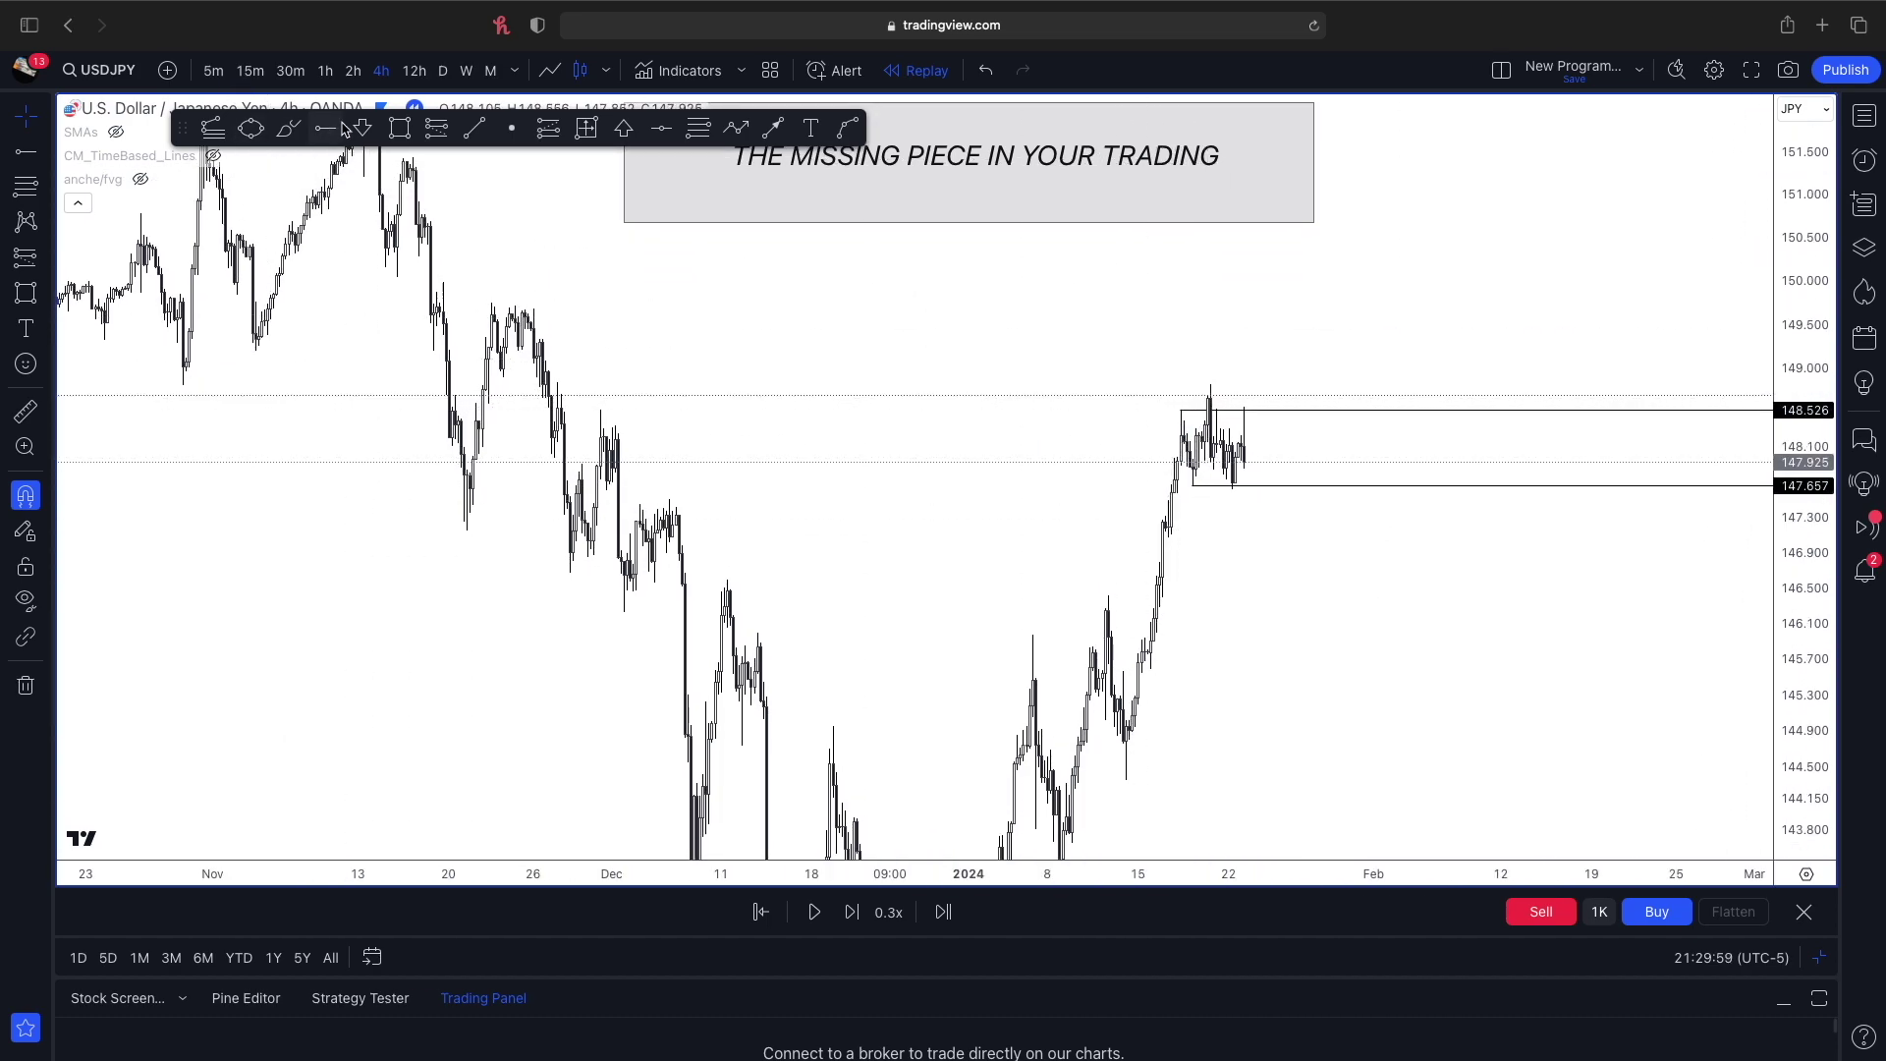
click(1210, 393)
mouse_move(1219, 399)
mouse_down()
mouse_move(1220, 420)
mouse_move(1218, 393)
mouse_up()
scroll(1219, 393, up, 1)
click(1657, 371)
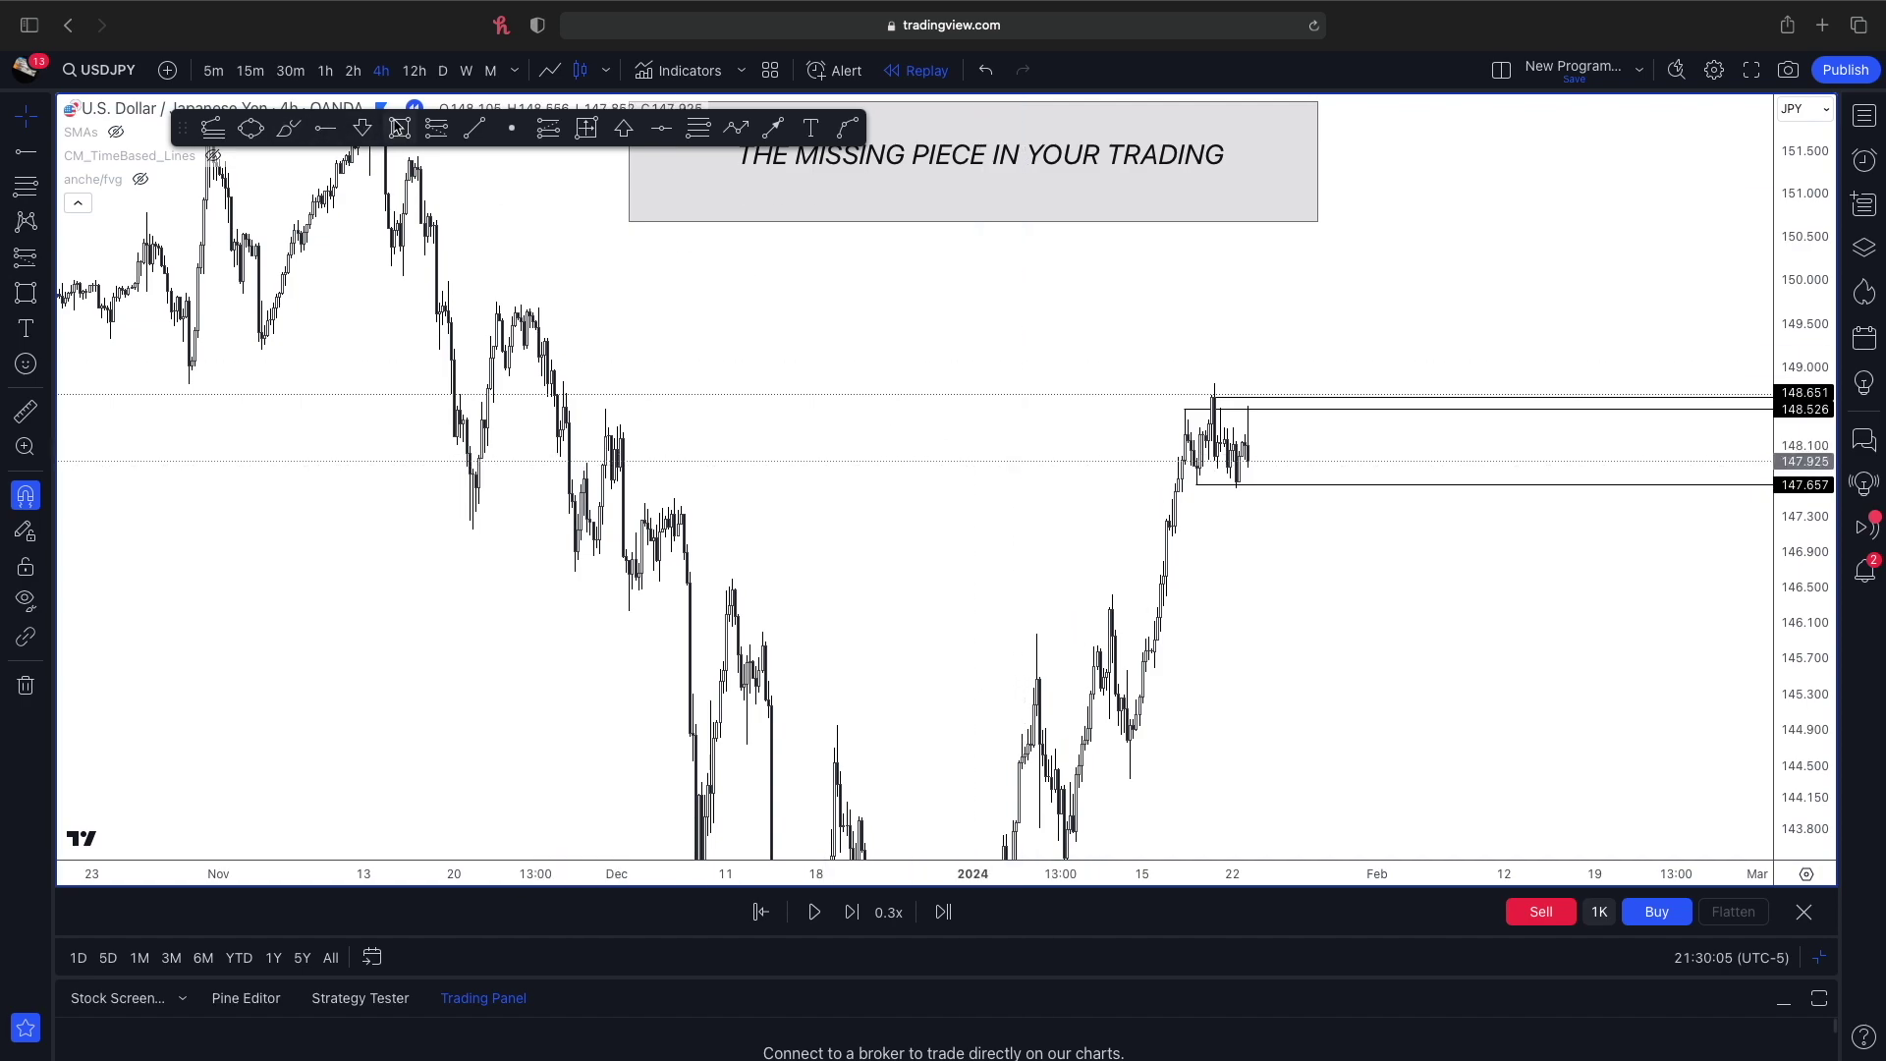
- Shade the zone between the 148.651 and 148.526 rays with a rectangle starting at the 17 January high
click(400, 129)
mouse_move(1191, 397)
mouse_down()
mouse_move(1221, 421)
mouse_move(1690, 421)
mouse_up()
drag(1188, 420, 1130, 454)
scroll(1130, 455, up, 5)
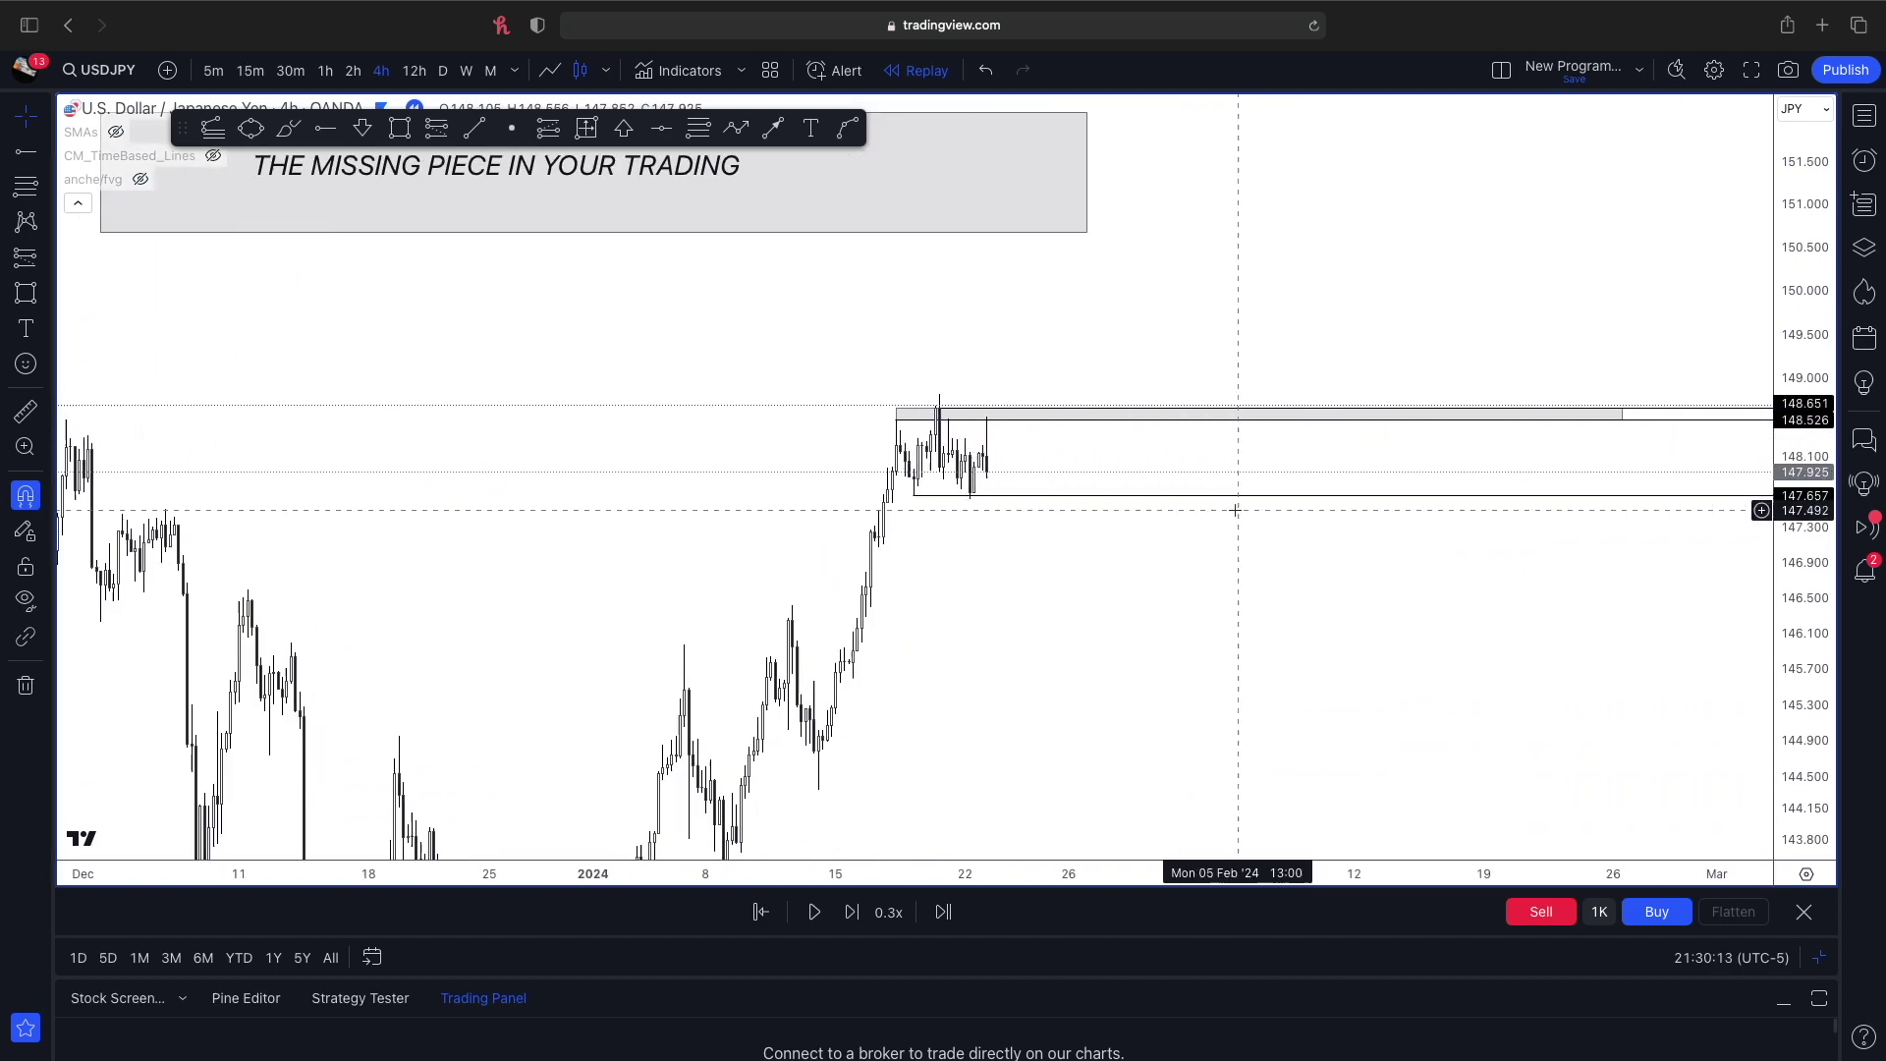
click(994, 337)
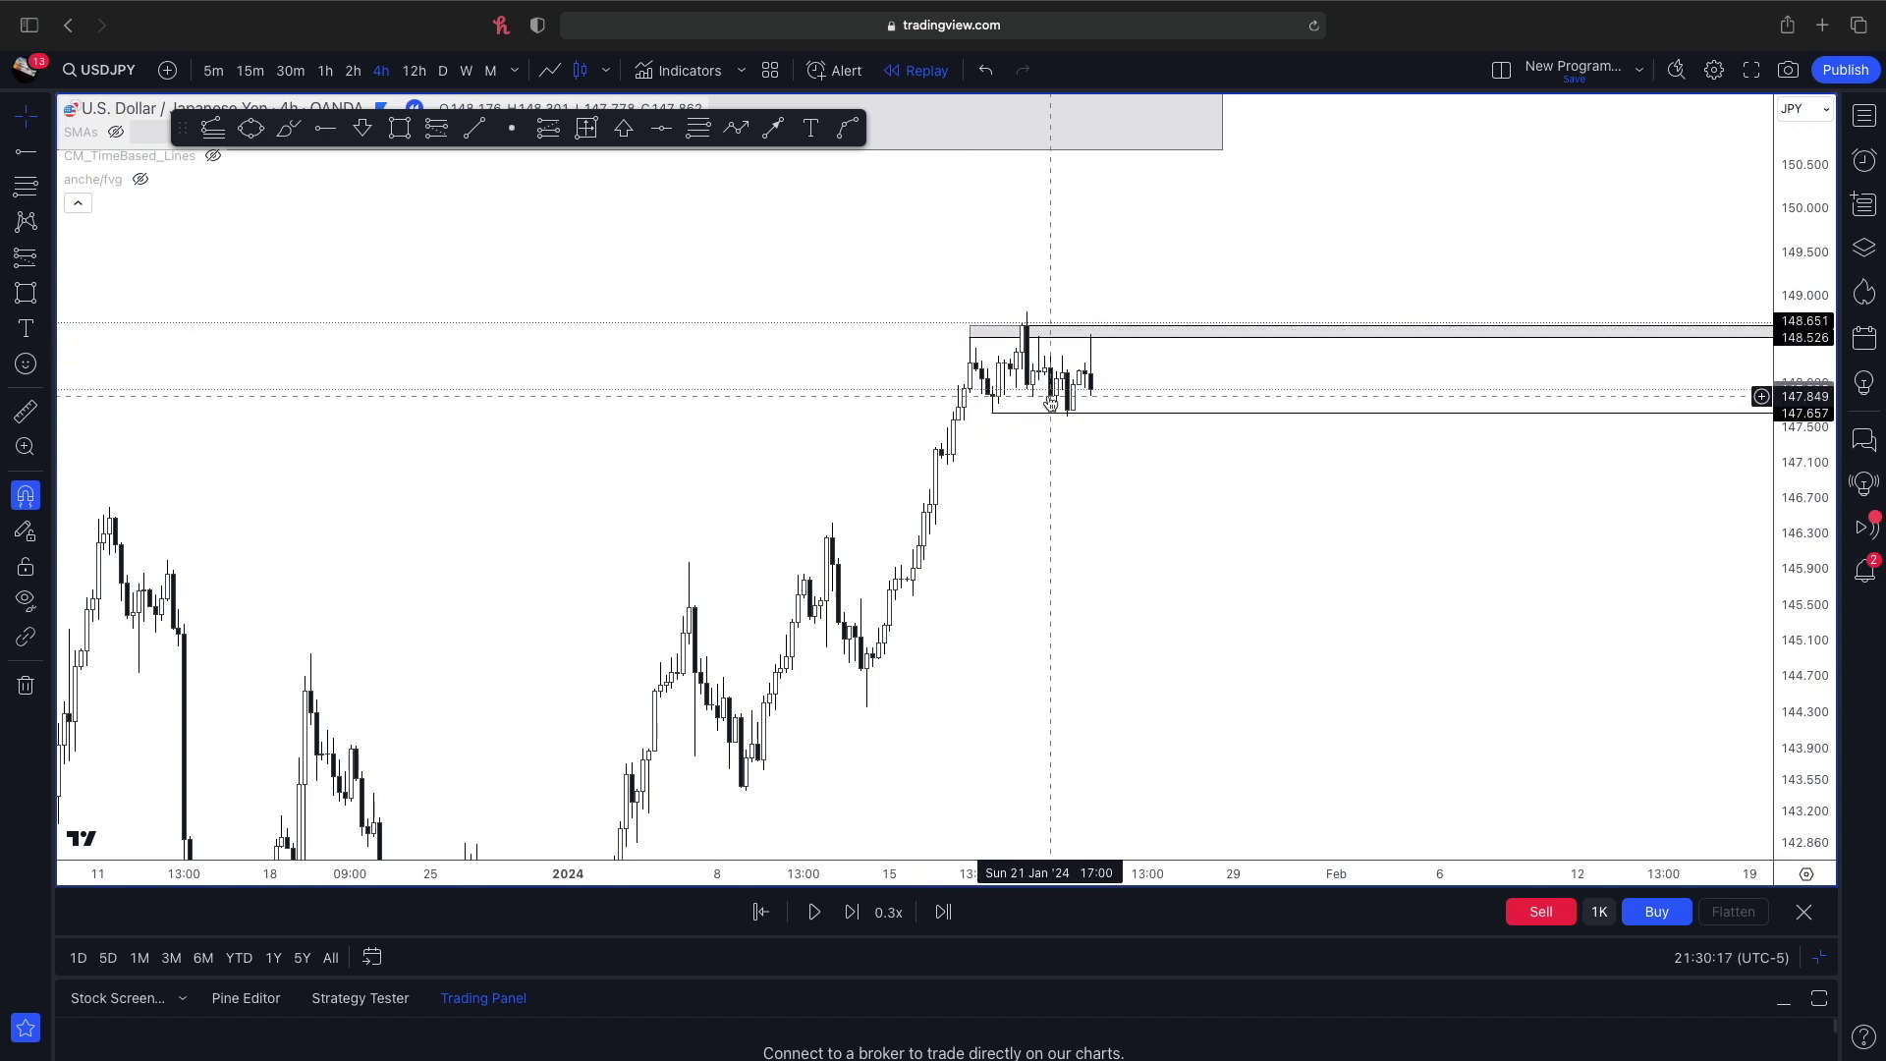
- Switch the chart to the daily timeframe and reset the replay point at the most recent candles
drag(1114, 486, 1279, 420)
drag(1804, 378, 1803, 496)
scroll(1347, 564, down, 3)
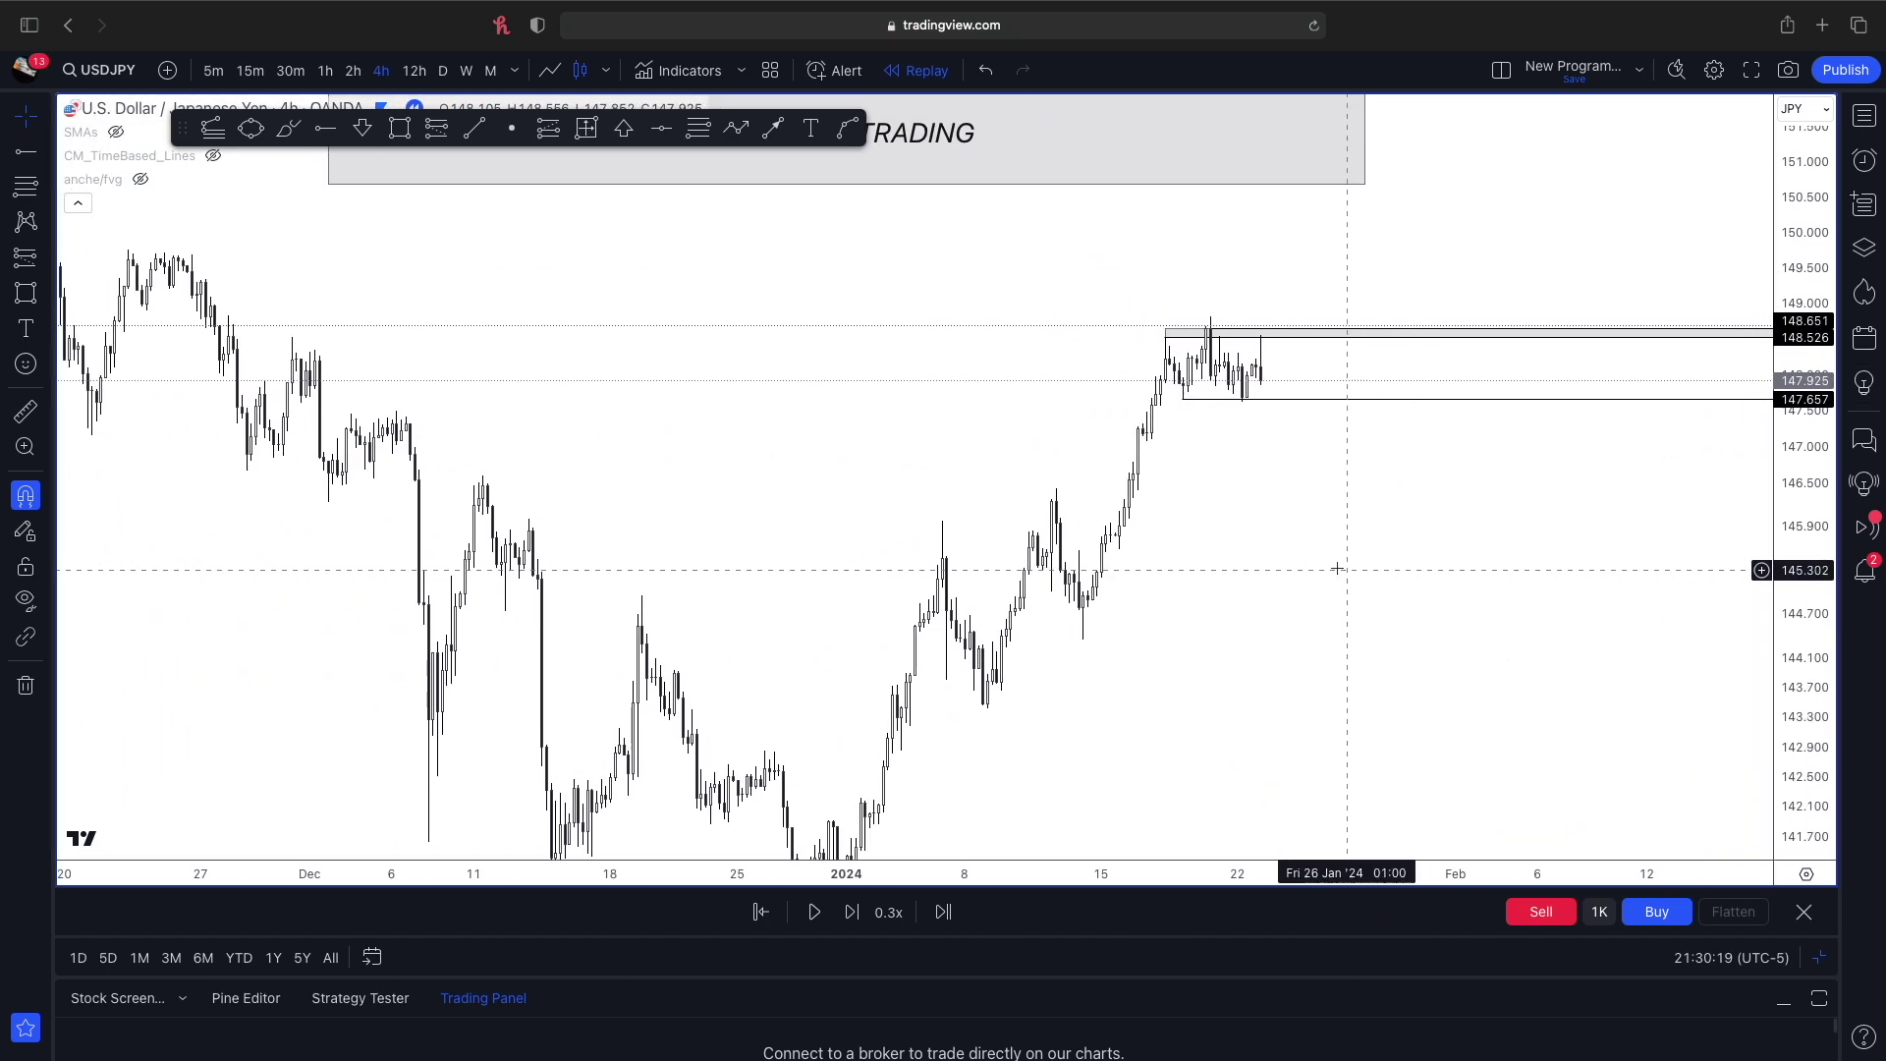
scroll(1241, 413, down, 2)
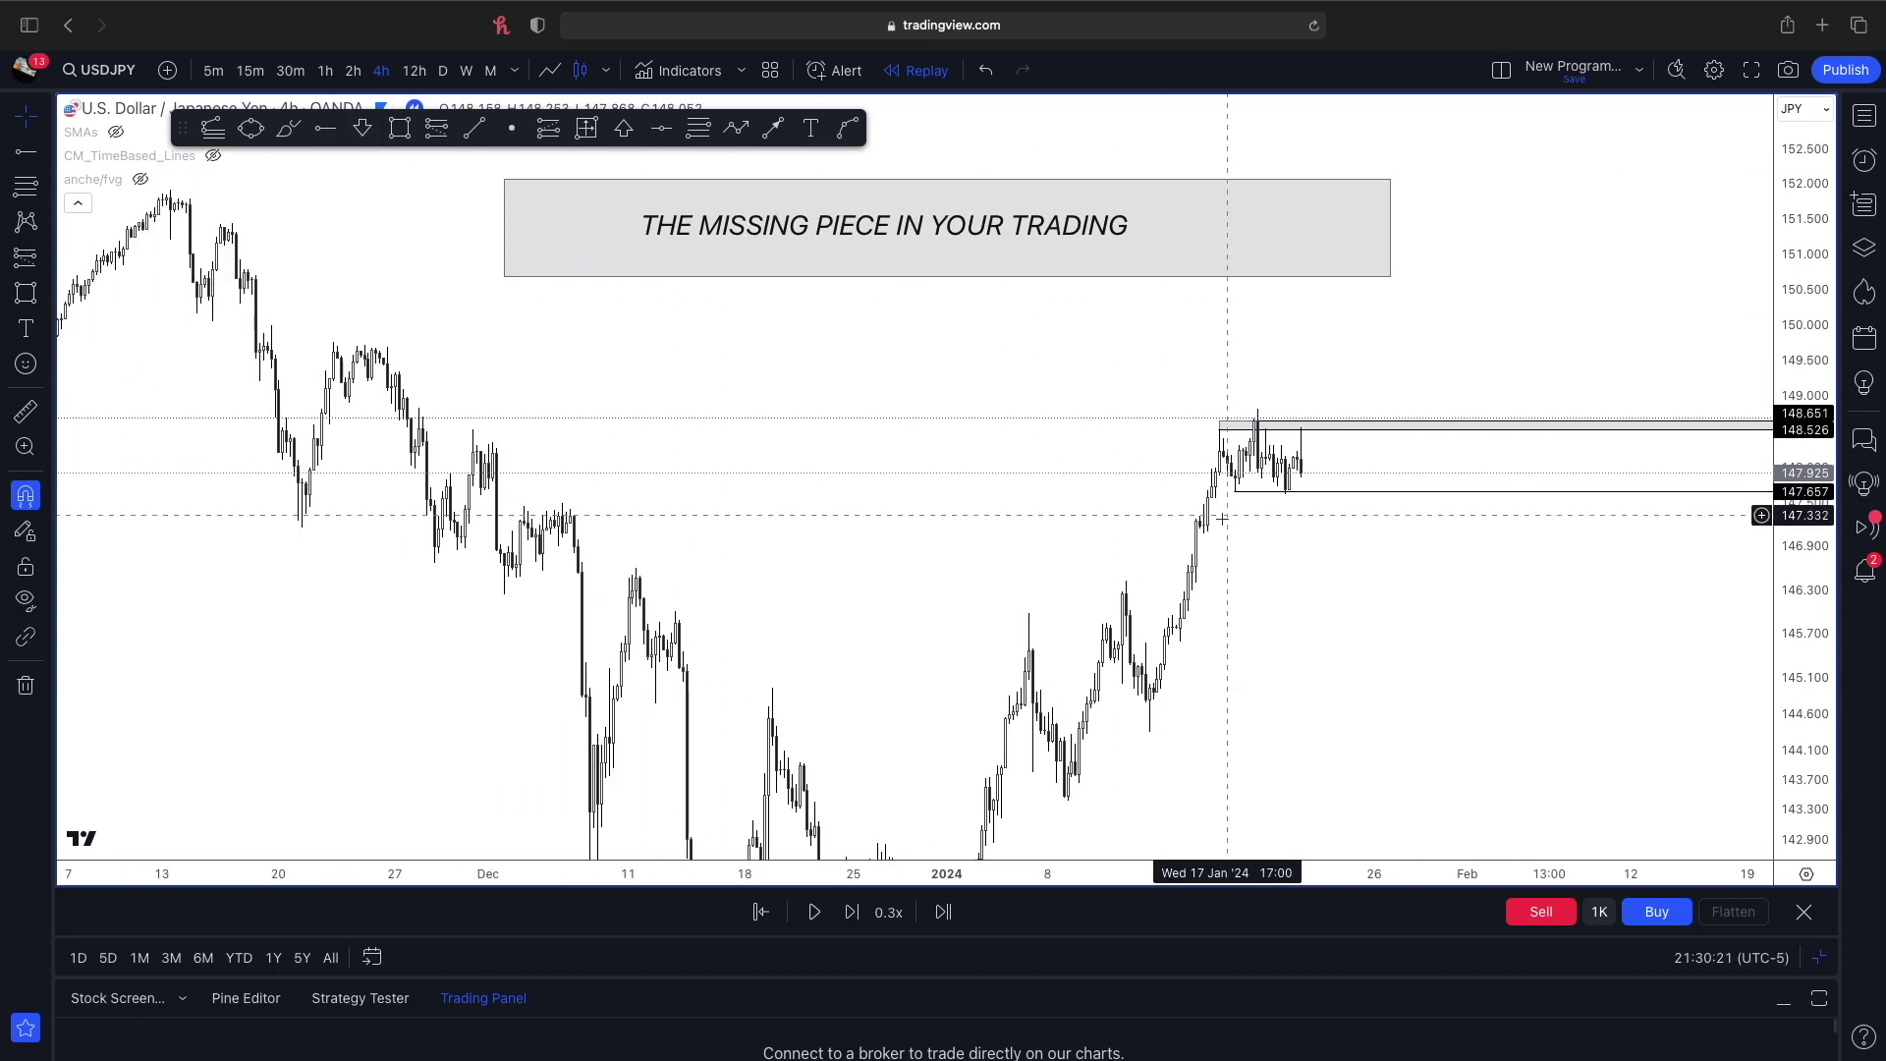
click(443, 70)
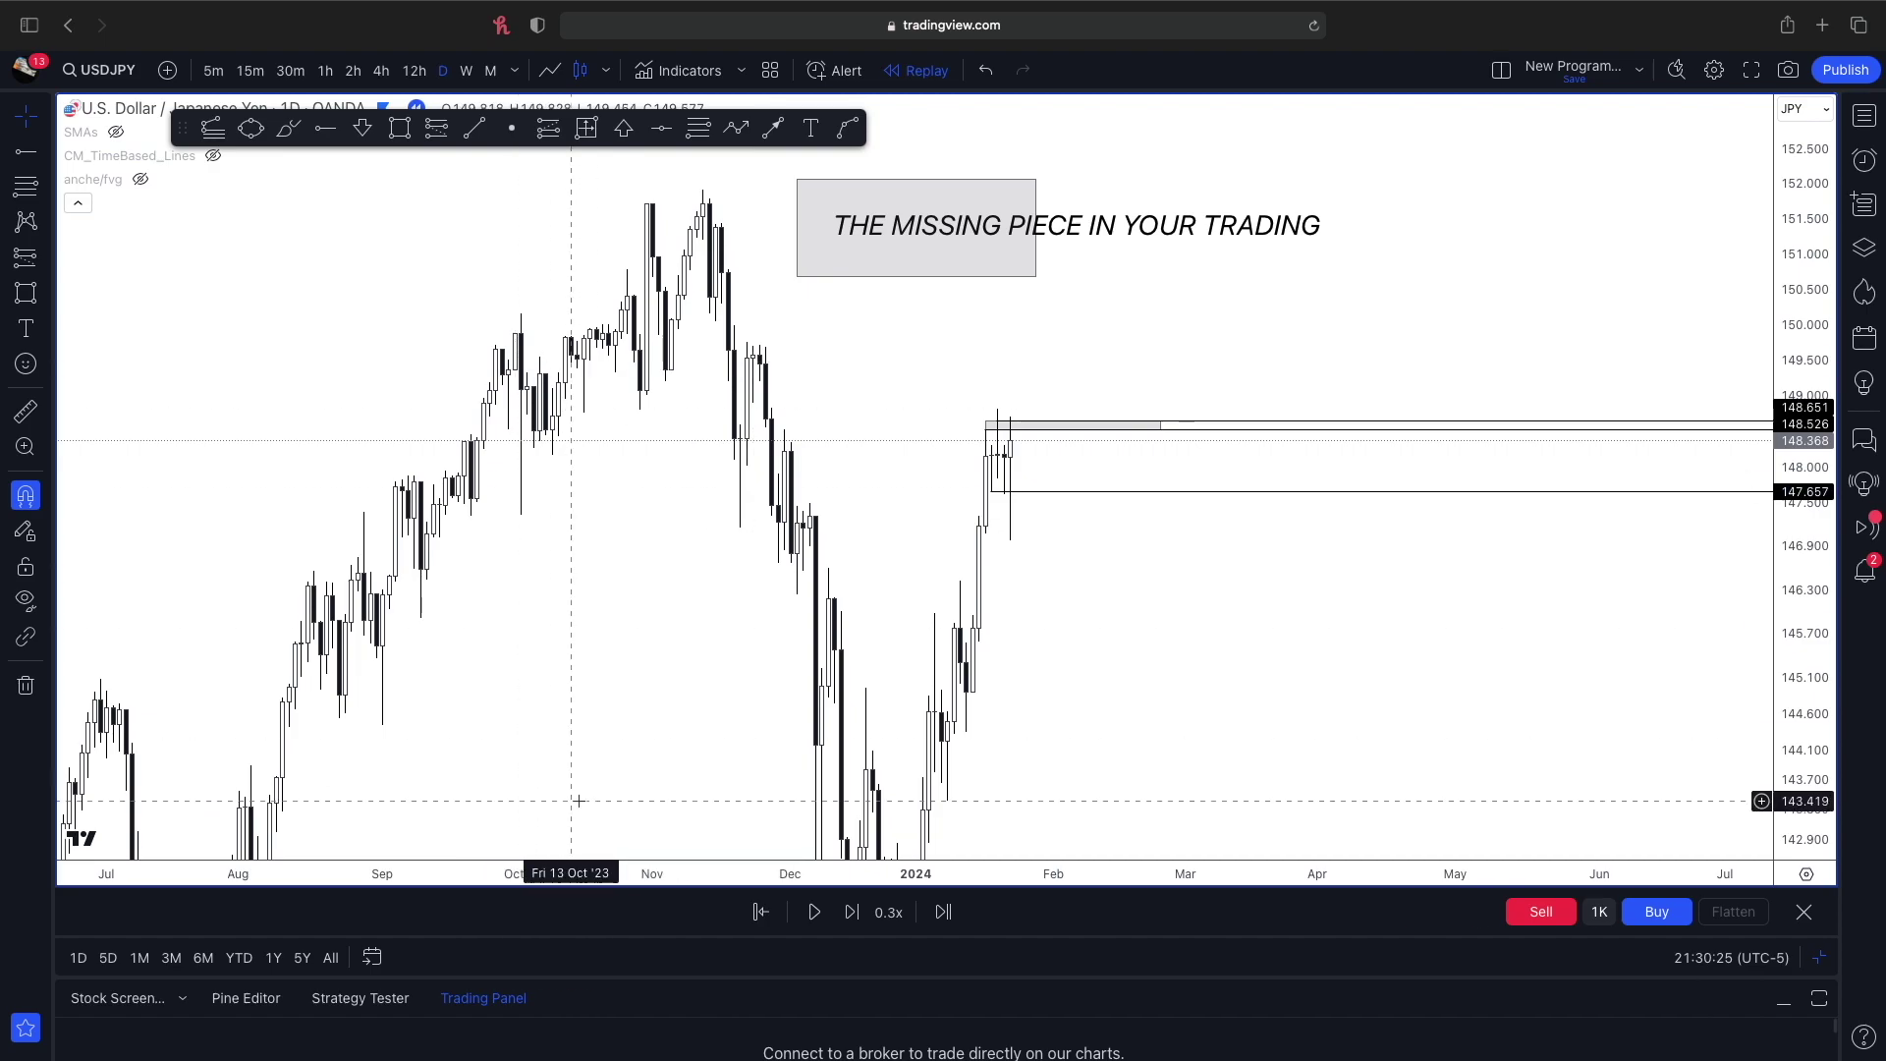
click(762, 911)
right_click(1600, 525)
- Draw a horizontal ray from the 11 January daily high at 146.416 and apply the "D" template to it
drag(1576, 515, 1022, 384)
key(alt+j)
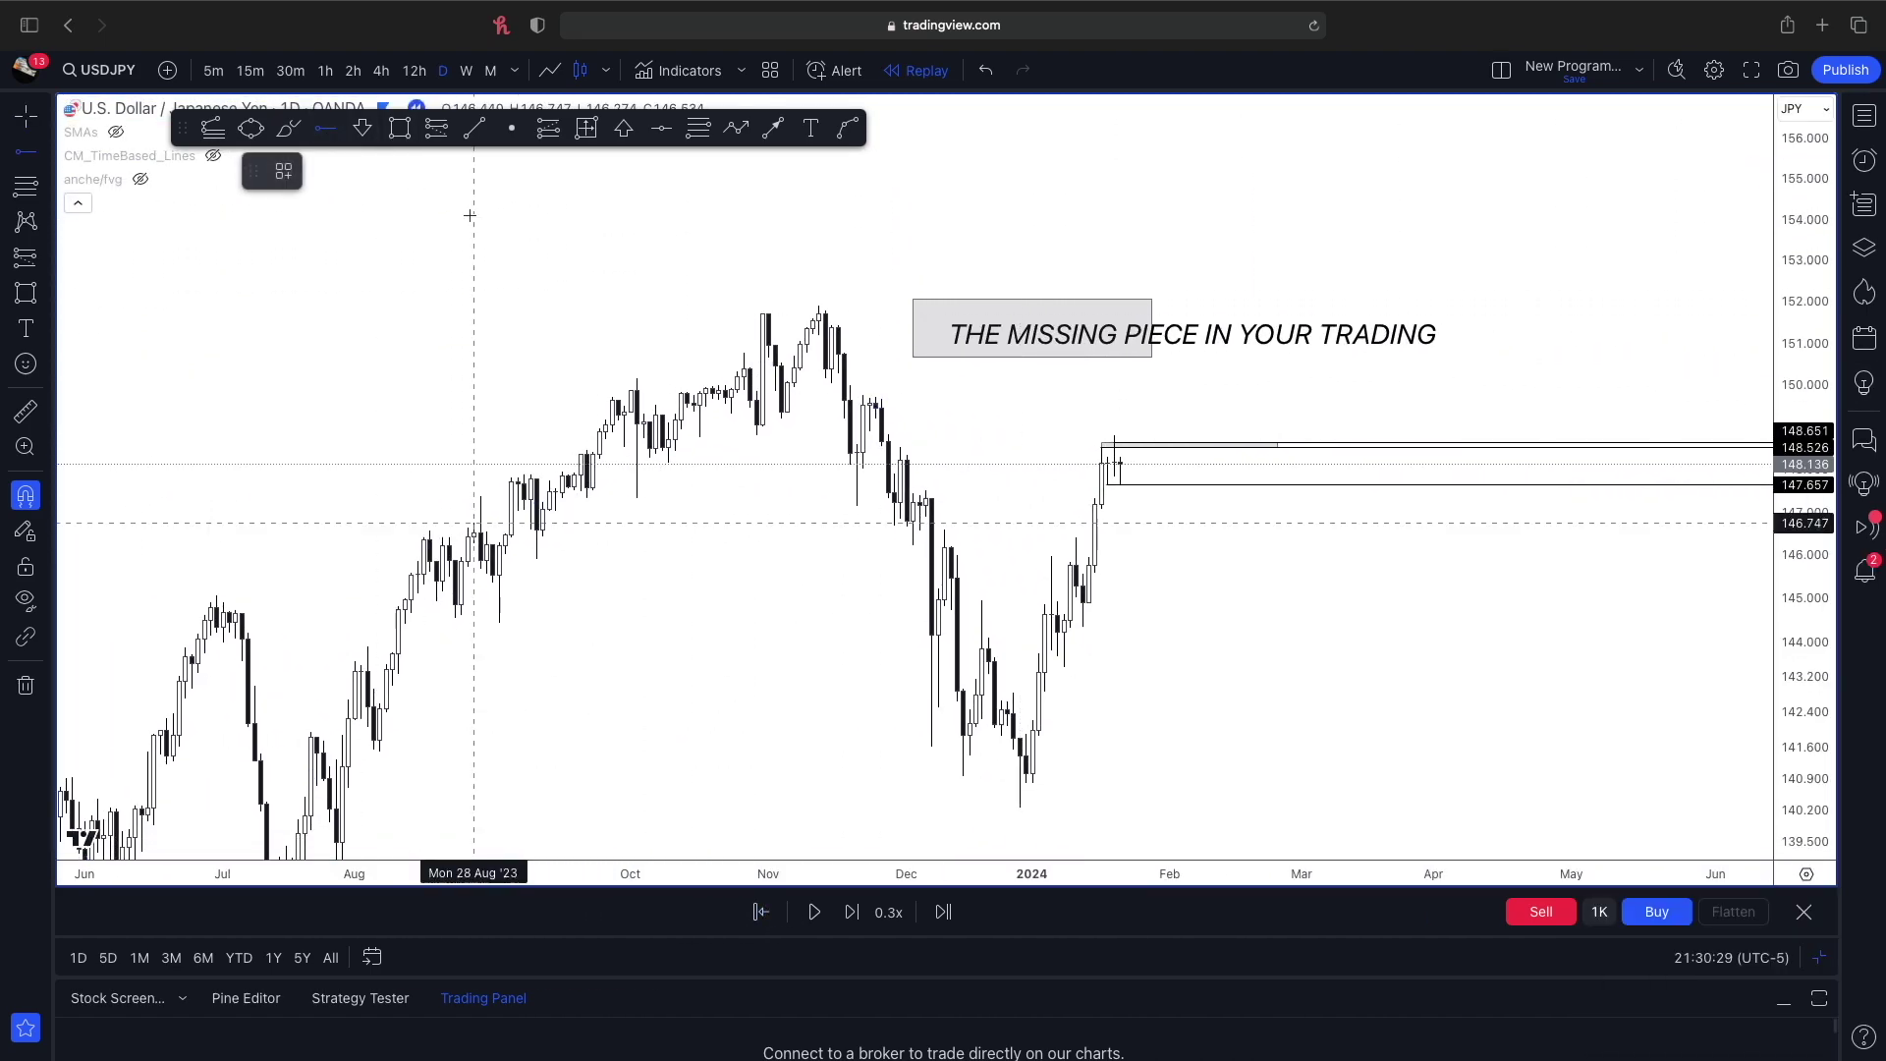
click(1076, 538)
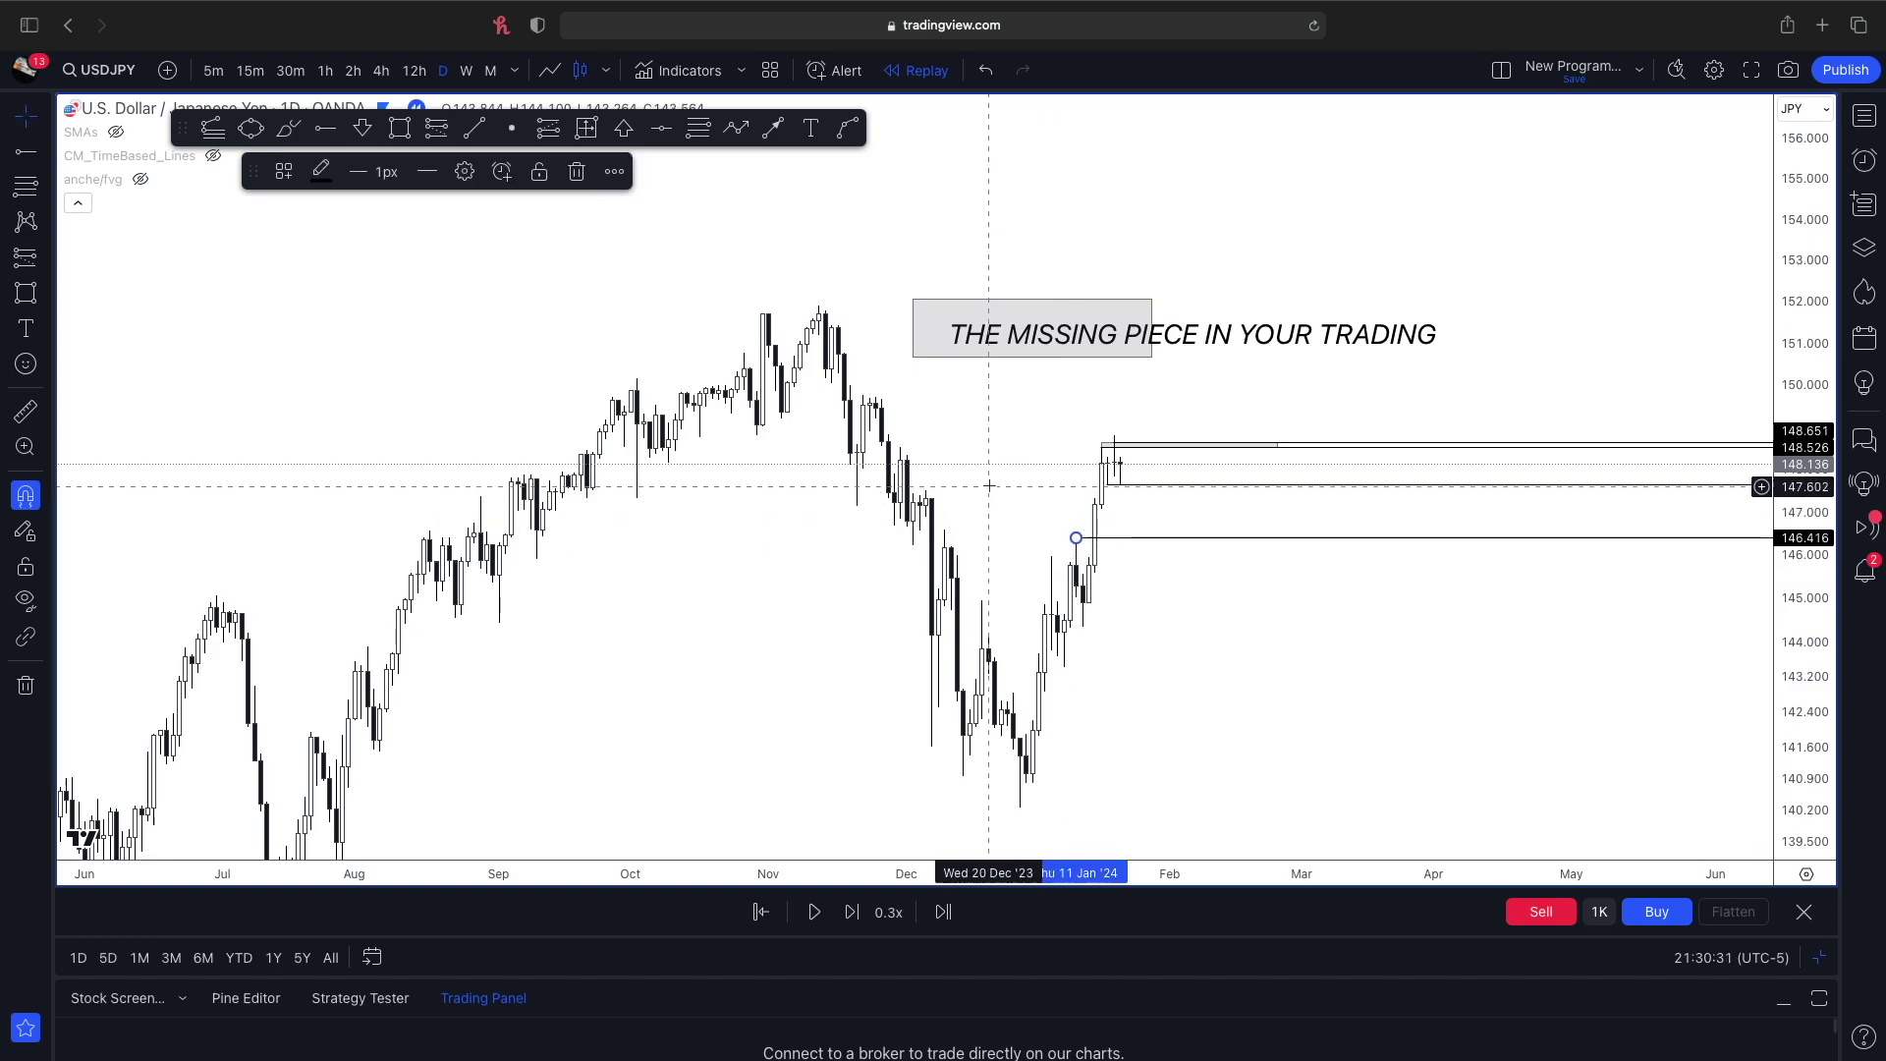
double_click(1063, 537)
click(853, 676)
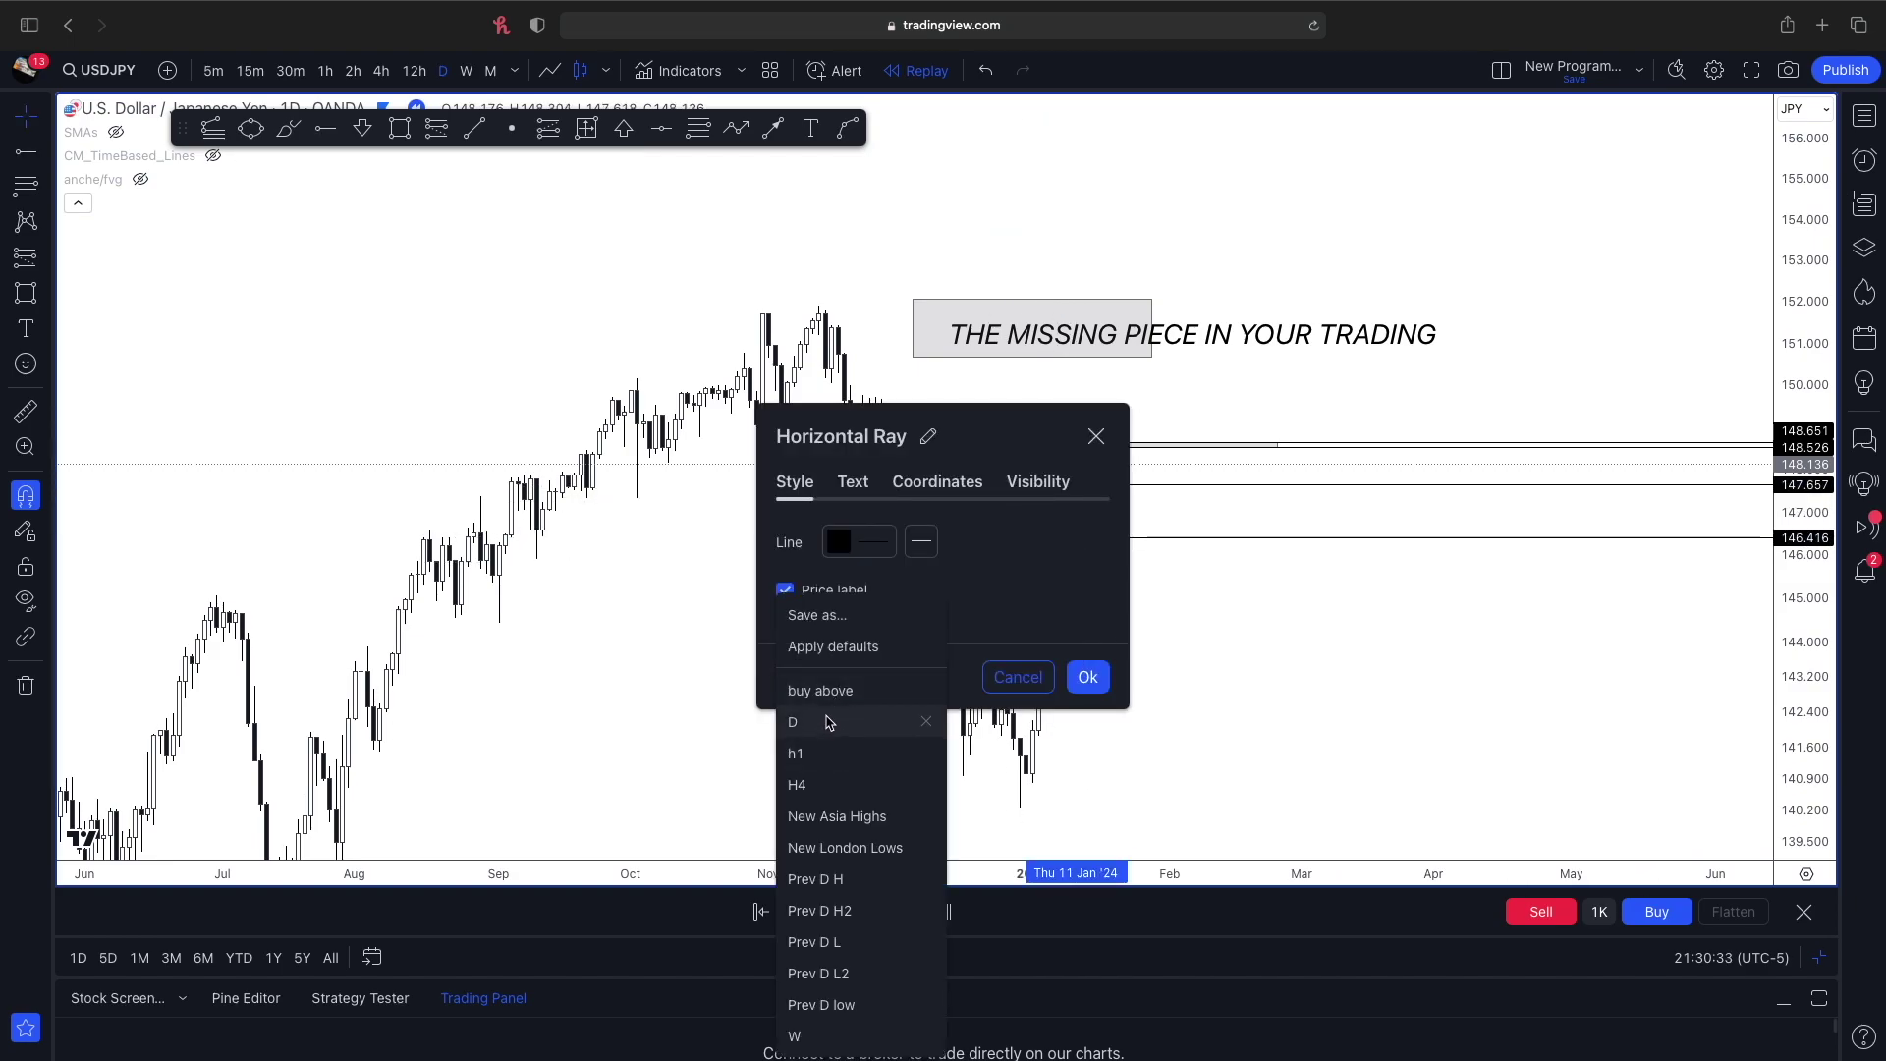
click(829, 721)
click(1087, 677)
- Turn off magnet snapping for drawings and leave stay-in-drawing mode disabled
scroll(1141, 698, up, 3)
drag(1130, 715, 1385, 691)
drag(1790, 705, 1778, 579)
drag(1392, 564, 1318, 523)
drag(1807, 376, 1790, 442)
drag(1066, 635, 1037, 638)
drag(1022, 575, 961, 557)
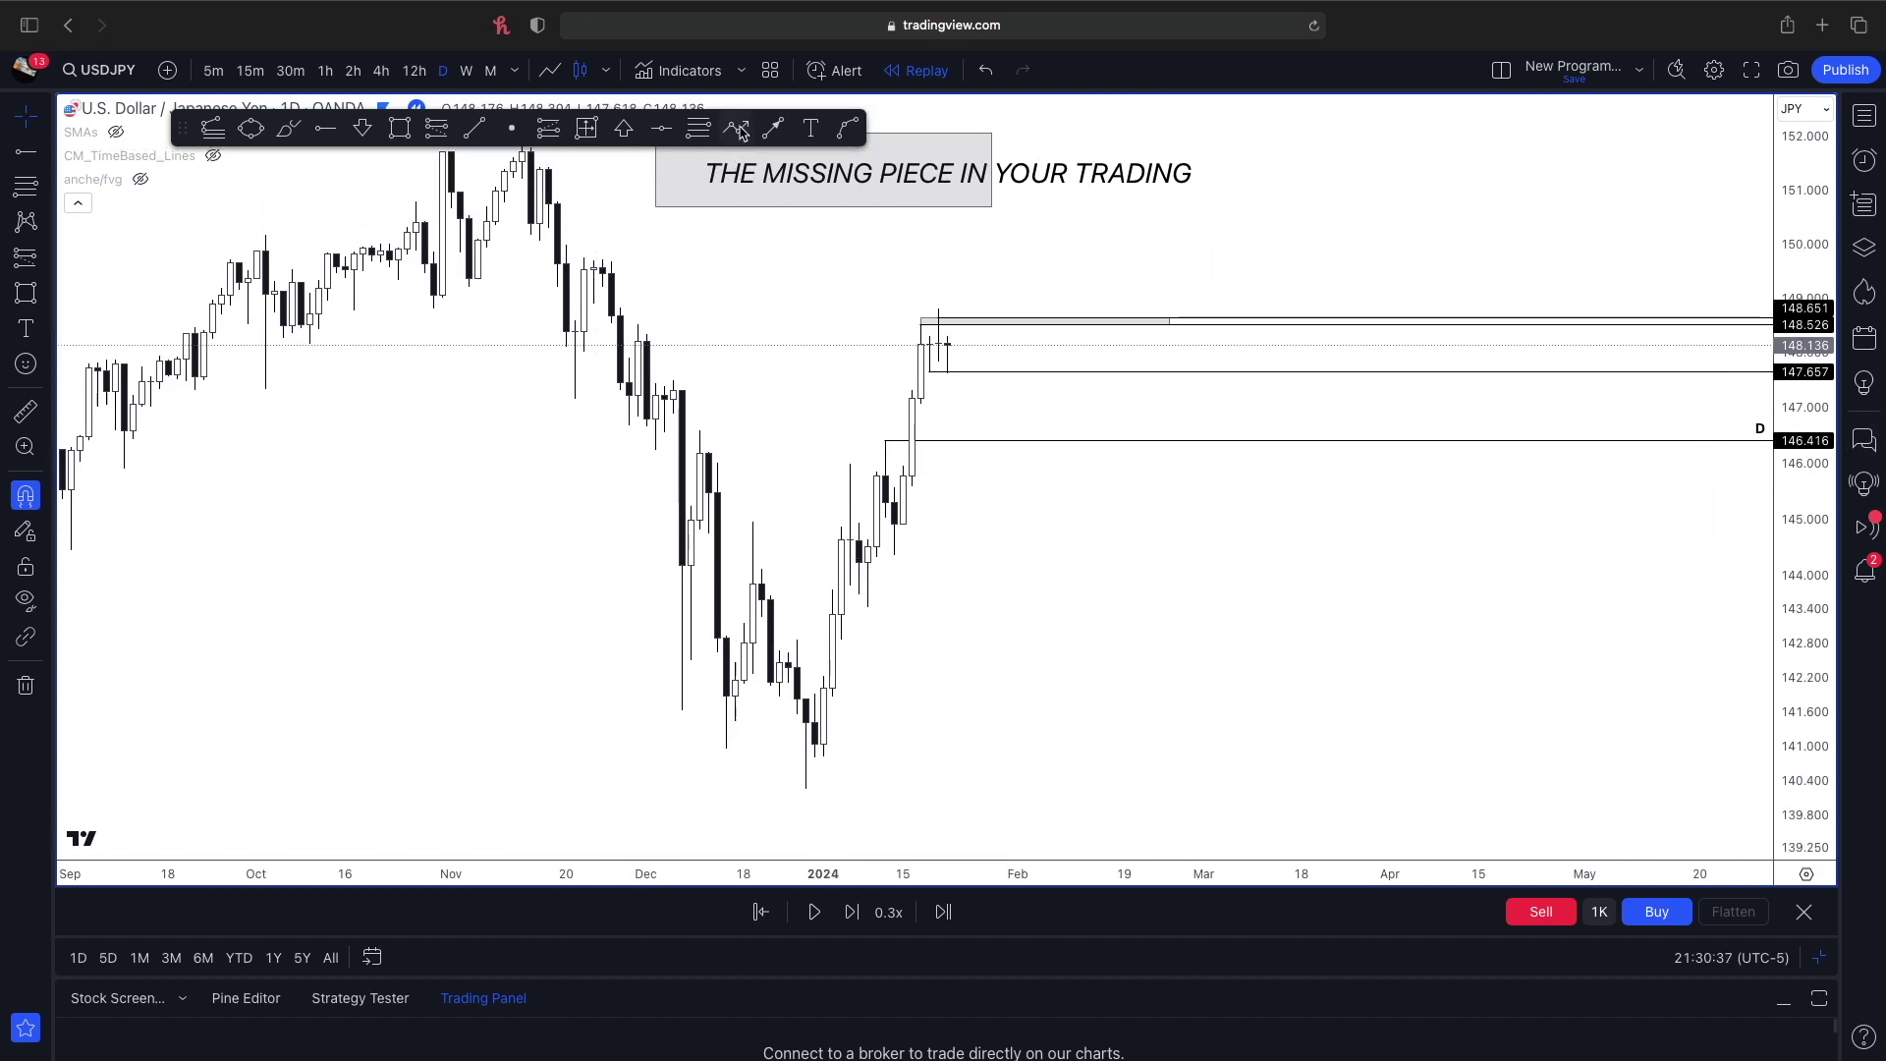
click(736, 129)
click(26, 498)
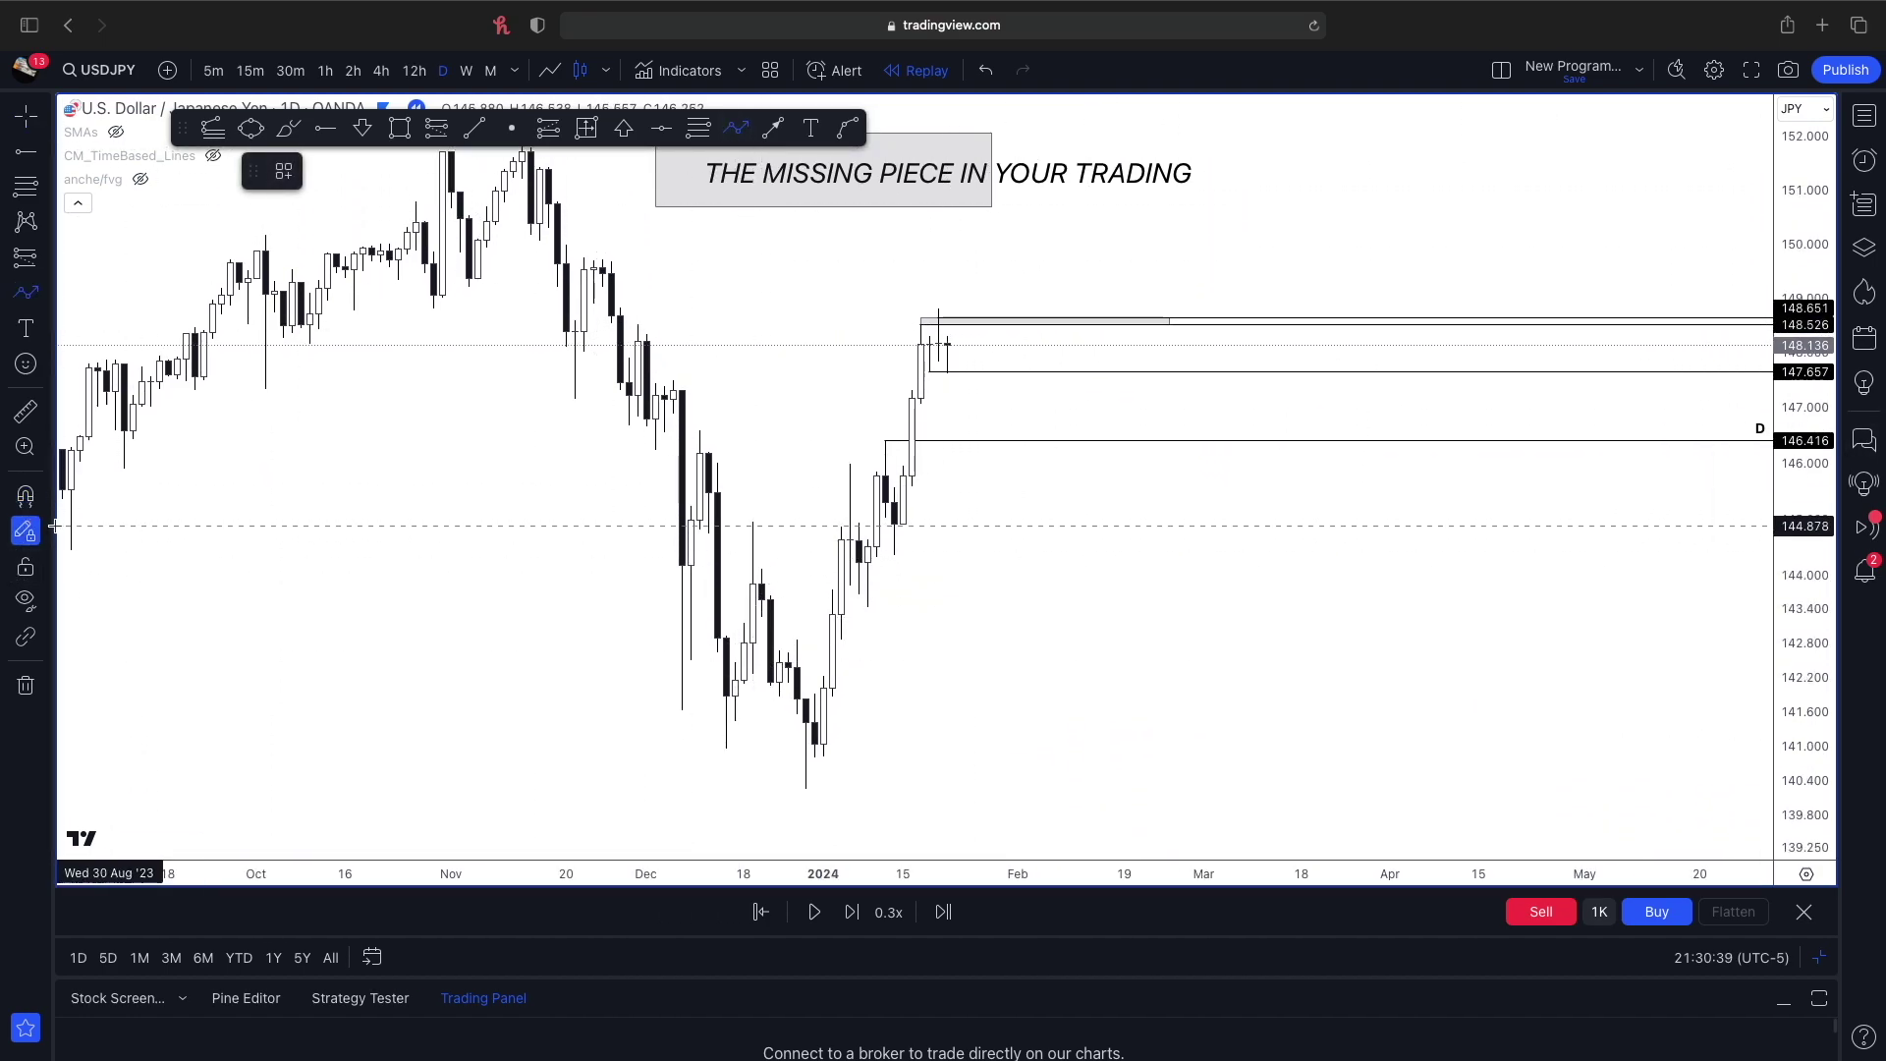
click(28, 528)
key(Escape)
- Trace the January rally with a path through its swing highs and lows, ending at the 19 January high
click(25, 292)
click(788, 757)
click(832, 530)
click(859, 595)
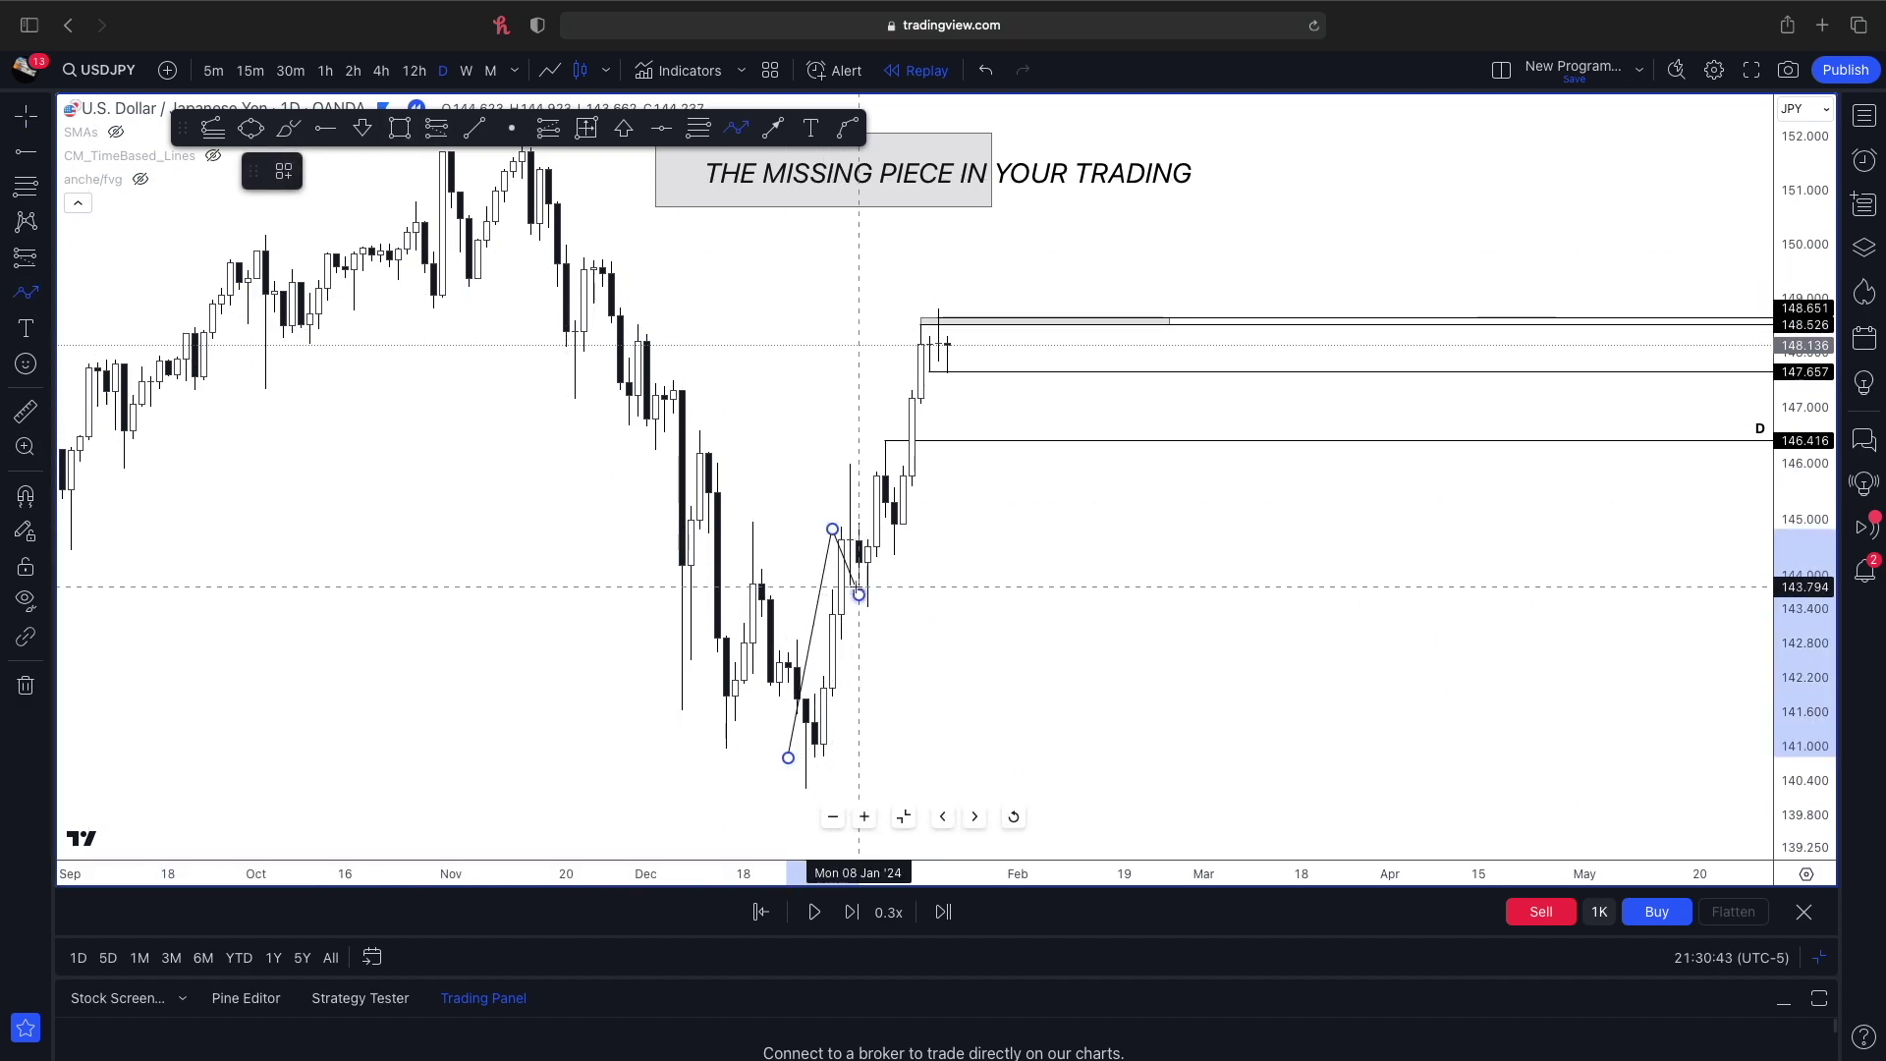
click(885, 484)
click(894, 545)
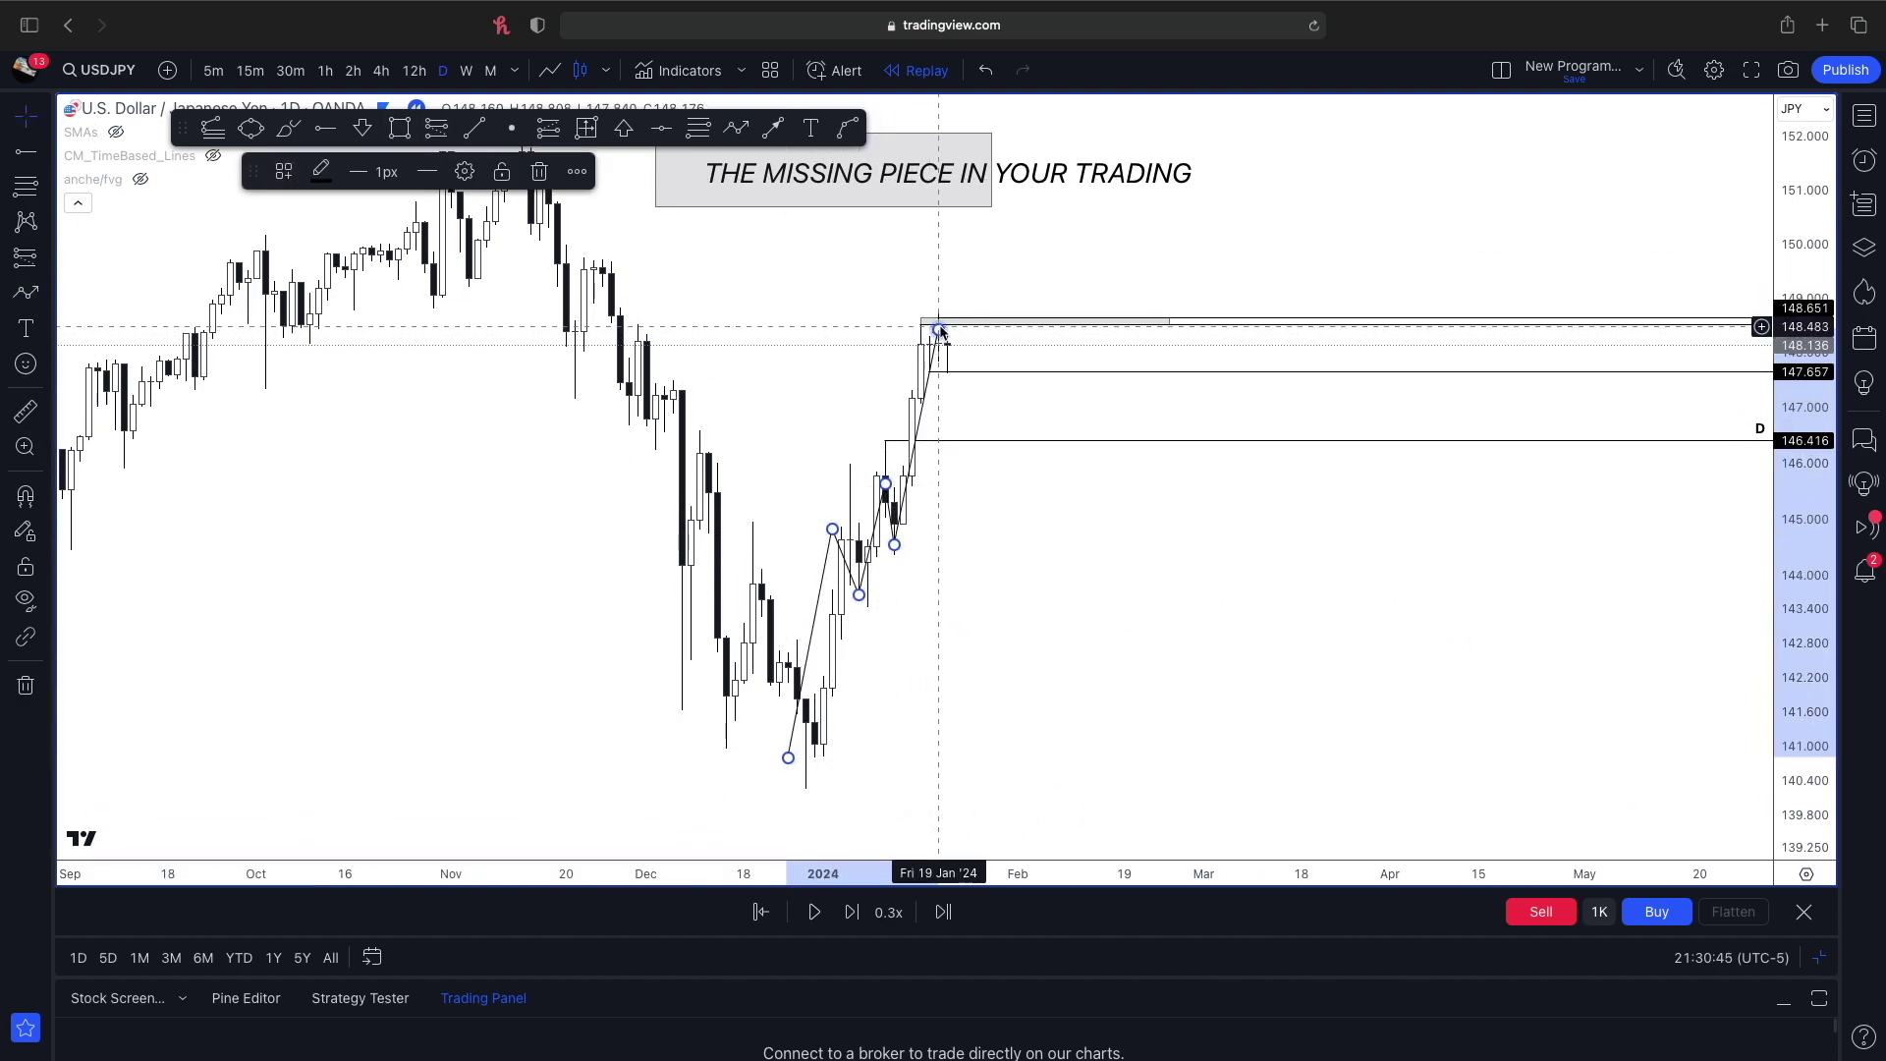
key(Escape)
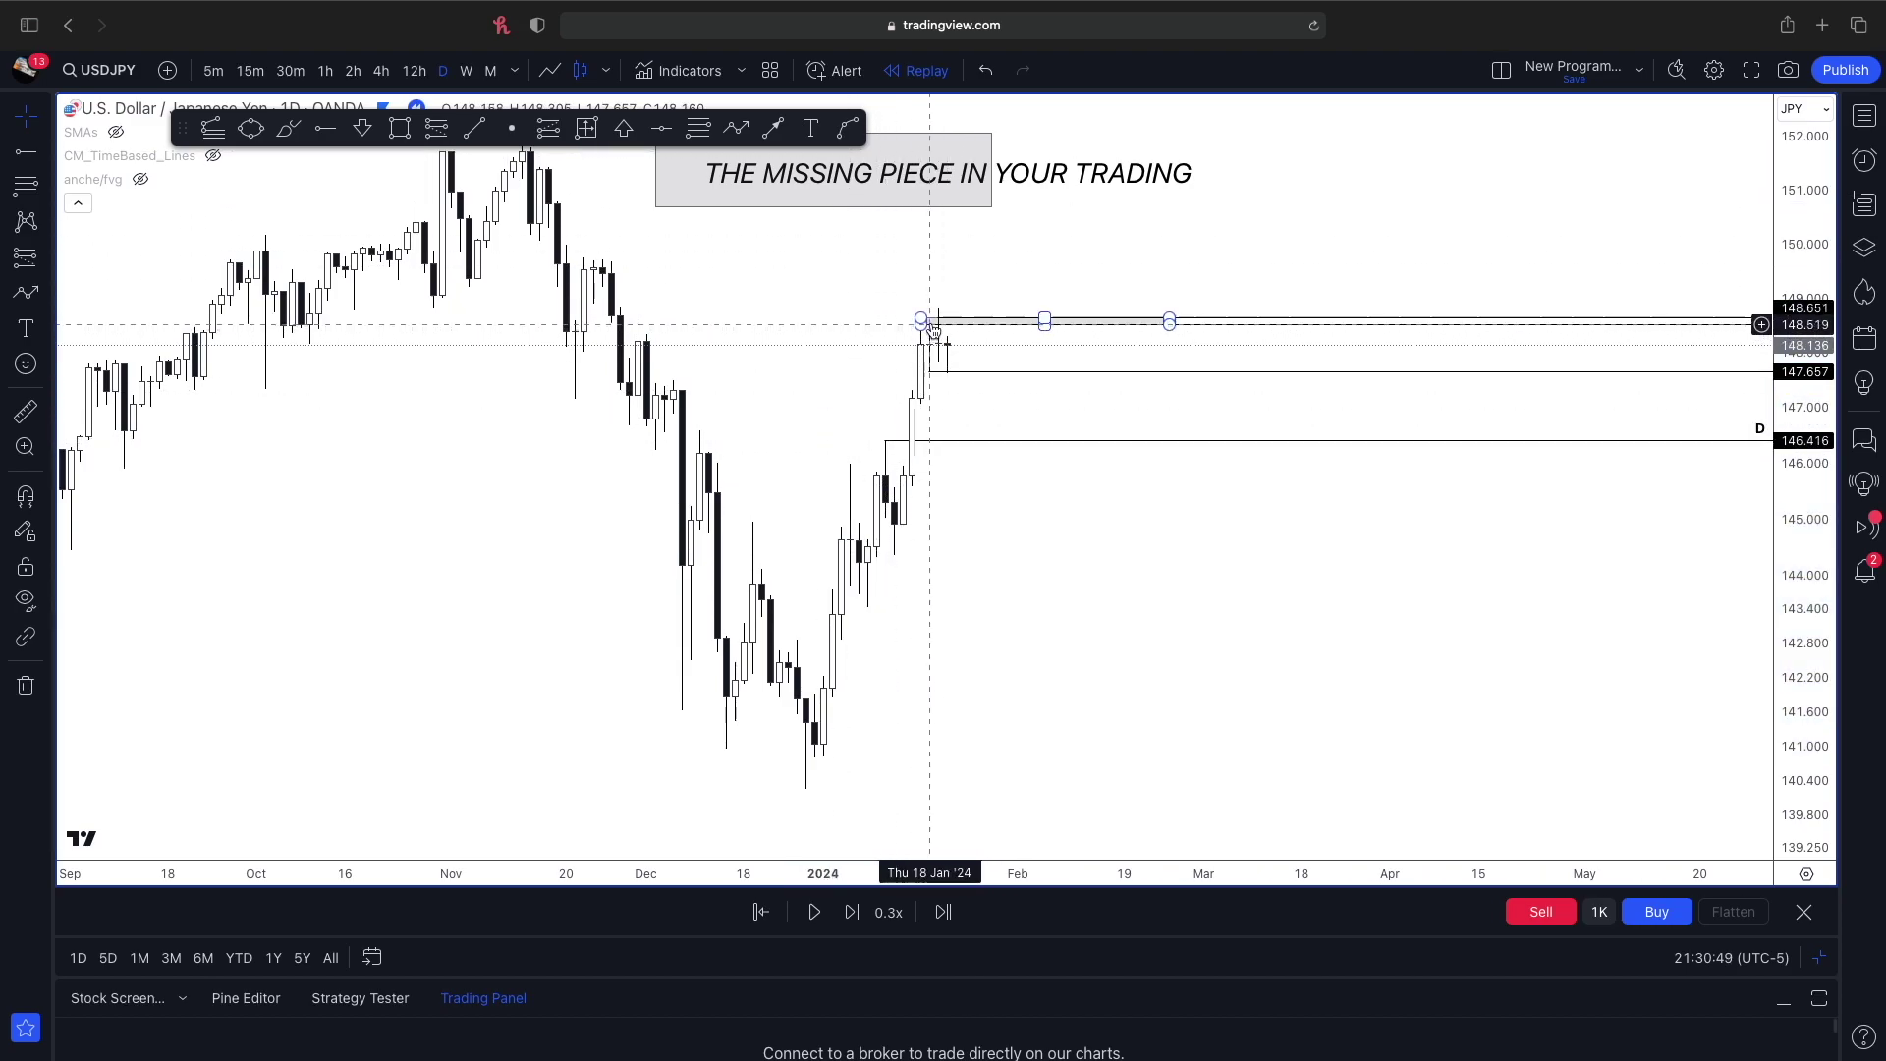
- Return the chart to the 4-hour timeframe and bring the January range into view
click(379, 70)
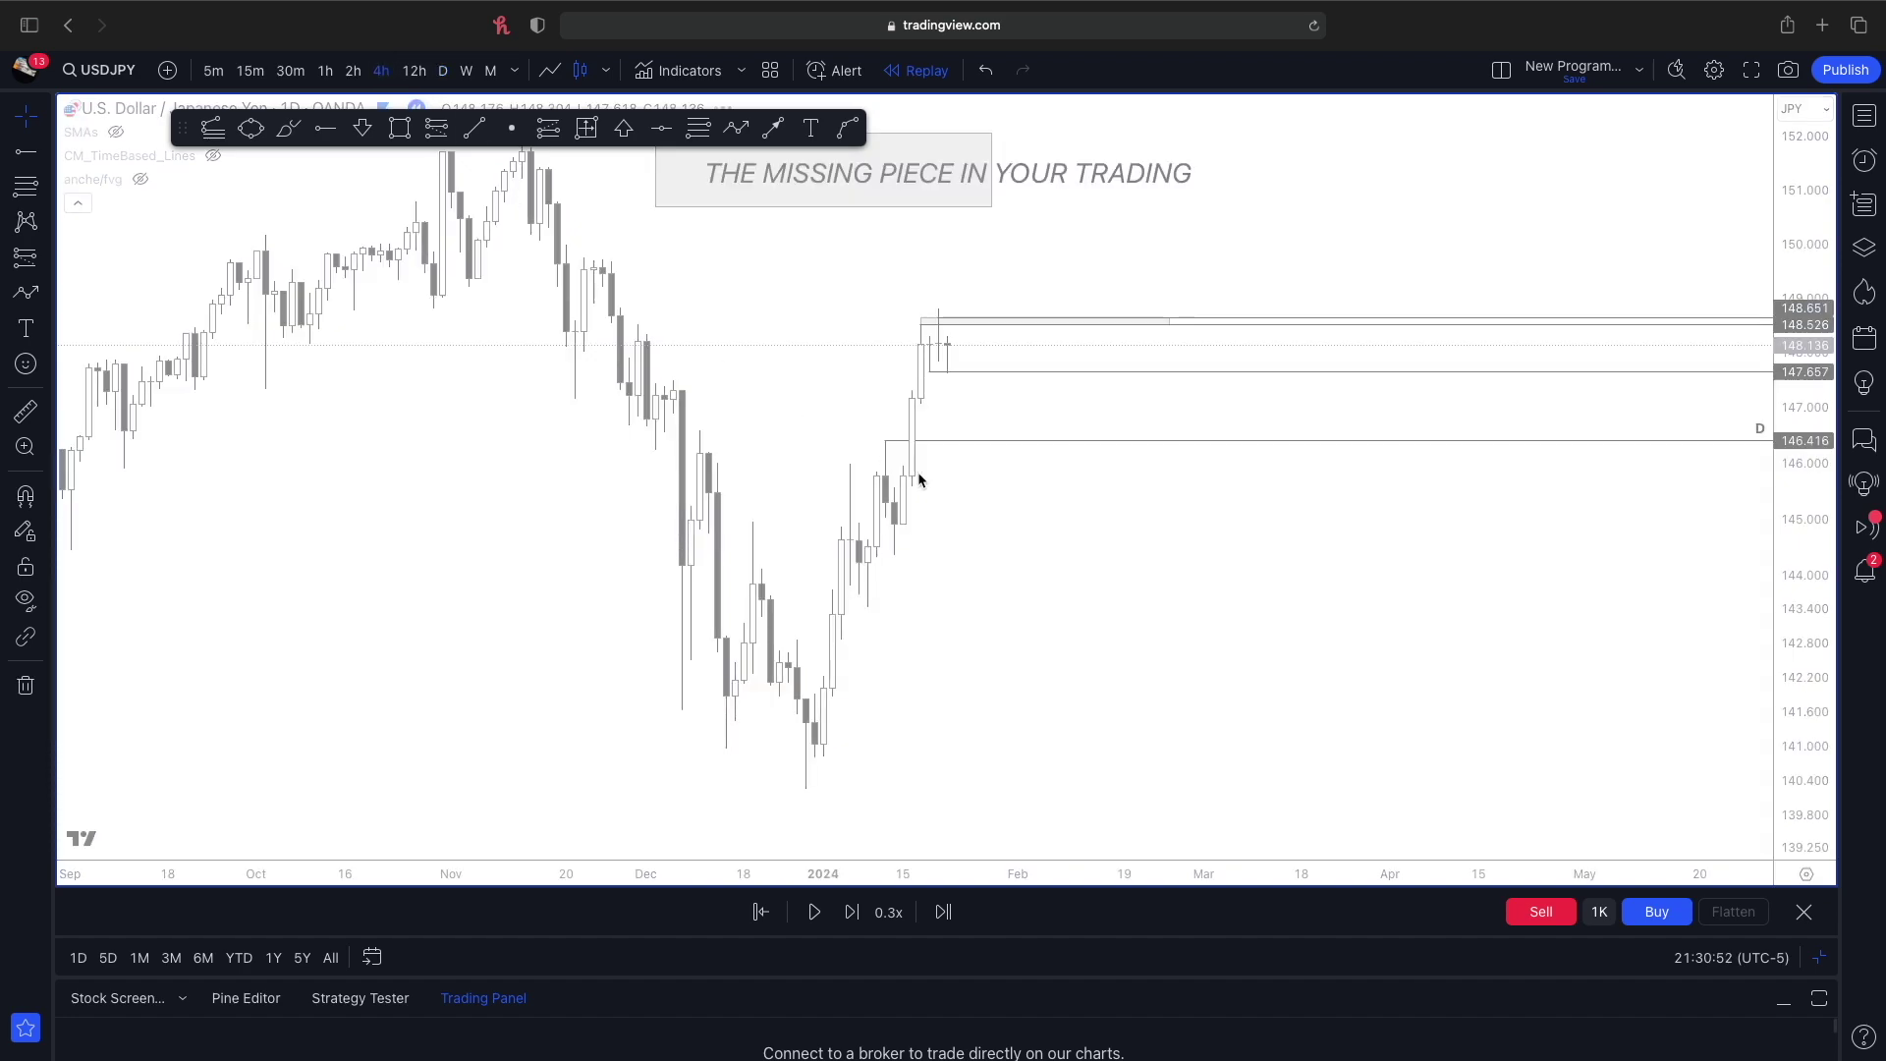
scroll(1326, 512, down, 2)
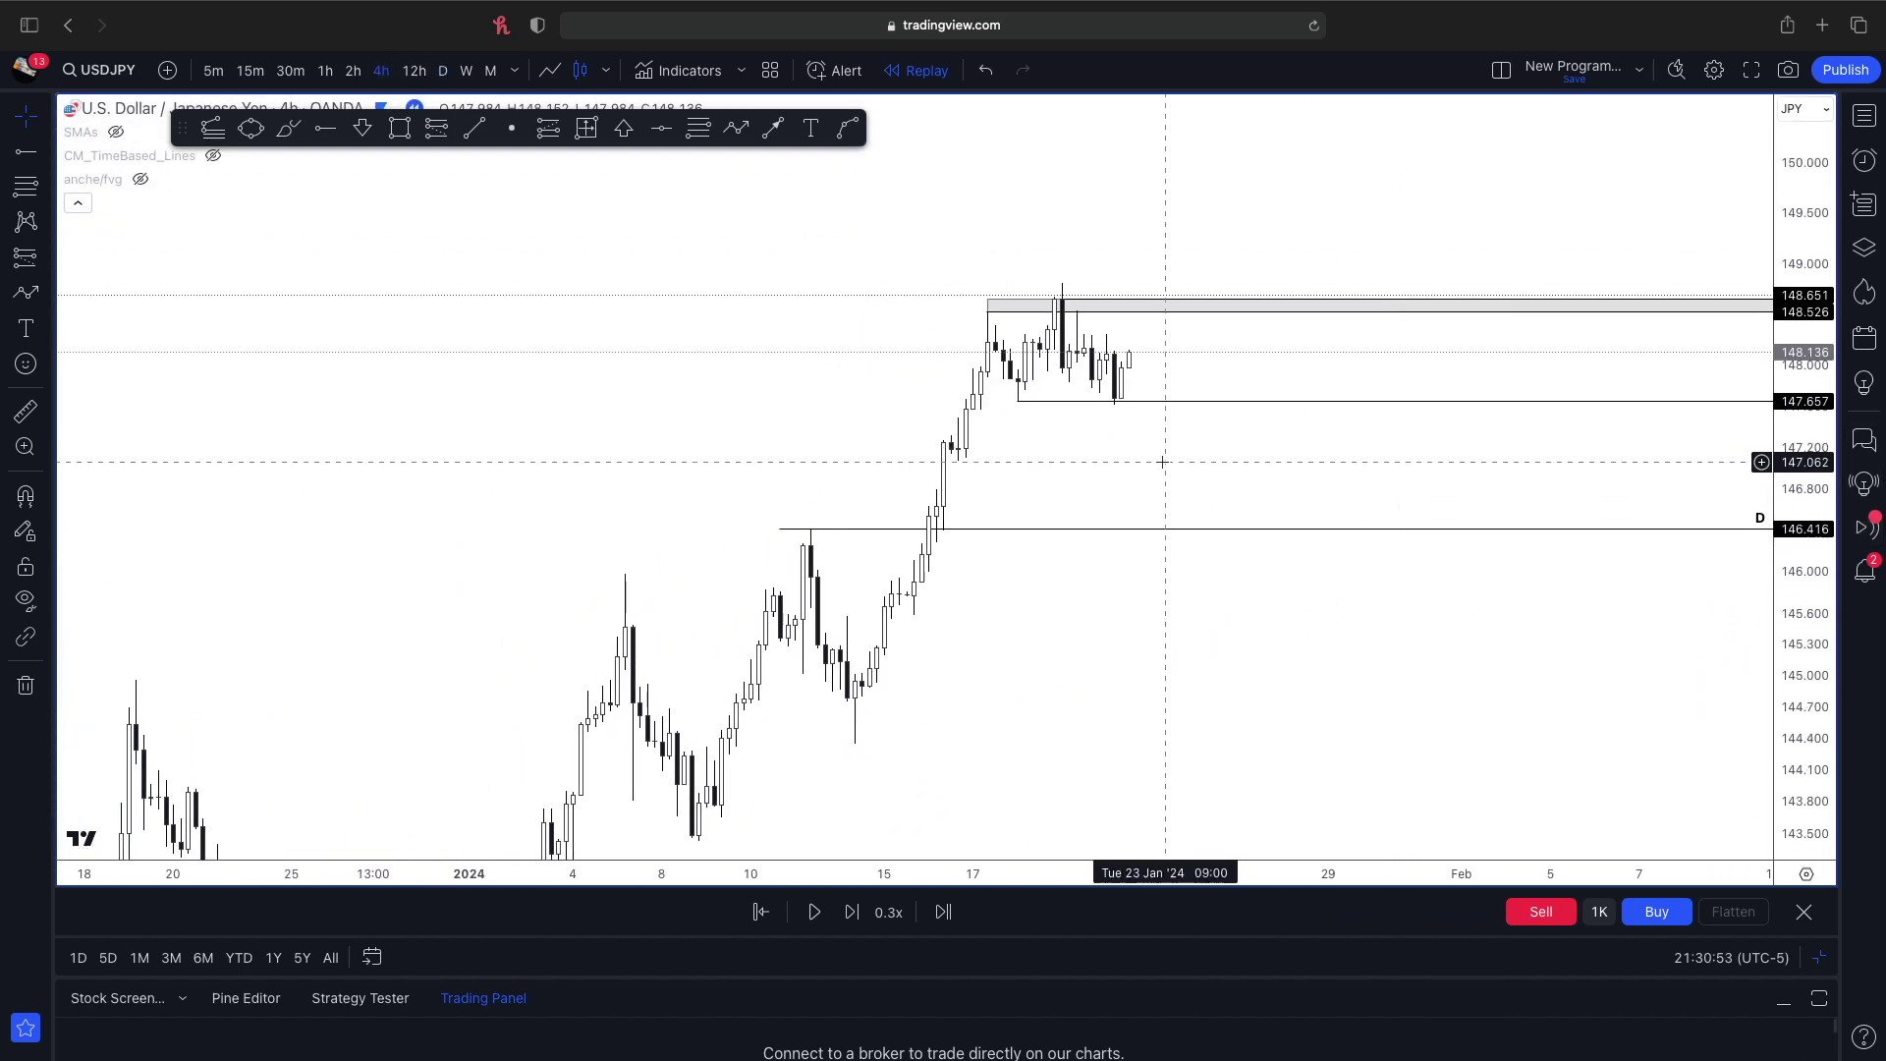
drag(1162, 461, 1131, 494)
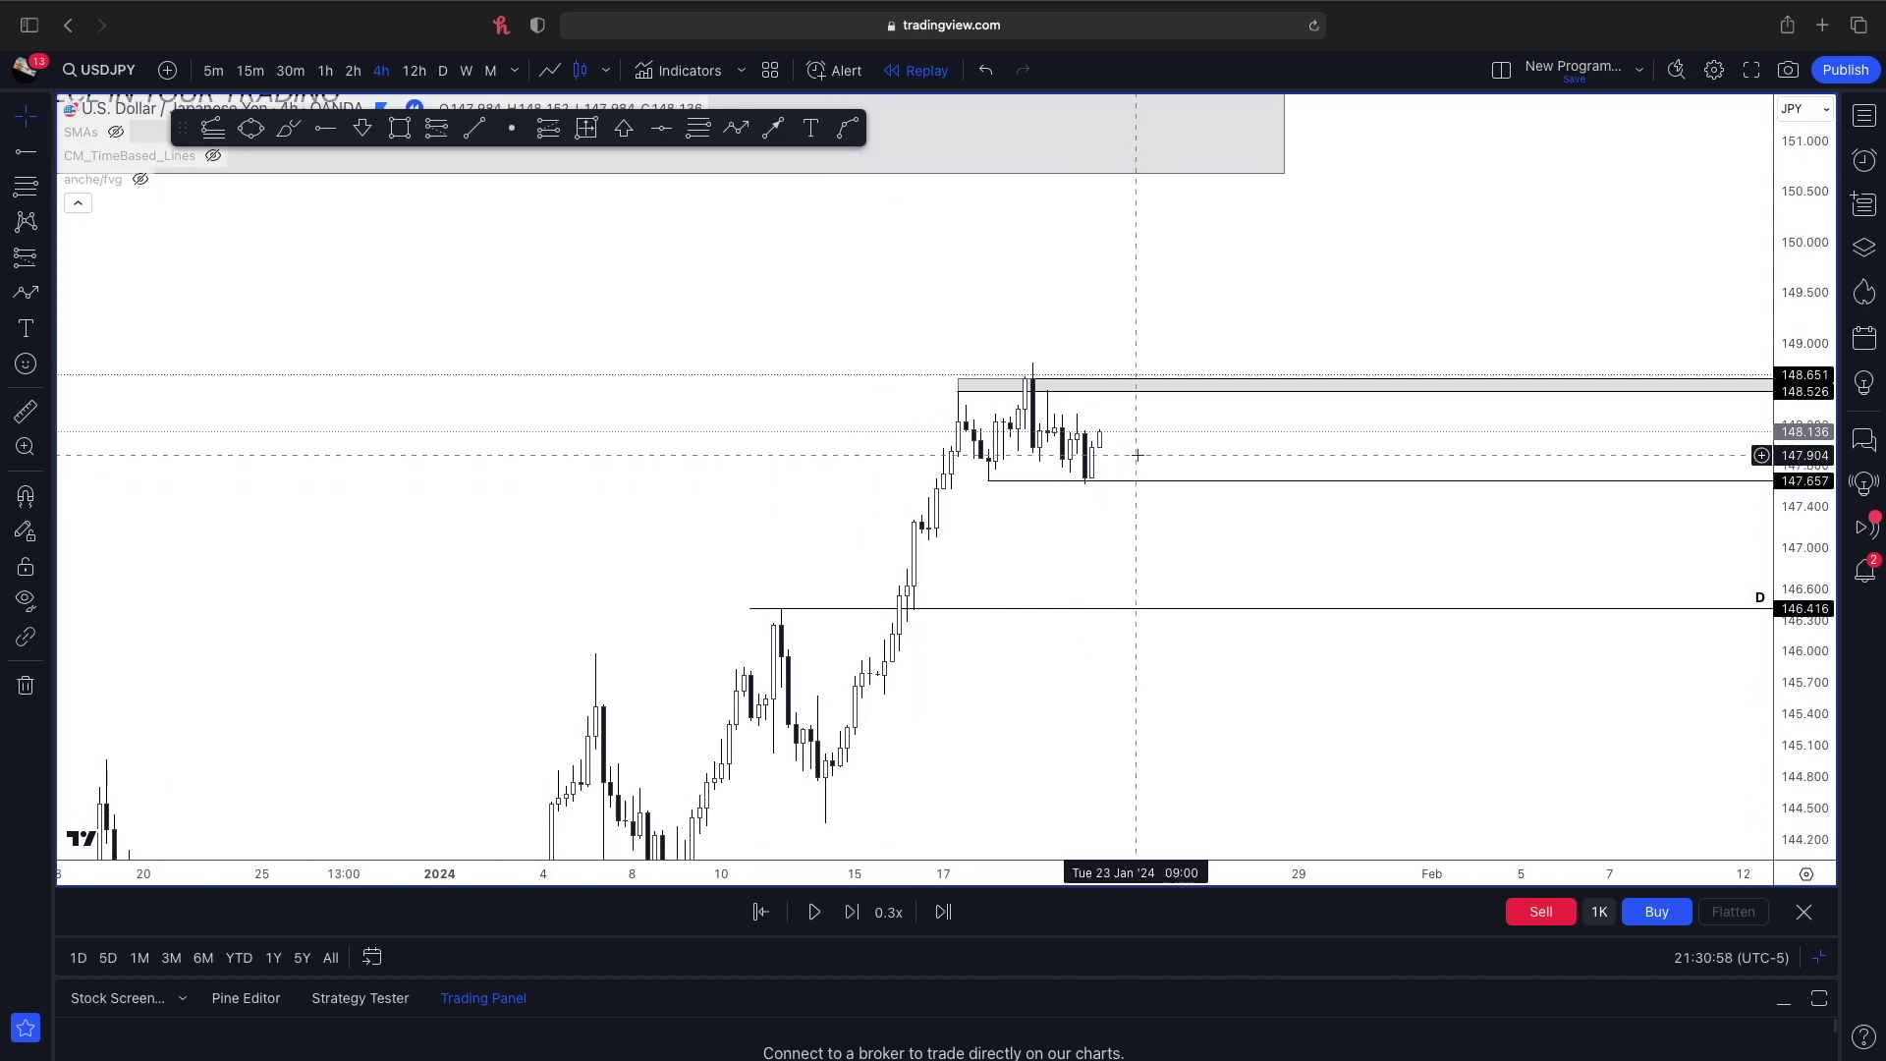
- Add an "H" text label above the 17 January high and reduce its font size to 14
click(958, 379)
click(813, 128)
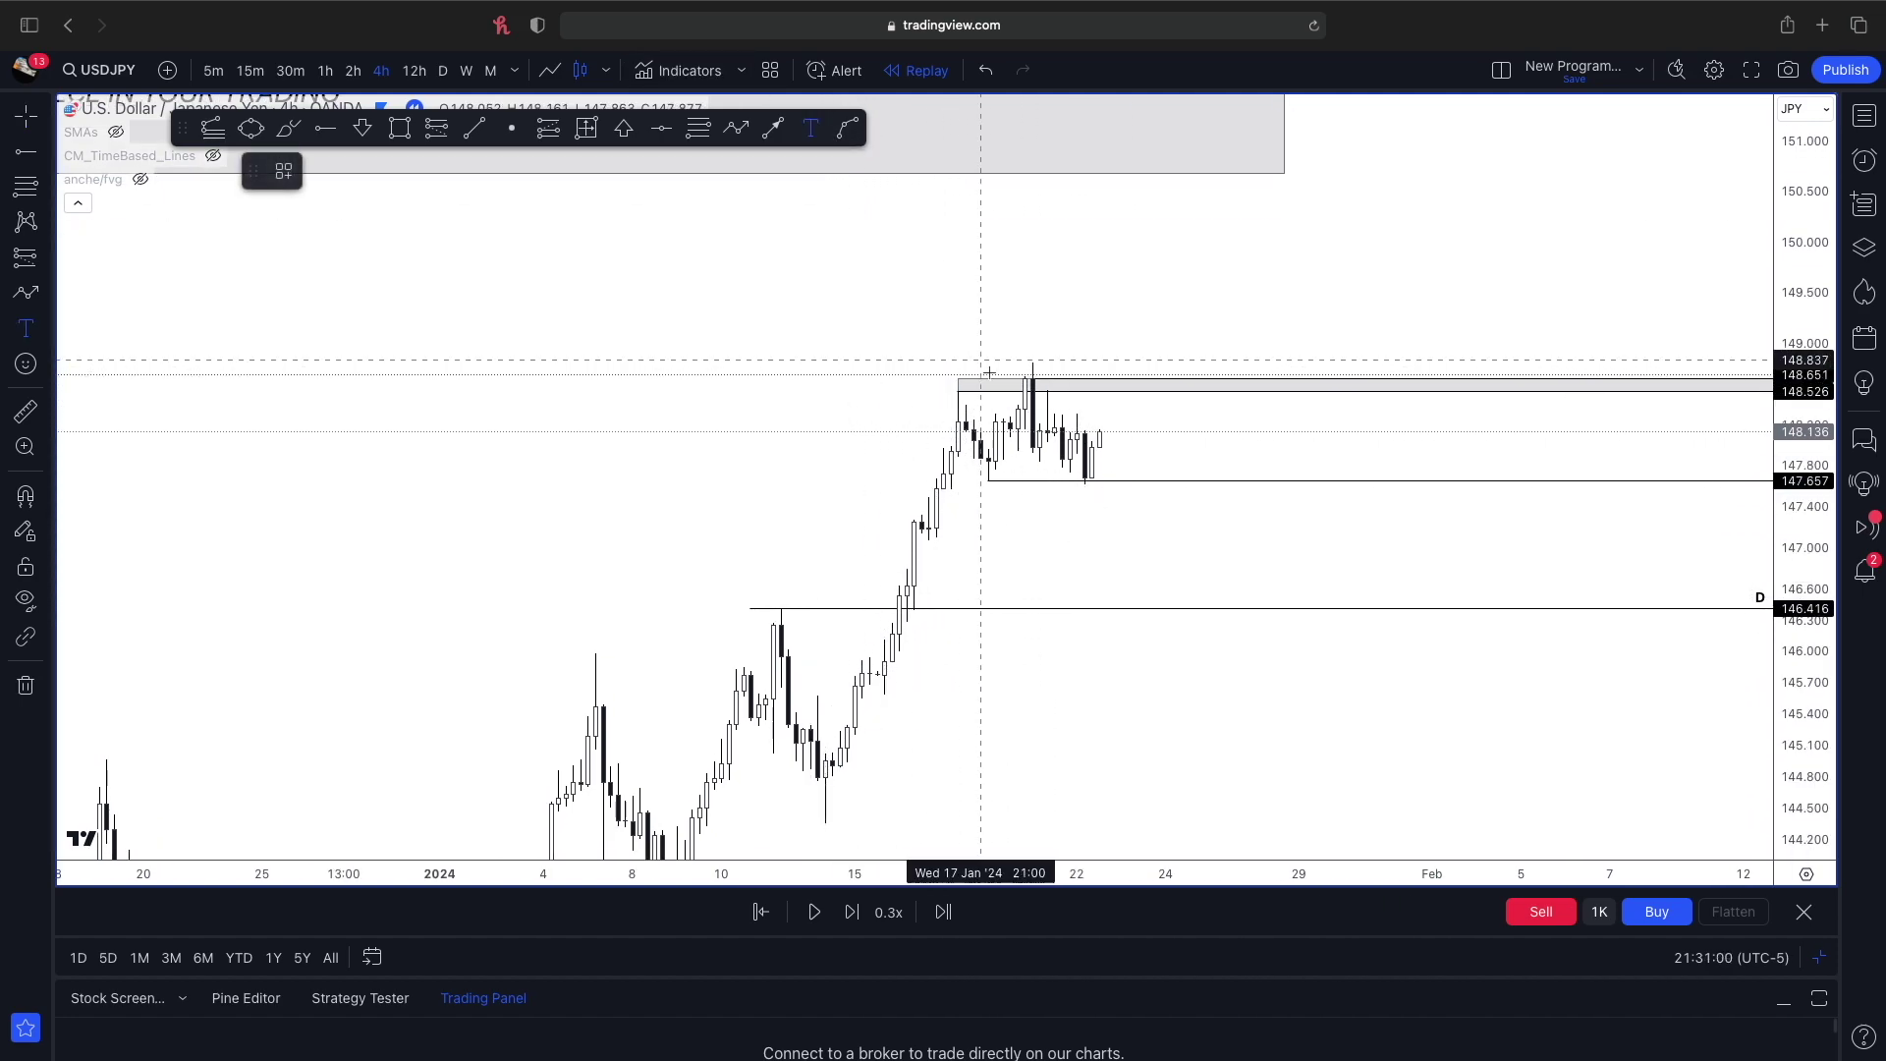
click(959, 366)
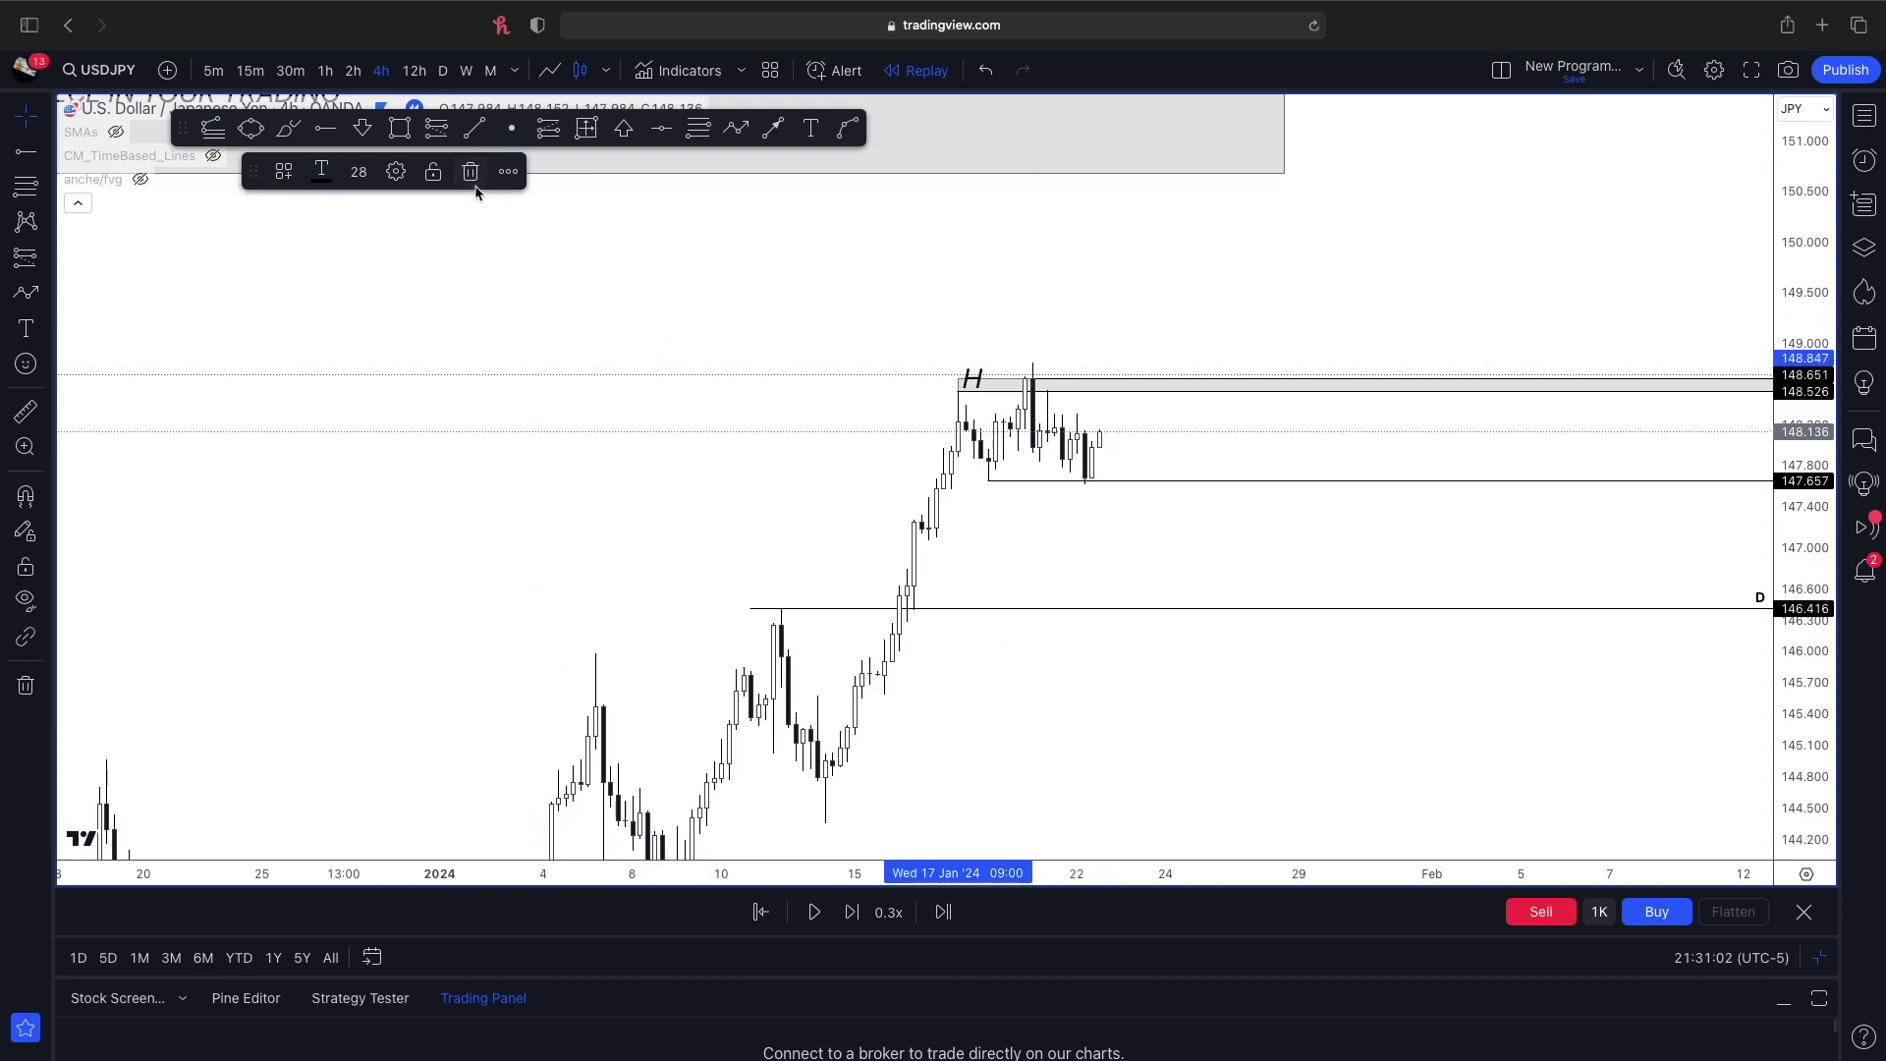
double_click(971, 376)
click(889, 406)
click(855, 539)
click(649, 409)
drag(656, 409, 622, 416)
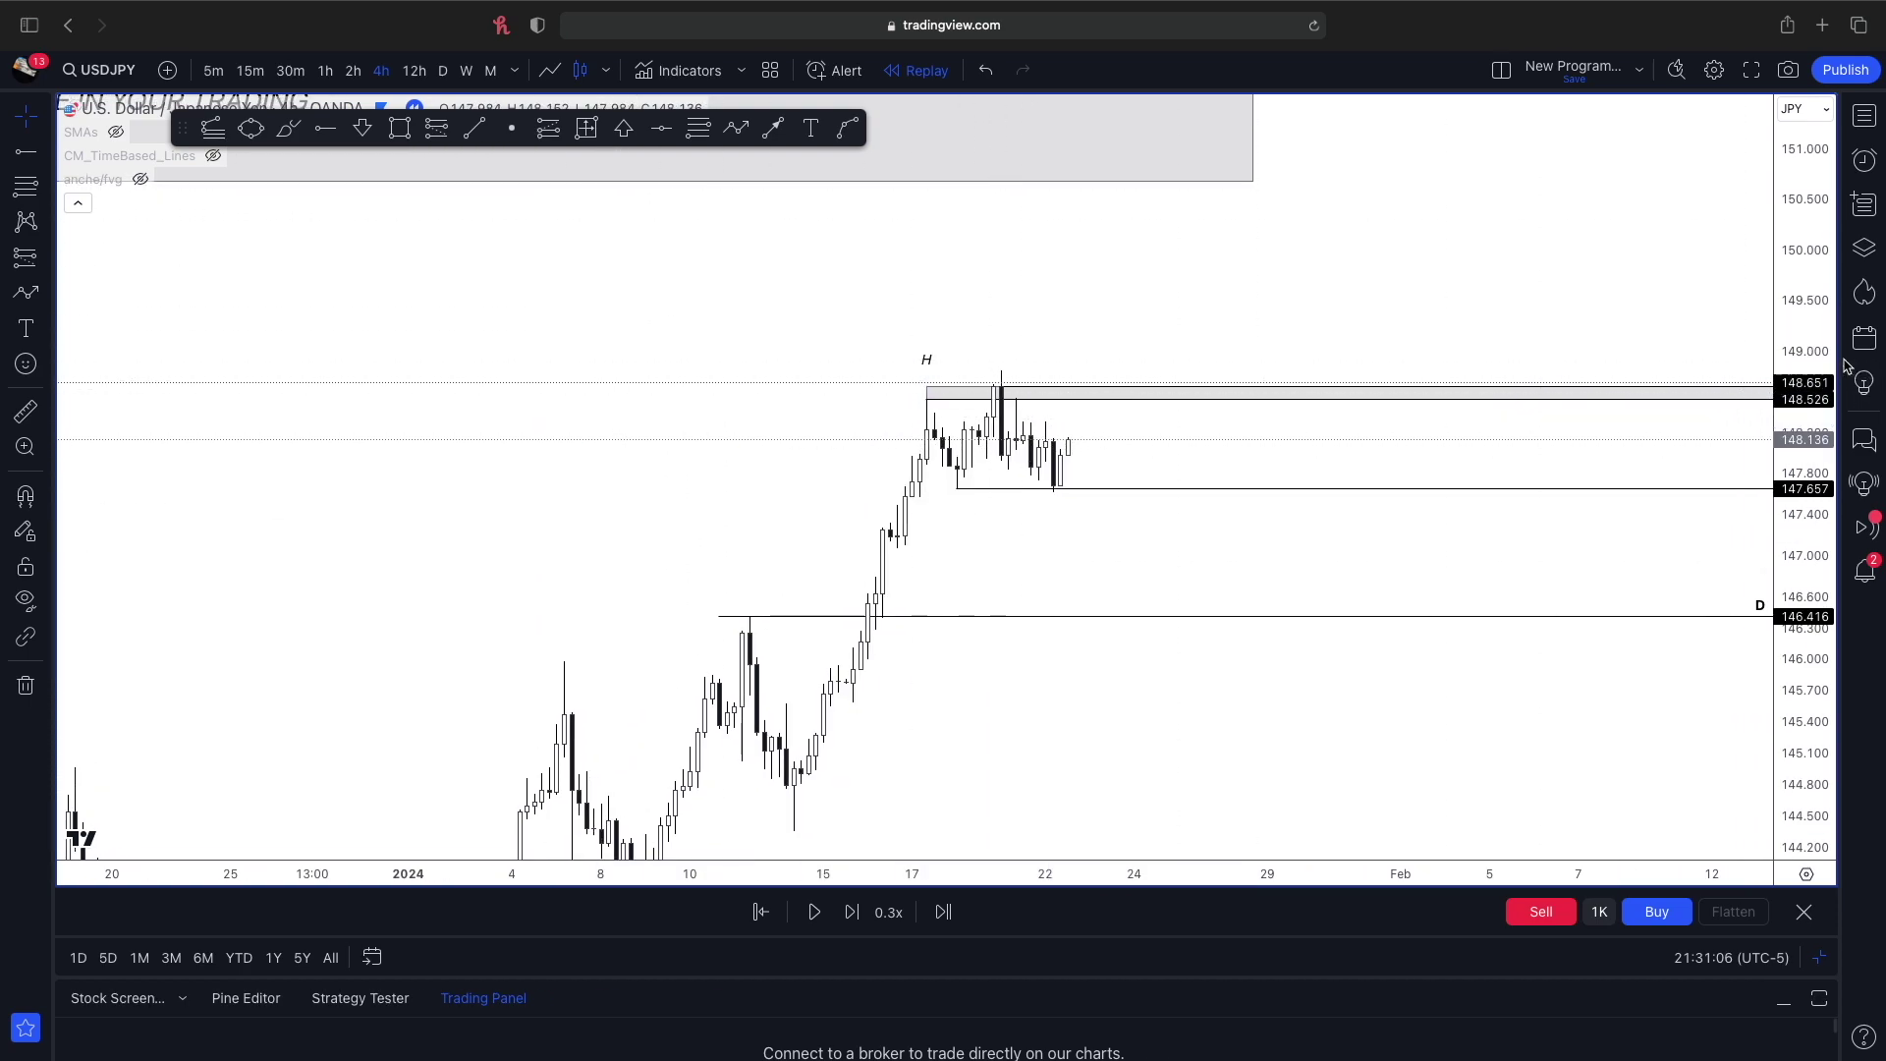
- Add the text note "where is the draw on liquidity" in the empty area below the title box
drag(1804, 378, 1805, 510)
scroll(1569, 412, down, 2)
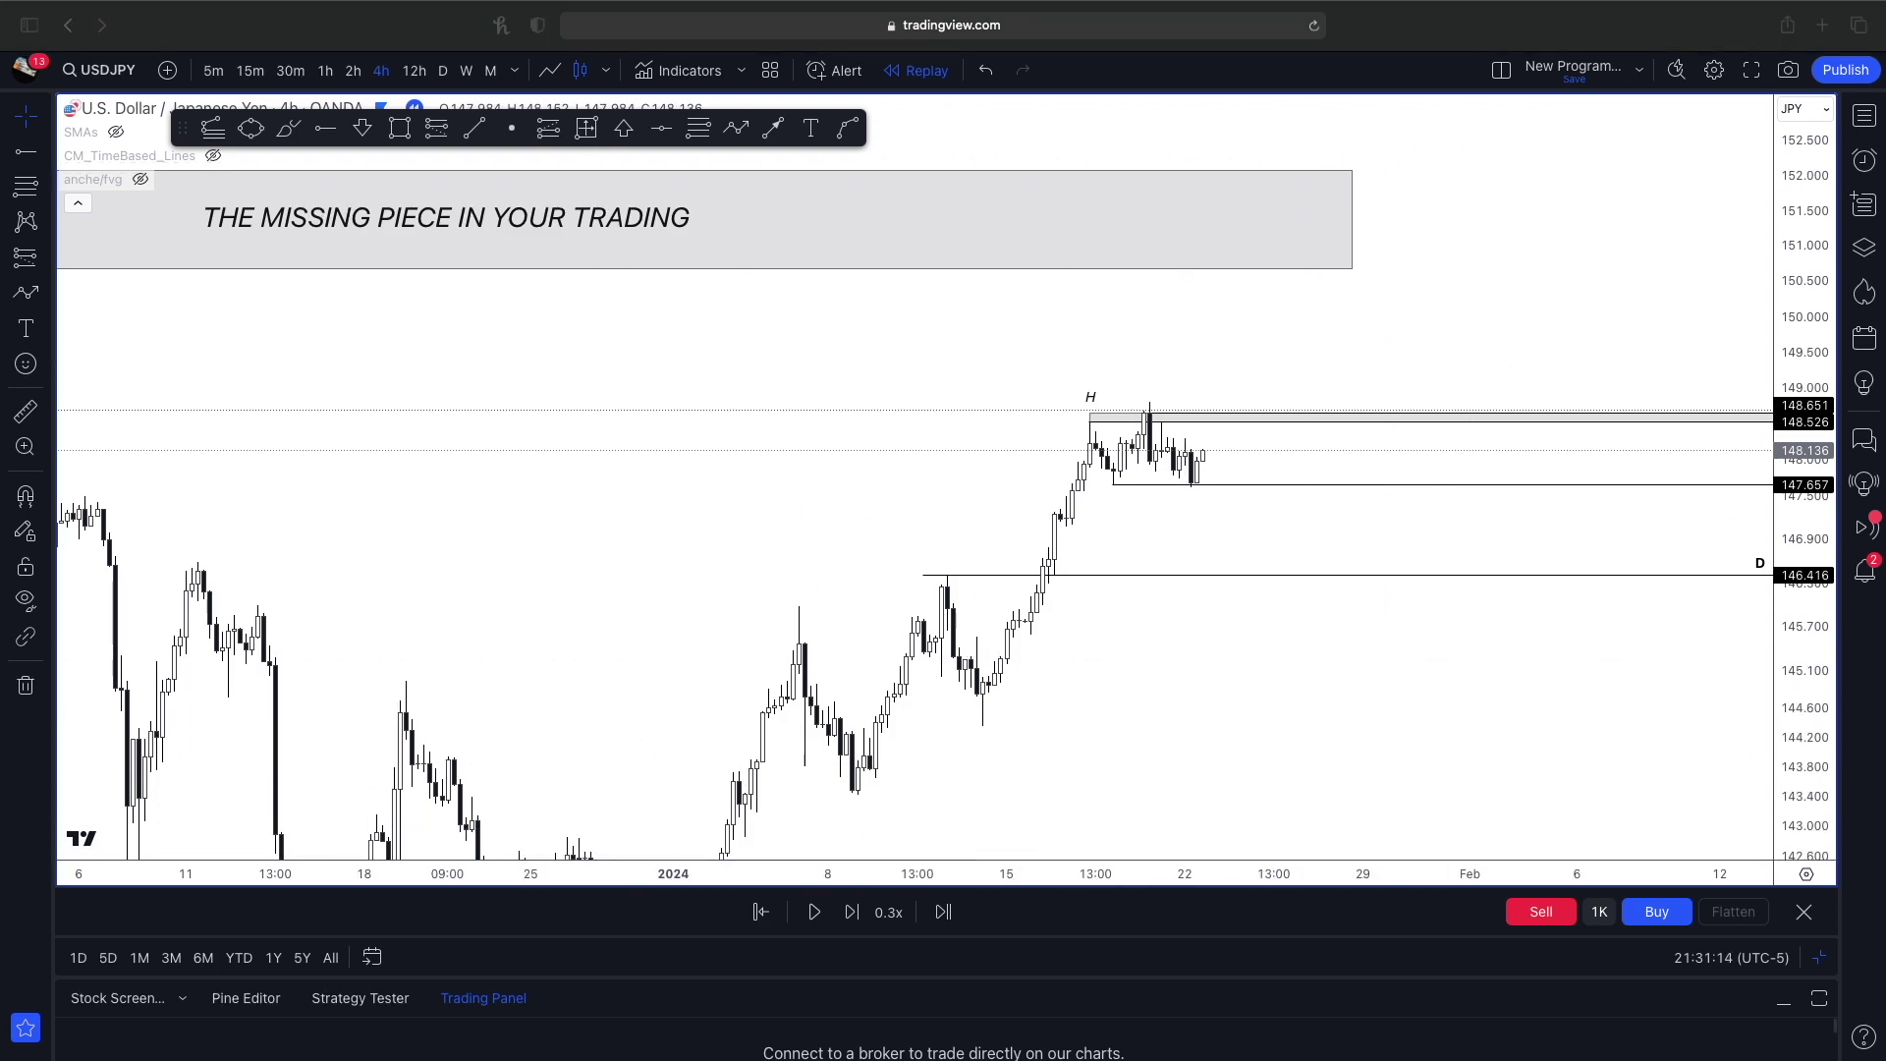
drag(1805, 619, 1805, 499)
drag(1018, 521, 804, 513)
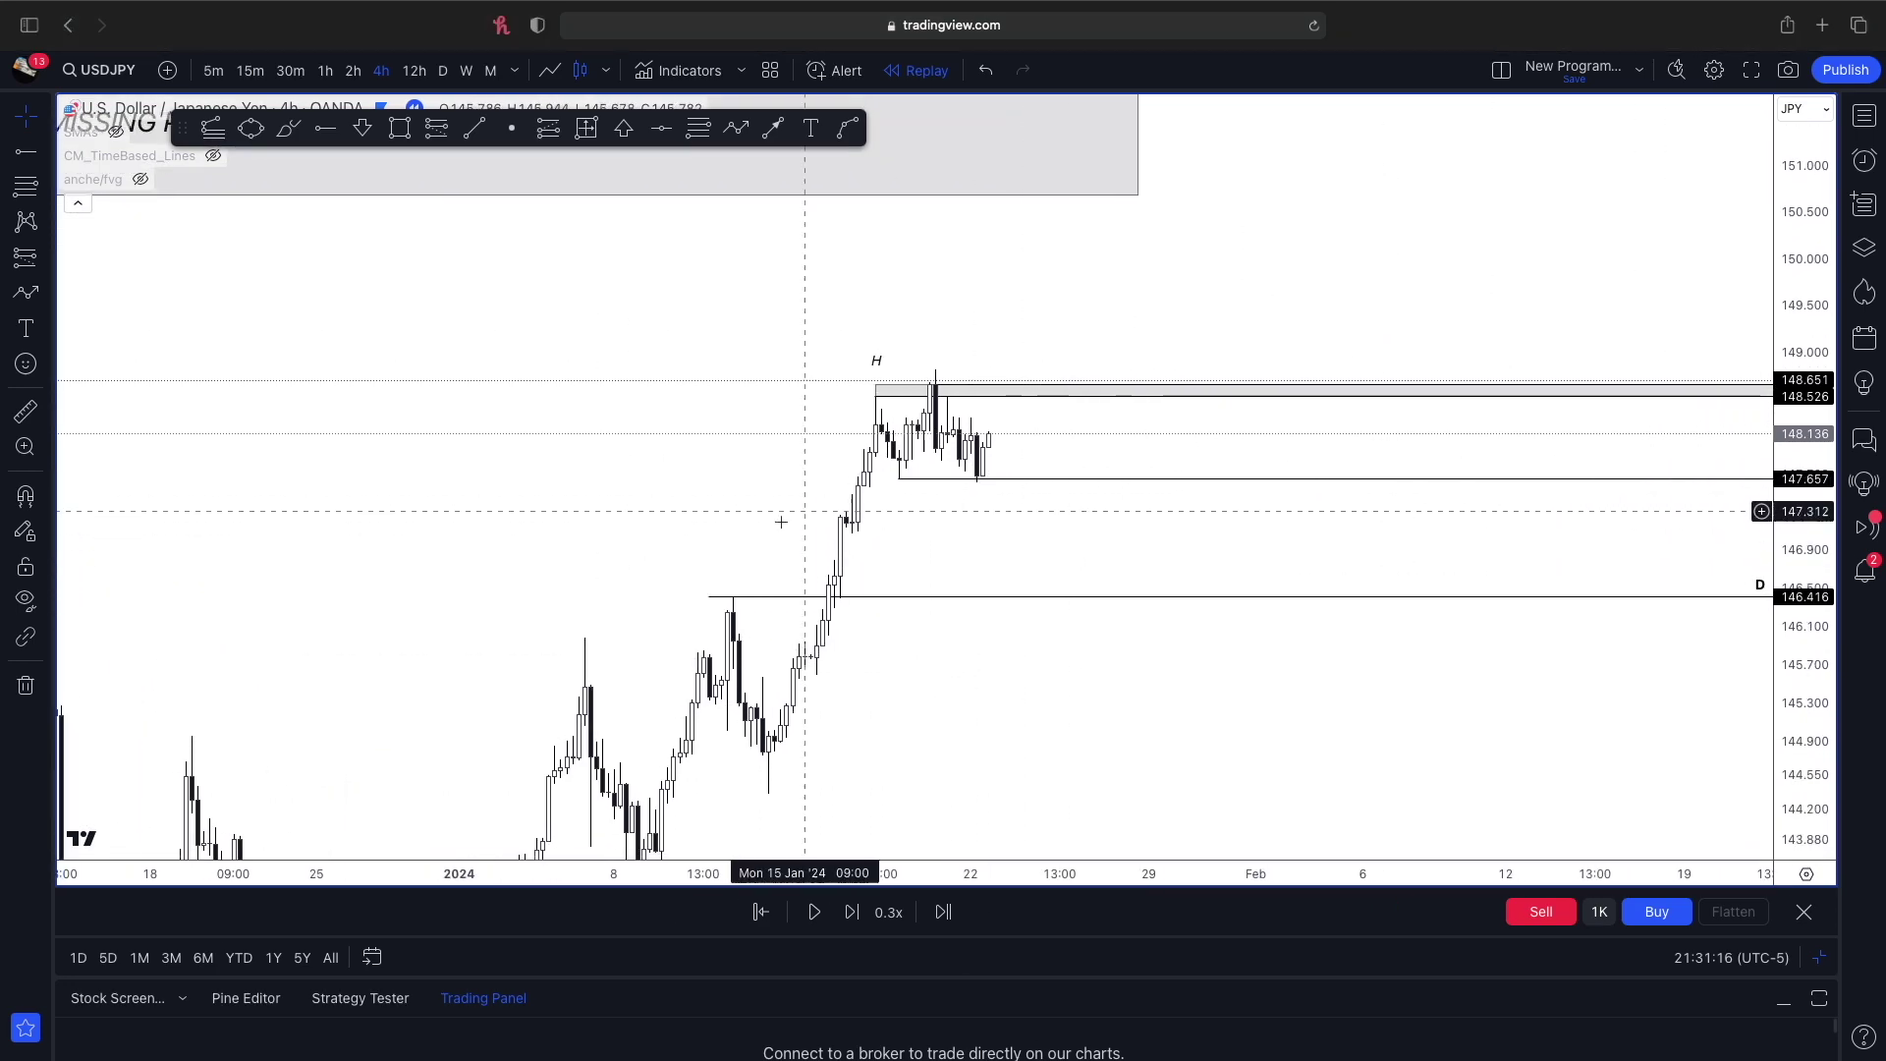
scroll(913, 527, left, 3)
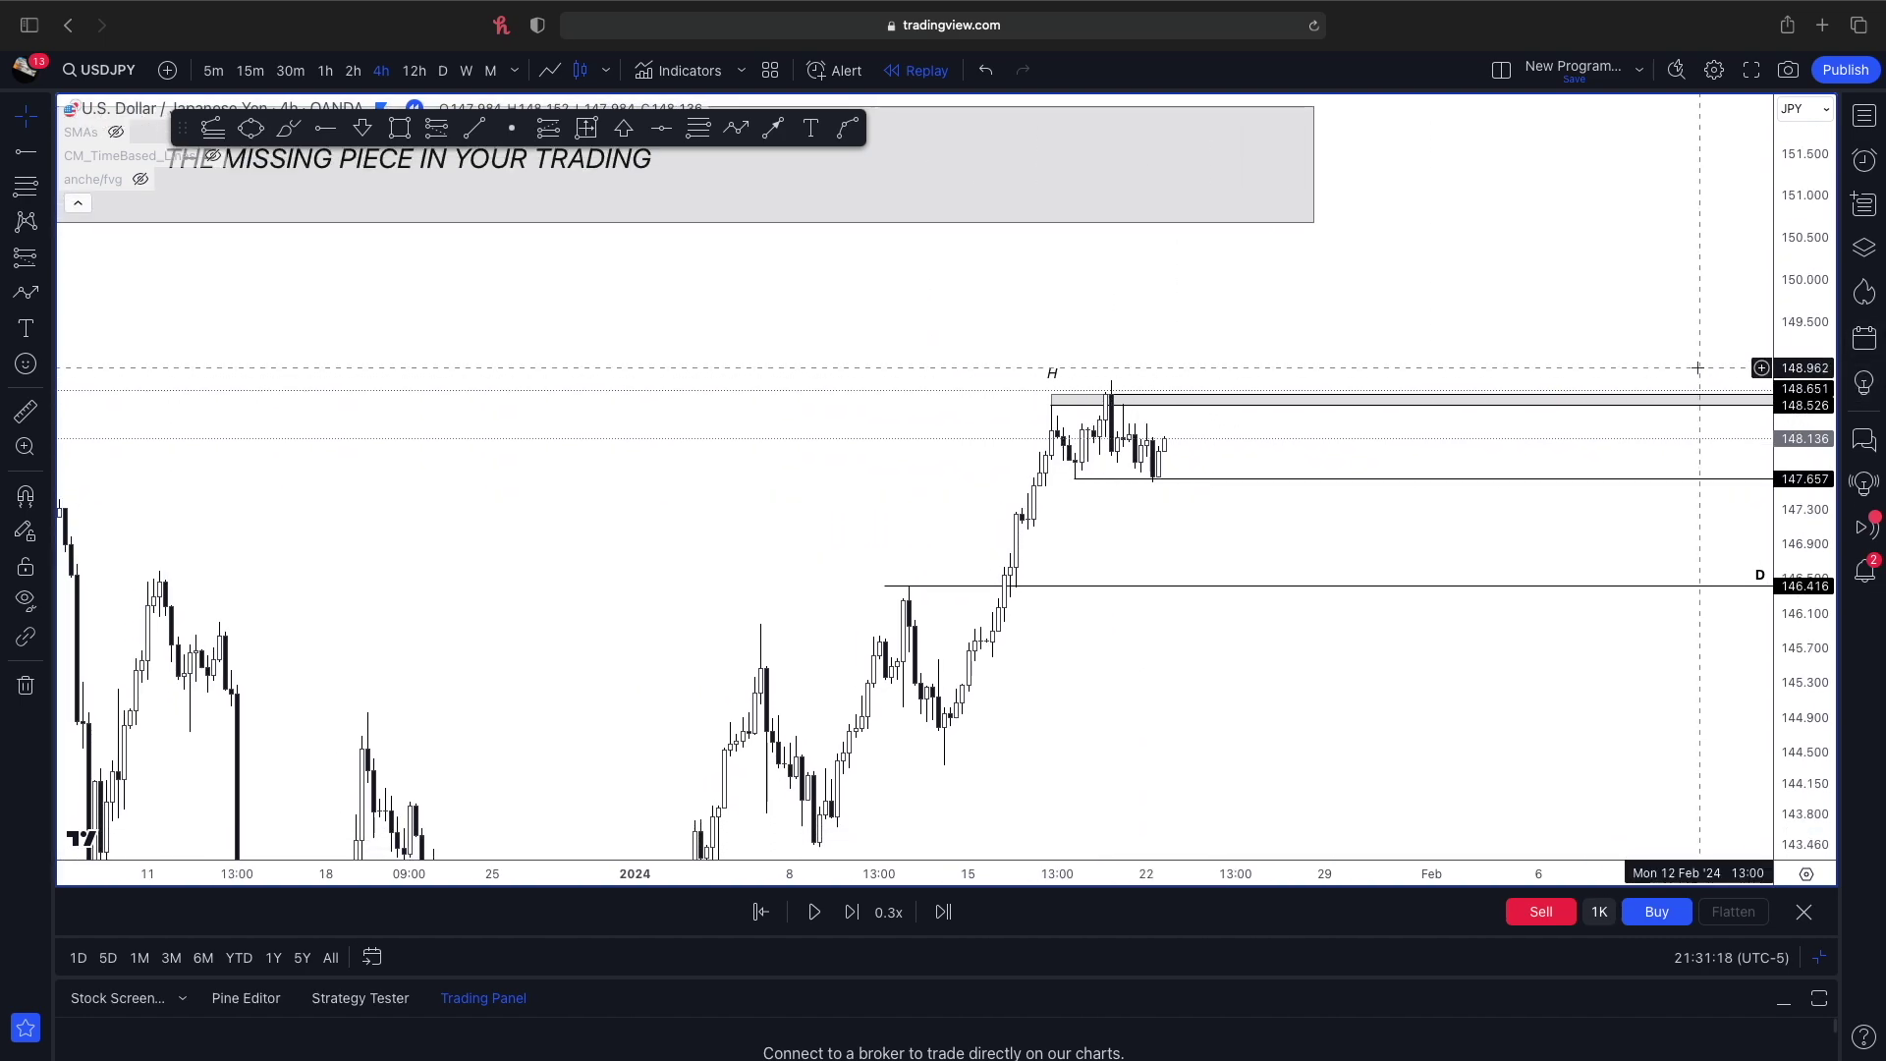
click(809, 129)
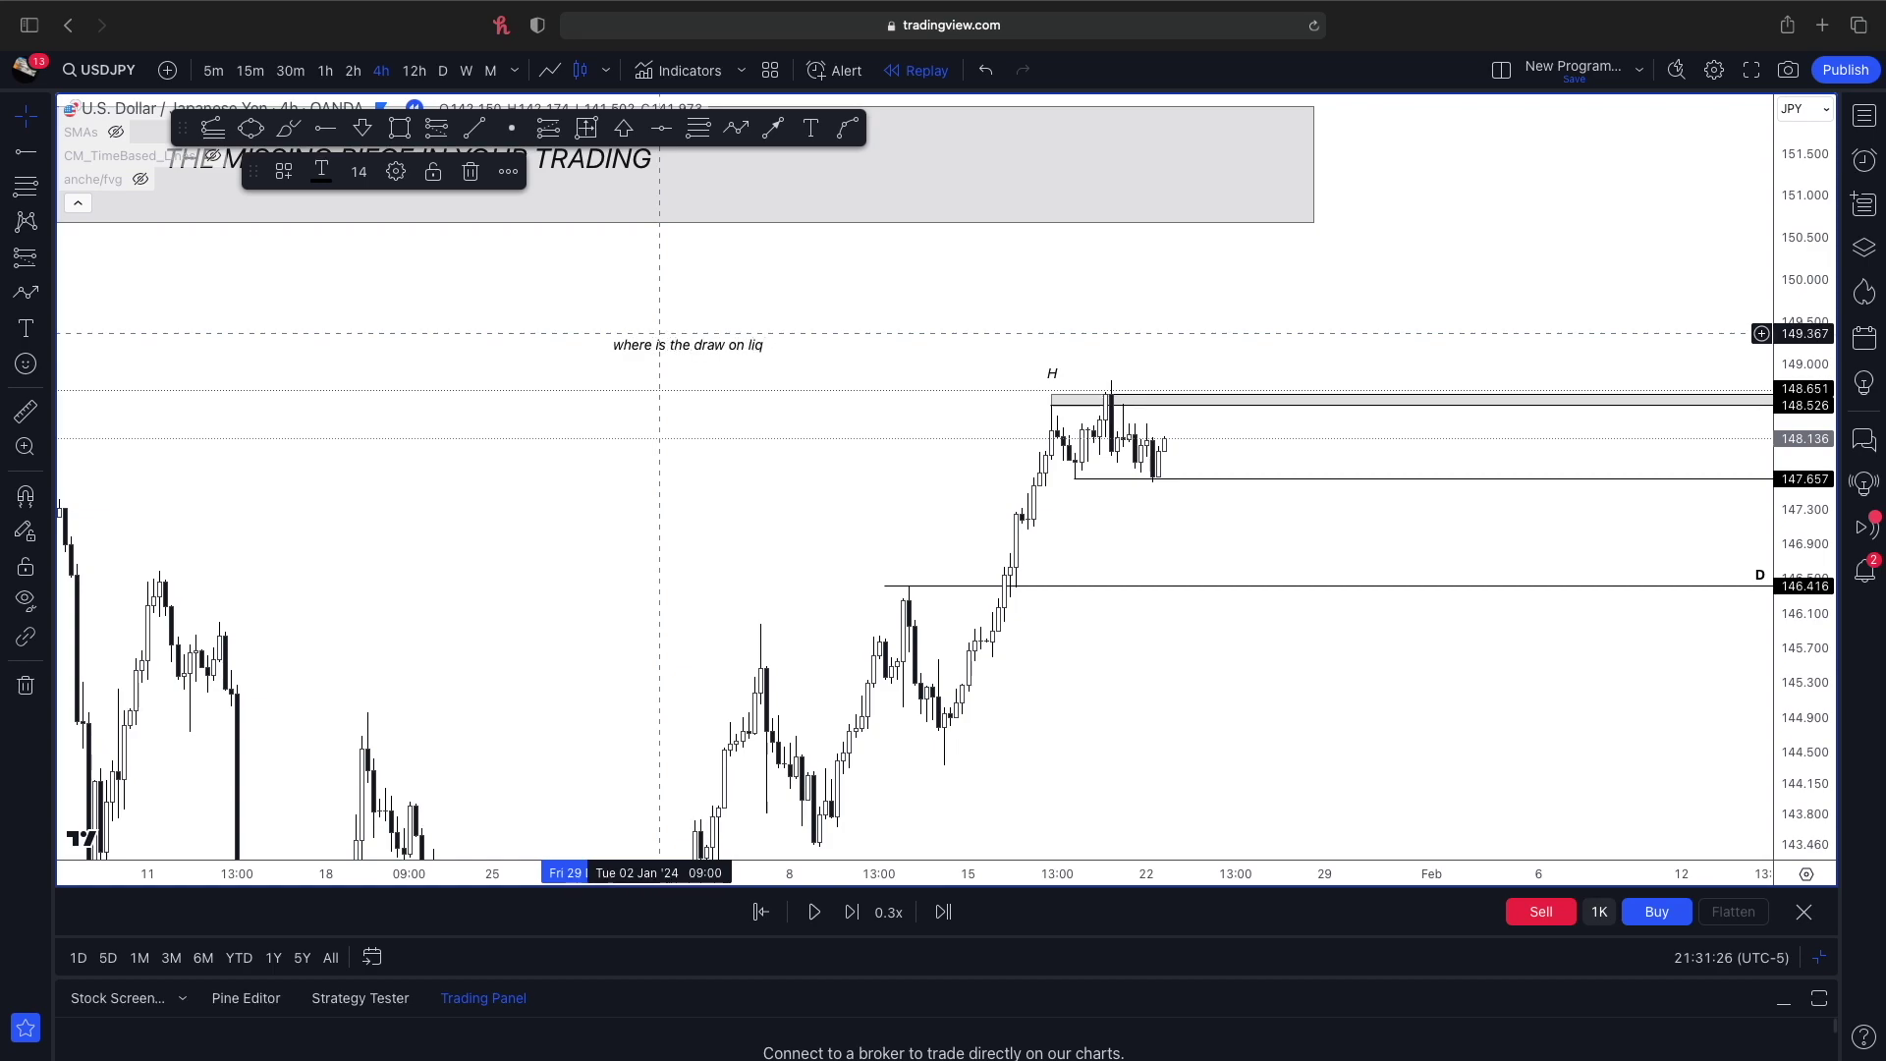
mouse_move(738, 387)
mouse_down()
mouse_move(592, 294)
mouse_move(619, 331)
mouse_up()
click(527, 308)
- Frame the "where is the draw on liquidity" note with a grey rectangle
click(400, 128)
click(524, 312)
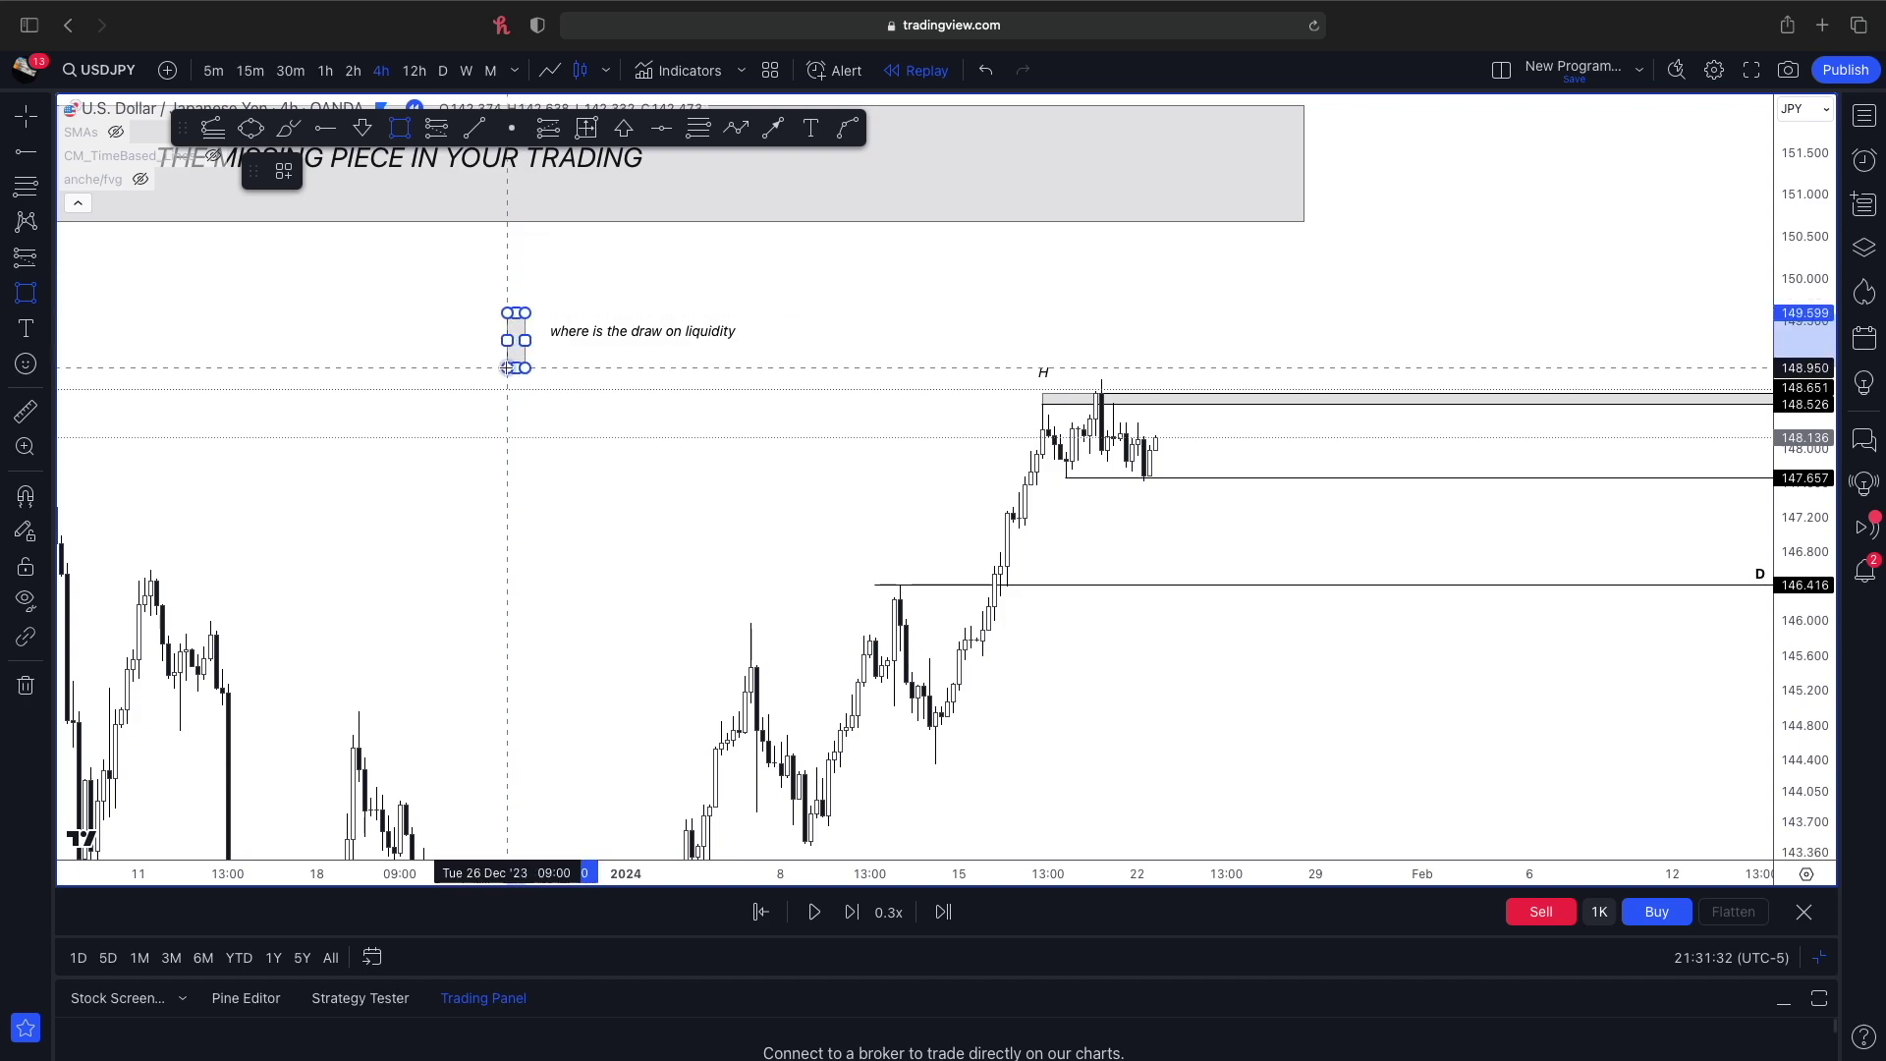
drag(507, 367, 812, 345)
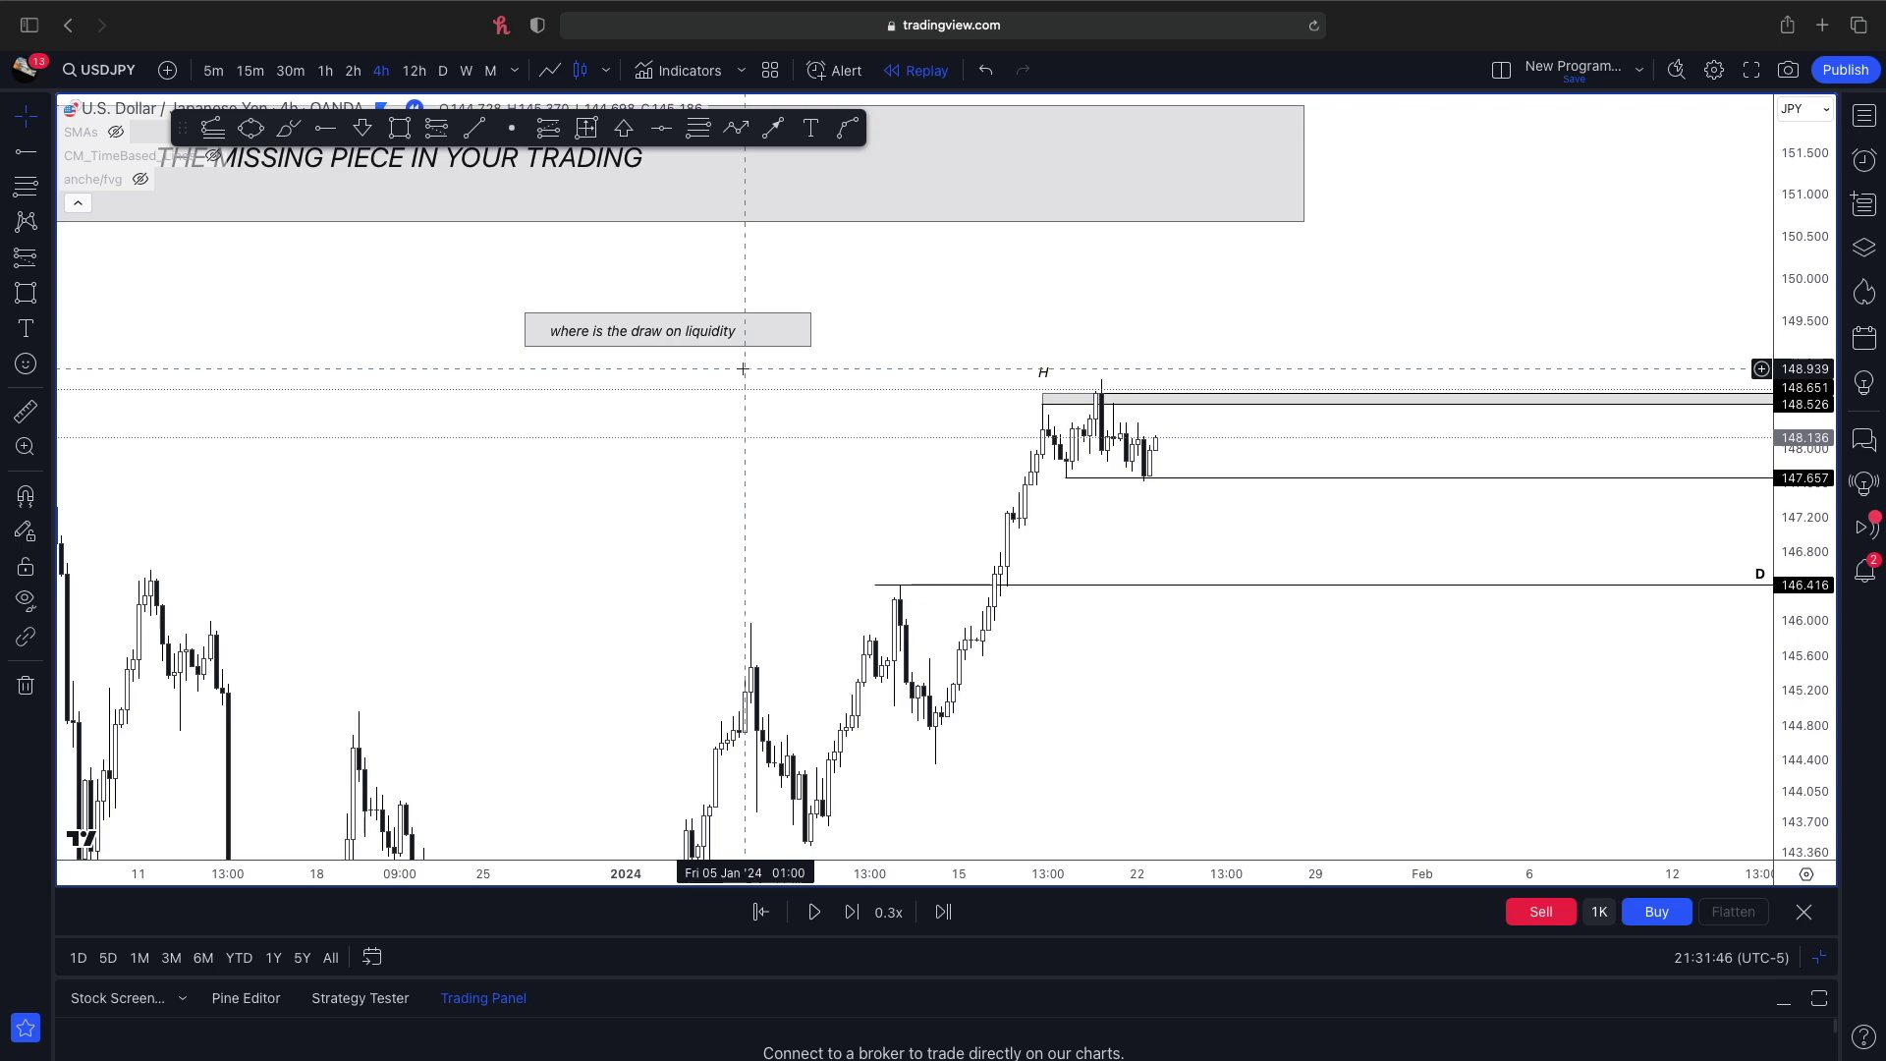
- Enlarge the grey frame around the "where is the draw on liquidity" note slightly past its left and lower edges
drag(662, 347, 668, 350)
drag(526, 331, 508, 332)
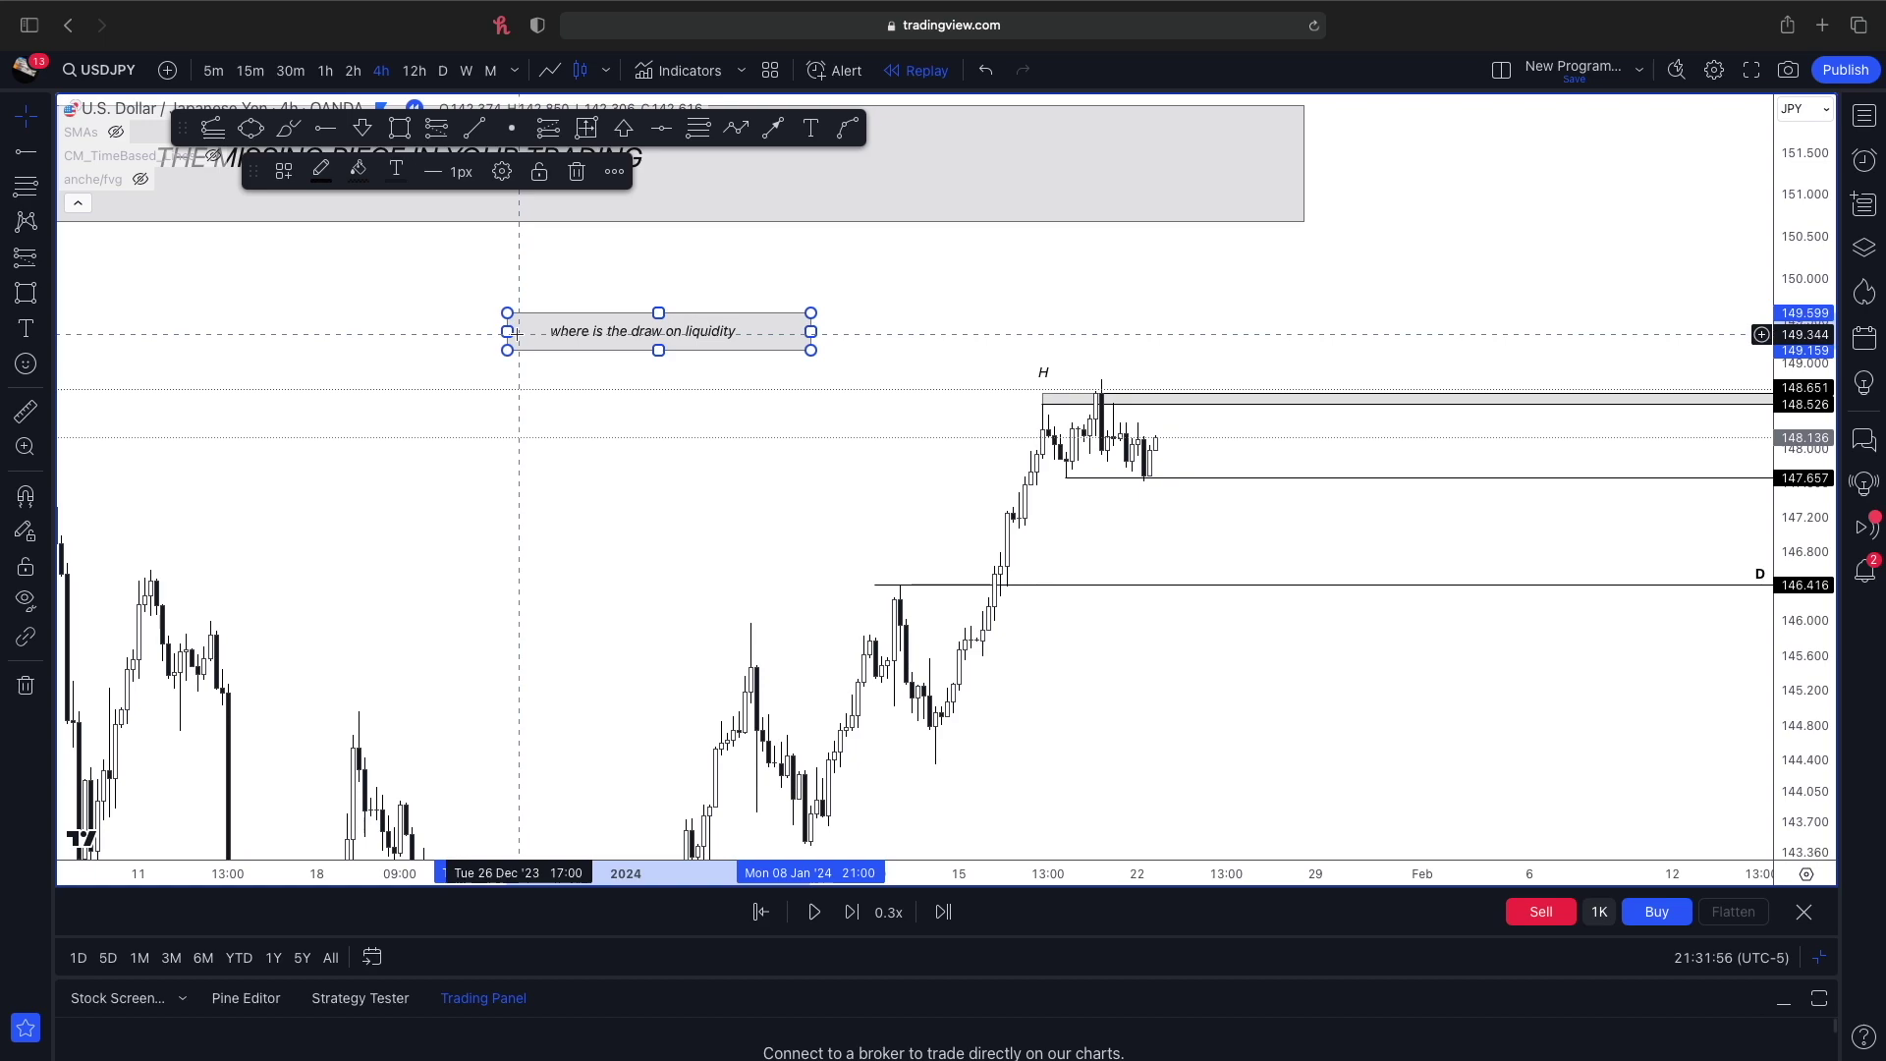
drag(615, 374, 624, 394)
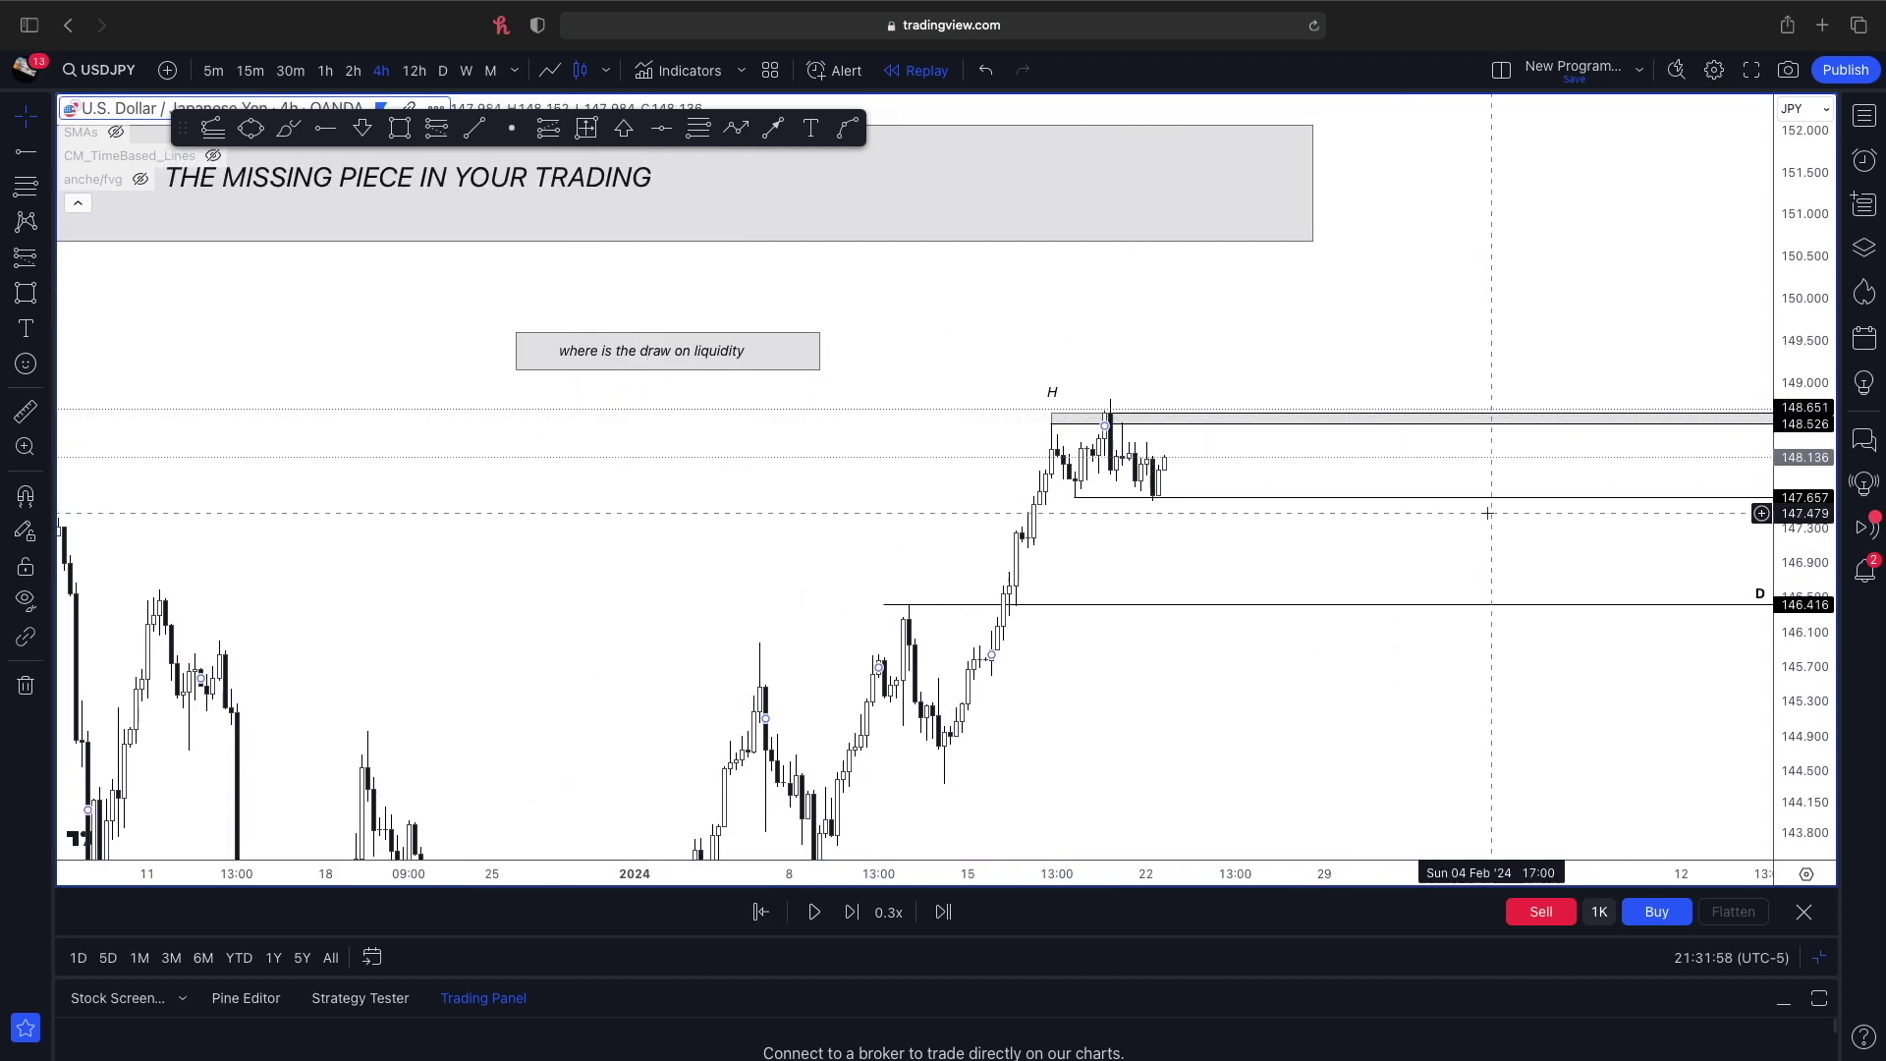
click(691, 334)
drag(737, 375, 664, 376)
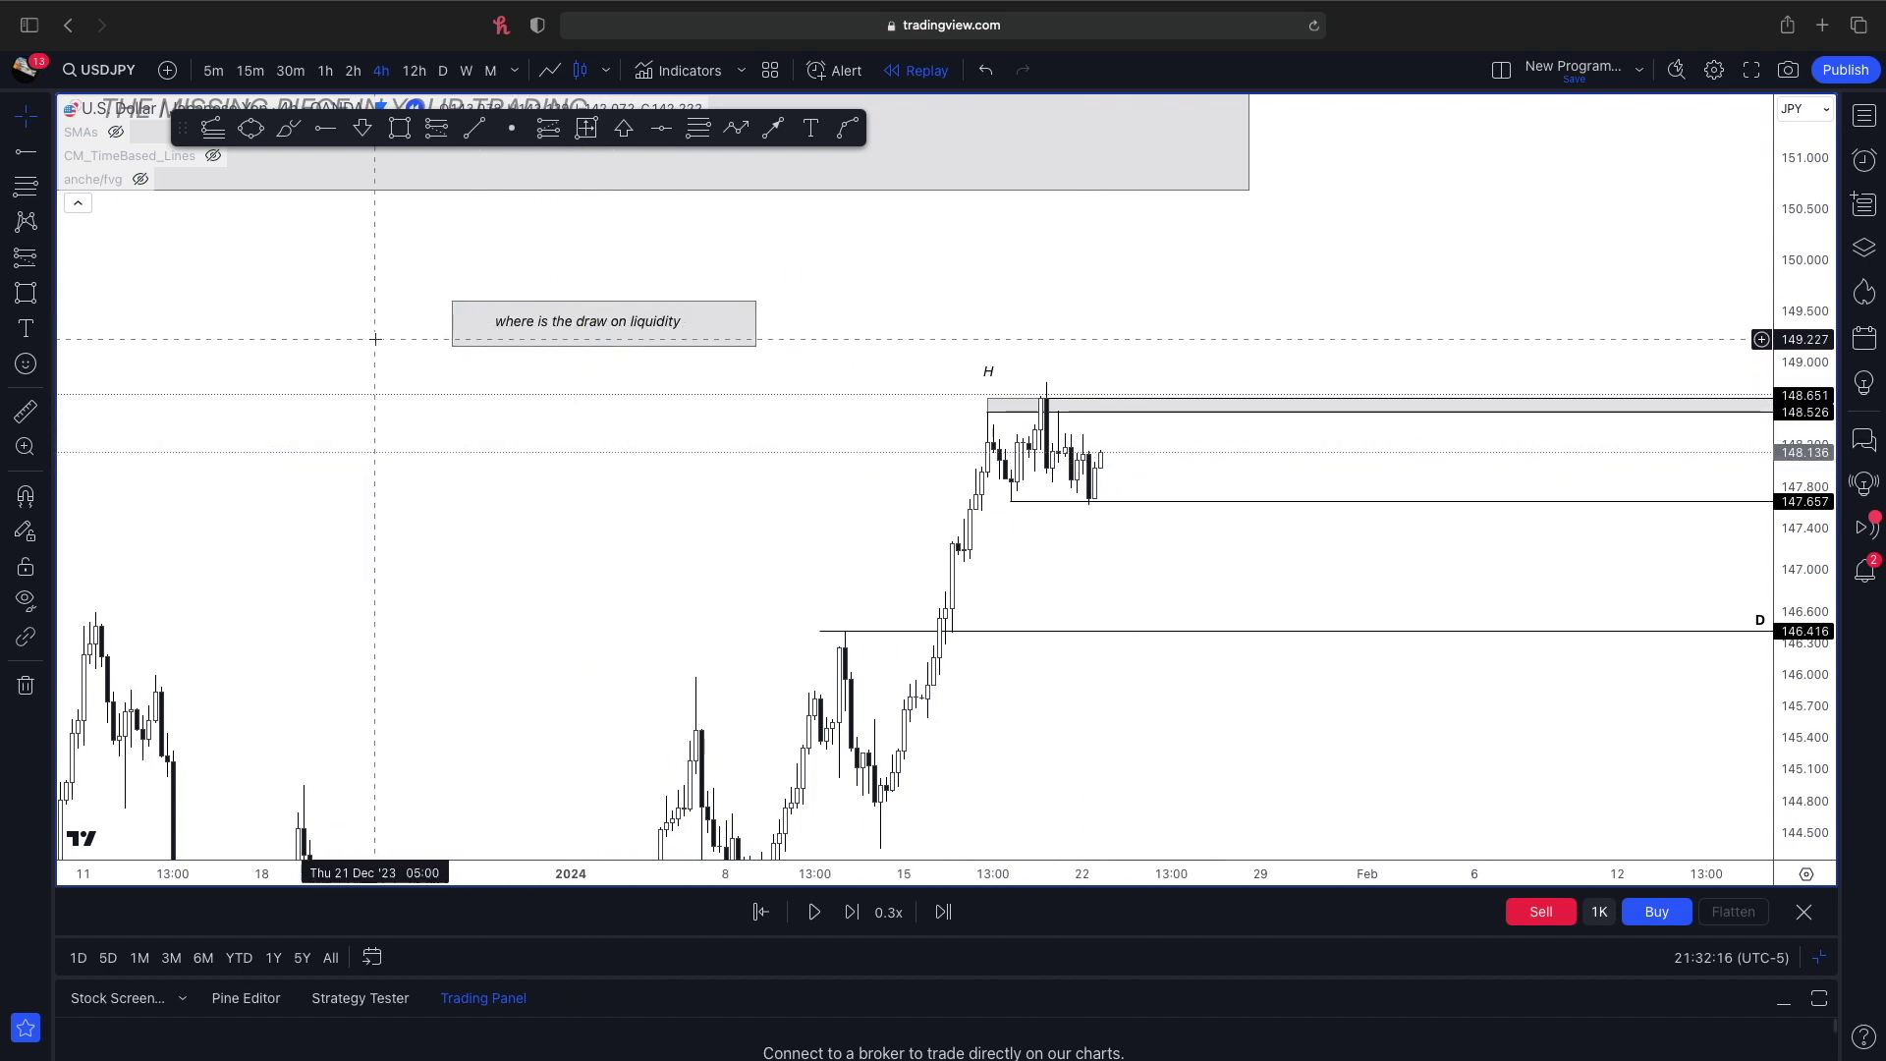
- Sketch a sideways zigzag path between about 142.8 and 143.6 in empty chart space, dipping to about 141.8 and turning back up
drag(1830, 514, 1827, 579)
drag(1376, 741, 1149, 315)
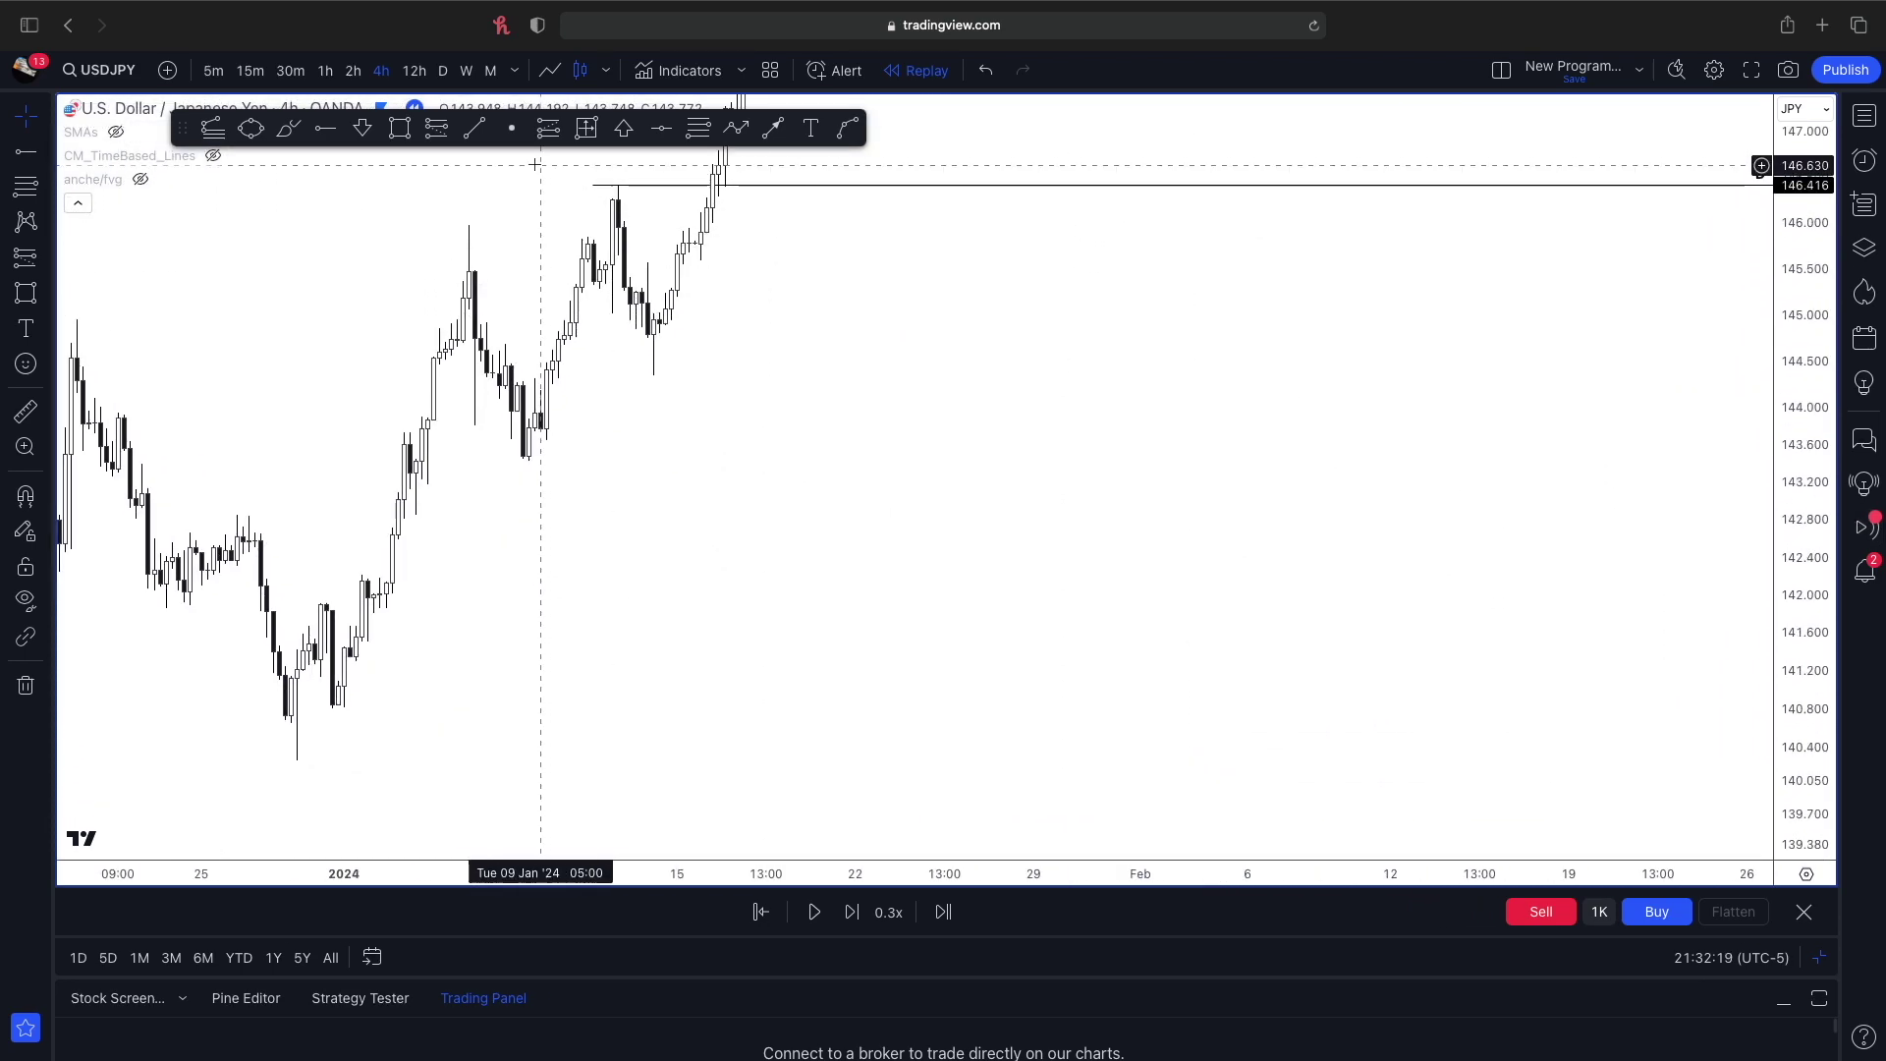
click(730, 134)
click(684, 756)
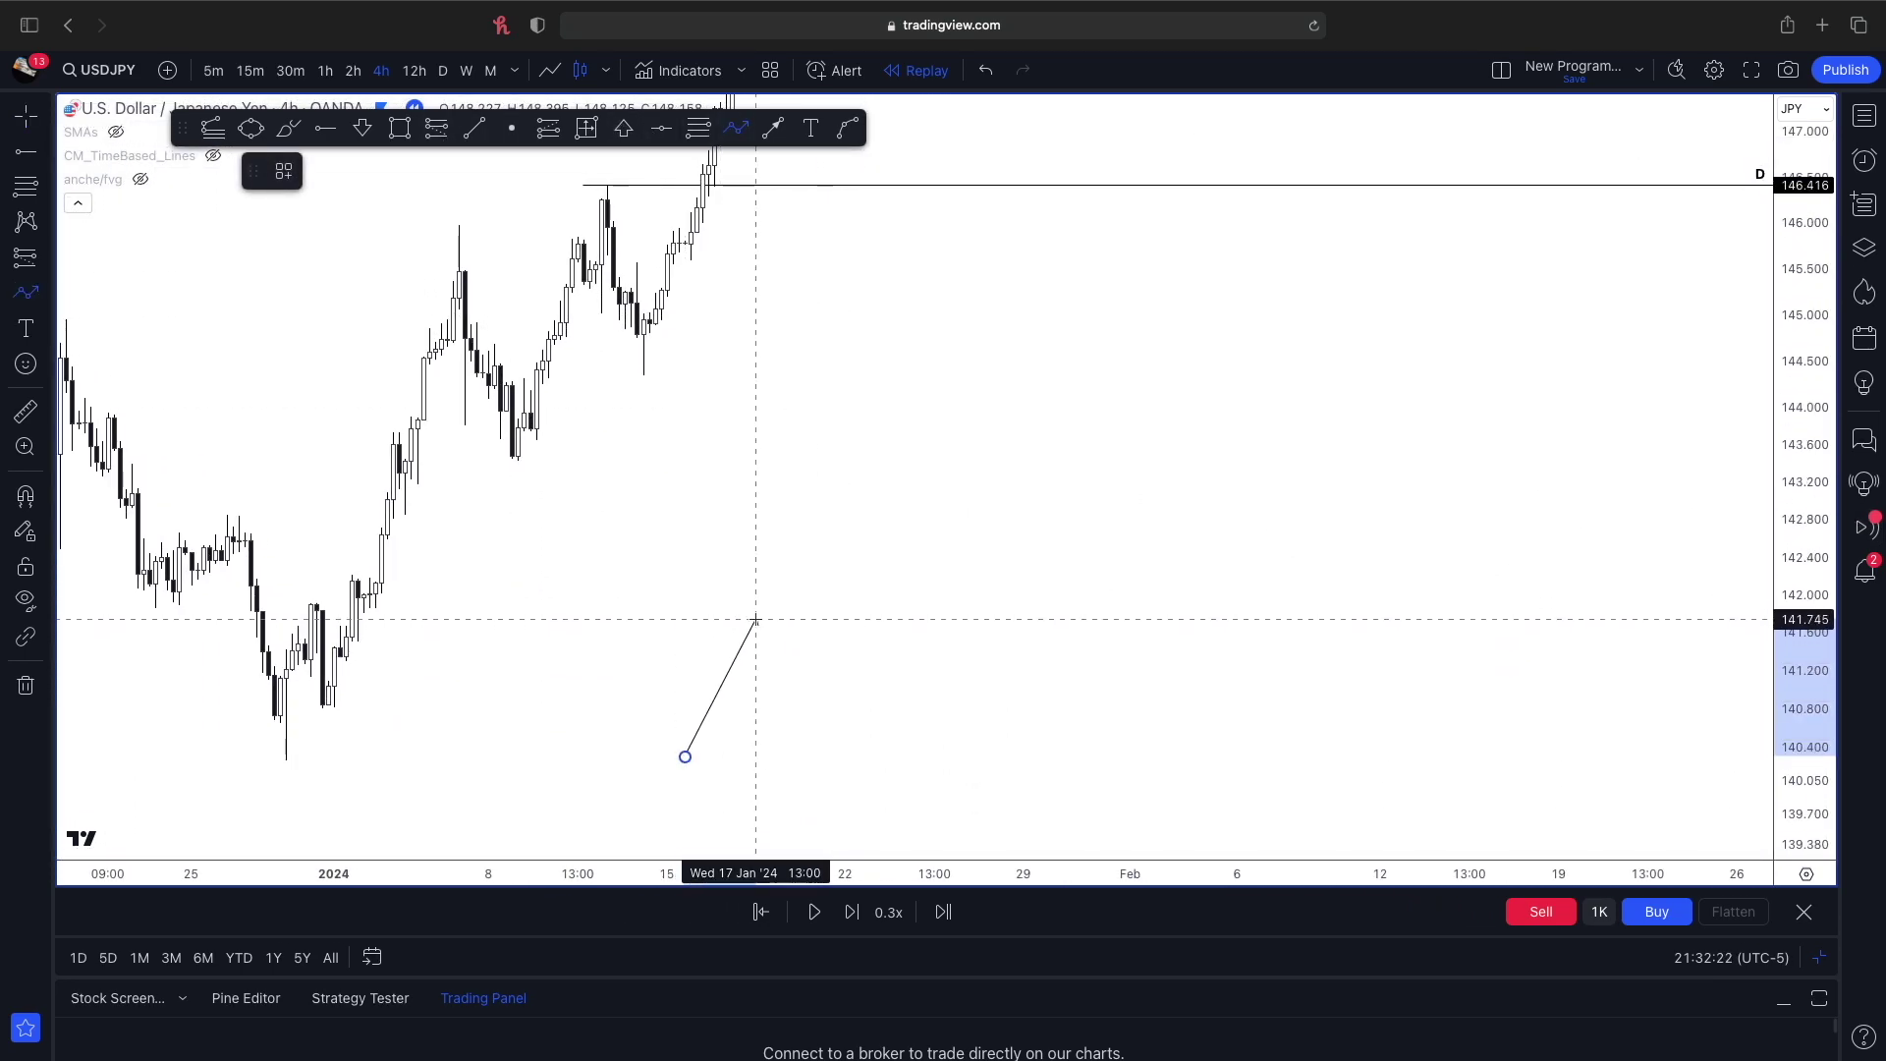
key(Escape)
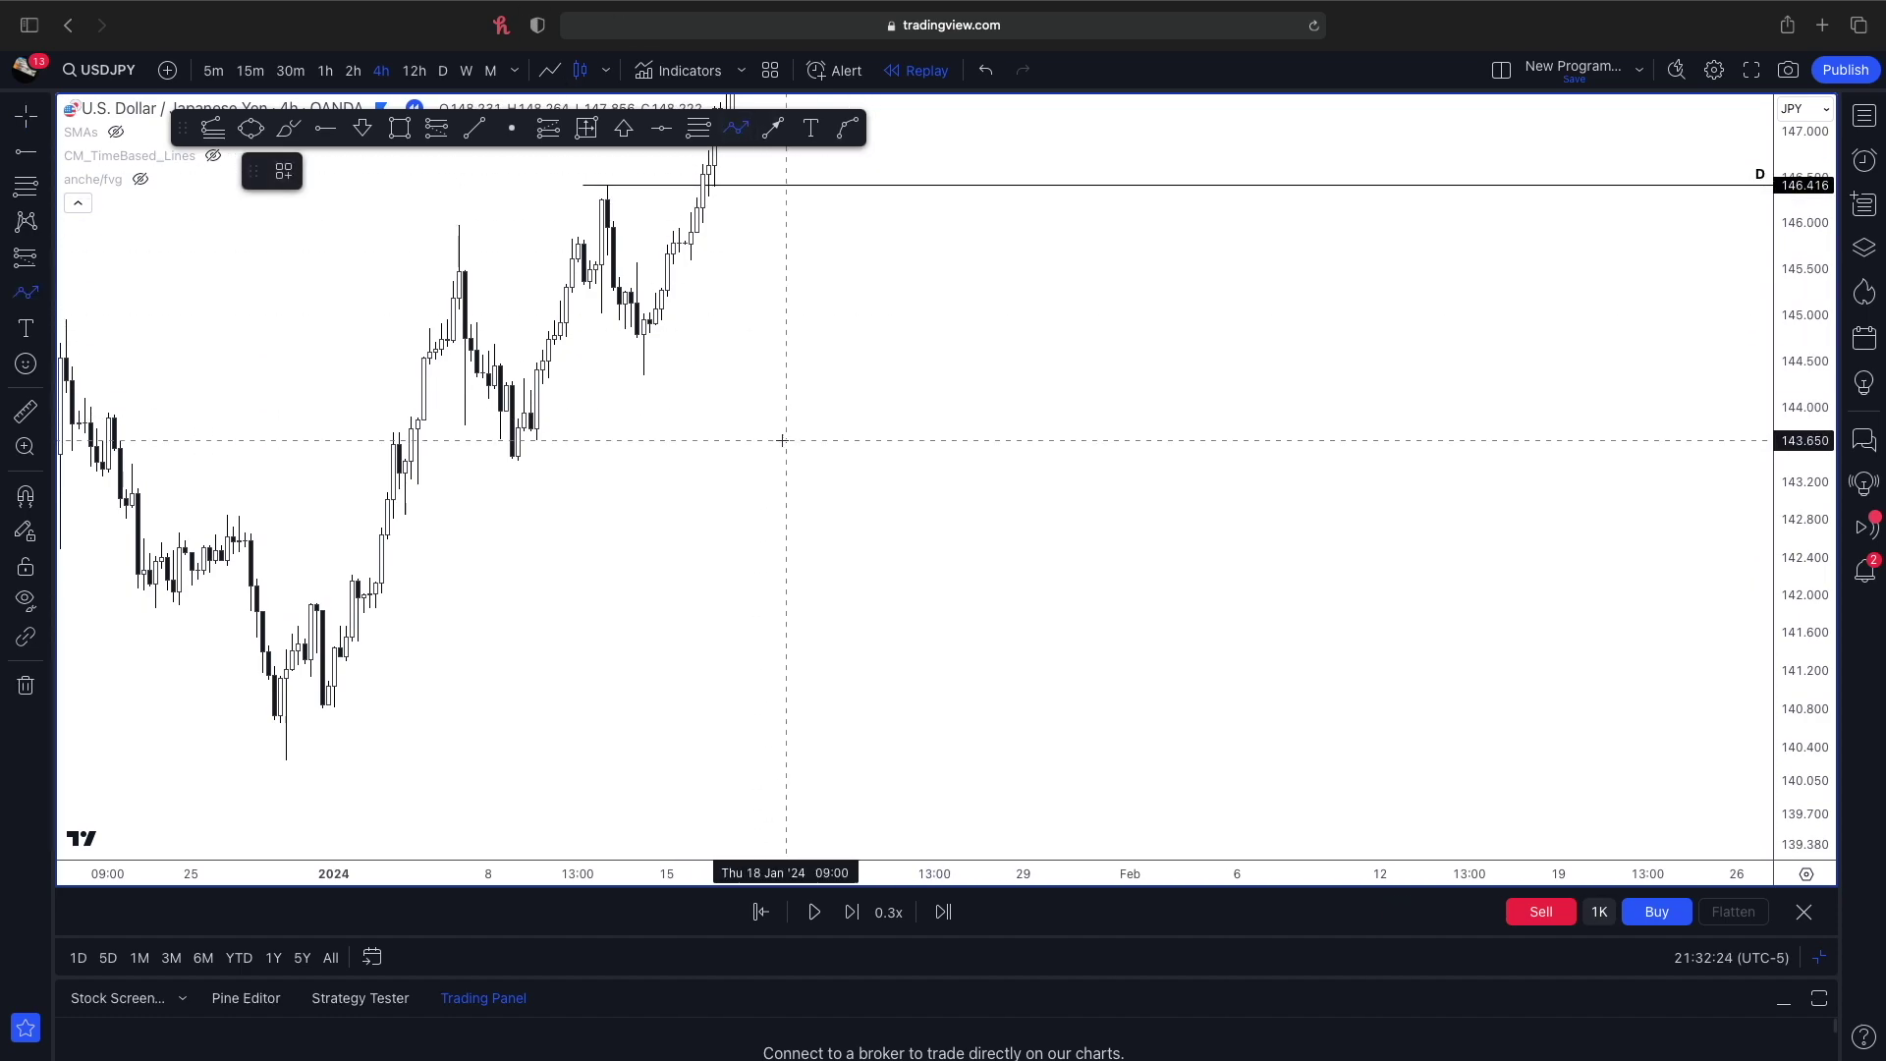
click(792, 526)
click(821, 445)
click(851, 528)
click(882, 444)
click(910, 528)
click(958, 431)
click(988, 522)
click(1018, 434)
click(1041, 525)
click(1077, 439)
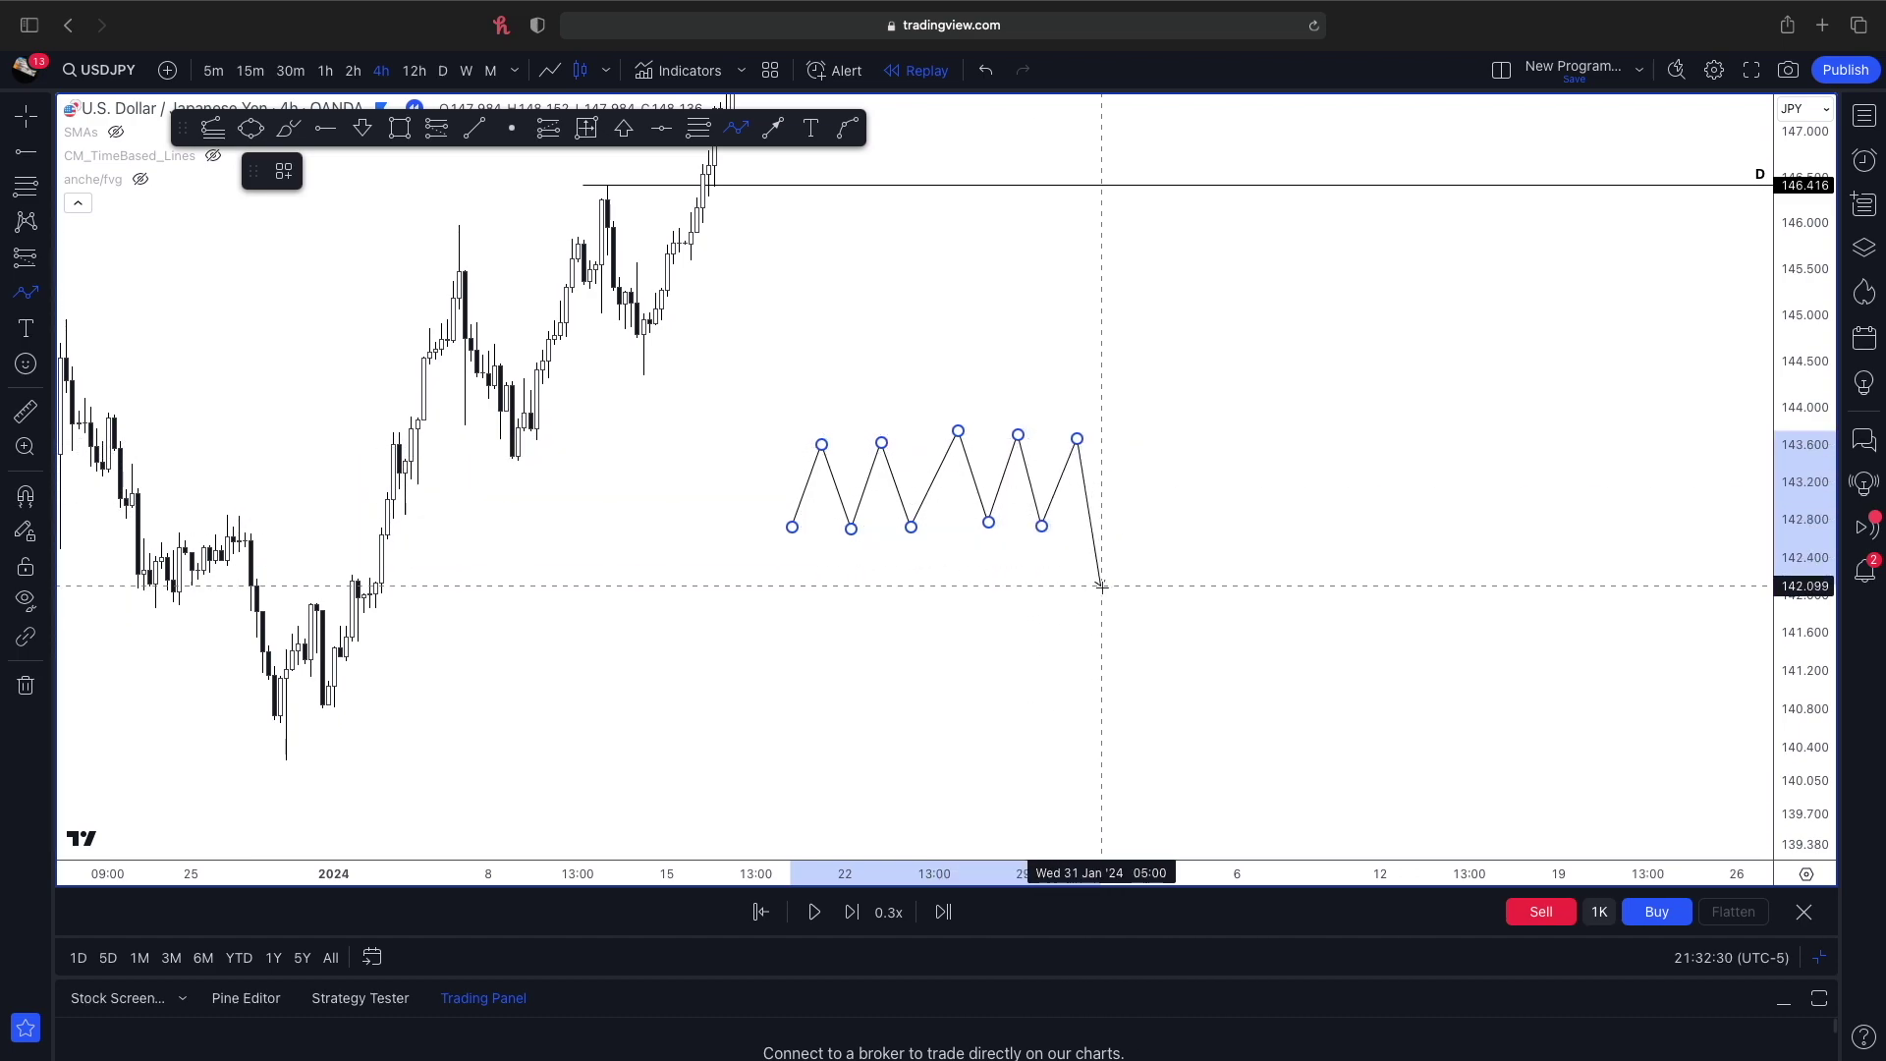
click(1119, 615)
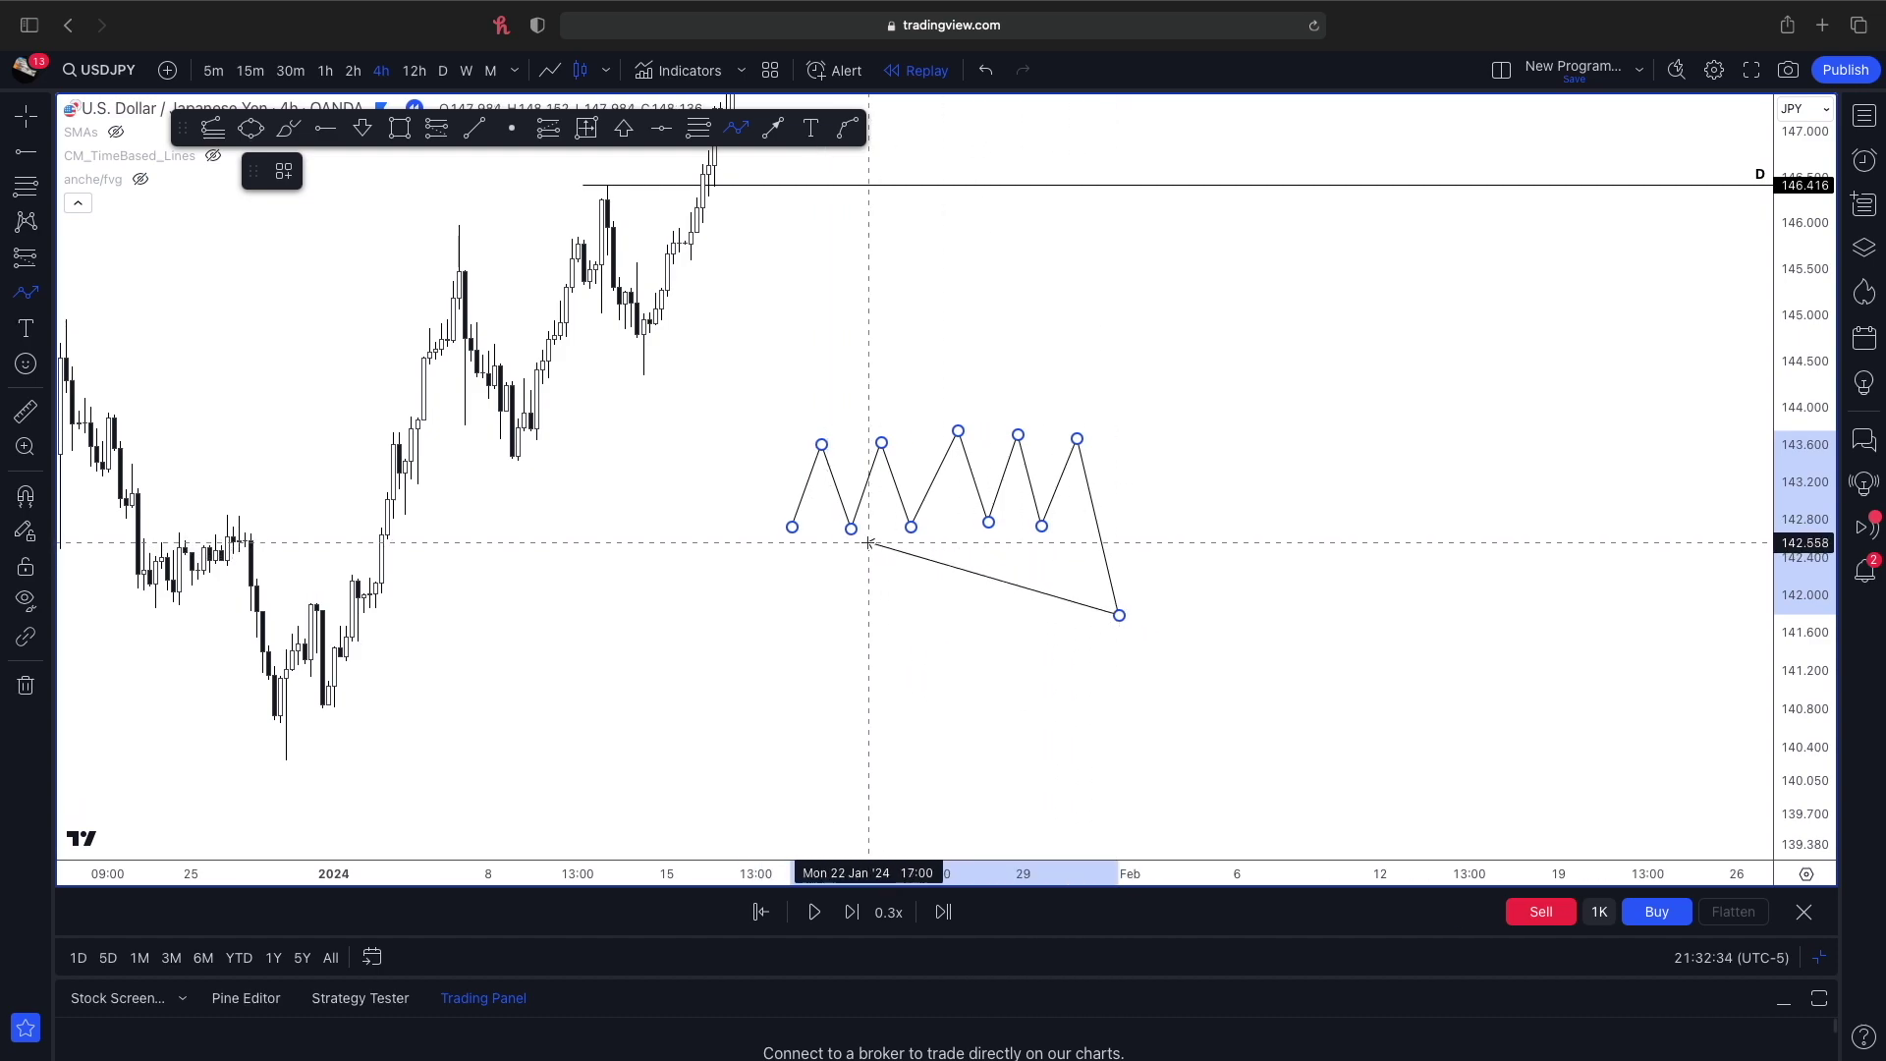
click(1154, 530)
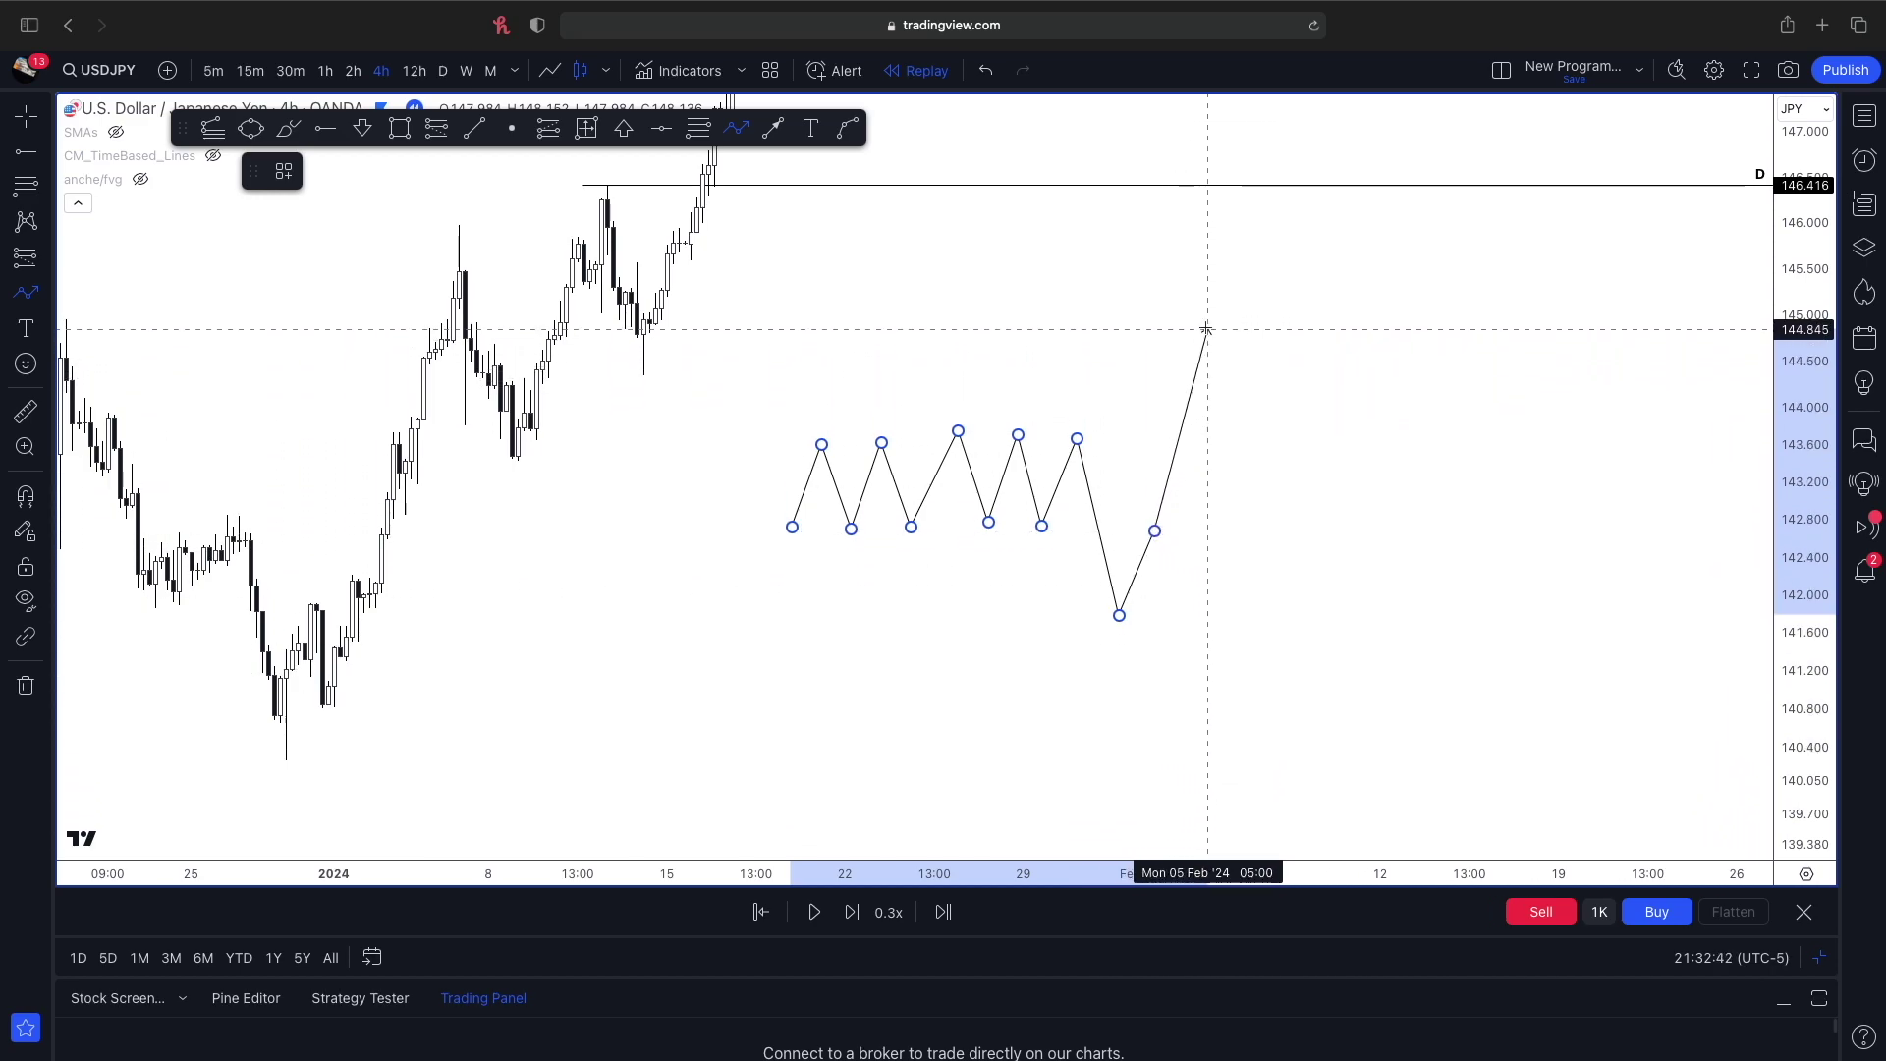
key(Escape)
- Shade the zigzag's highs and lows with two grey rectangles, around 143.7 and 142.7
click(399, 129)
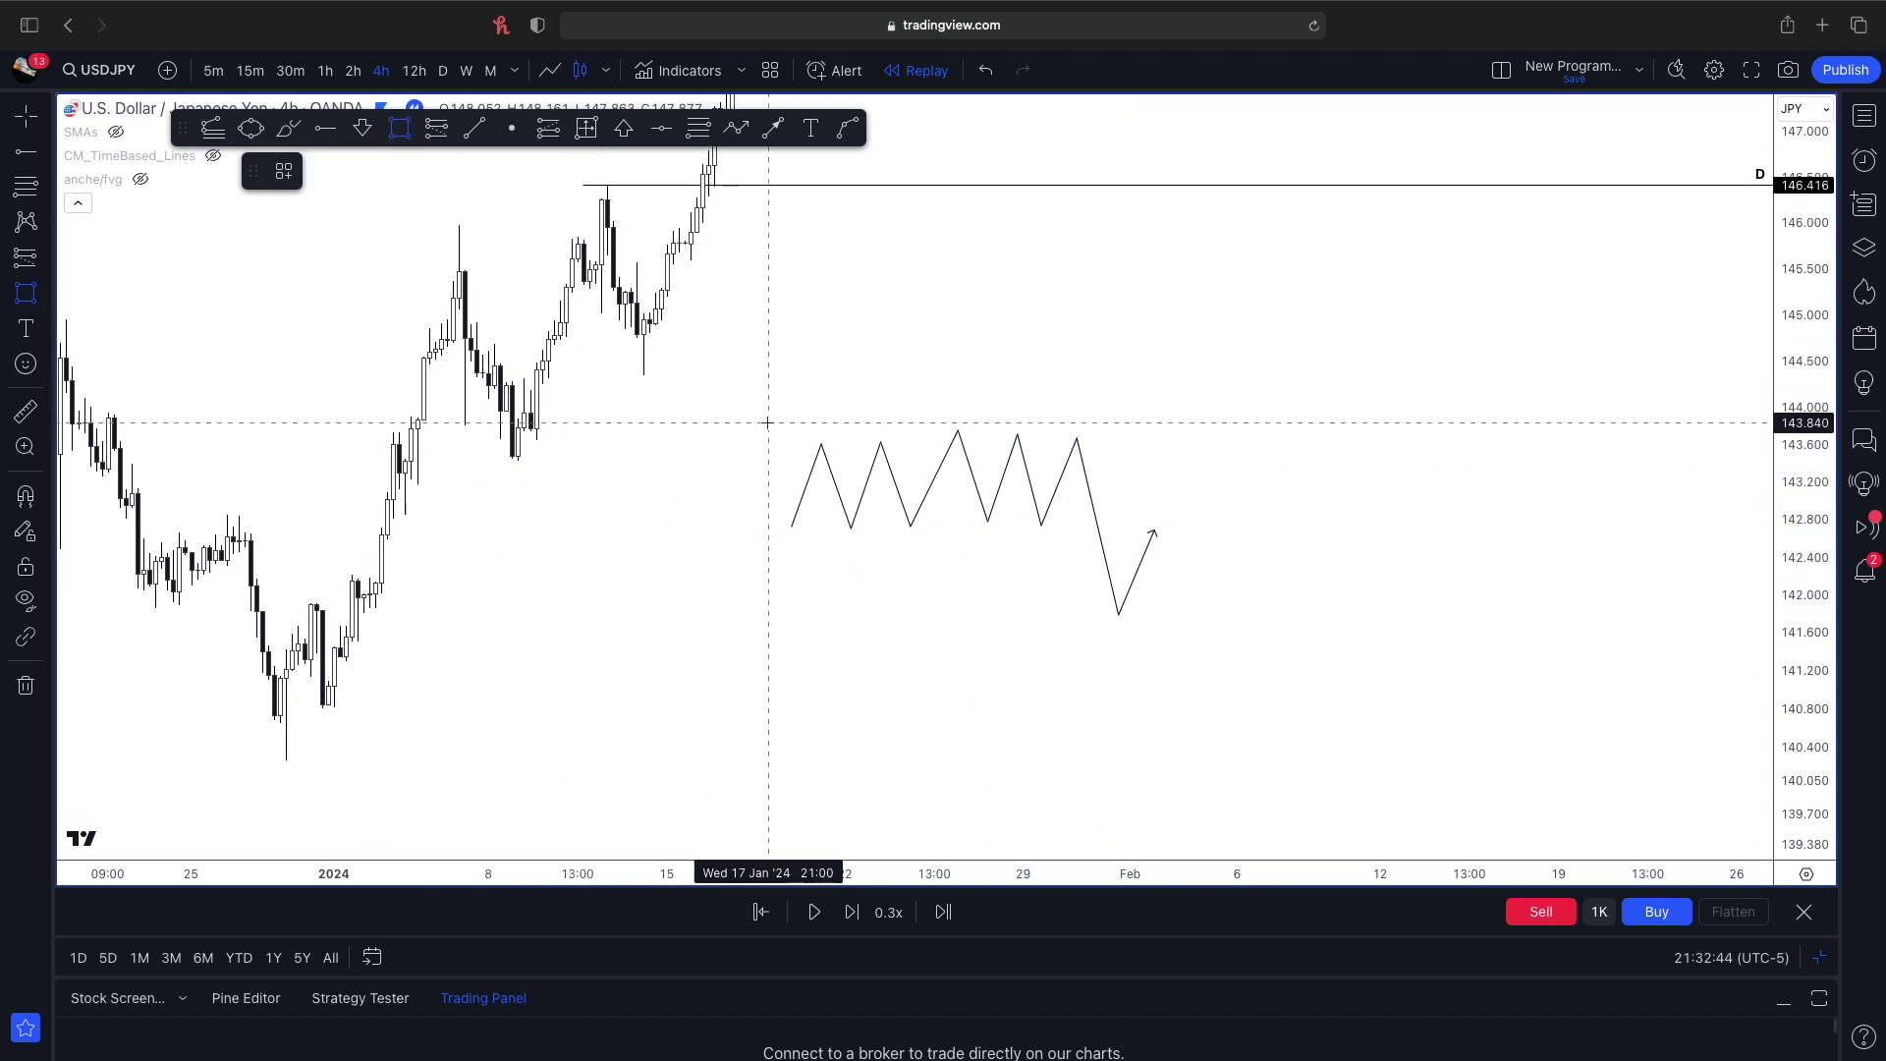
click(769, 424)
click(1226, 449)
click(399, 129)
click(763, 521)
click(1113, 544)
drag(852, 389, 847, 383)
- Extend the zigzag path's final arrow upward through the upper zone to about 145.5
click(1147, 529)
drag(1147, 528, 1250, 263)
key(Escape)
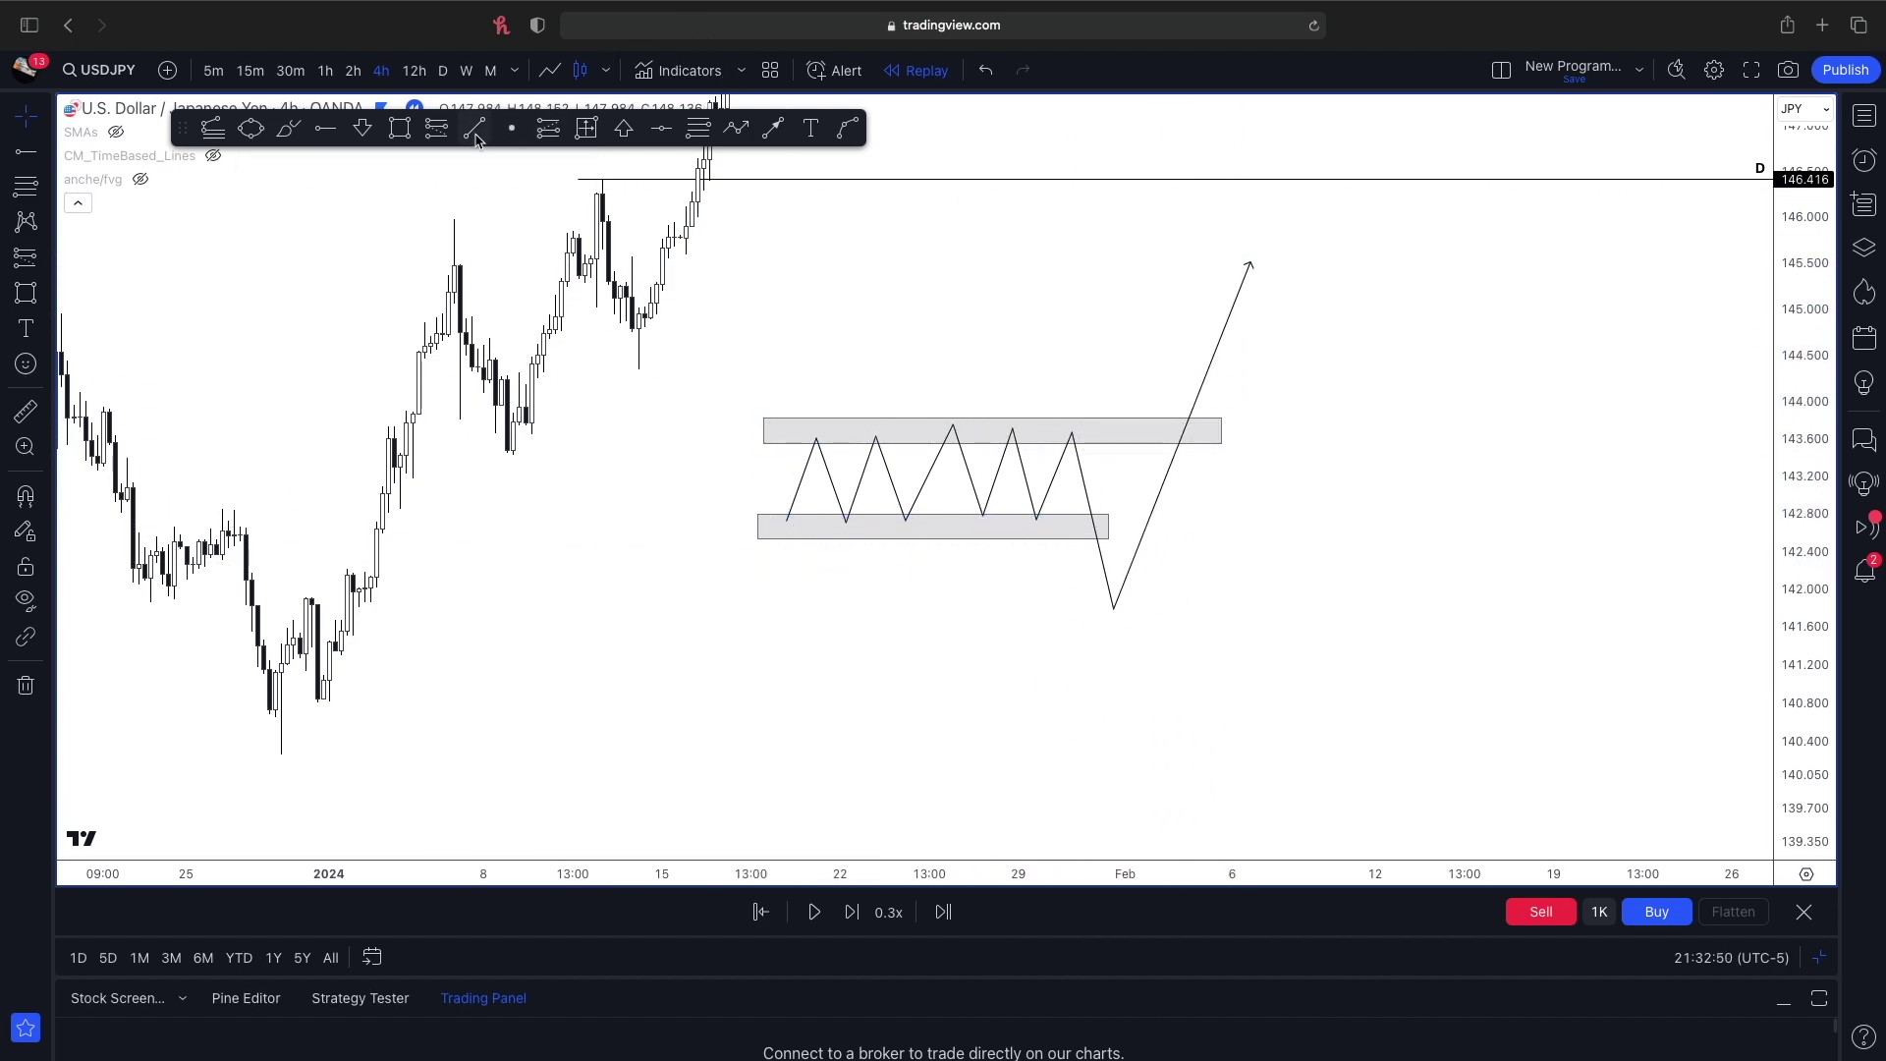
- Circle and mark the dip below the lower zone with freehand brush strokes, and undo those strokes
click(288, 129)
mouse_move(1201, 550)
mouse_down()
mouse_move(1107, 603)
mouse_move(1124, 510)
mouse_up()
mouse_move(826, 606)
mouse_down()
mouse_move(1021, 560)
mouse_move(1111, 596)
mouse_move(1131, 627)
mouse_up()
drag(1173, 527, 1095, 596)
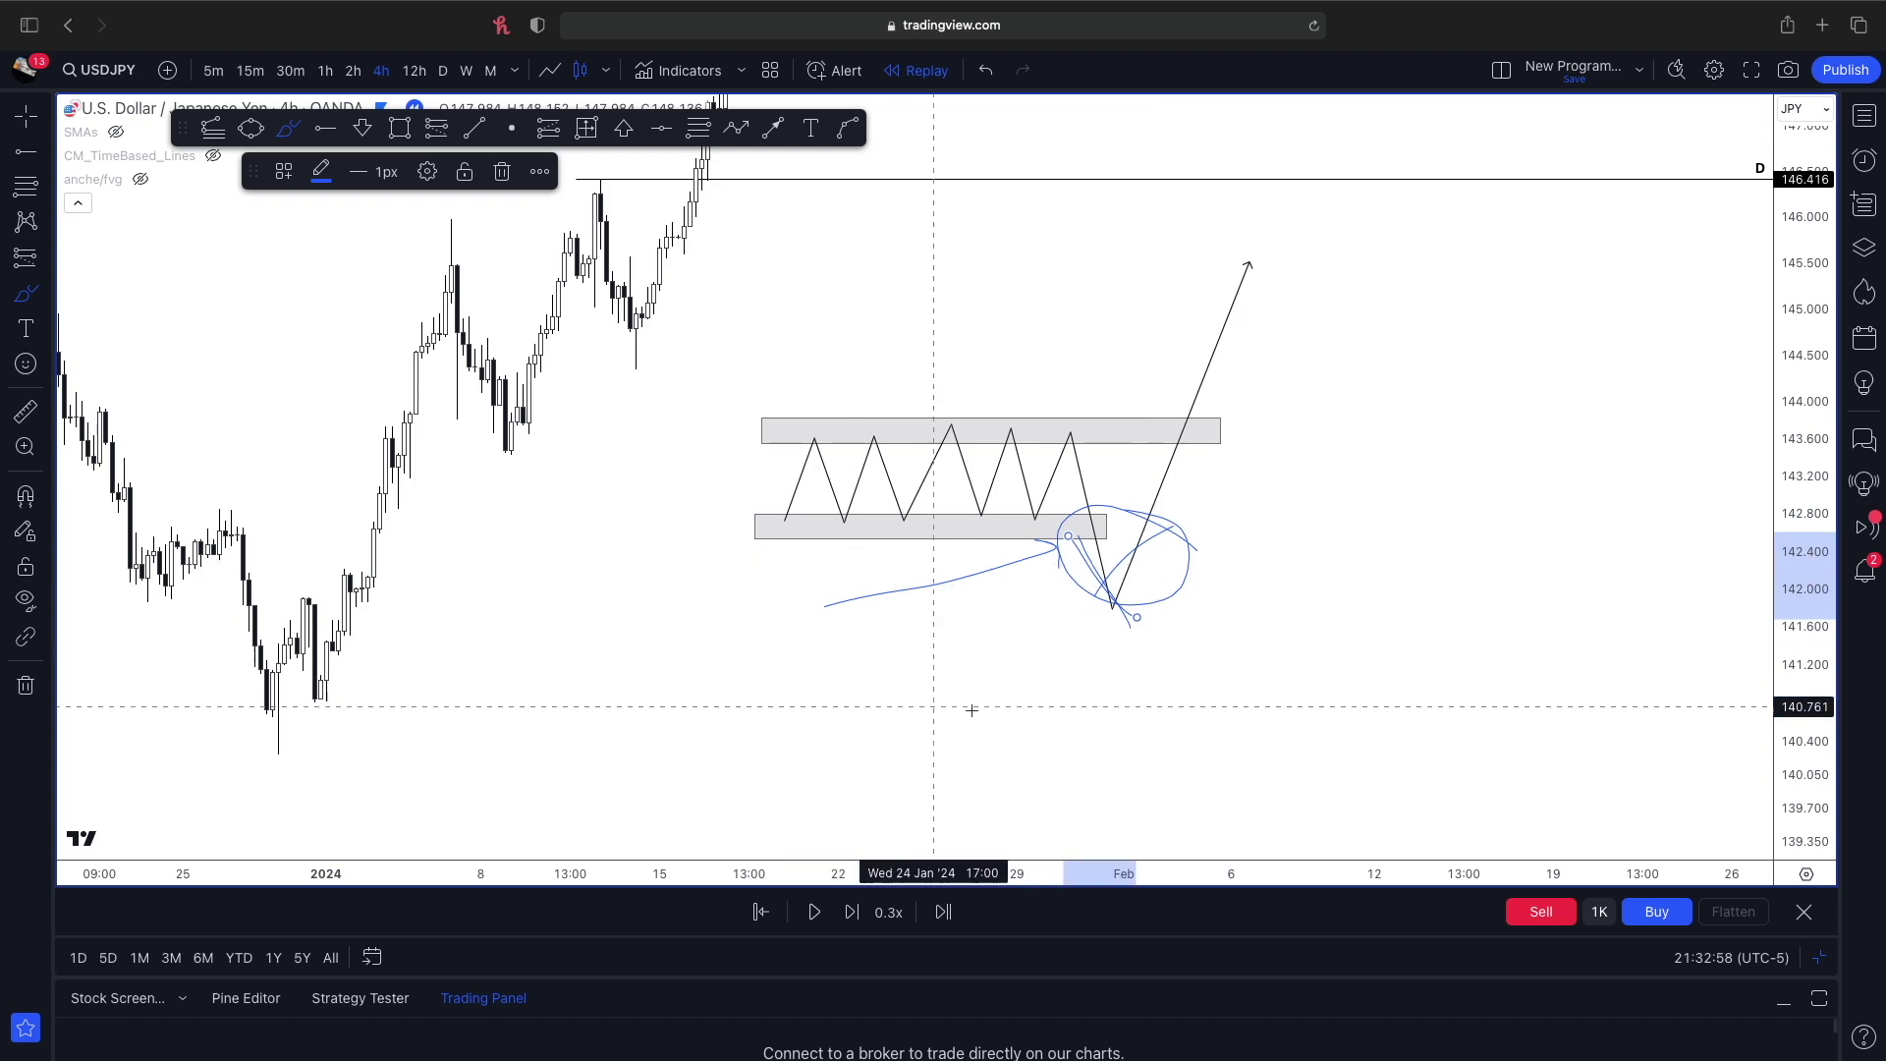
mouse_move(678, 542)
mouse_down()
mouse_move(1182, 512)
mouse_move(1023, 619)
mouse_move(1136, 708)
mouse_move(1047, 605)
mouse_up()
click(984, 73)
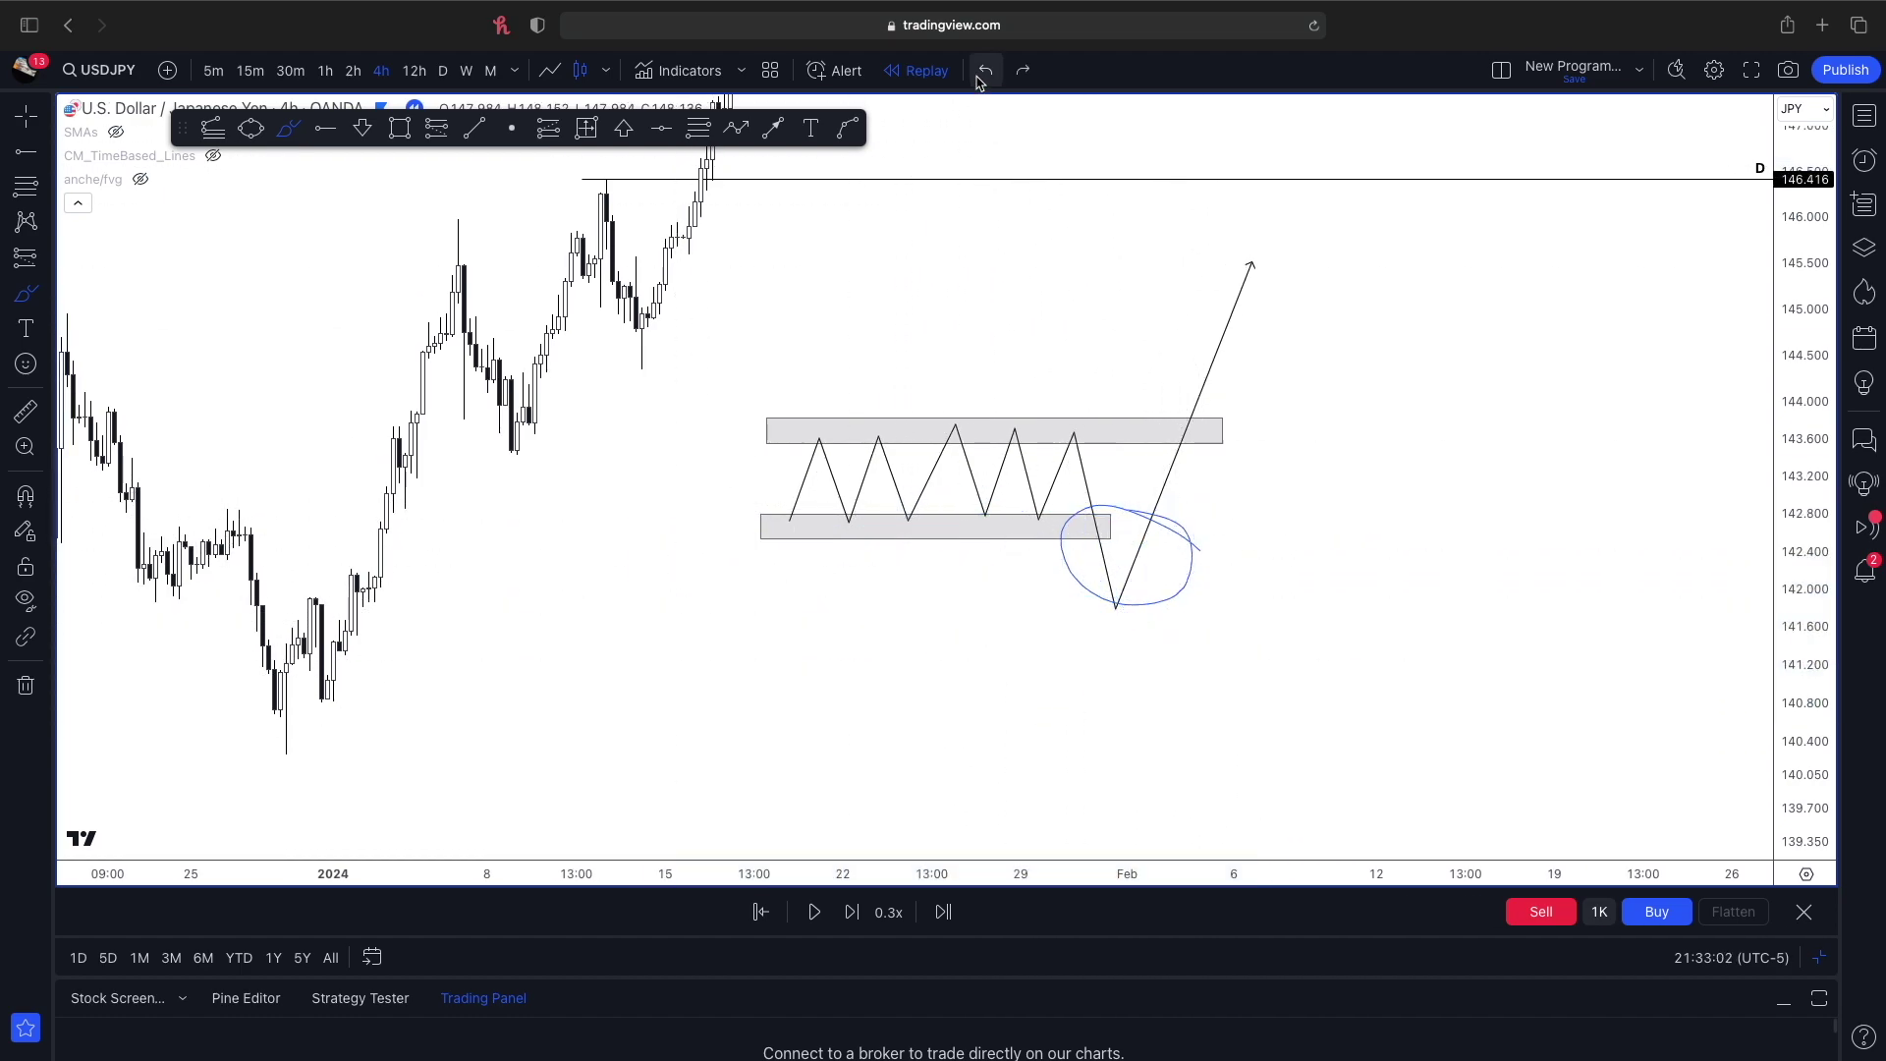
click(985, 69)
click(736, 128)
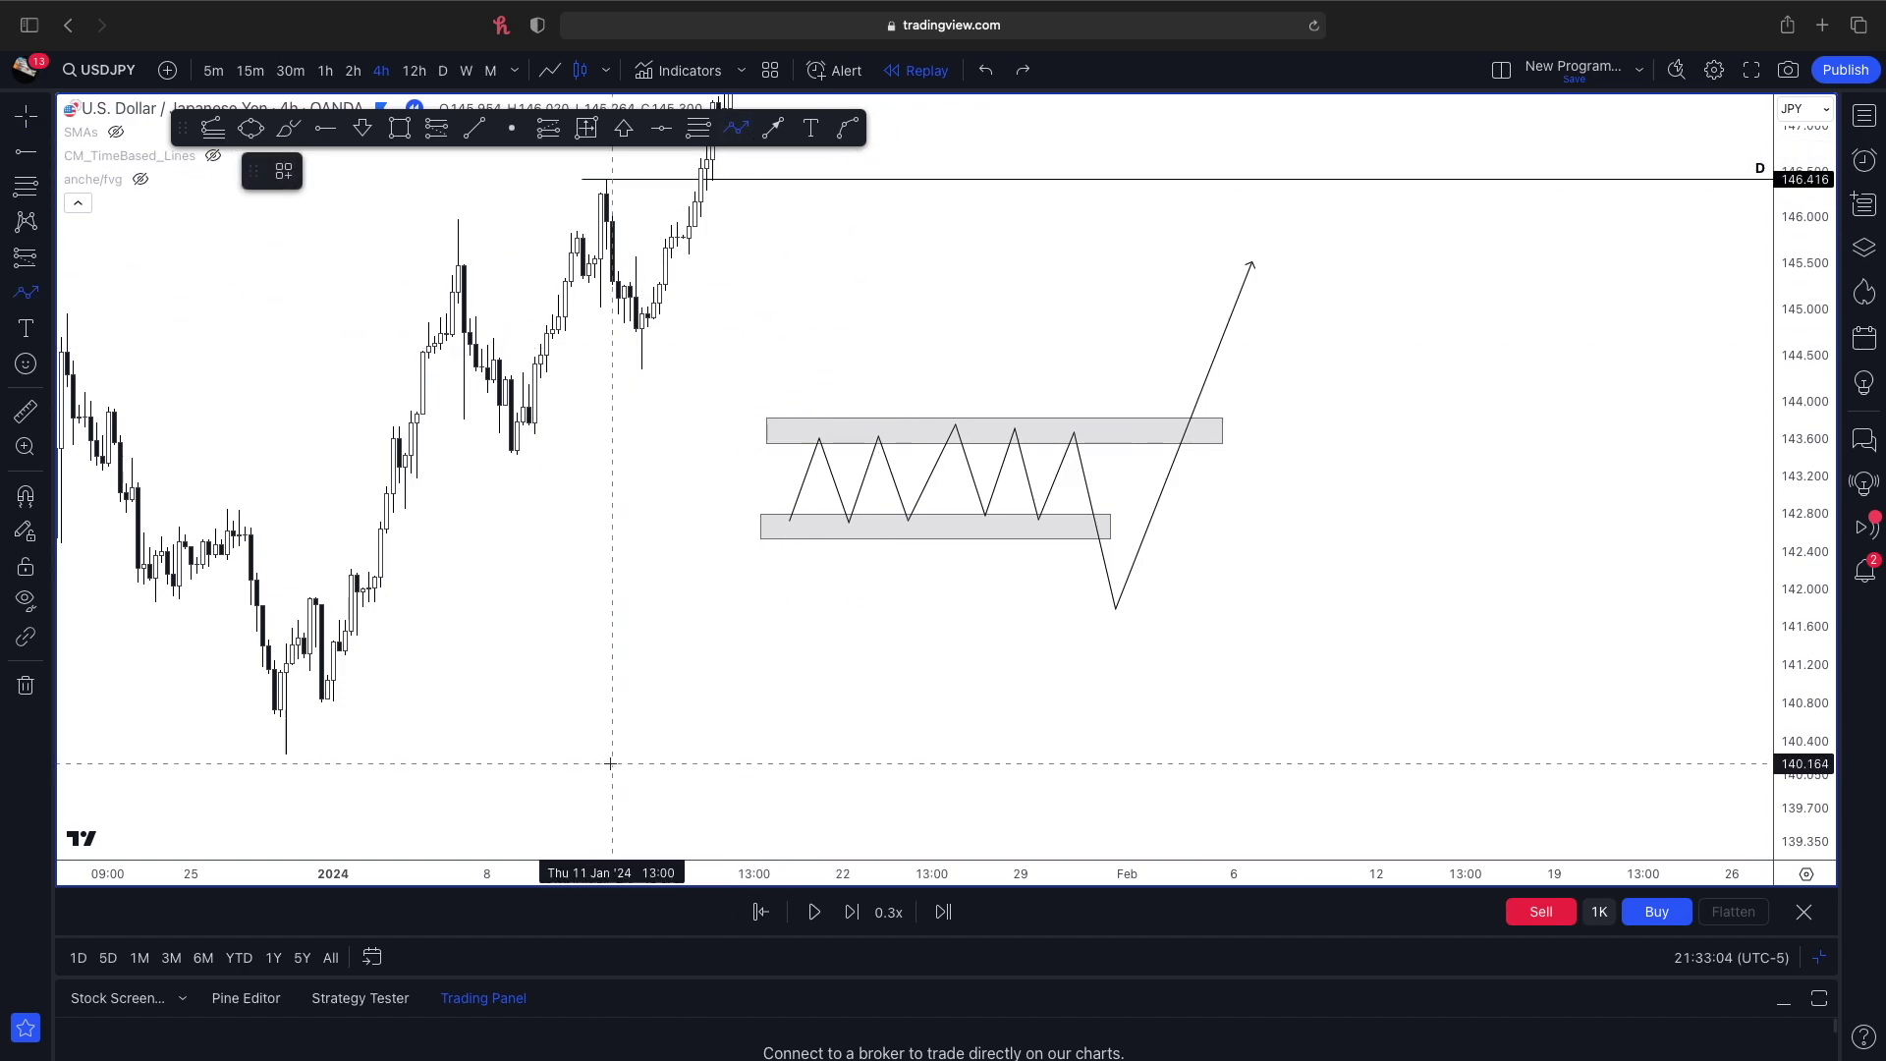
click(611, 763)
click(795, 521)
click(866, 621)
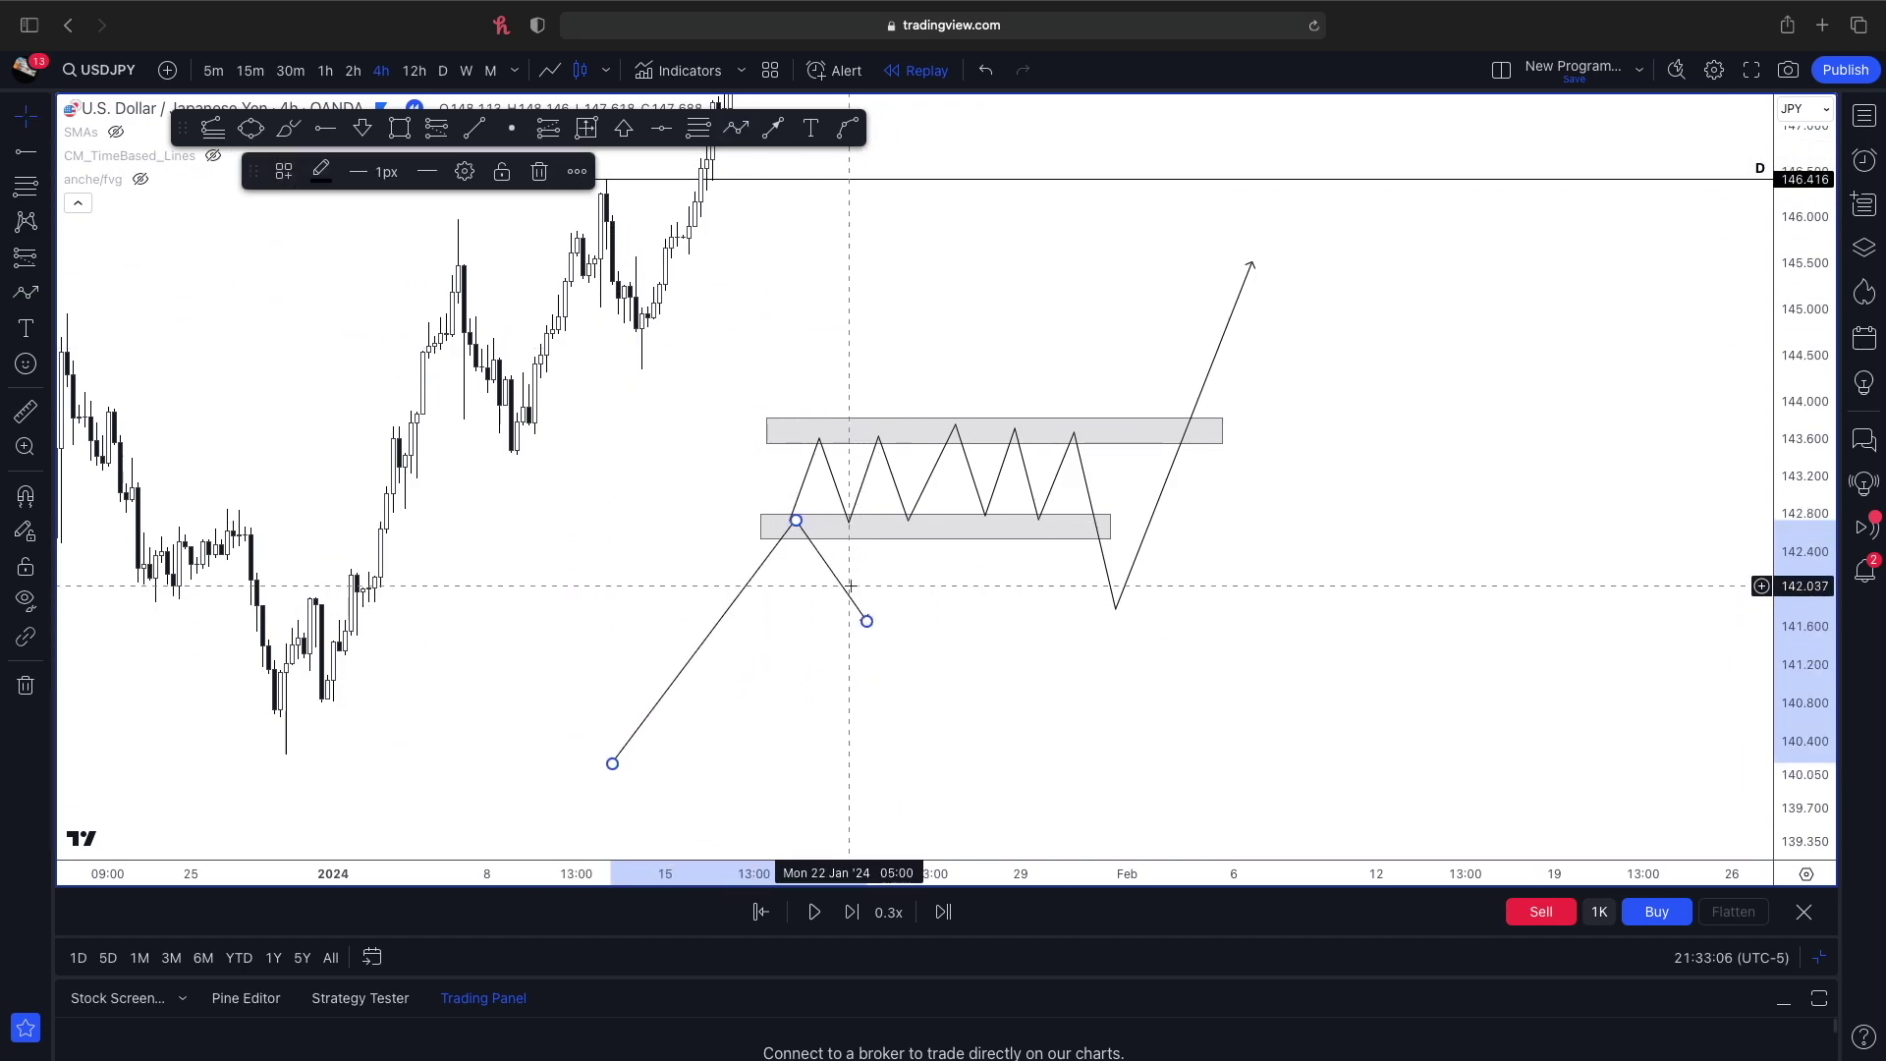
key(BackSpace)
- Draw an arrow rising from about 141.5 into the start of the zigzag at the lower zone
click(773, 129)
drag(737, 635, 788, 518)
scroll(863, 638, right, 5)
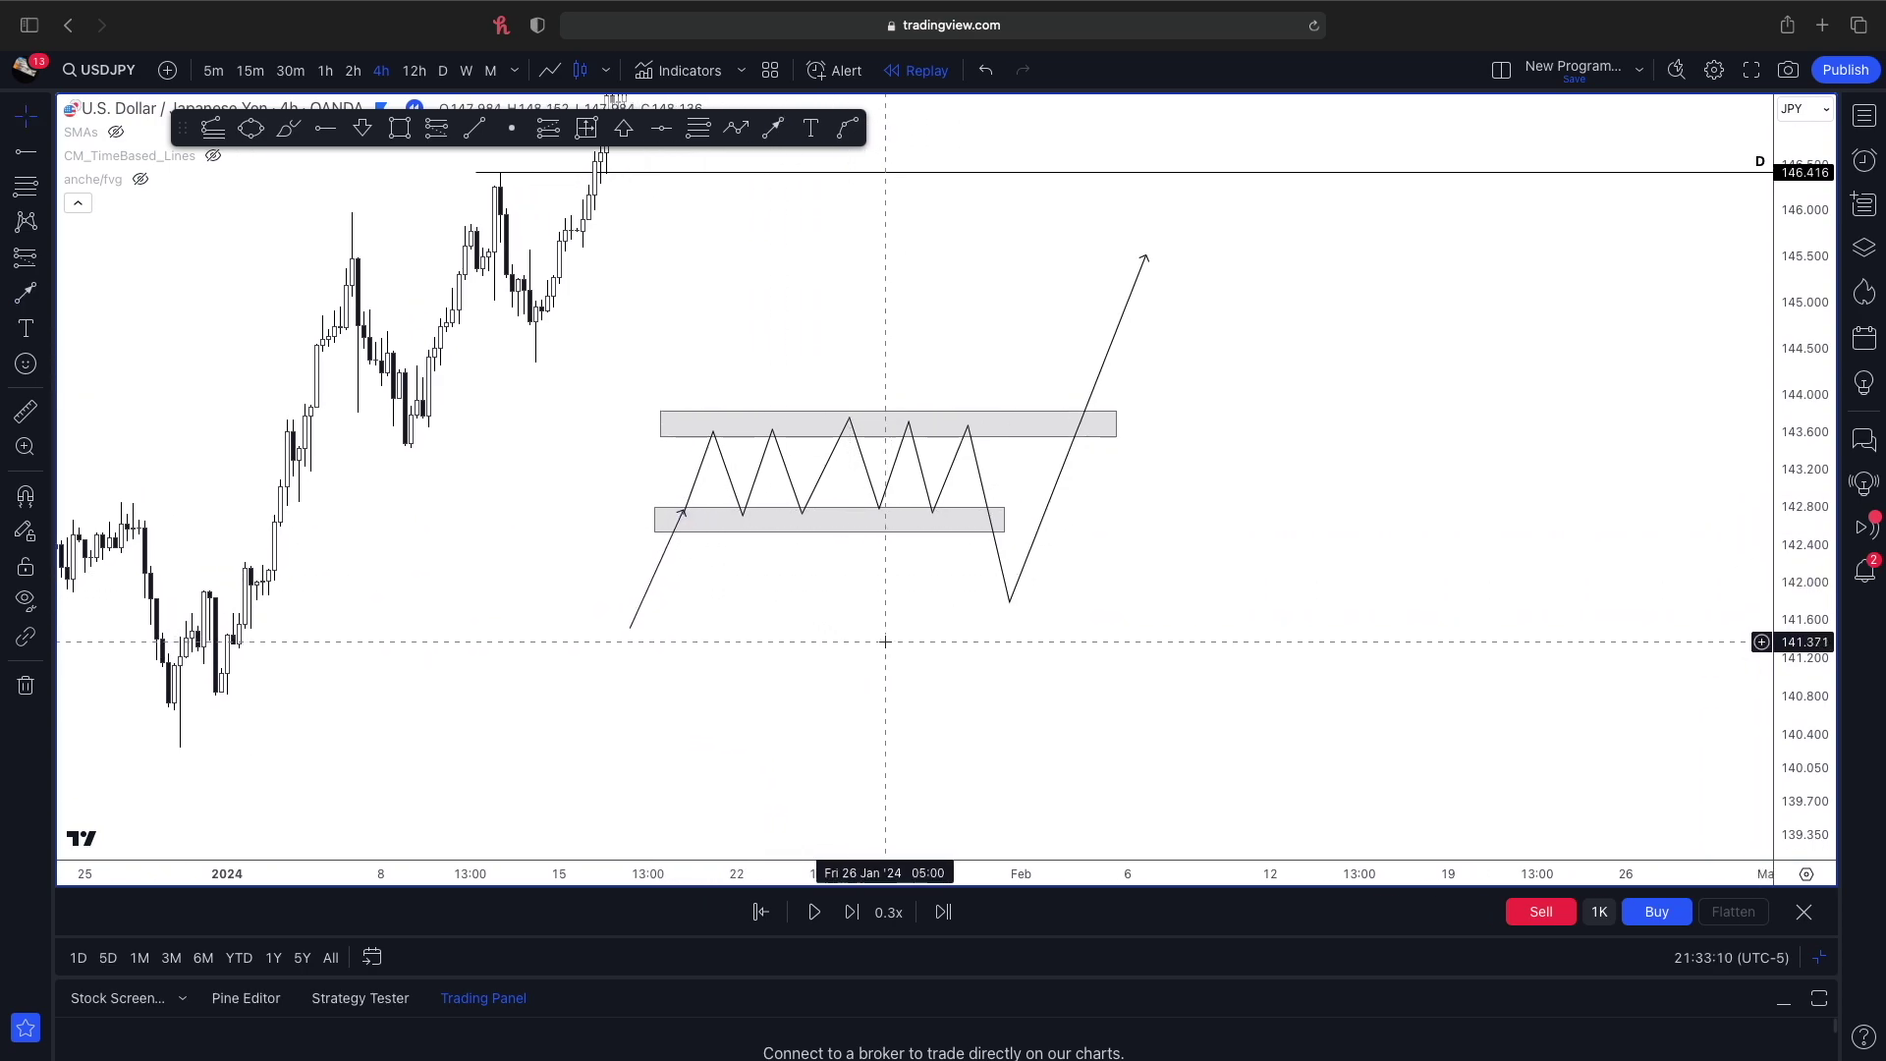
- Sketch a second zigzag path after the first, ranging between about 142.1 and 143.0, spiking to about 144.0 and falling to about 140.9
click(736, 128)
click(1246, 492)
click(1288, 580)
click(1317, 494)
click(1347, 578)
click(1376, 495)
click(1412, 570)
click(1441, 490)
click(1479, 562)
click(1536, 394)
double_click(1607, 689)
drag(1203, 531, 1184, 520)
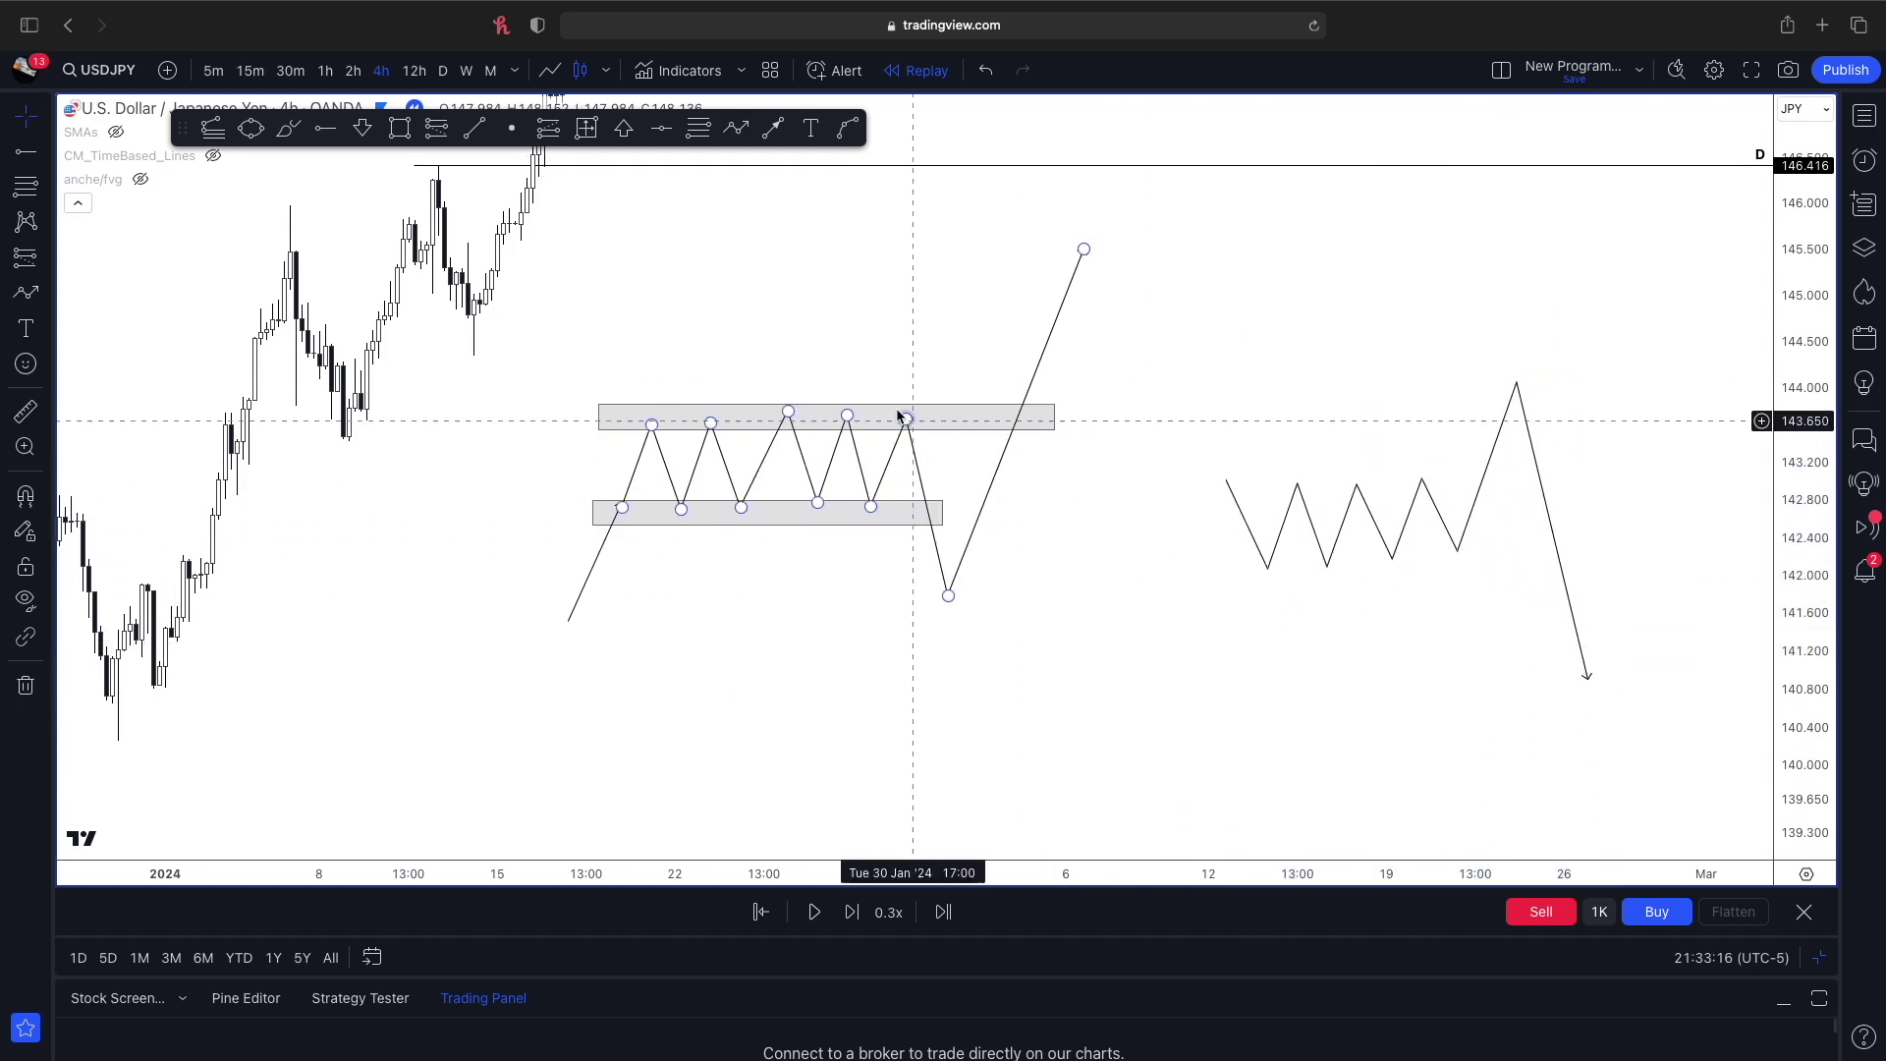
- Shade the second zigzag's highs and lows with two grey rectangles, around 143.0 and 142.1
click(424, 130)
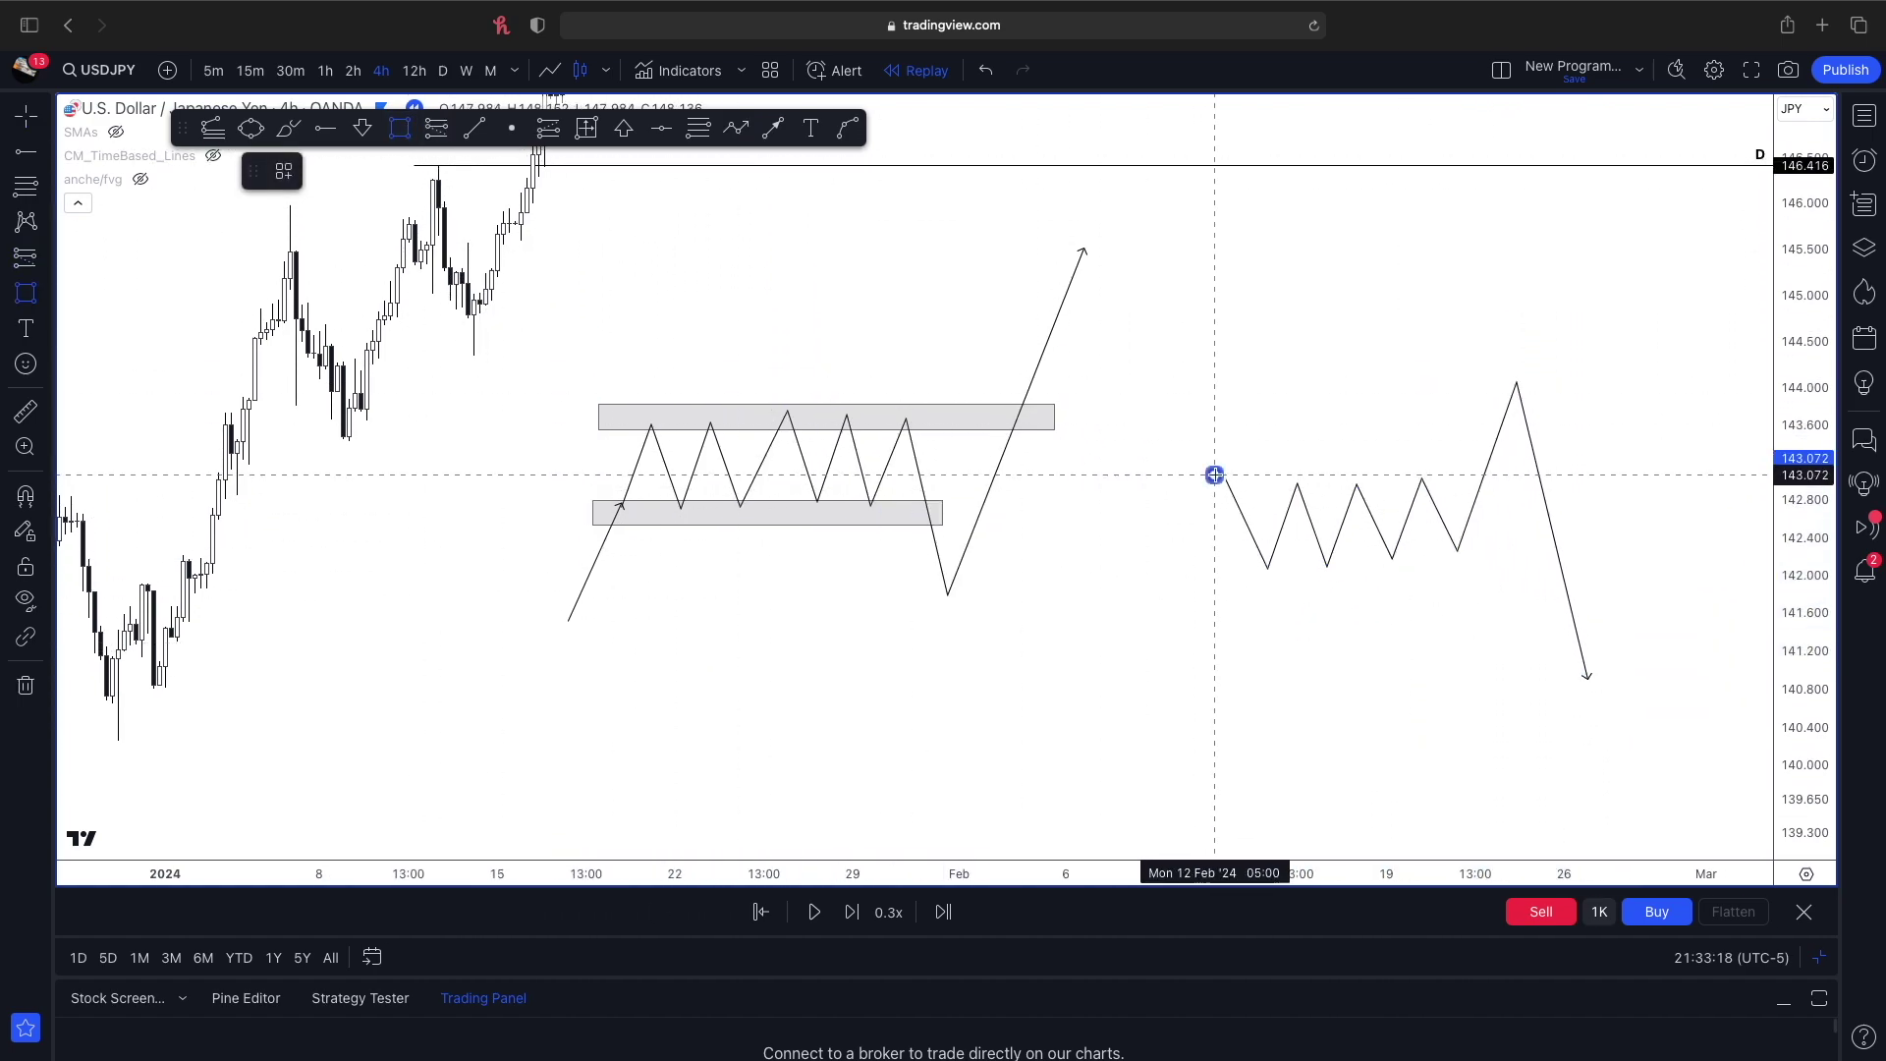
drag(1214, 475, 1547, 493)
click(1290, 498)
mouse_move(1238, 556)
mouse_down()
mouse_move(1234, 579)
mouse_move(1570, 578)
mouse_up()
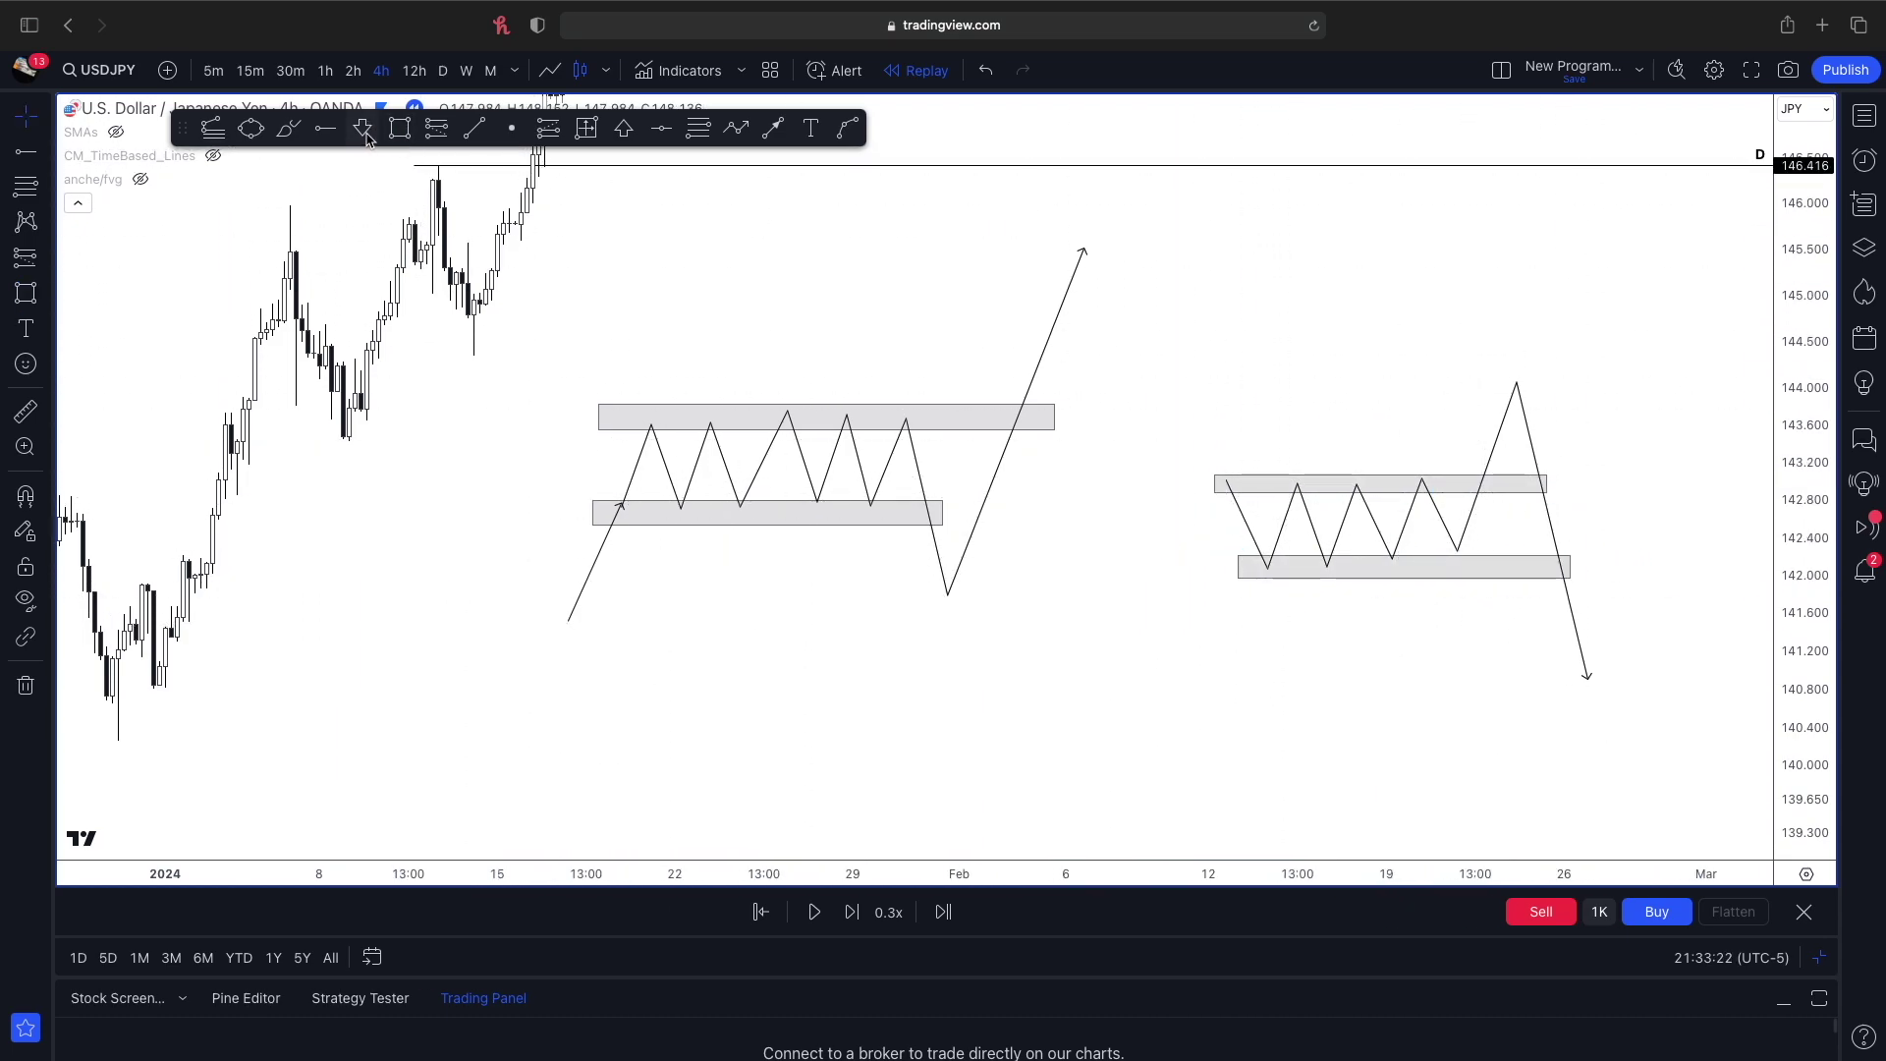
- Draw an arrow falling from about 144.6 to the start of the second zigzag
click(775, 128)
click(1161, 334)
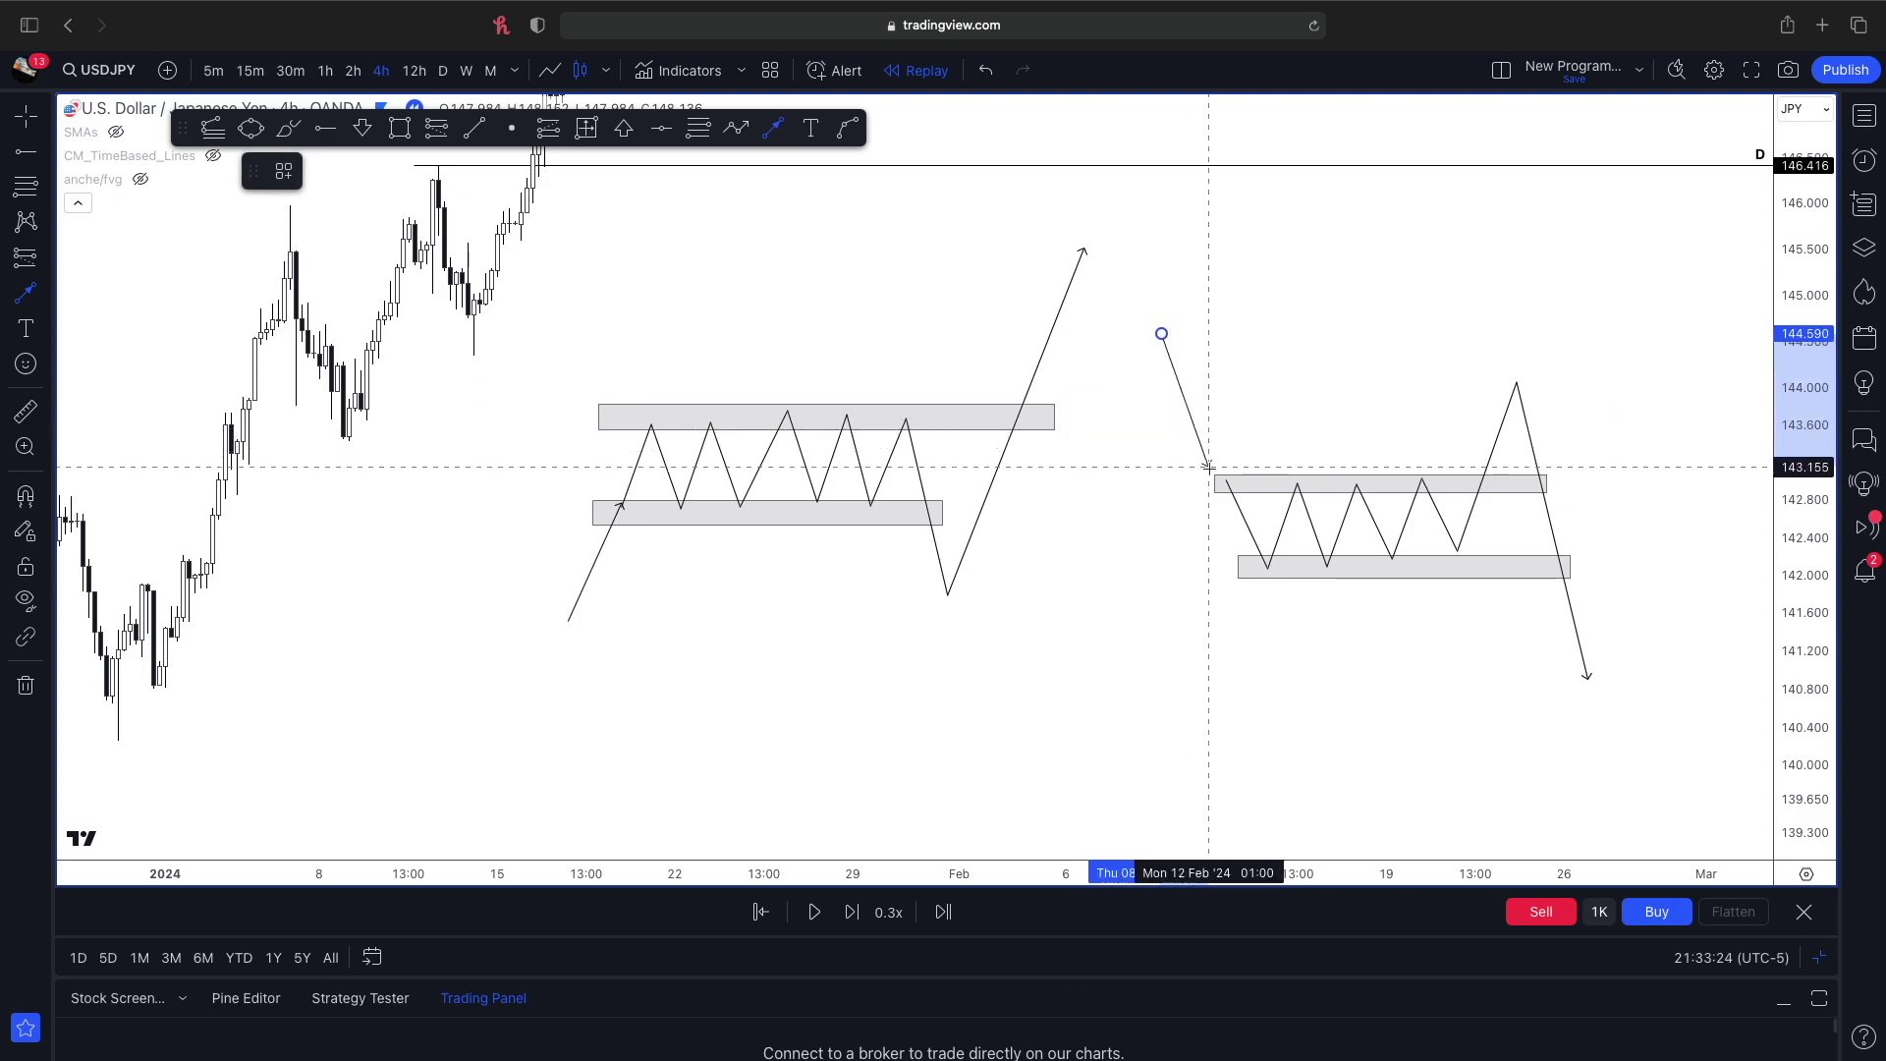
double_click(1225, 480)
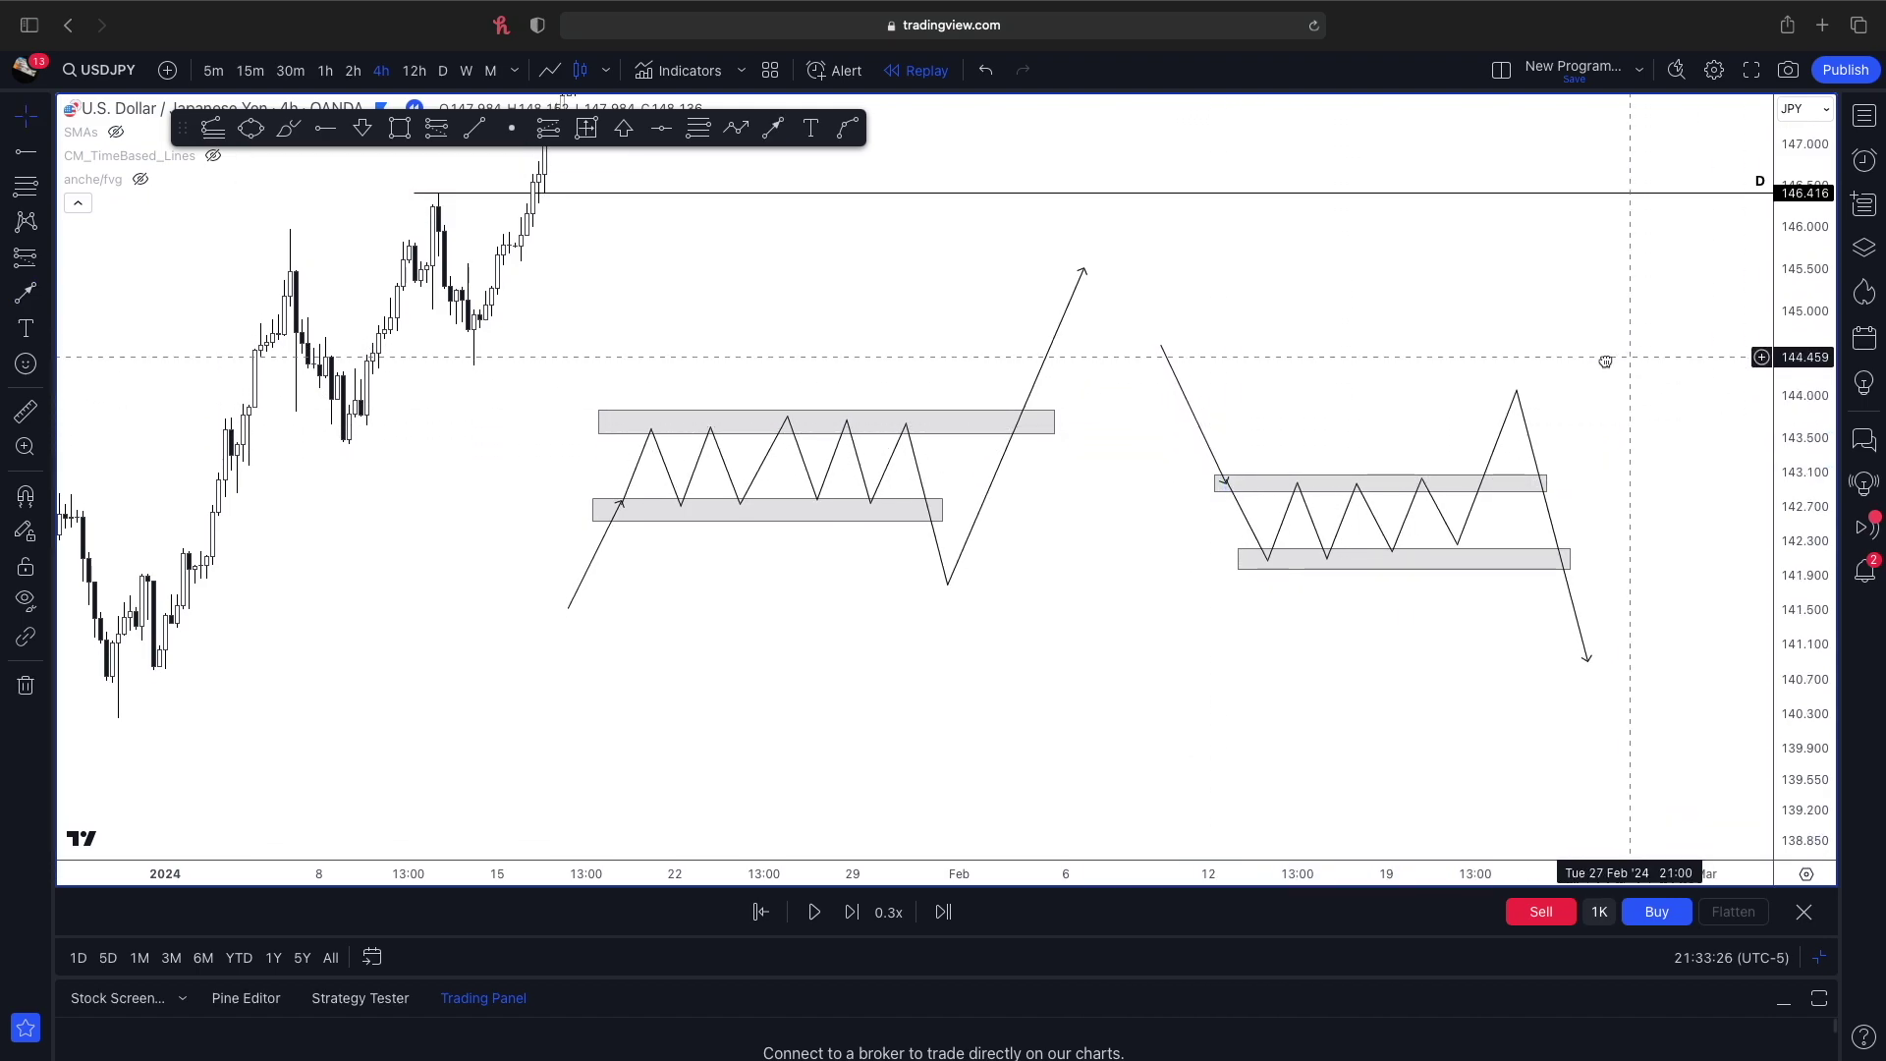
click(768, 506)
click(1548, 253)
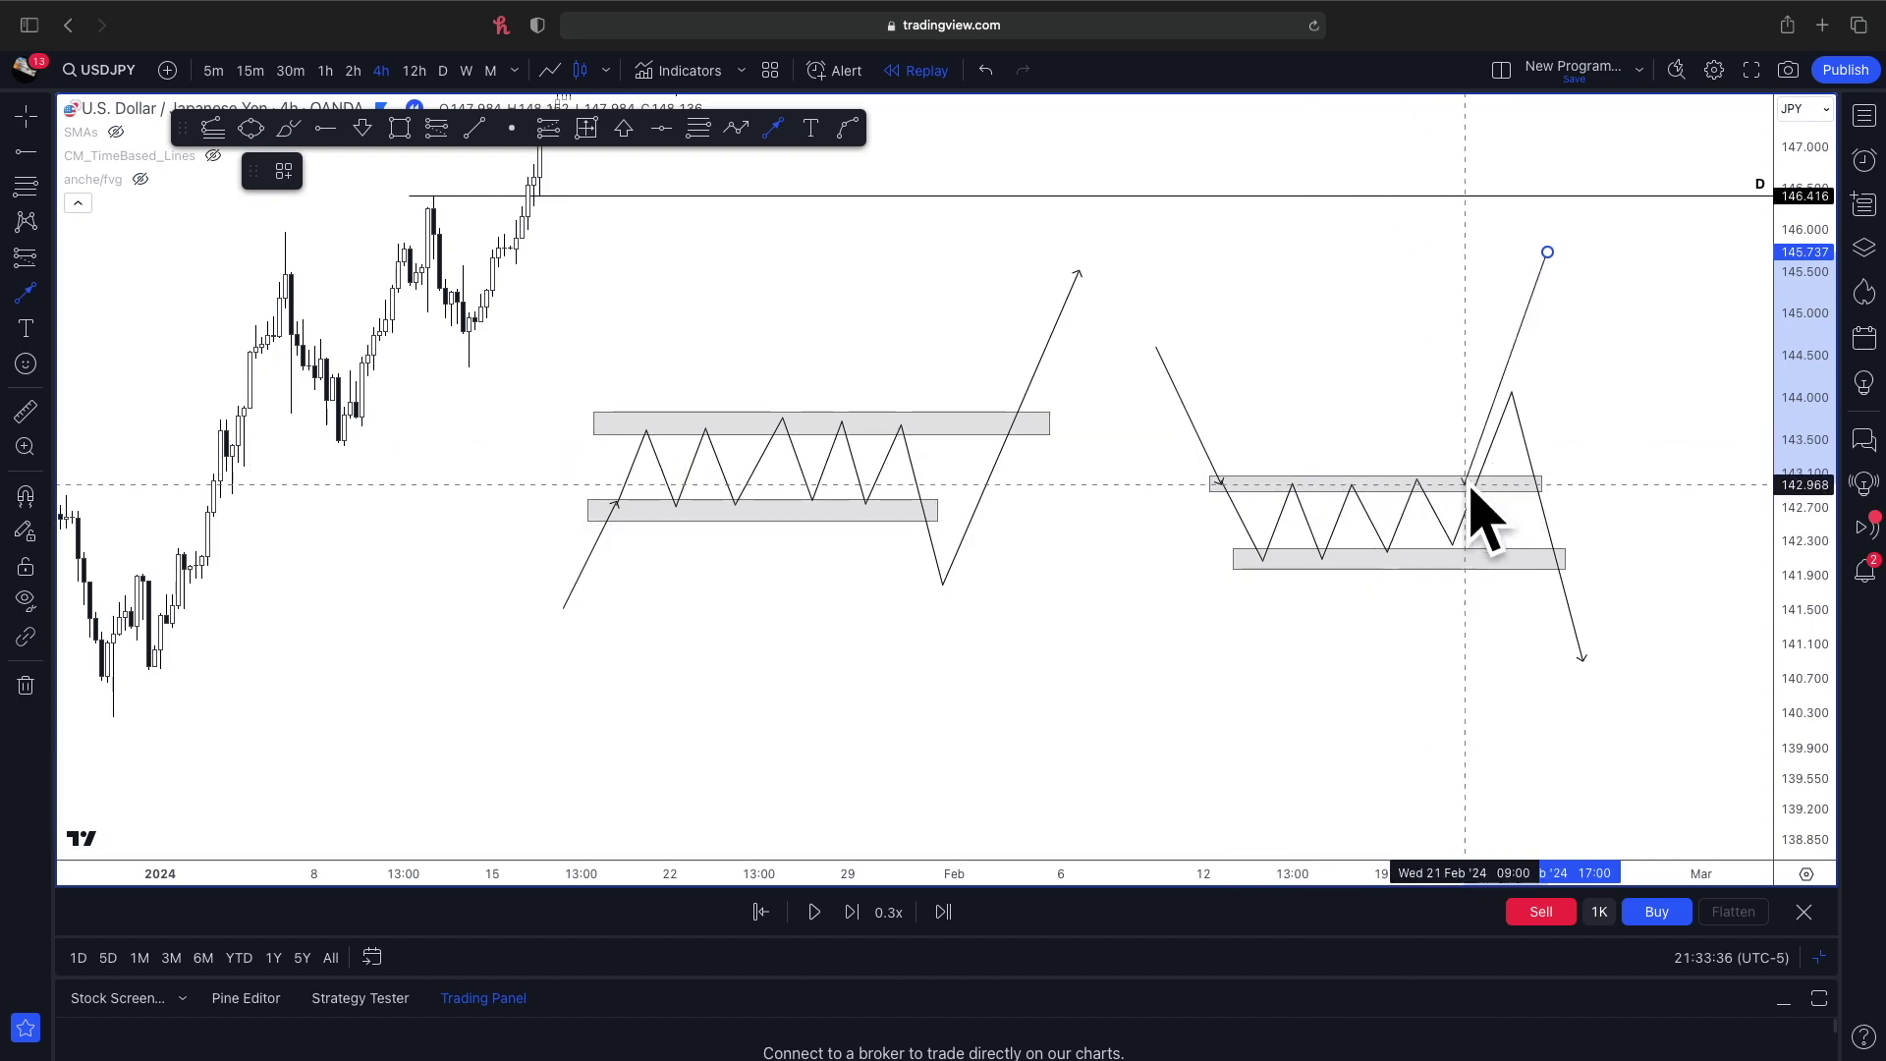
key(Escape)
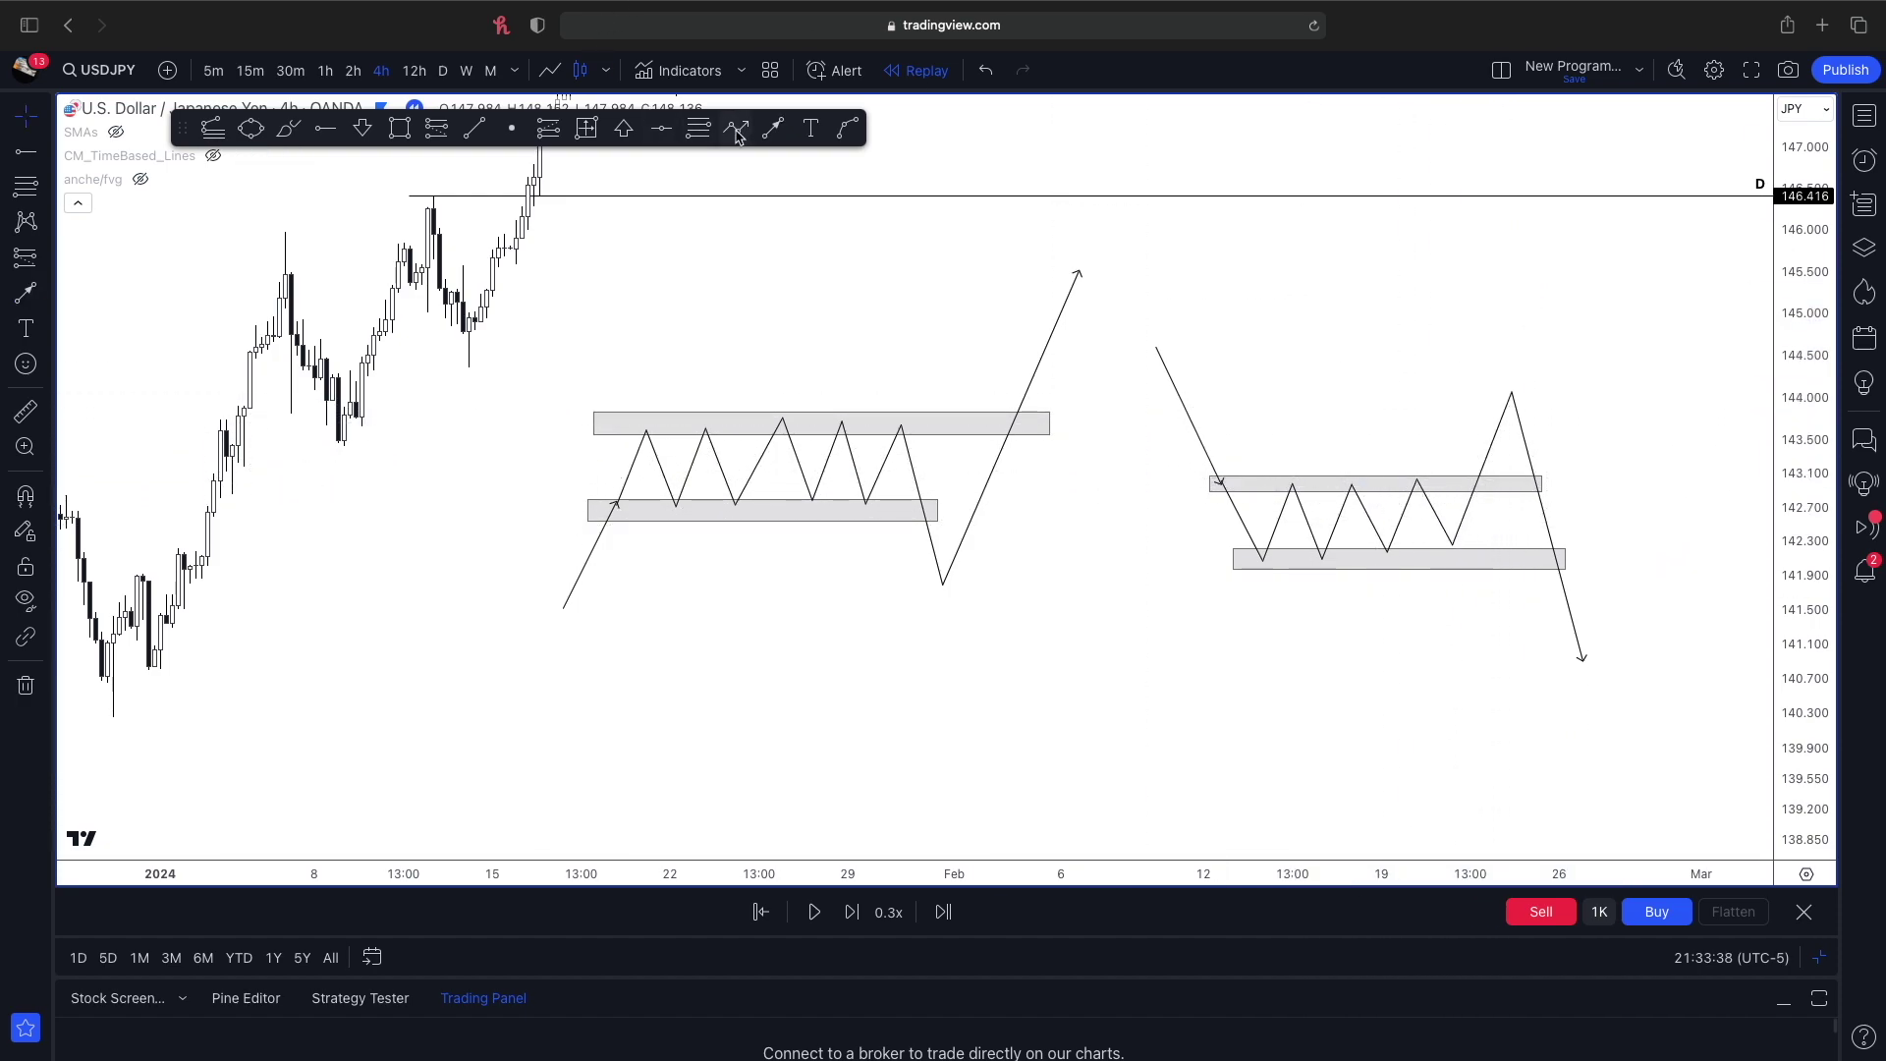
- Draw a short horizontal trend line across the second sketch's peak at about 144.0
click(473, 128)
click(1578, 394)
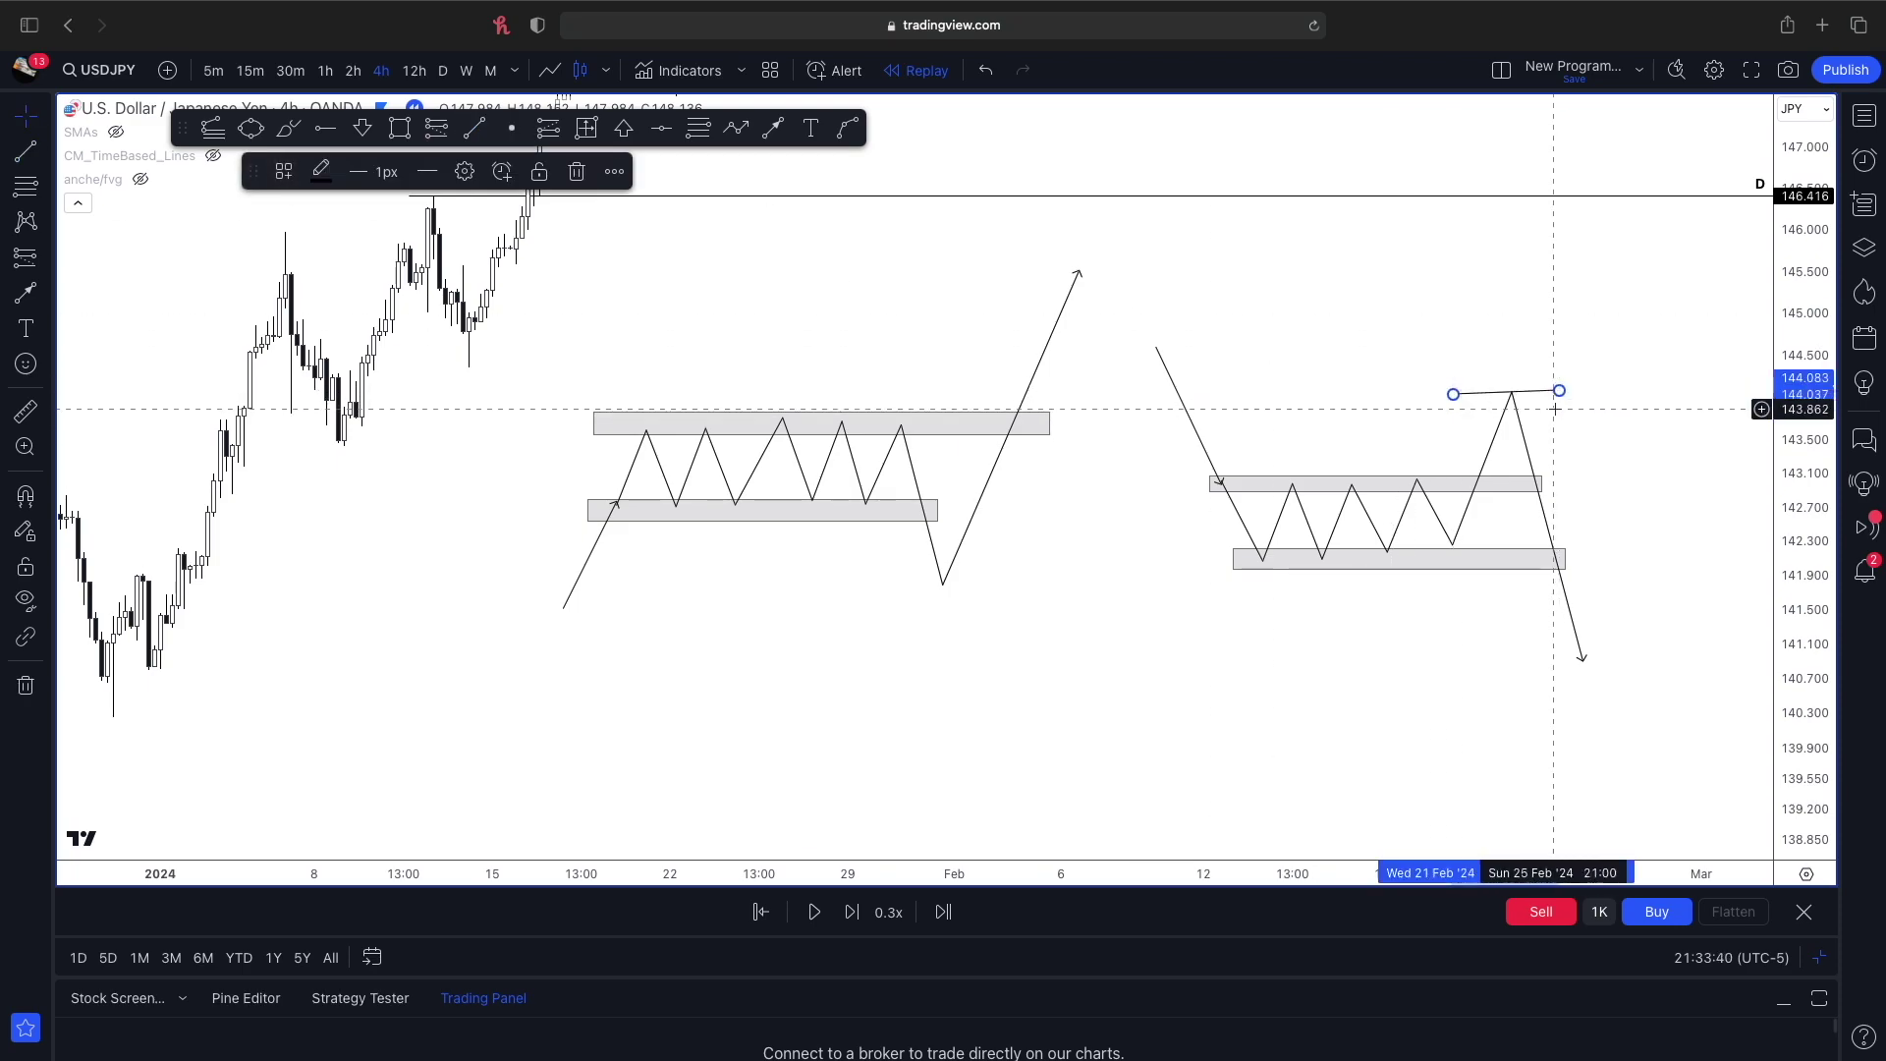
click(771, 130)
click(996, 632)
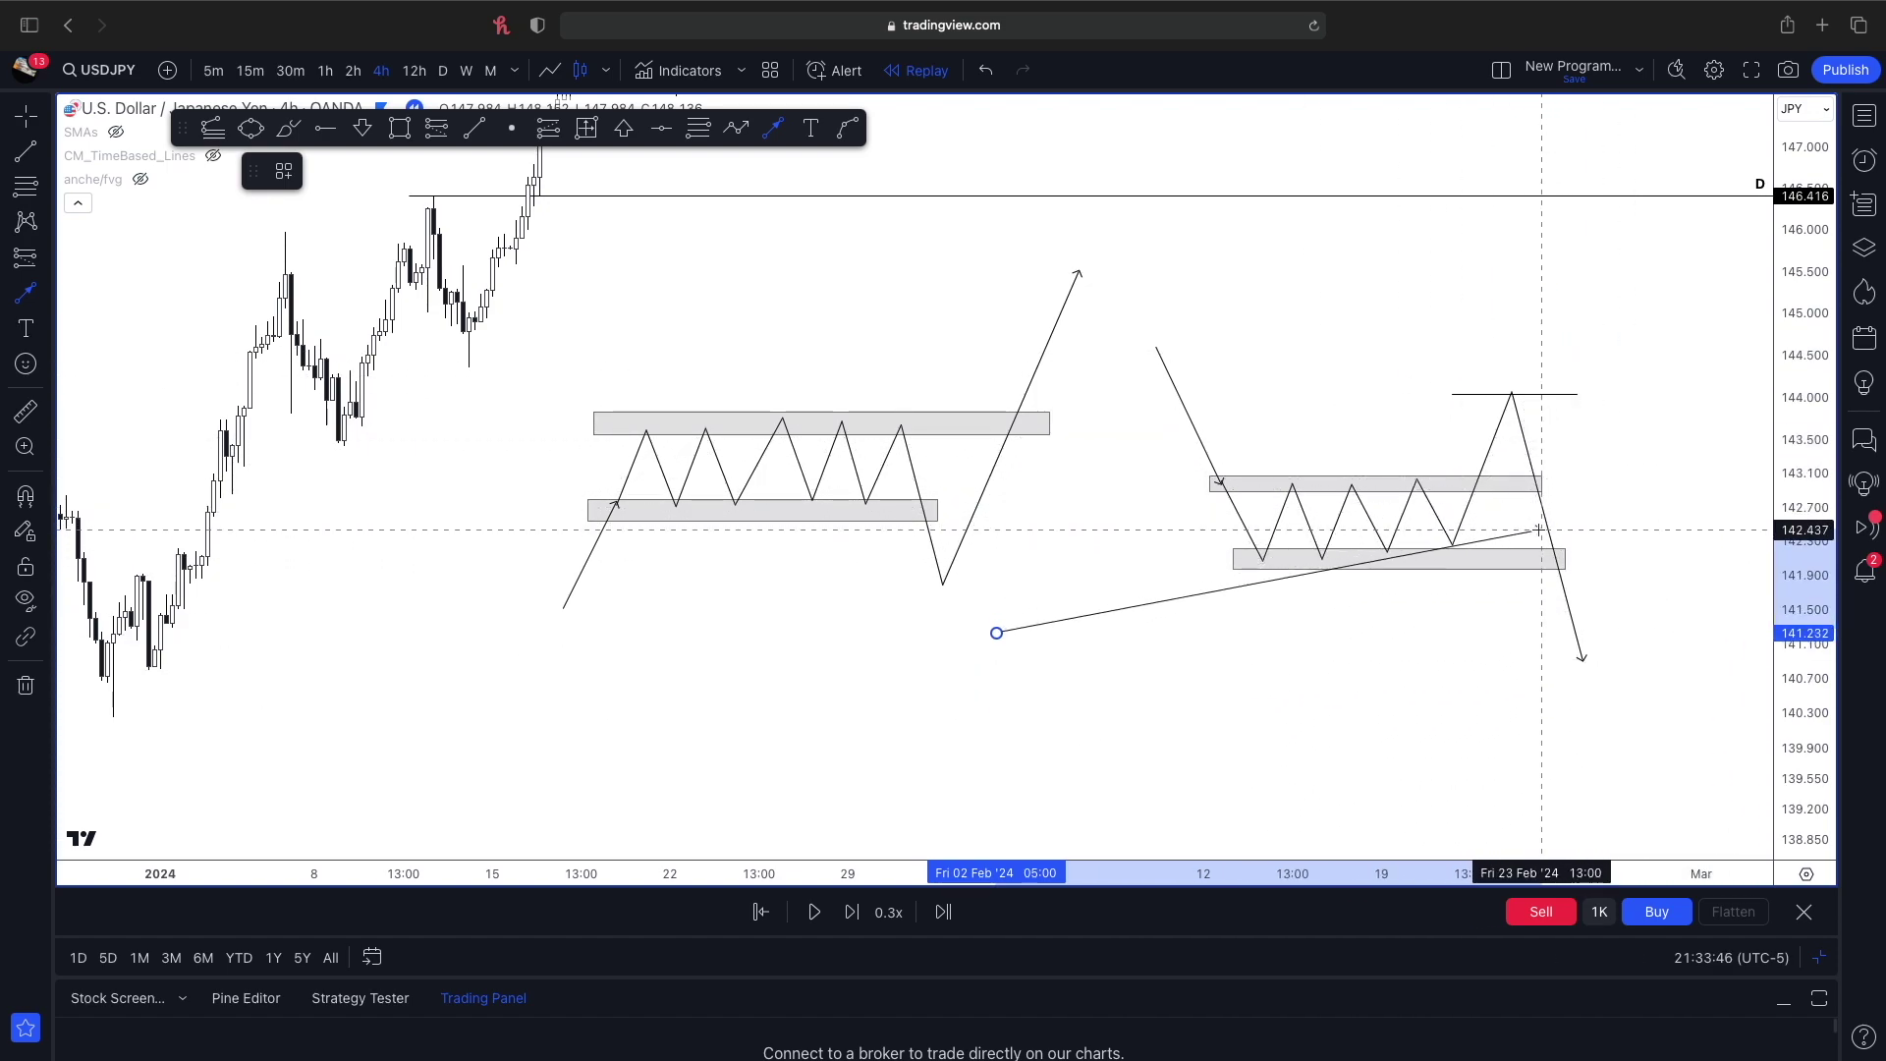
key(Escape)
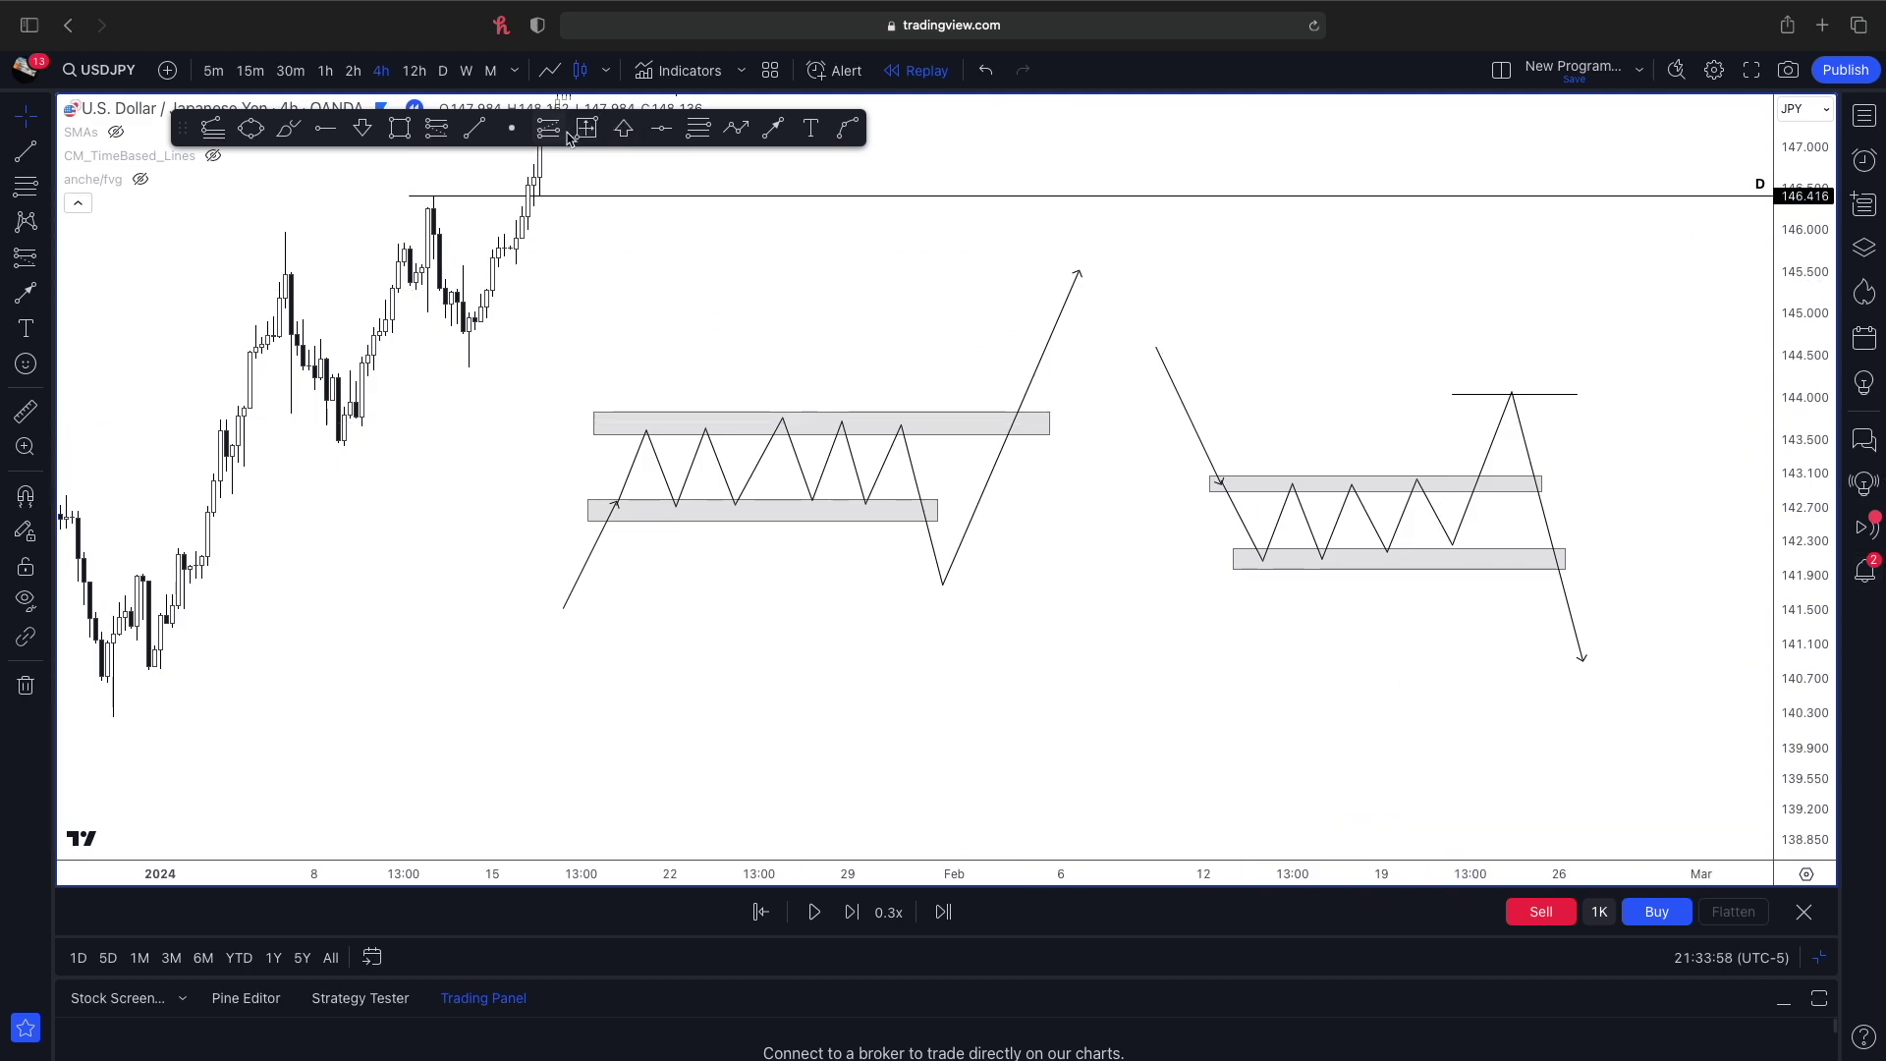
- Draw near-horizontal trend lines just above the upper zone and just below the lower zone of the bullish sketch
click(470, 127)
click(634, 400)
click(907, 400)
click(475, 128)
click(665, 539)
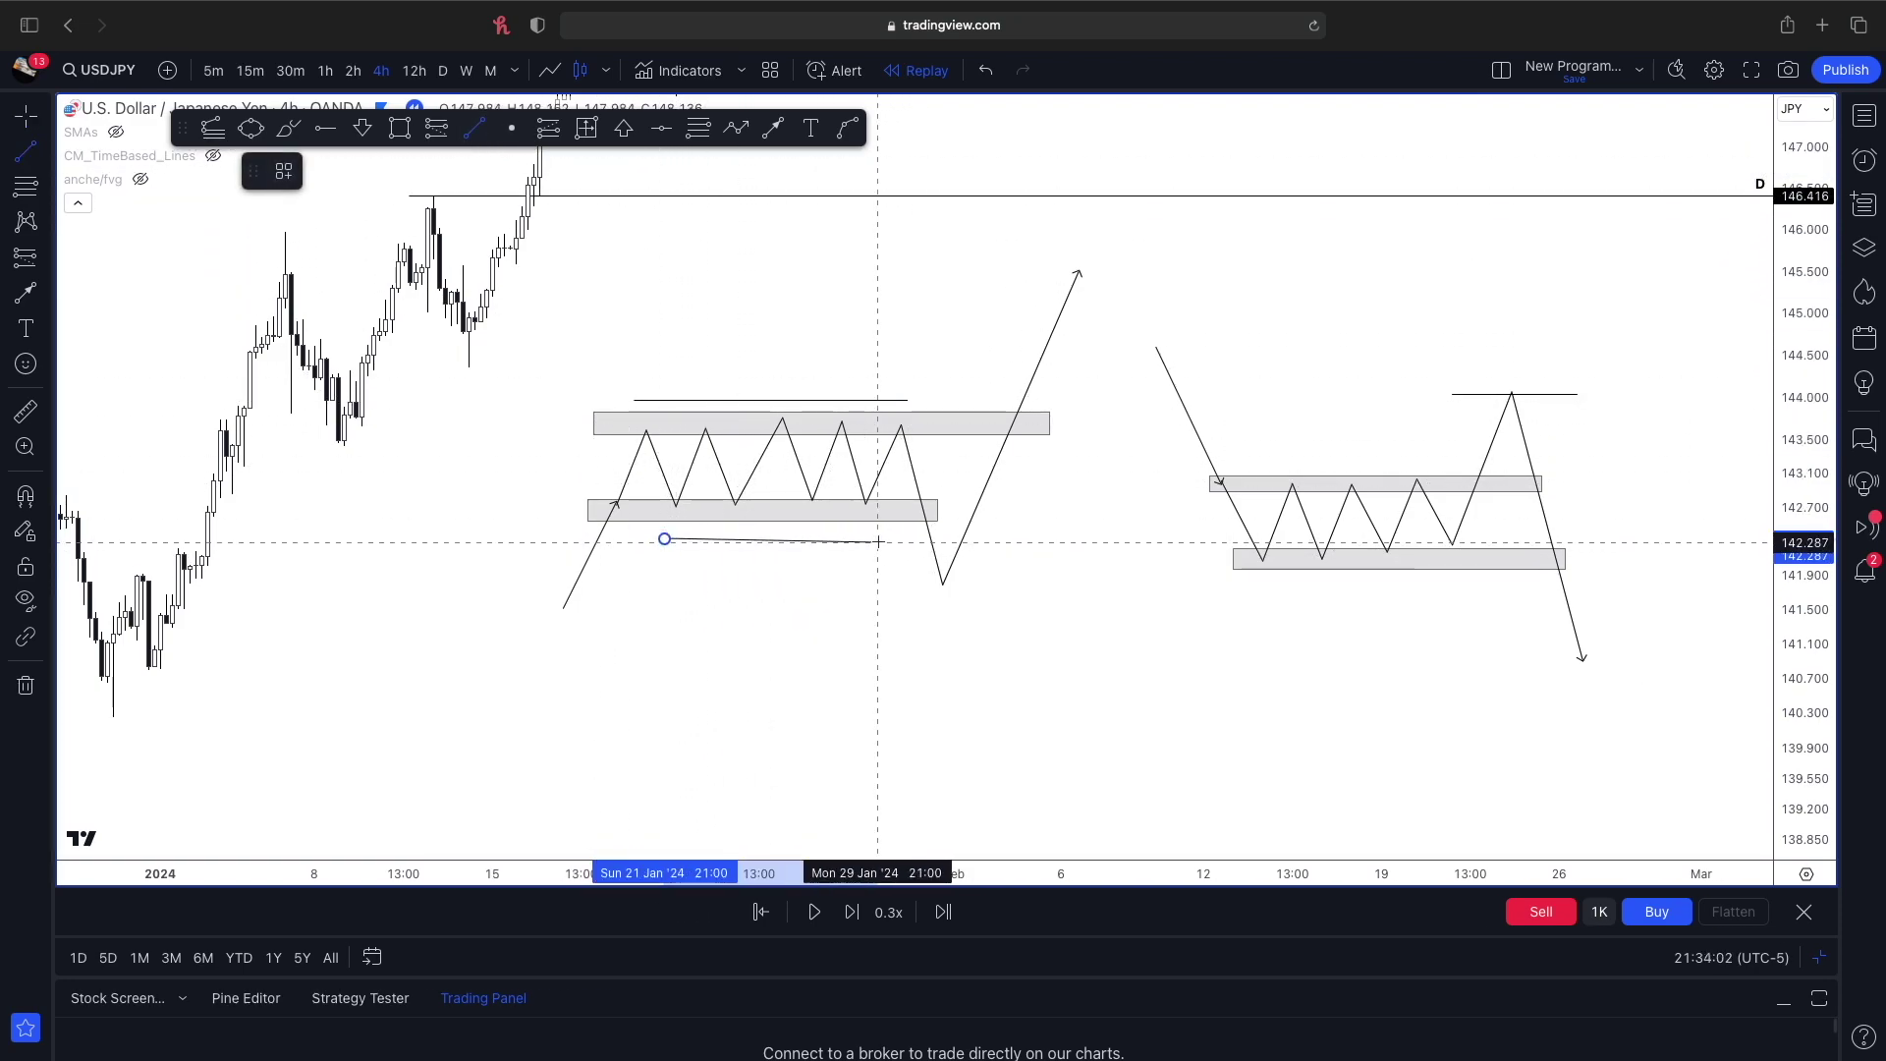
click(896, 537)
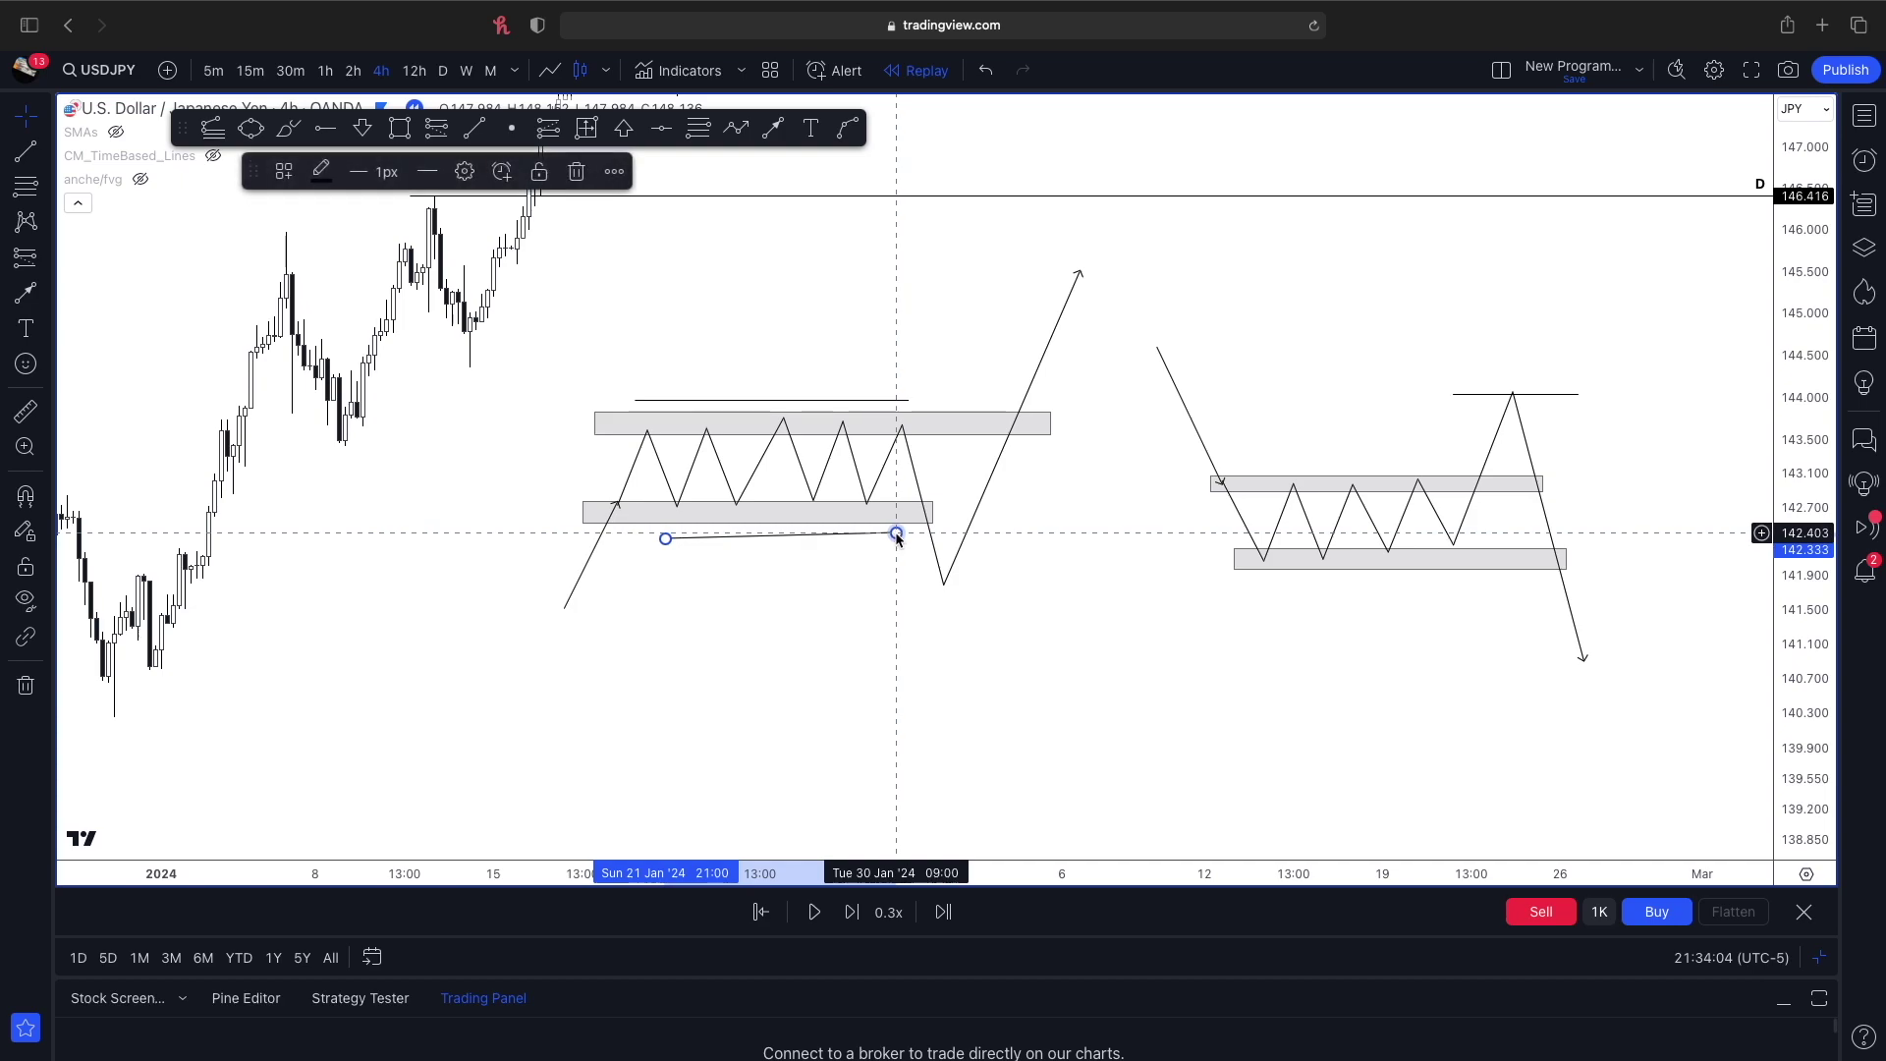
- Draw horizontal trend lines just above the upper zone and just below the lower zone of the bearish sketch
click(474, 127)
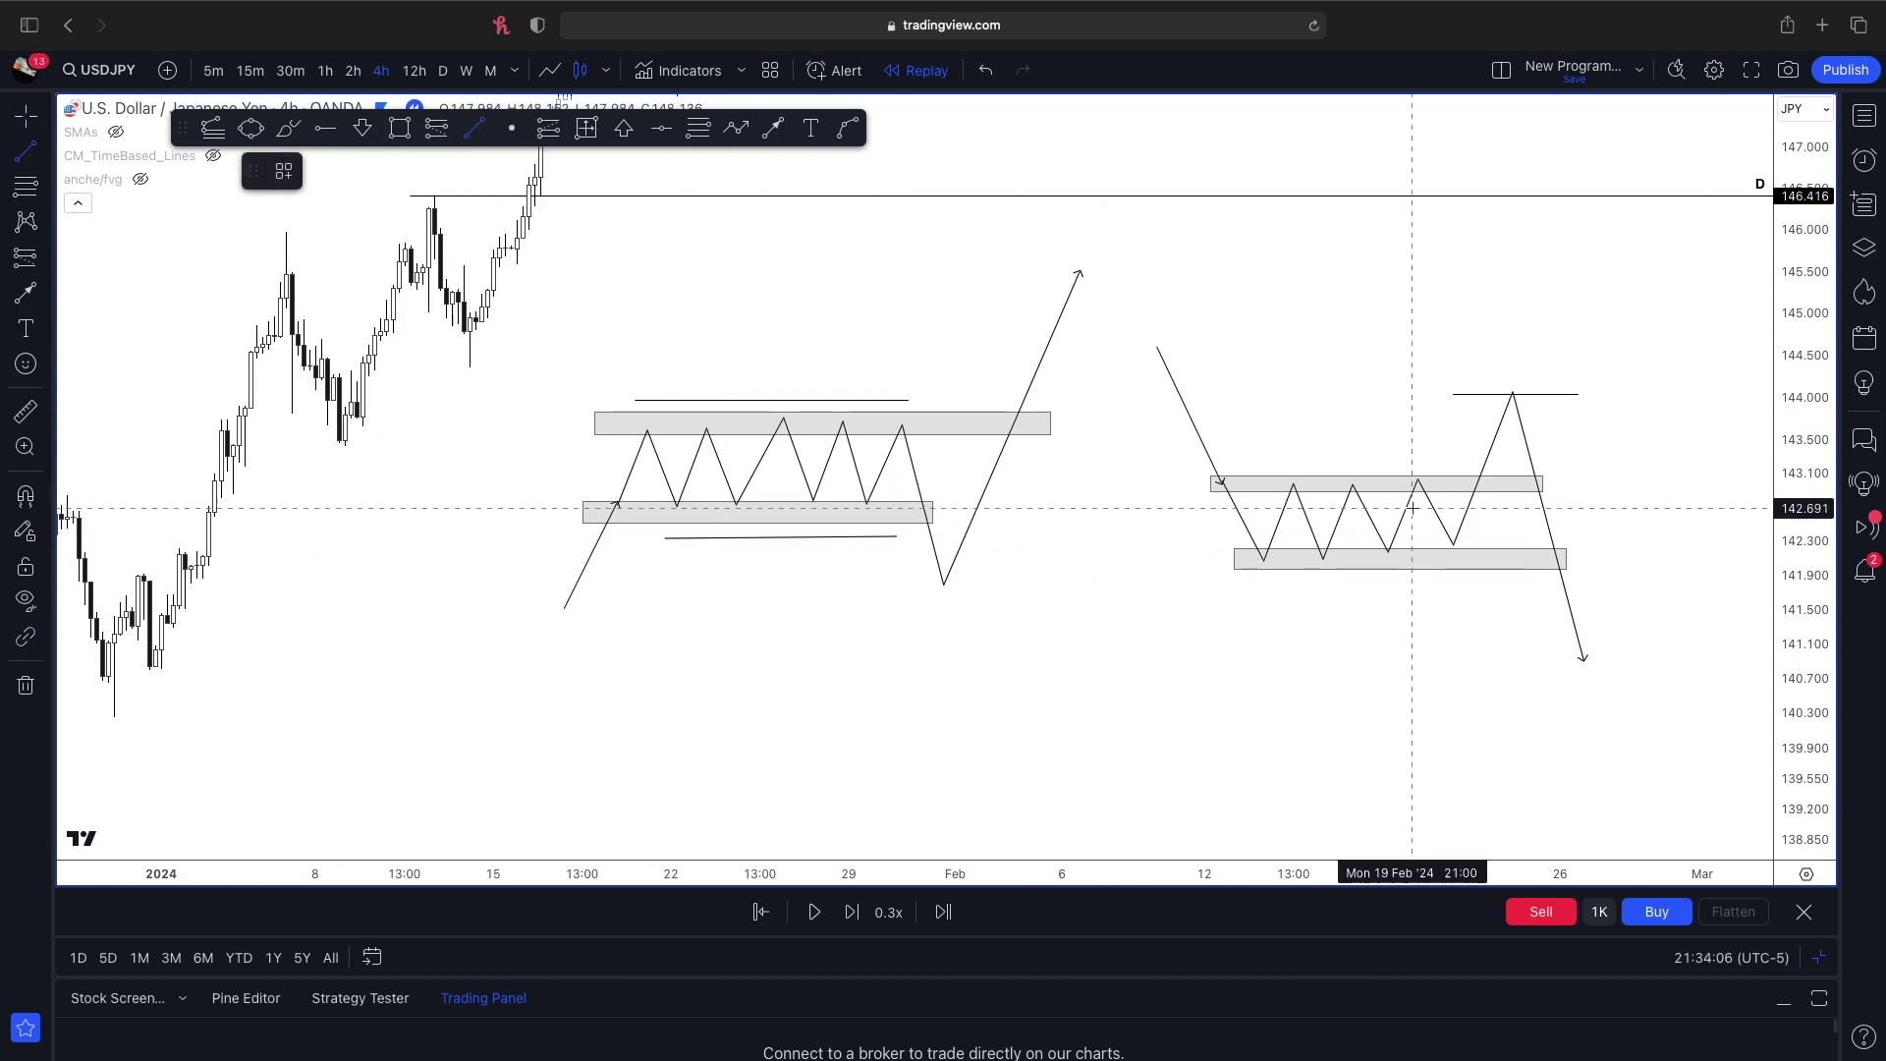
drag(1264, 467, 1460, 468)
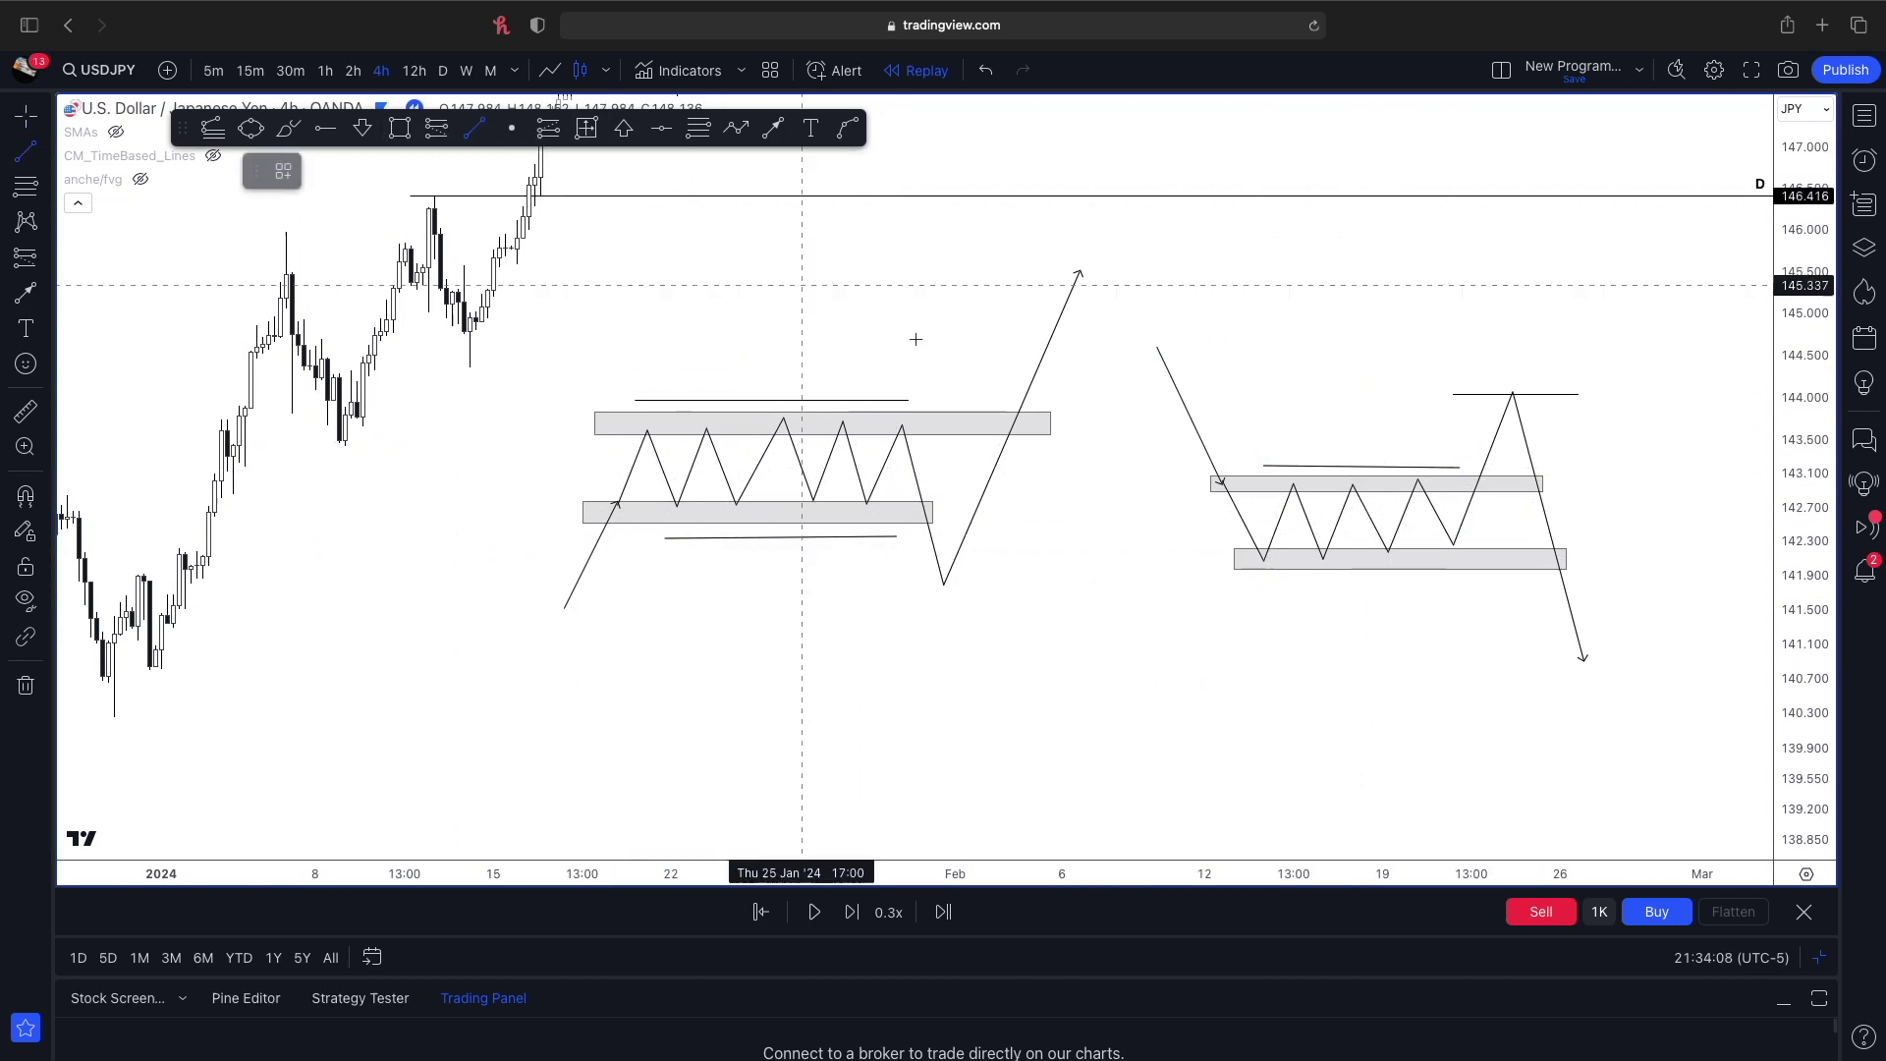
mouse_move(1252, 593)
mouse_down()
mouse_move(1427, 589)
mouse_move(1398, 625)
mouse_move(1097, 594)
mouse_up()
click(1489, 592)
- Delete the trend line just above the bearish sketch's upper zone
click(1440, 631)
mouse_move(1158, 460)
mouse_down()
mouse_move(1141, 474)
mouse_move(1165, 456)
mouse_up()
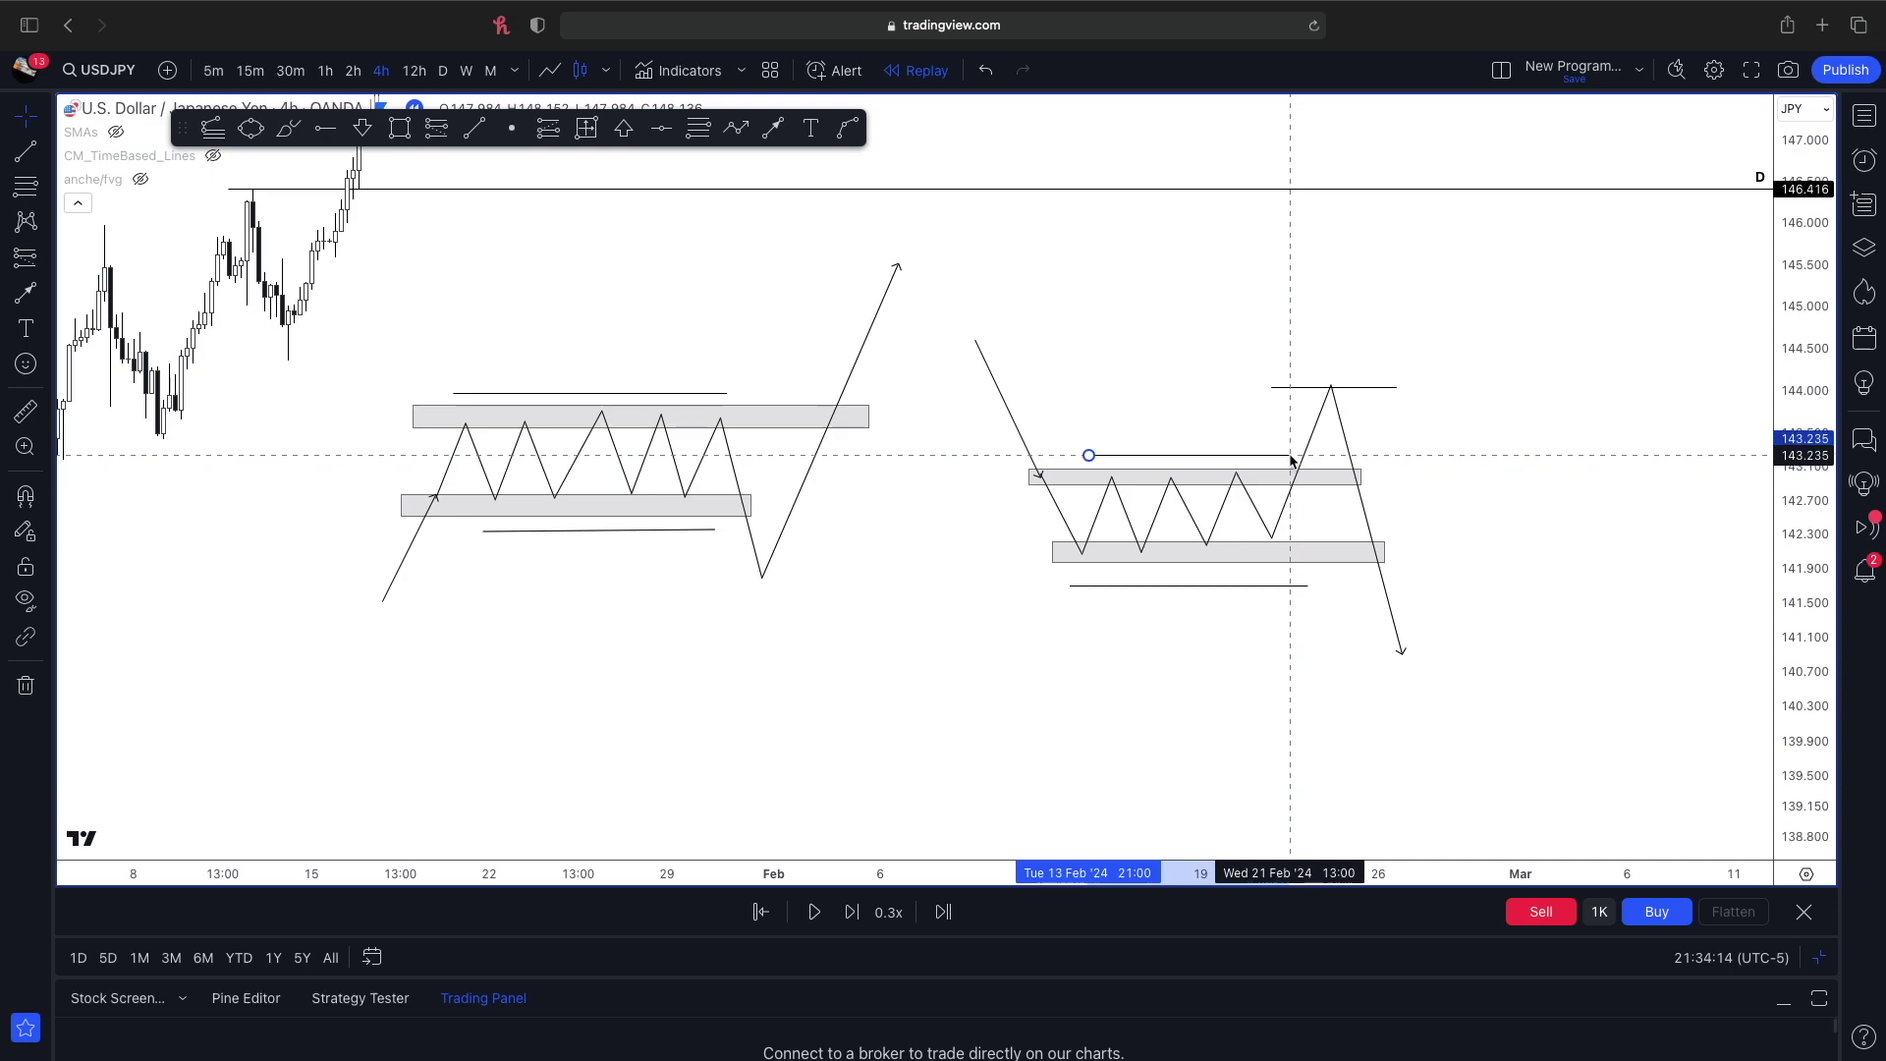
key(Delete)
- Brush an ellipse above the bearish sketch's upper zone and trace its spike and following drop freehand
click(300, 128)
mouse_move(1208, 422)
mouse_down()
mouse_move(1225, 451)
mouse_move(1206, 425)
mouse_up()
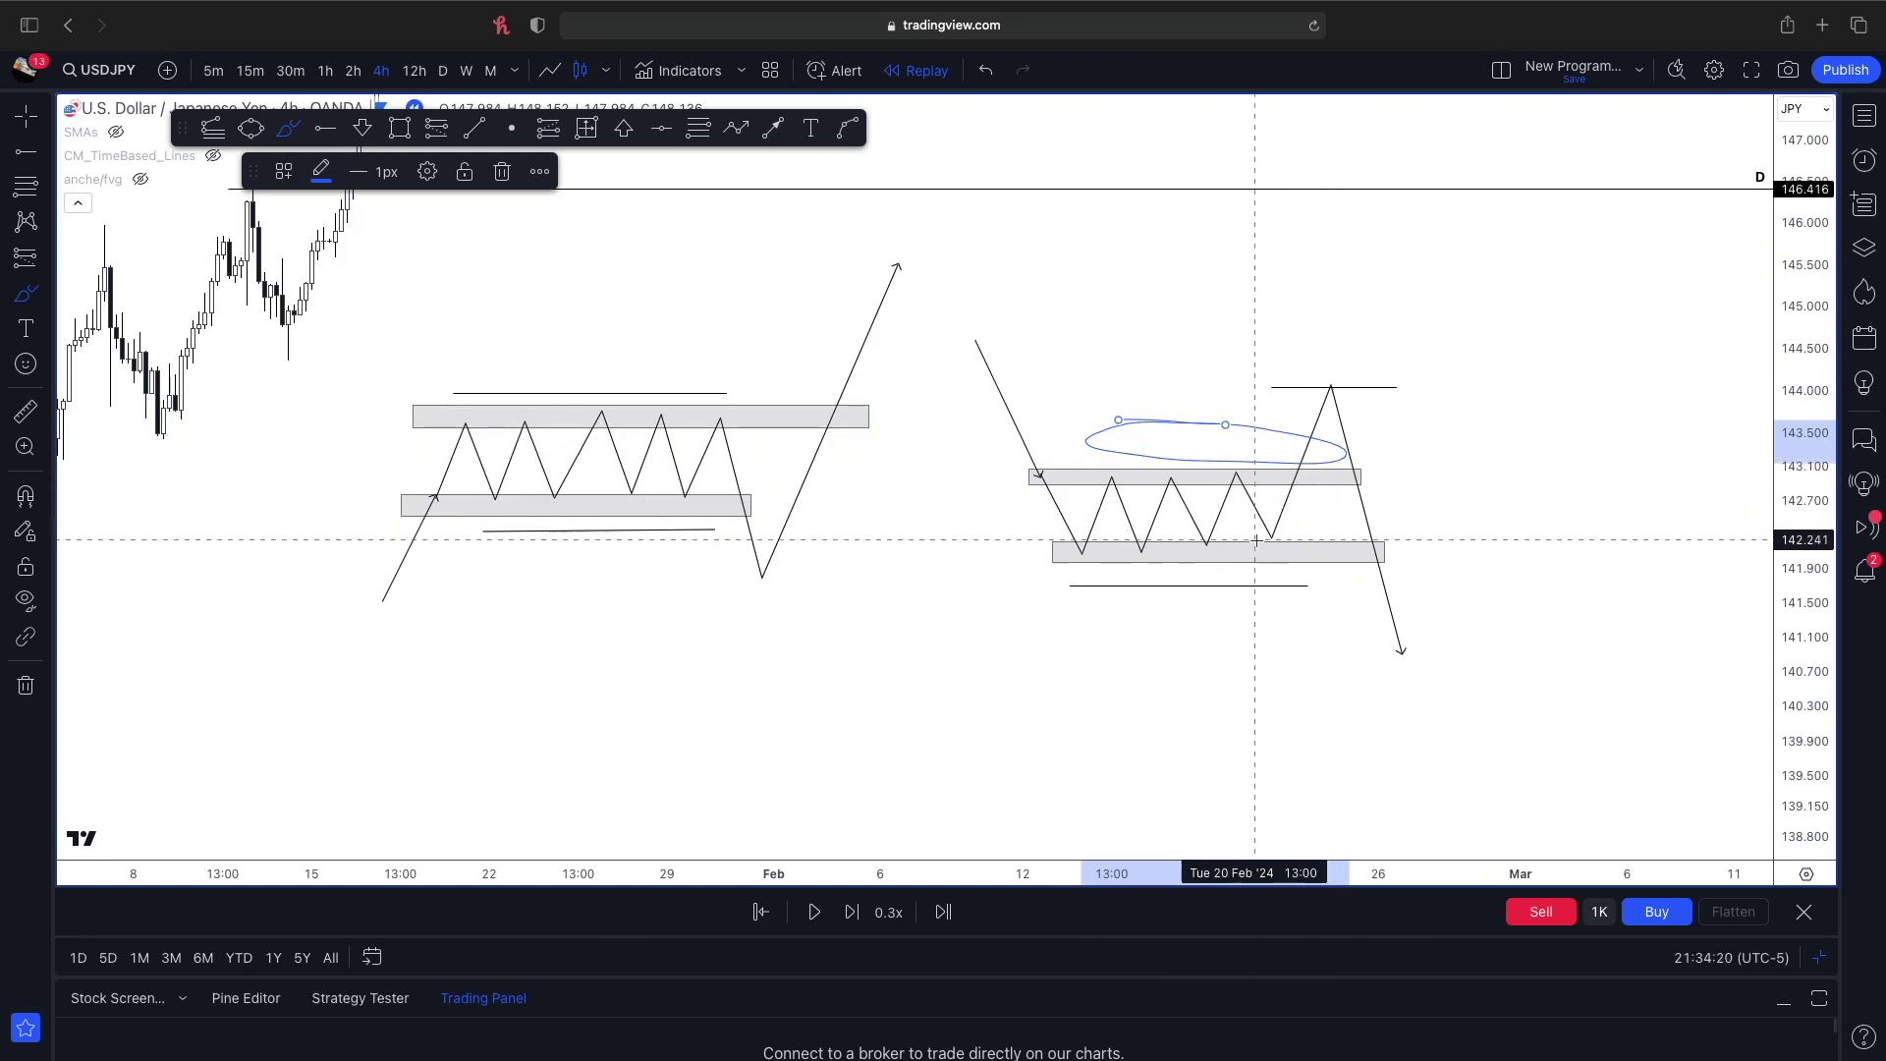
drag(1272, 540, 1336, 380)
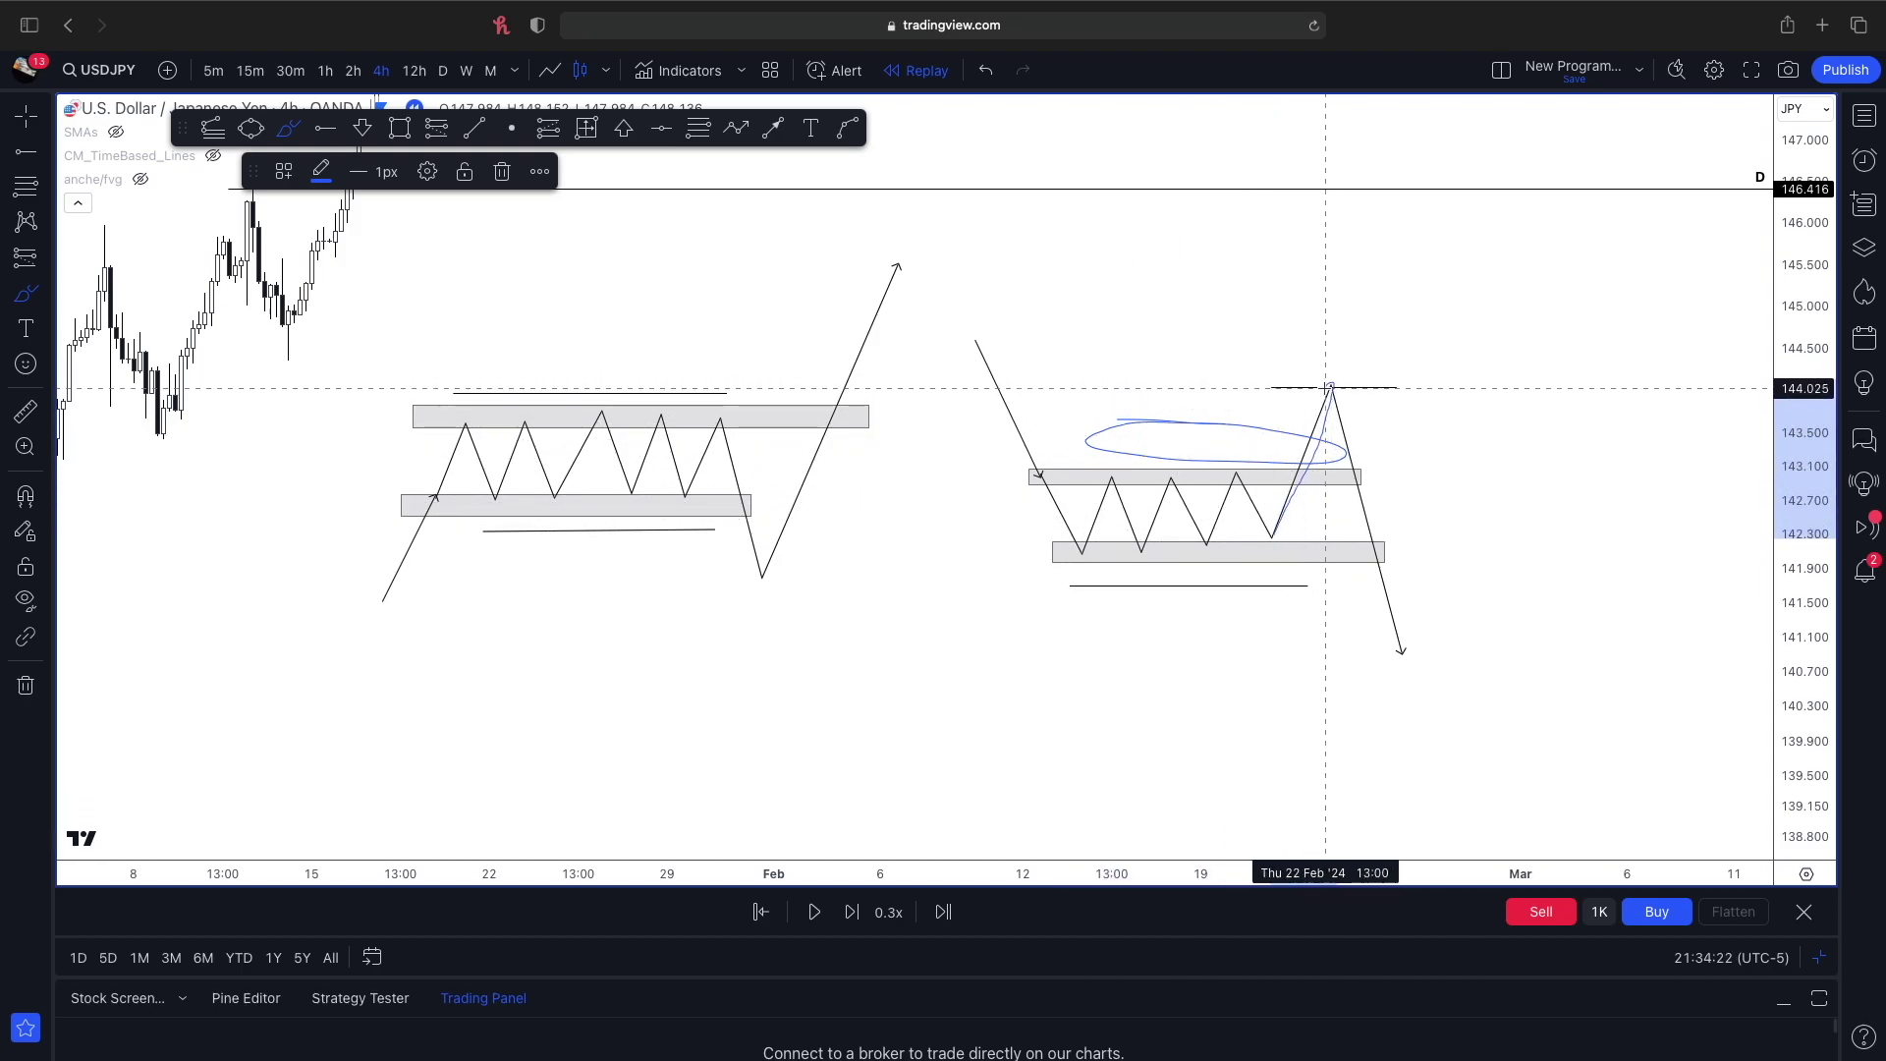
drag(1331, 386, 1463, 859)
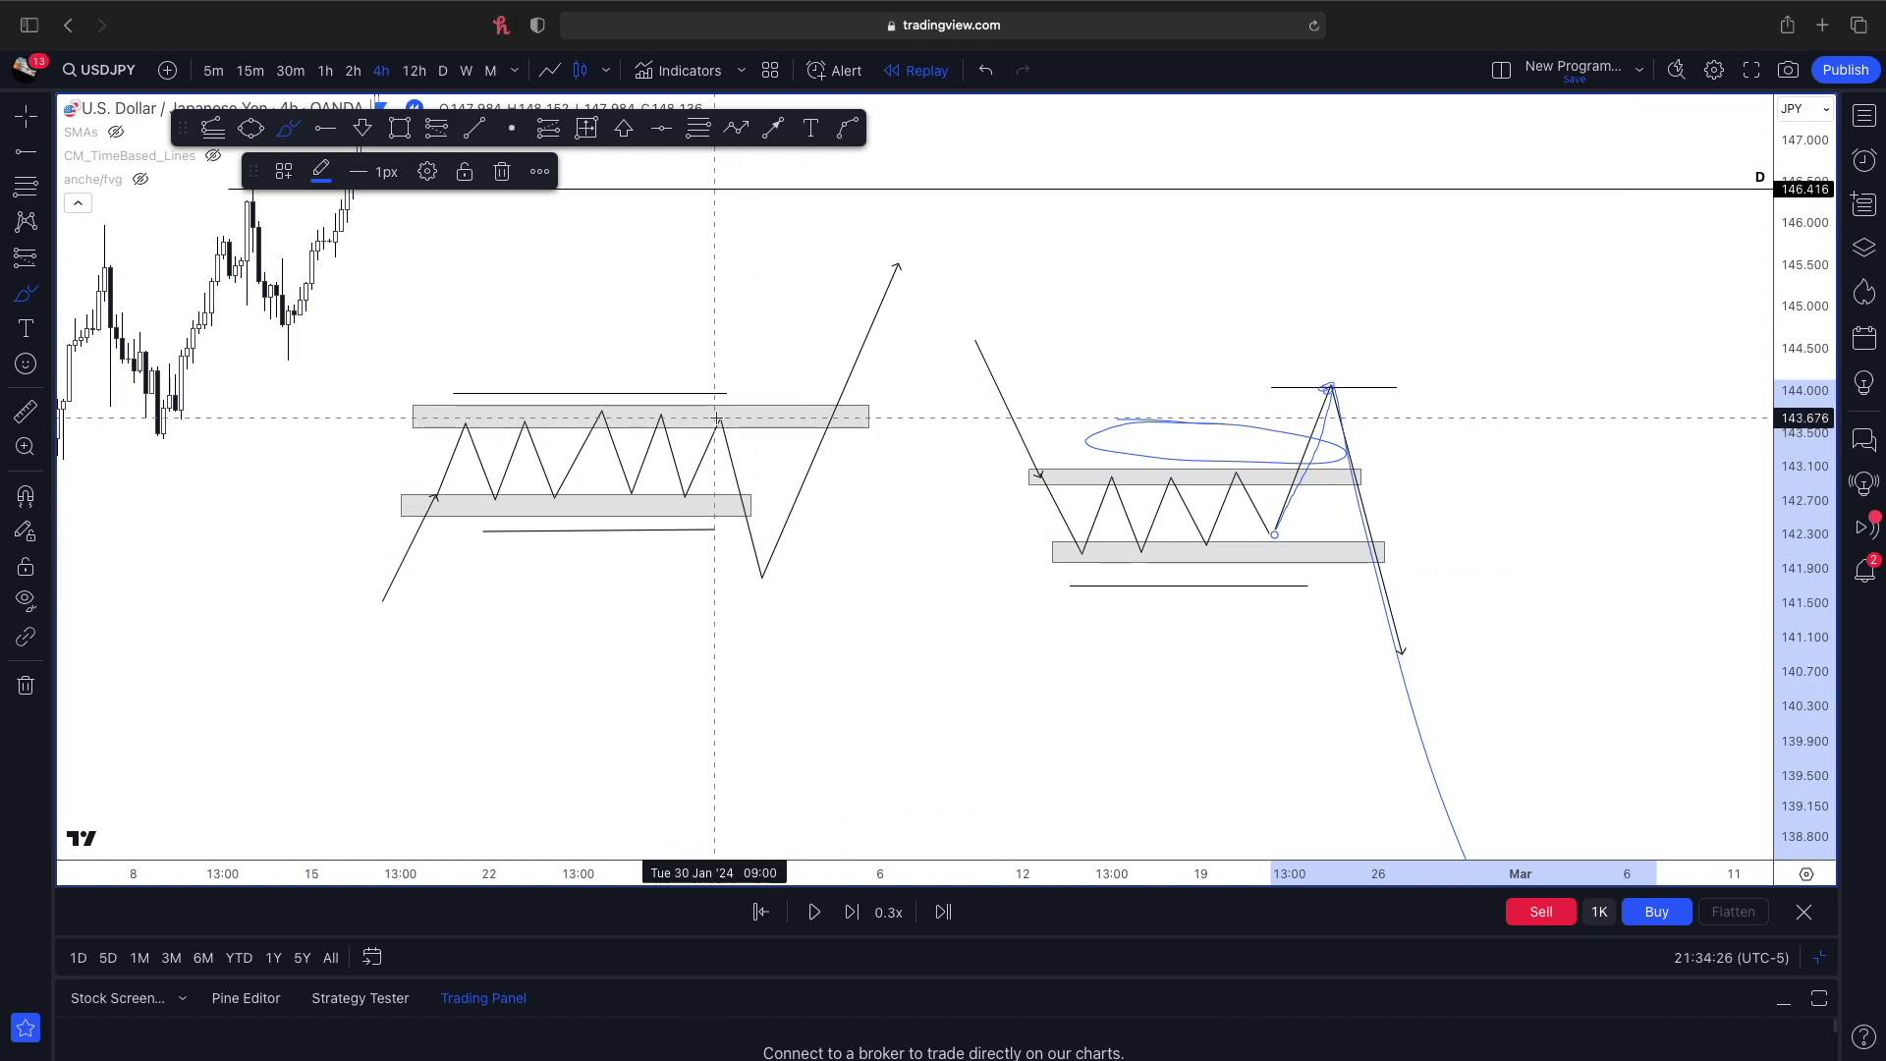
- Trace the bullish sketch's dip, the line below its lower zone and its upward move with freehand brush strokes
drag(718, 419, 766, 589)
drag(683, 532, 400, 538)
drag(752, 592, 972, 40)
key(Escape)
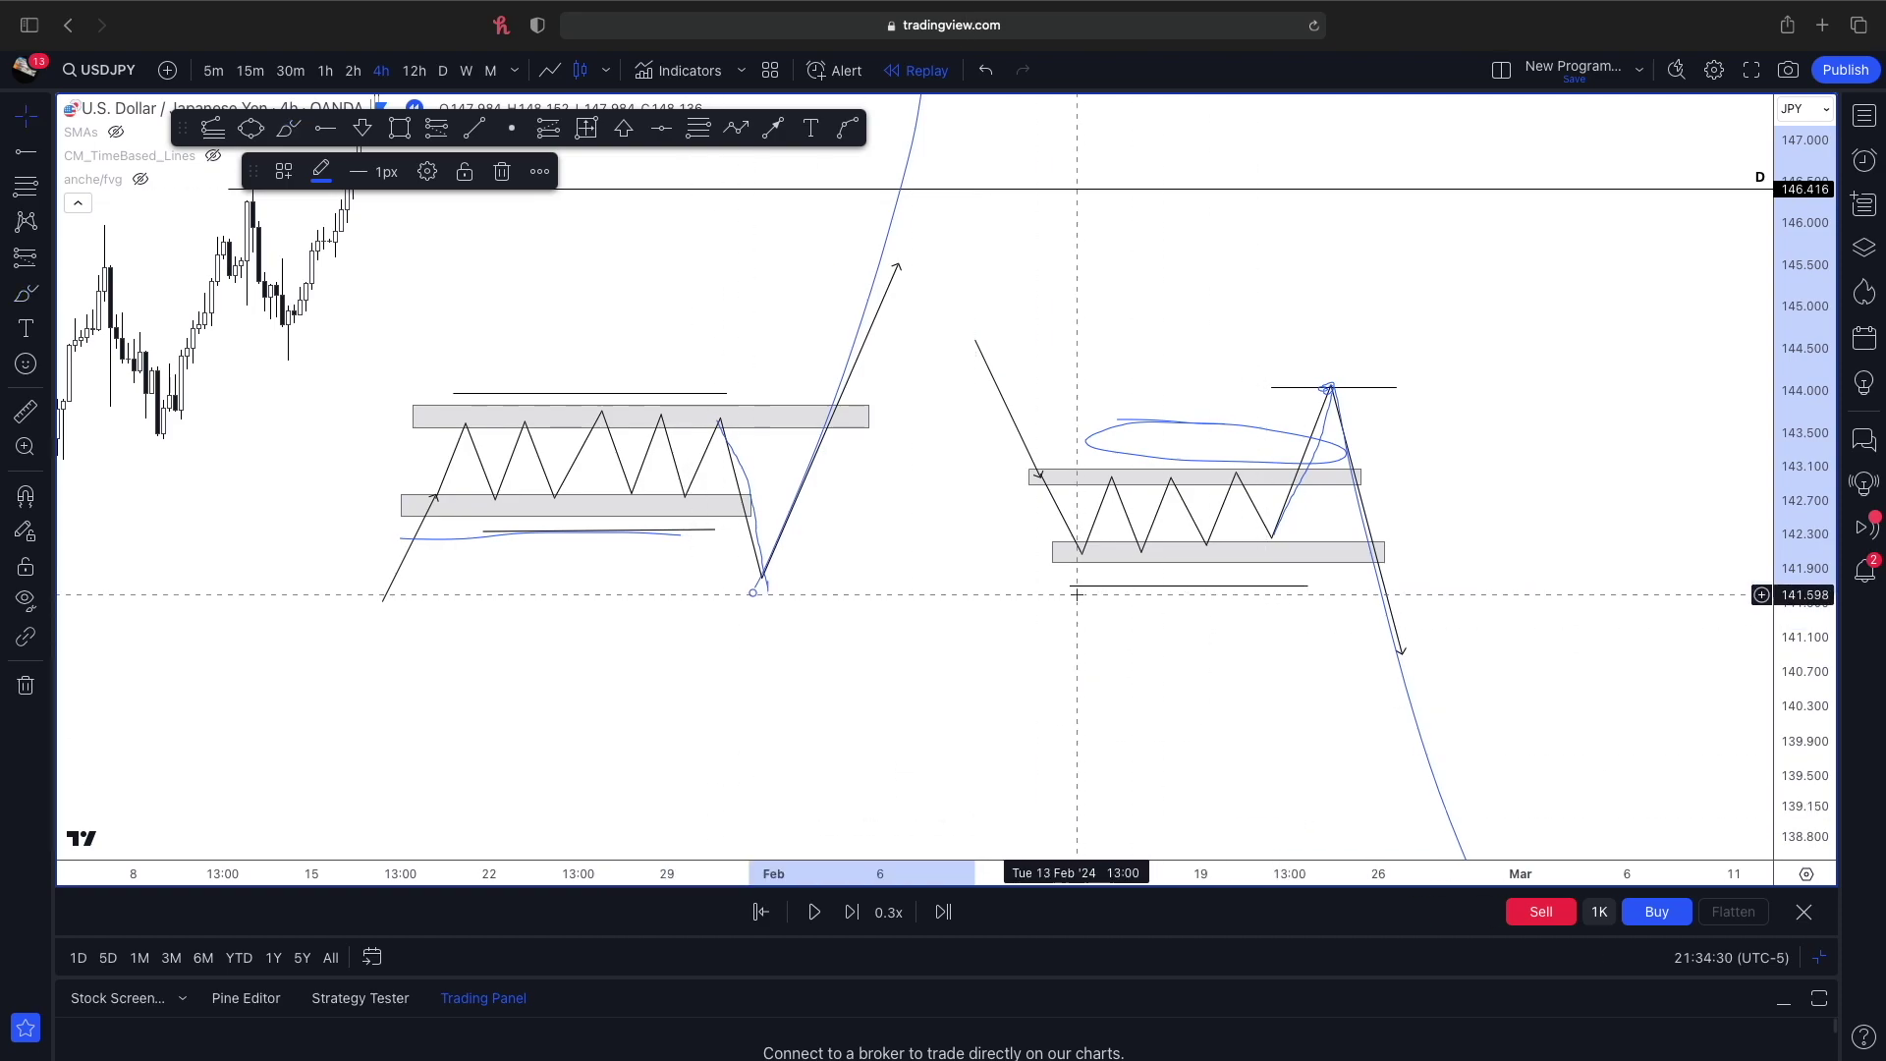
- Undo the last freehand brush strokes over the bullish sketch
drag(1076, 595, 1239, 598)
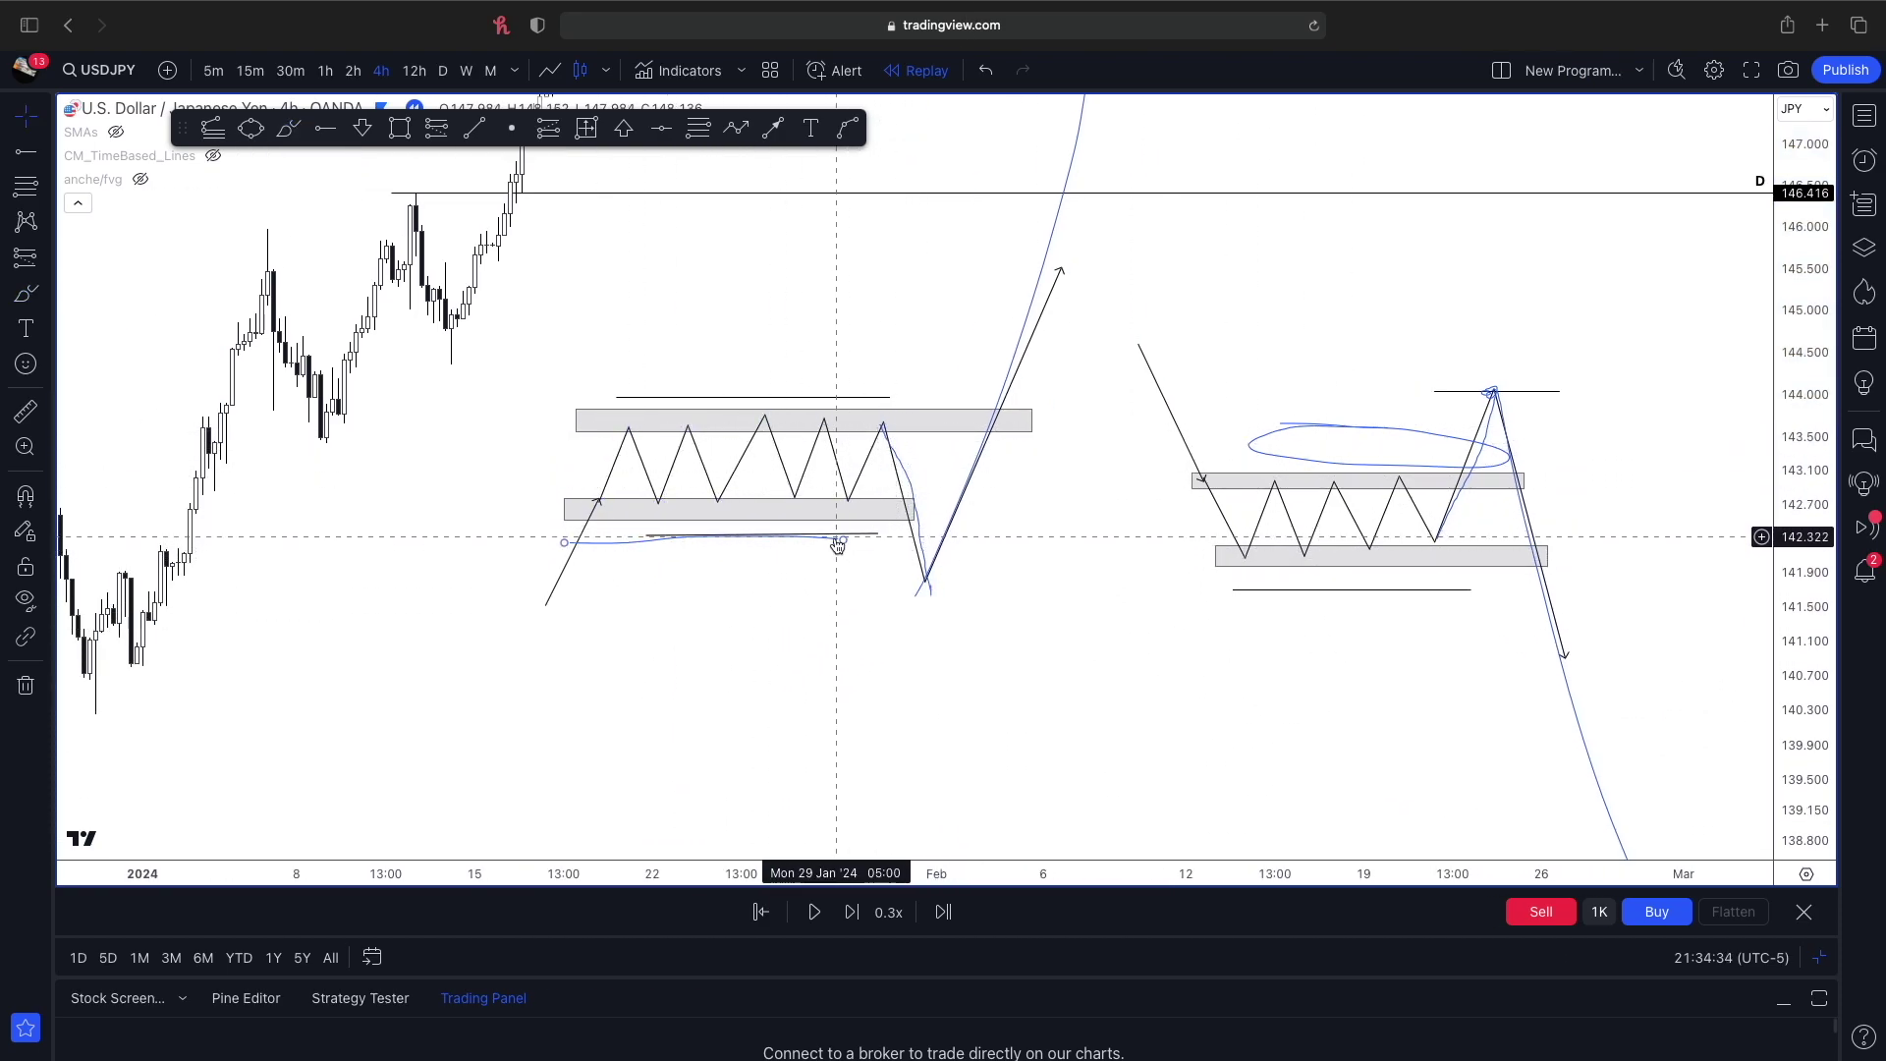
click(989, 73)
click(990, 73)
- With magnet snapping off, circle the two highs at the upper zone near 148.6 with freehand brush strokes
mouse_move(981, 239)
mouse_down()
mouse_move(1175, 492)
mouse_move(1536, 541)
mouse_up()
drag(1786, 601, 1786, 422)
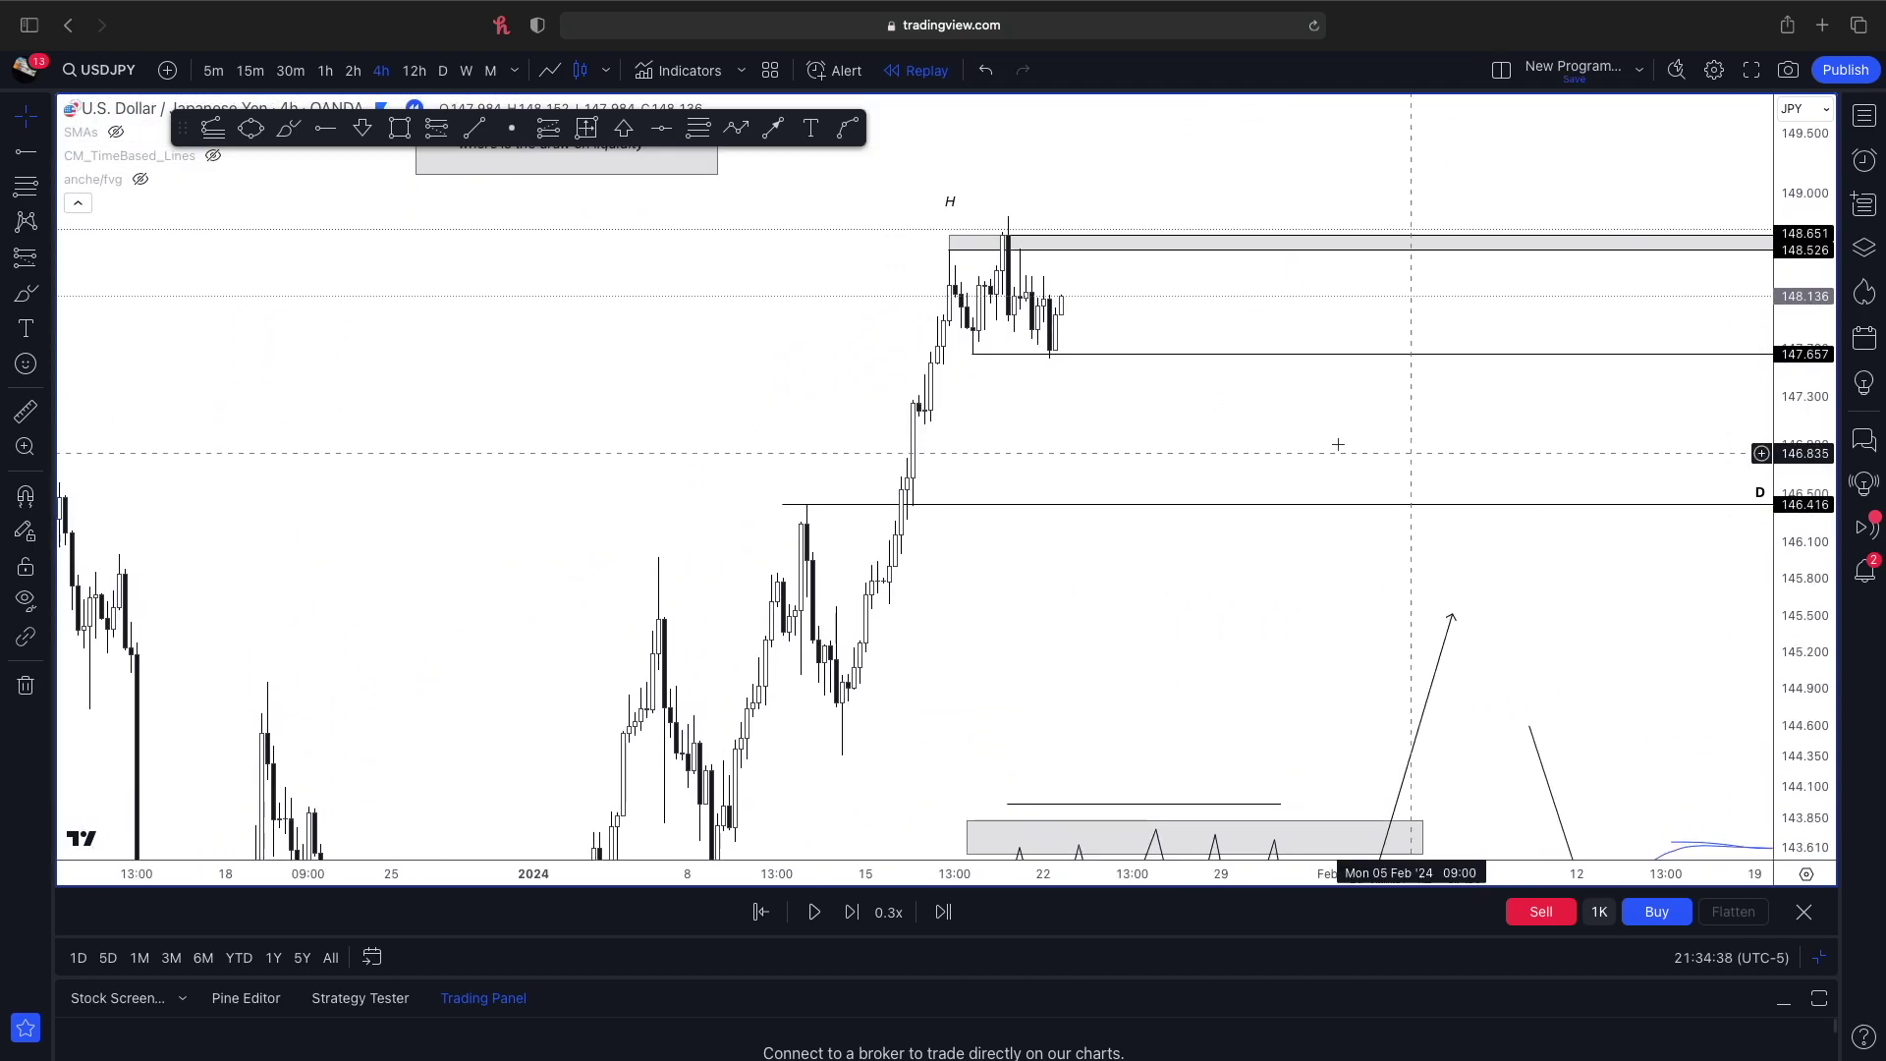
scroll(1338, 445, up, 5)
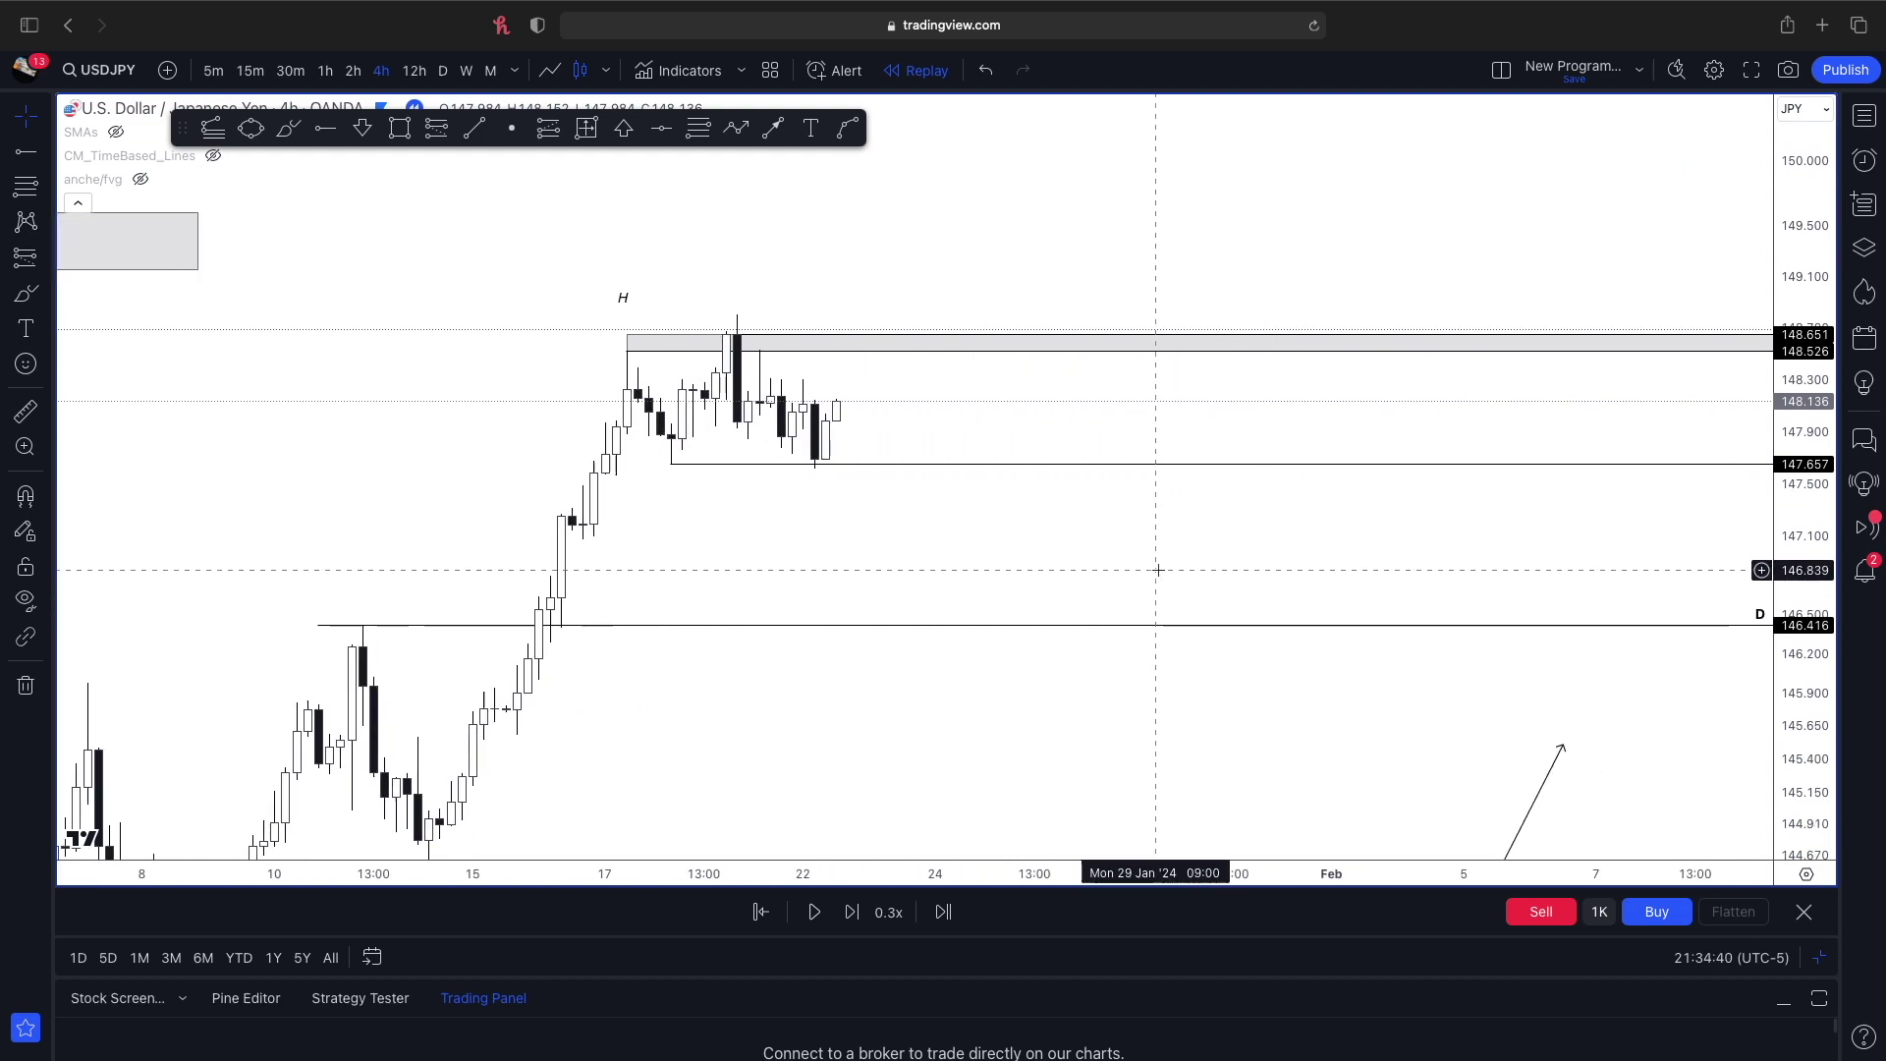
drag(1178, 572, 1513, 555)
drag(1789, 580, 1789, 365)
drag(1353, 612, 1190, 687)
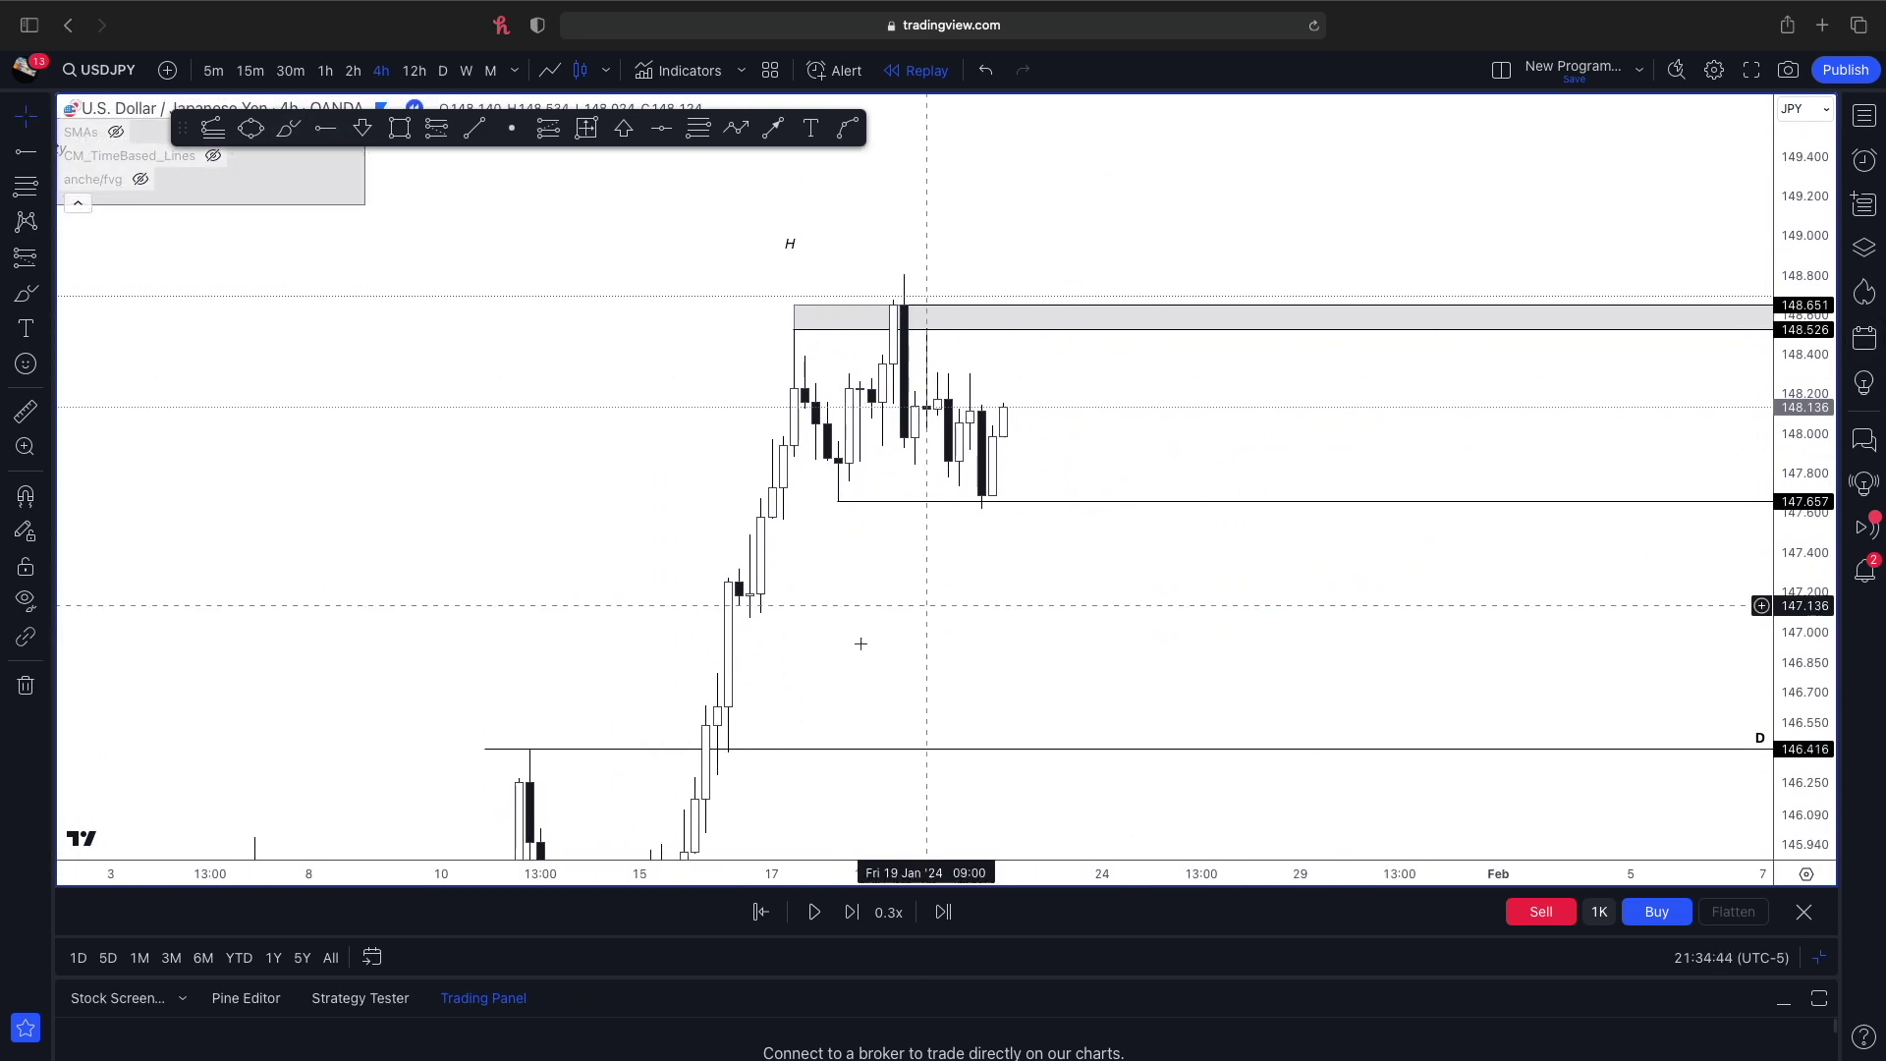
drag(1803, 297, 1803, 339)
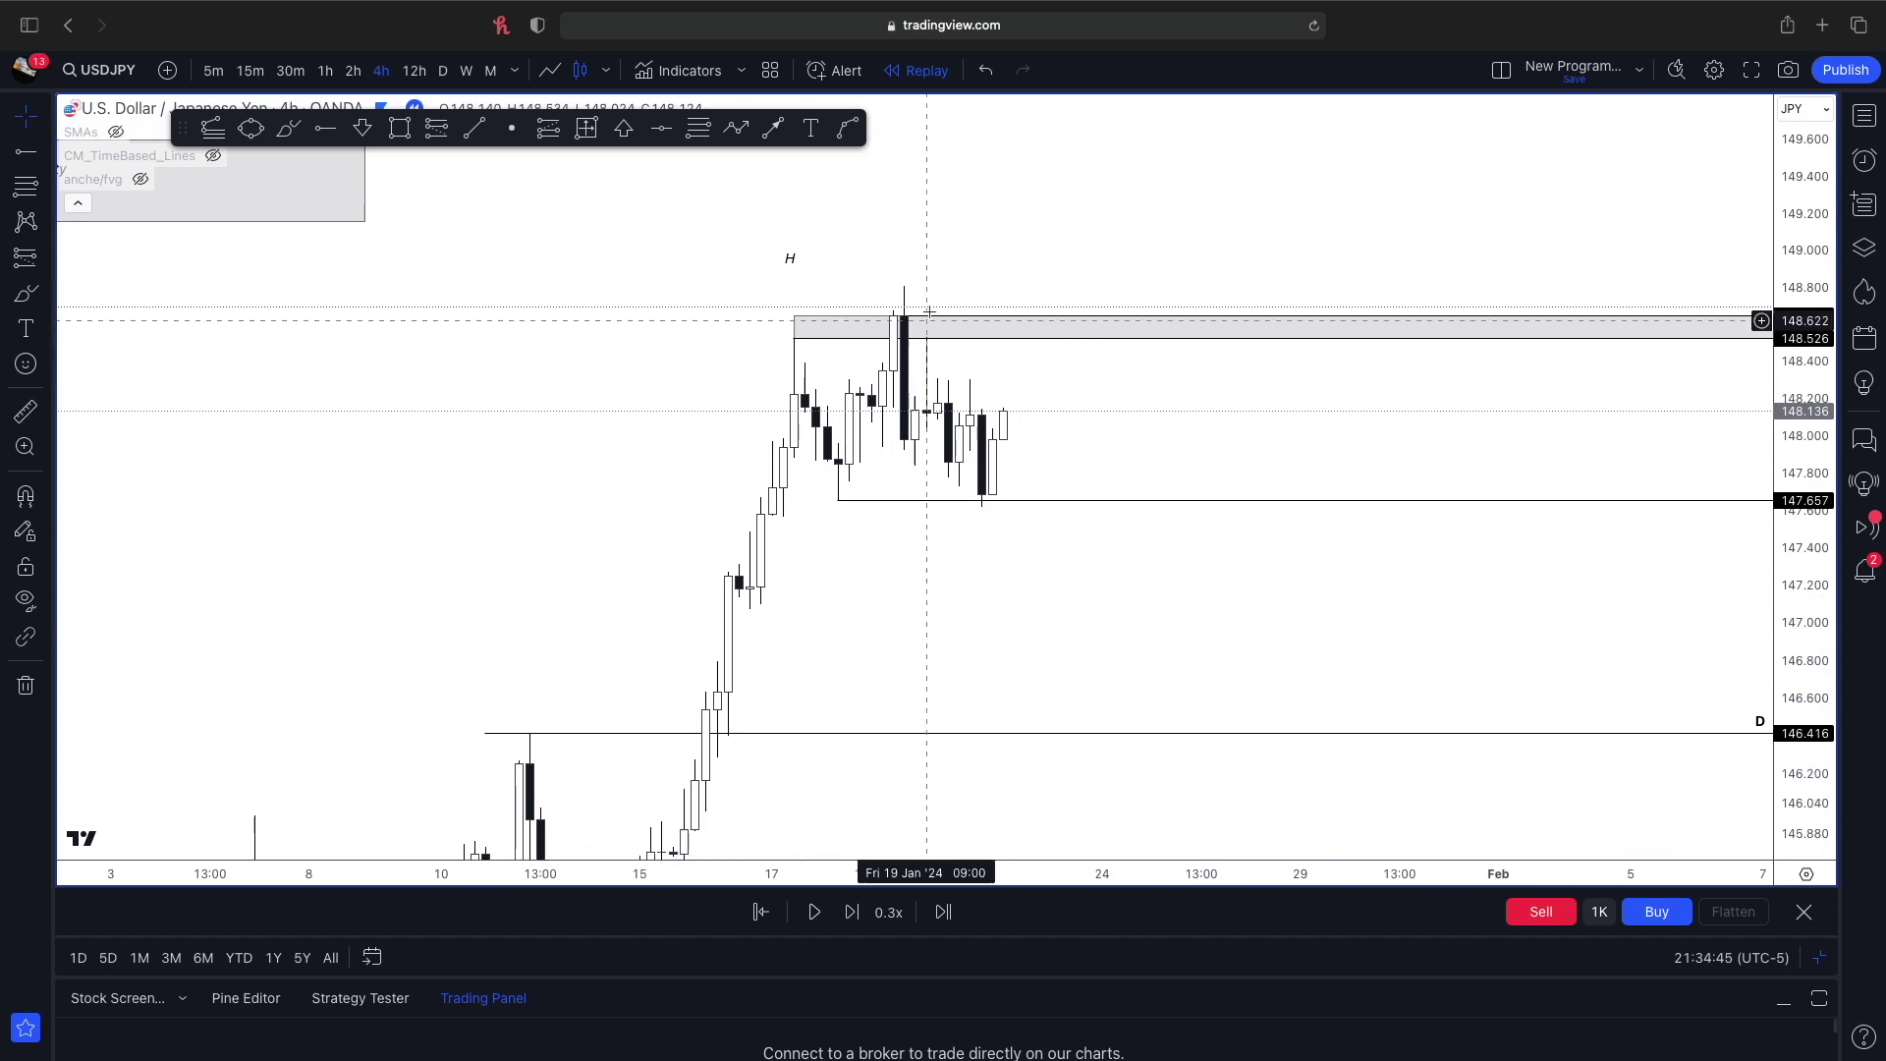
click(325, 129)
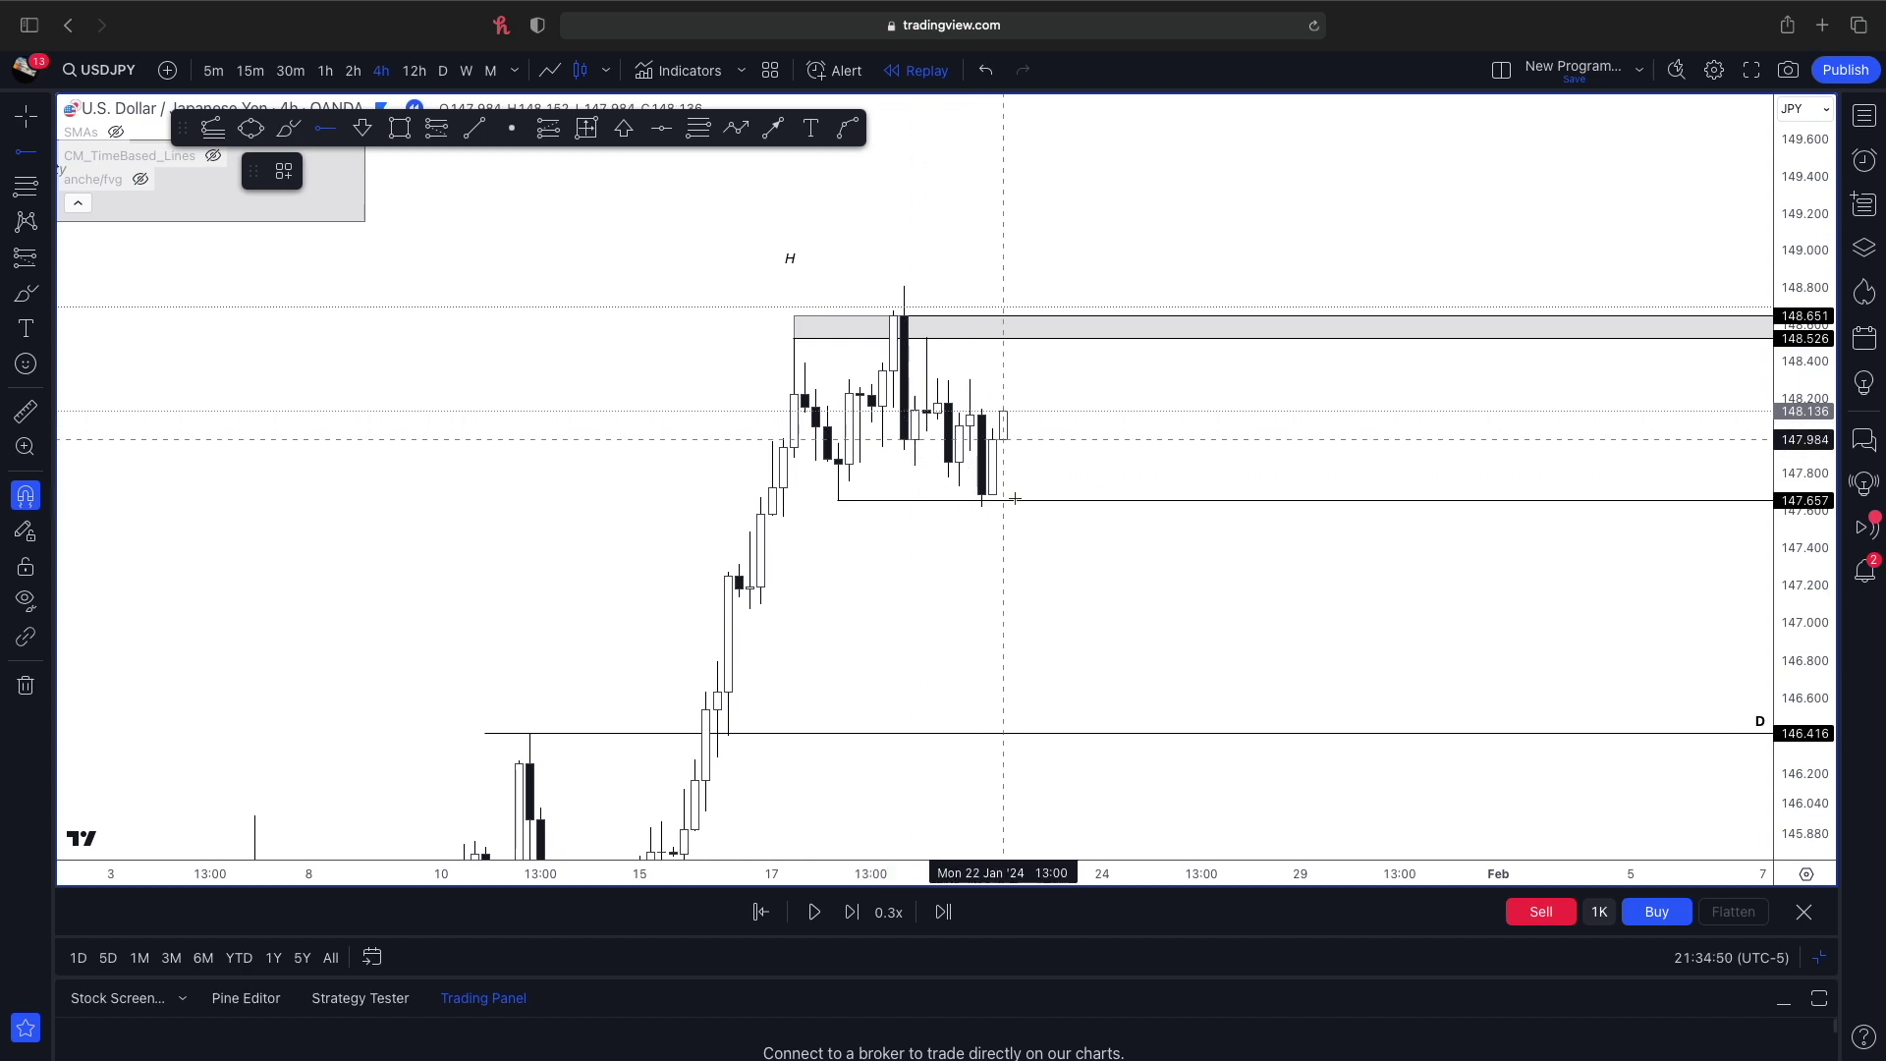
key(Escape)
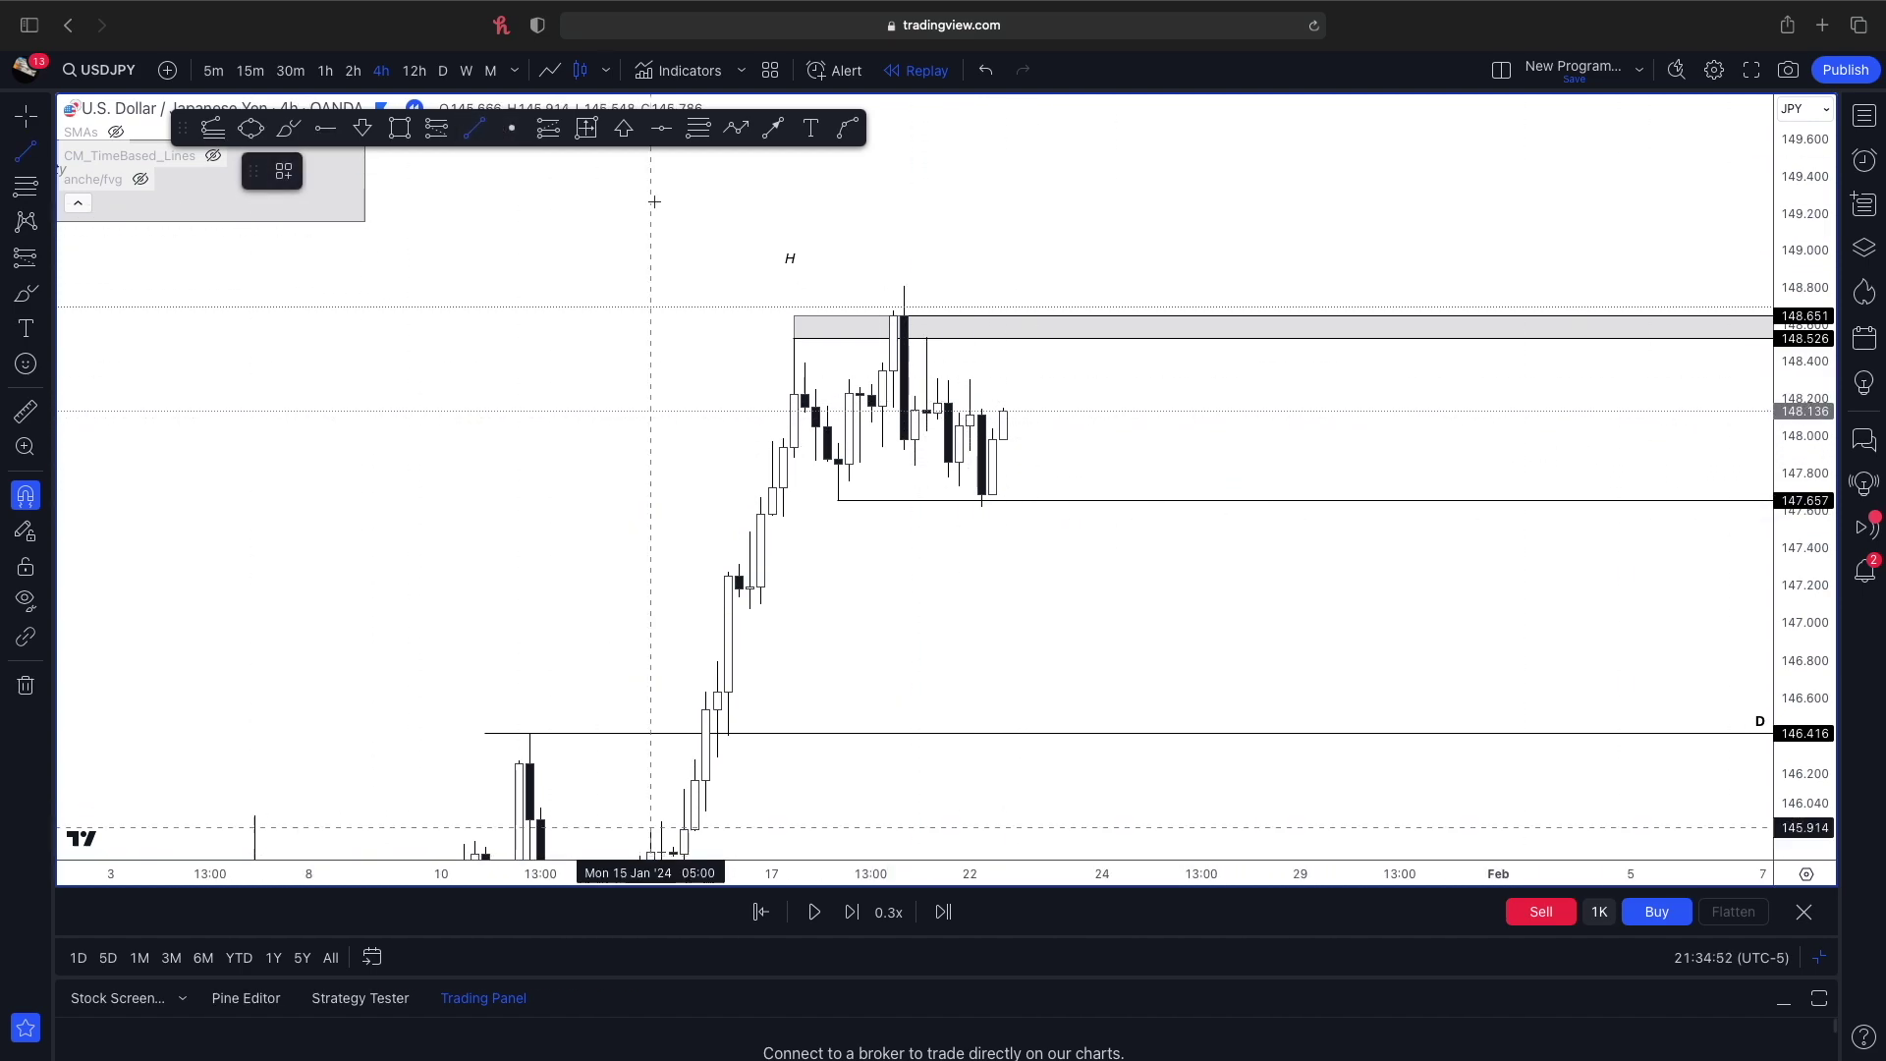
click(288, 129)
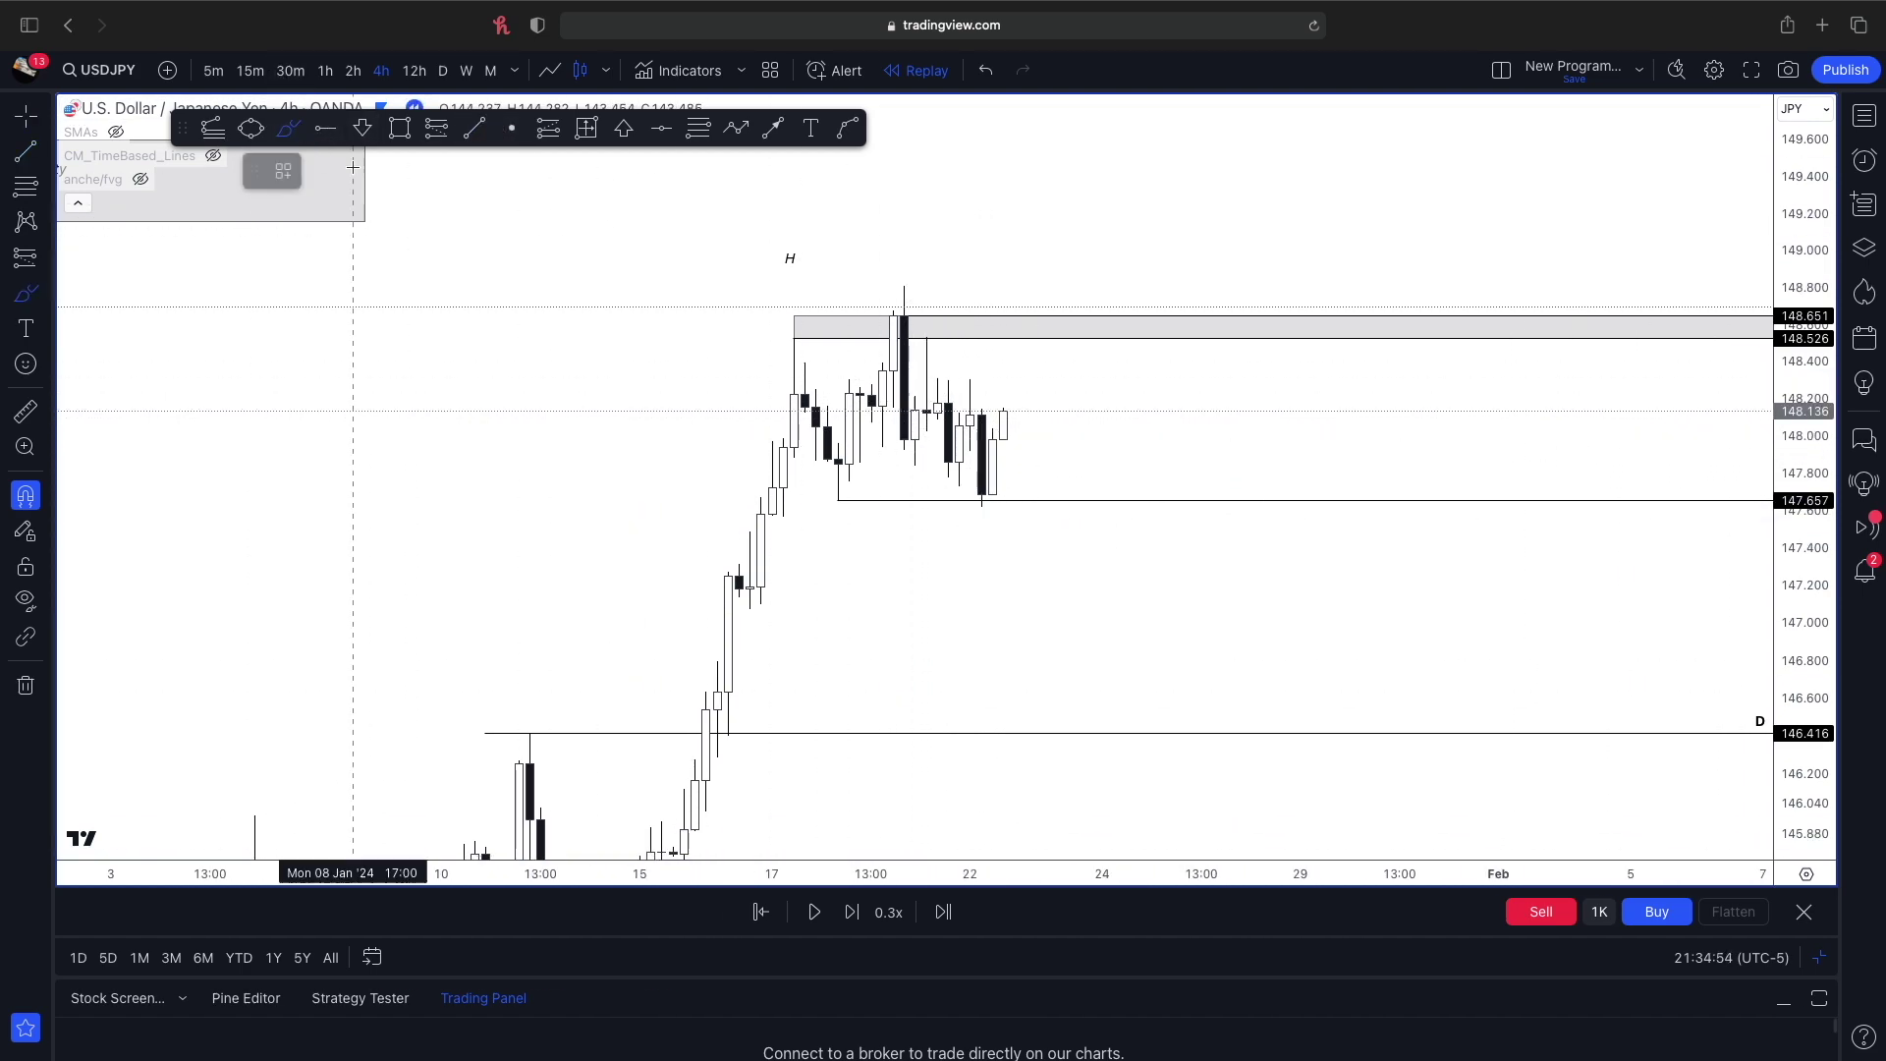
click(24, 497)
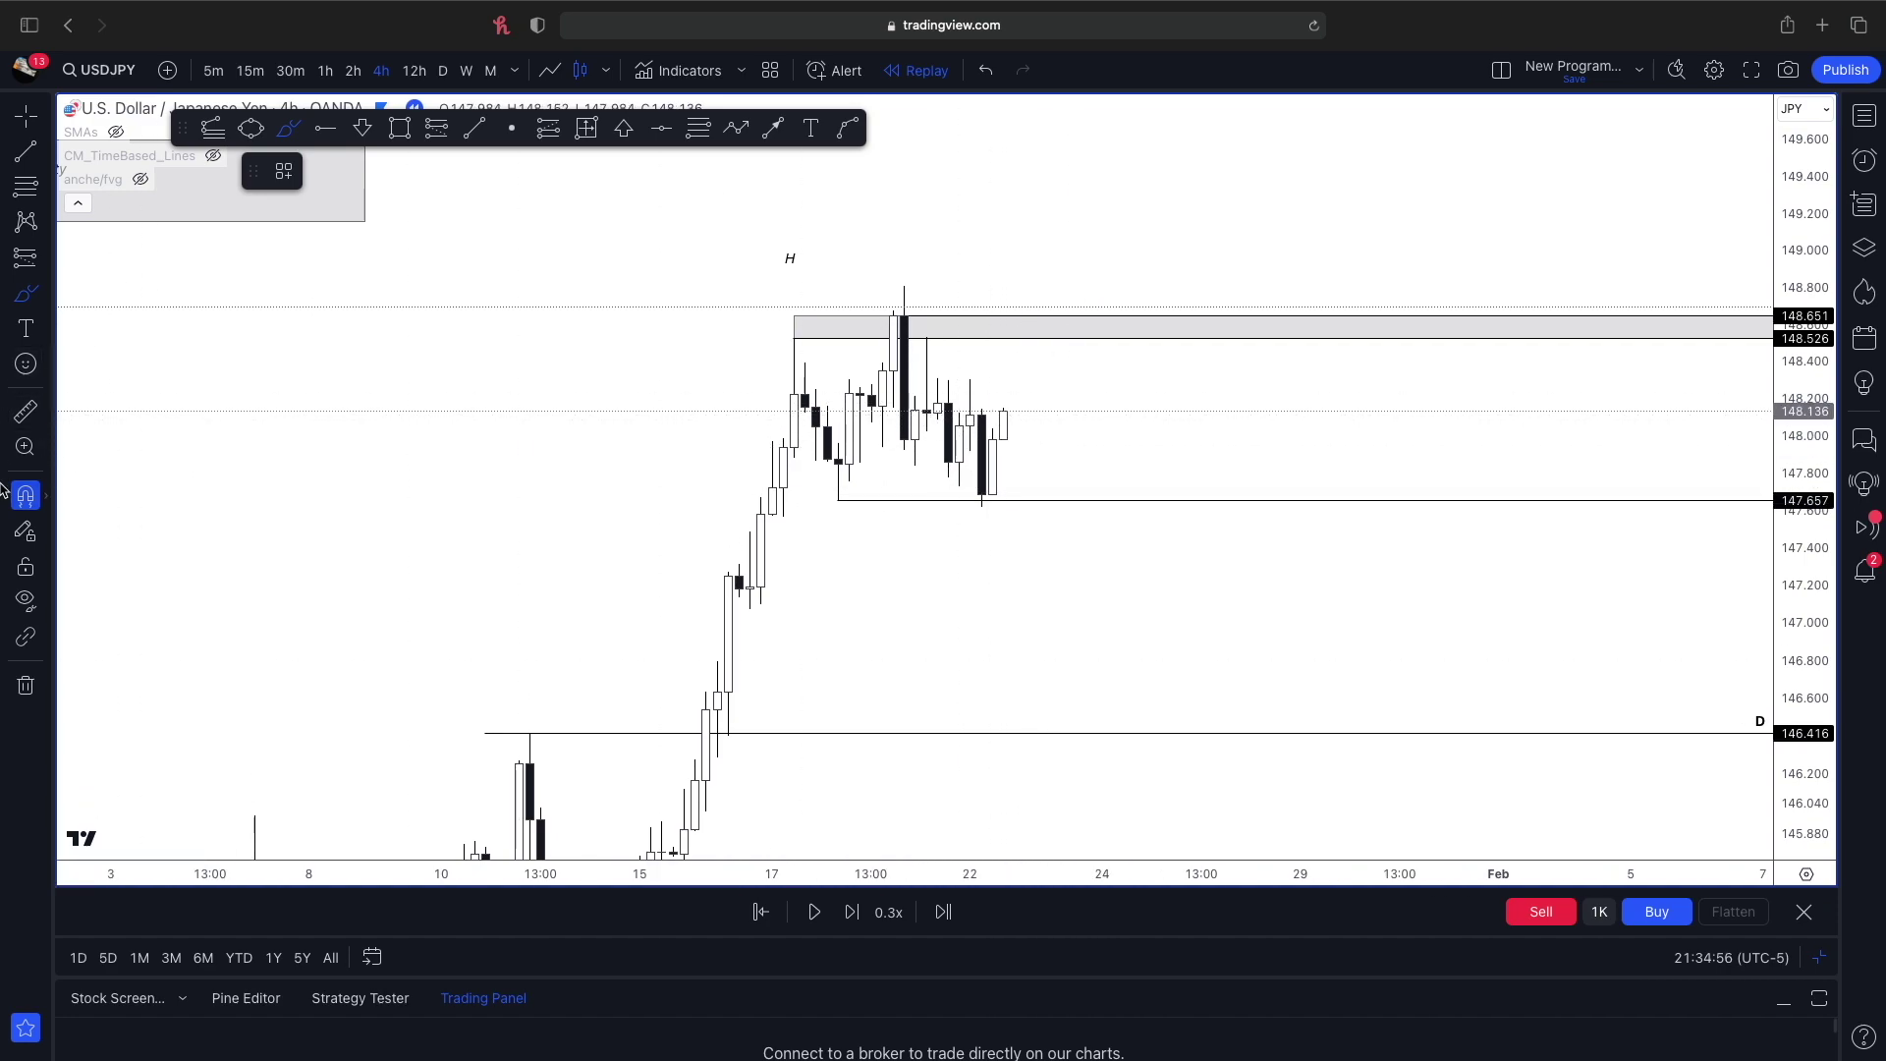
click(796, 317)
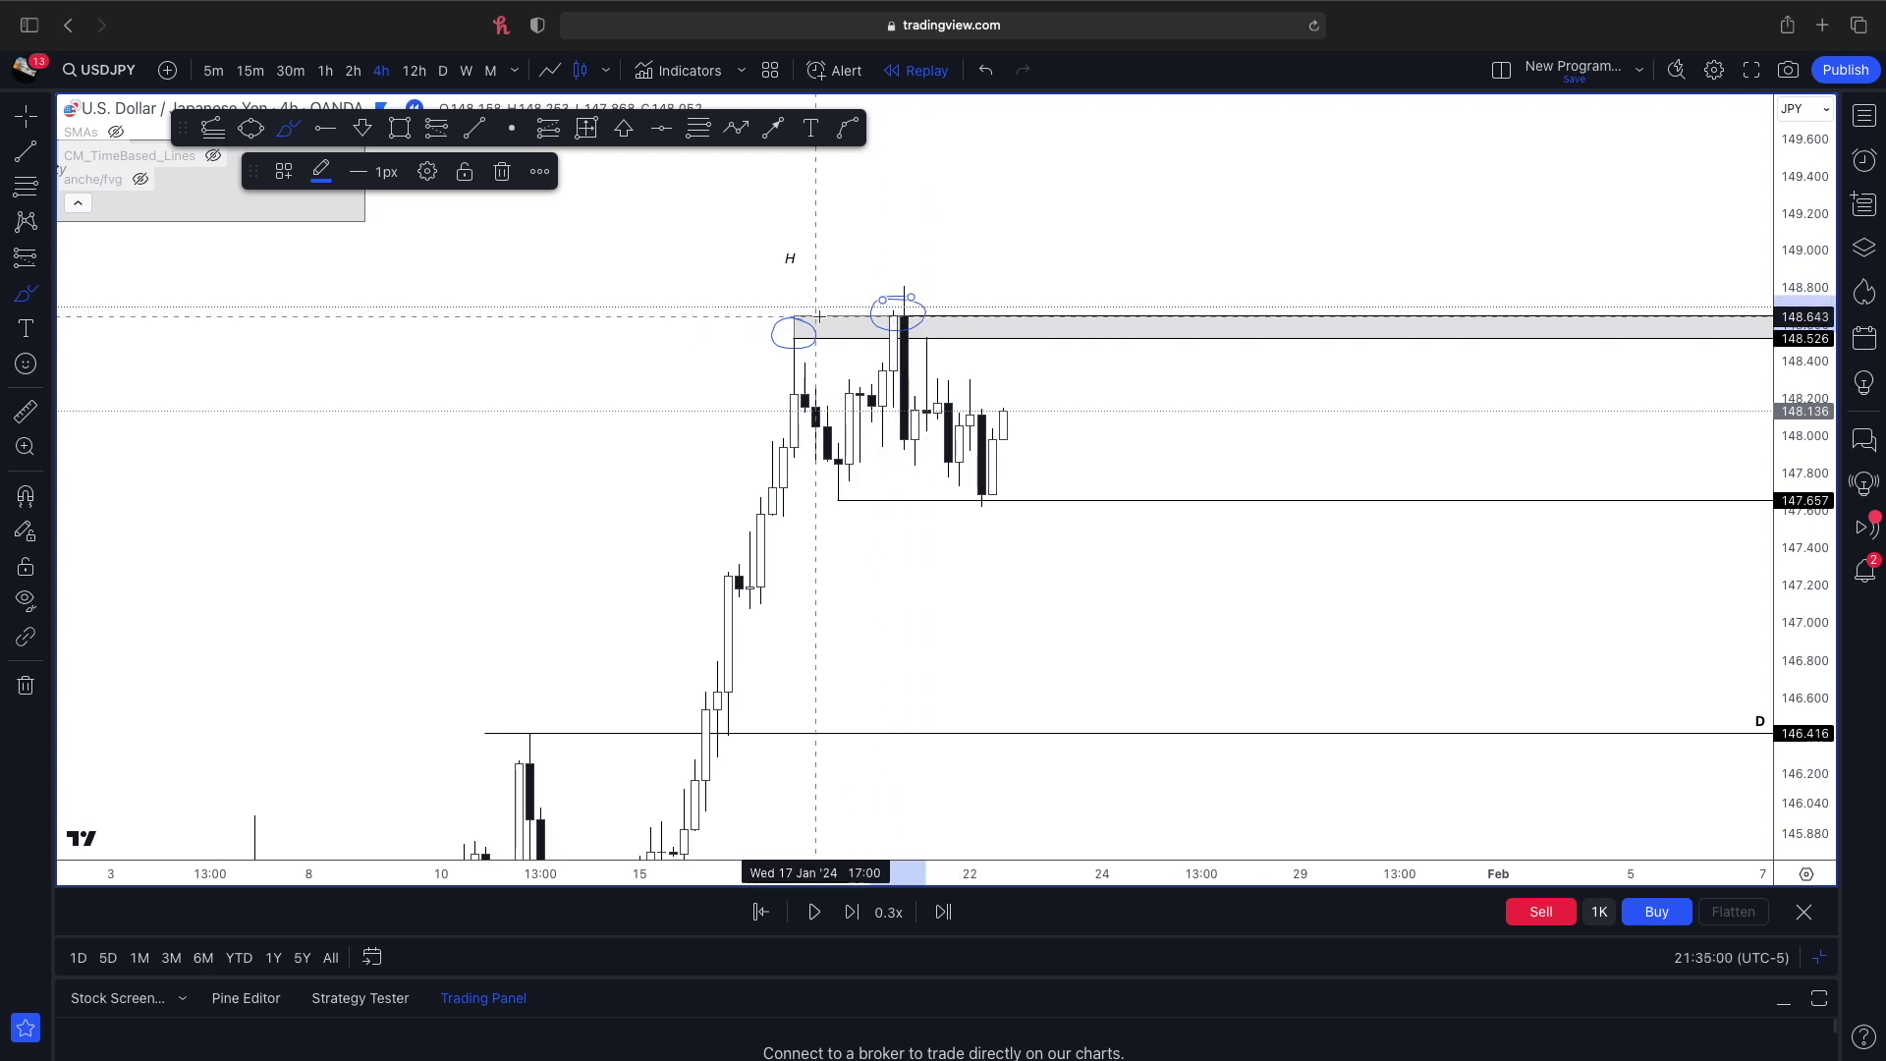
- Draw a rising trend line across the two highs at the upper zone
click(475, 128)
click(728, 332)
click(924, 282)
- Delete both freehand circles around the highs while keeping the grey upper zone
click(915, 303)
key(BackSpace)
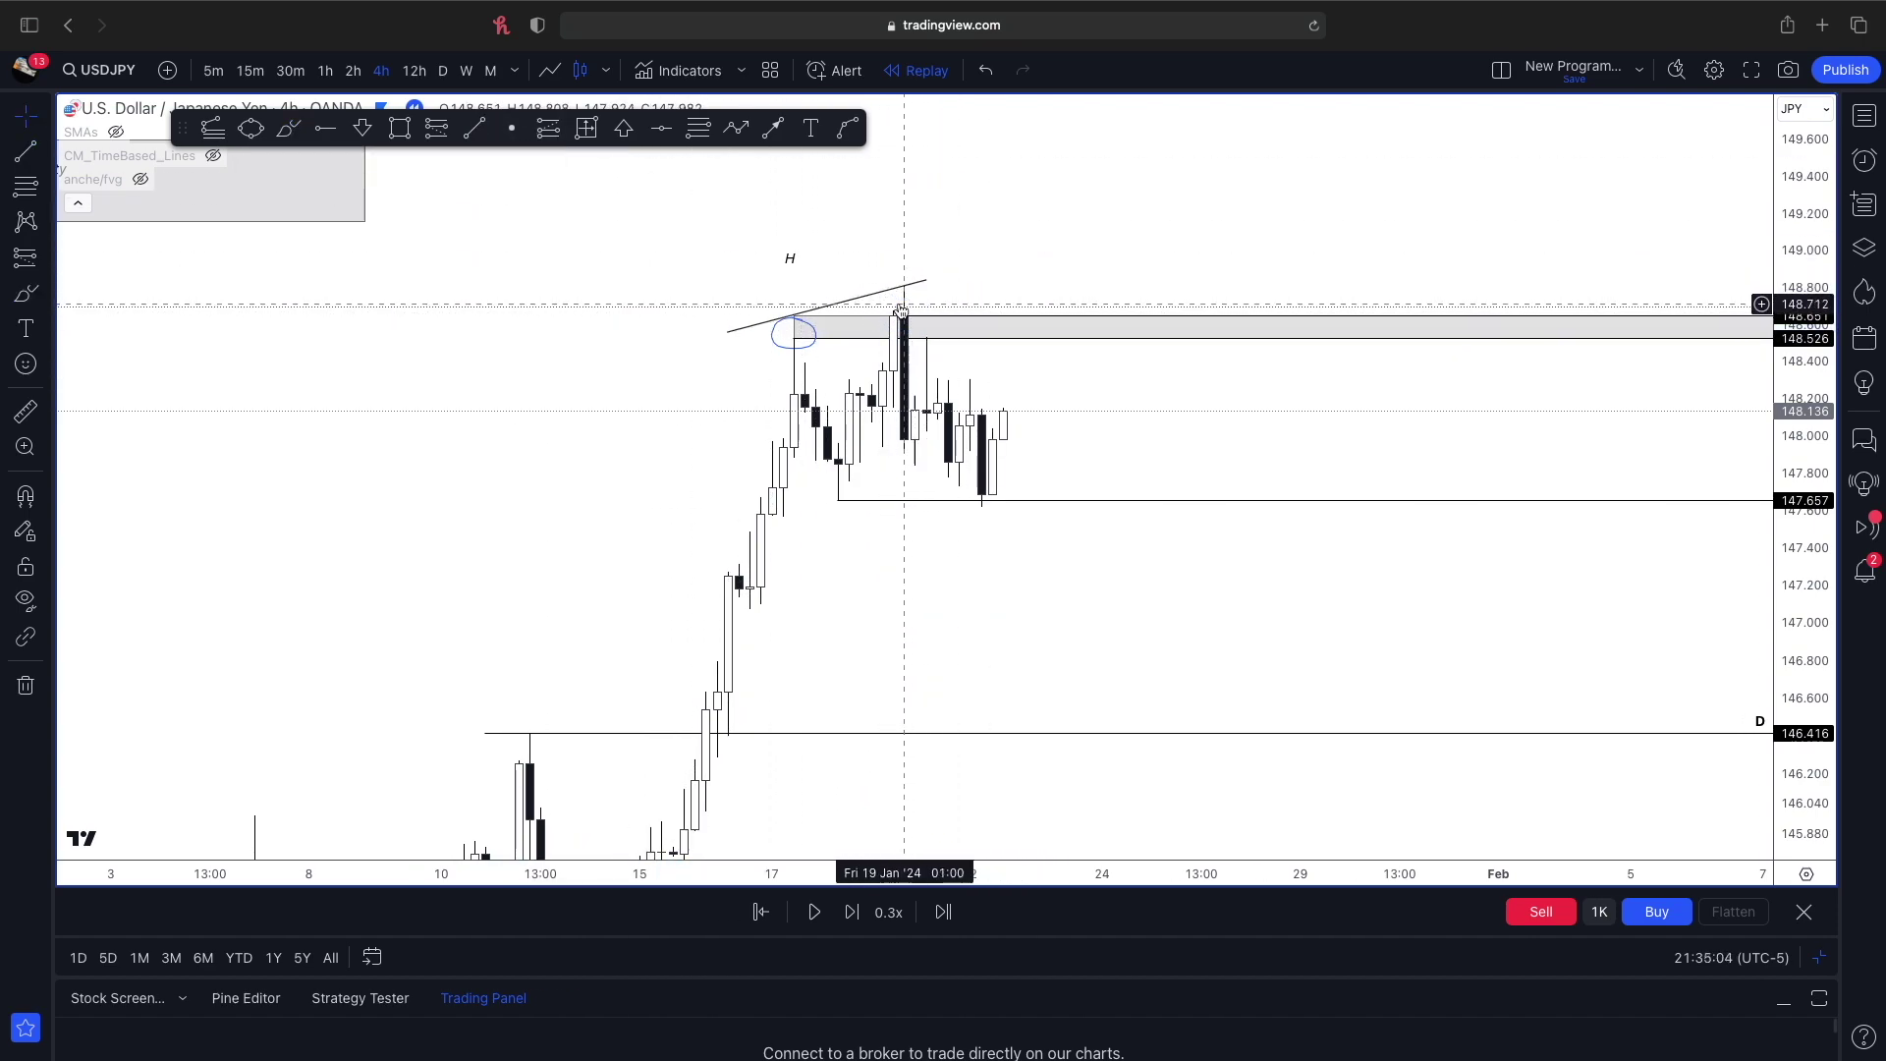
click(796, 317)
key(BackSpace)
click(985, 70)
key(super+y)
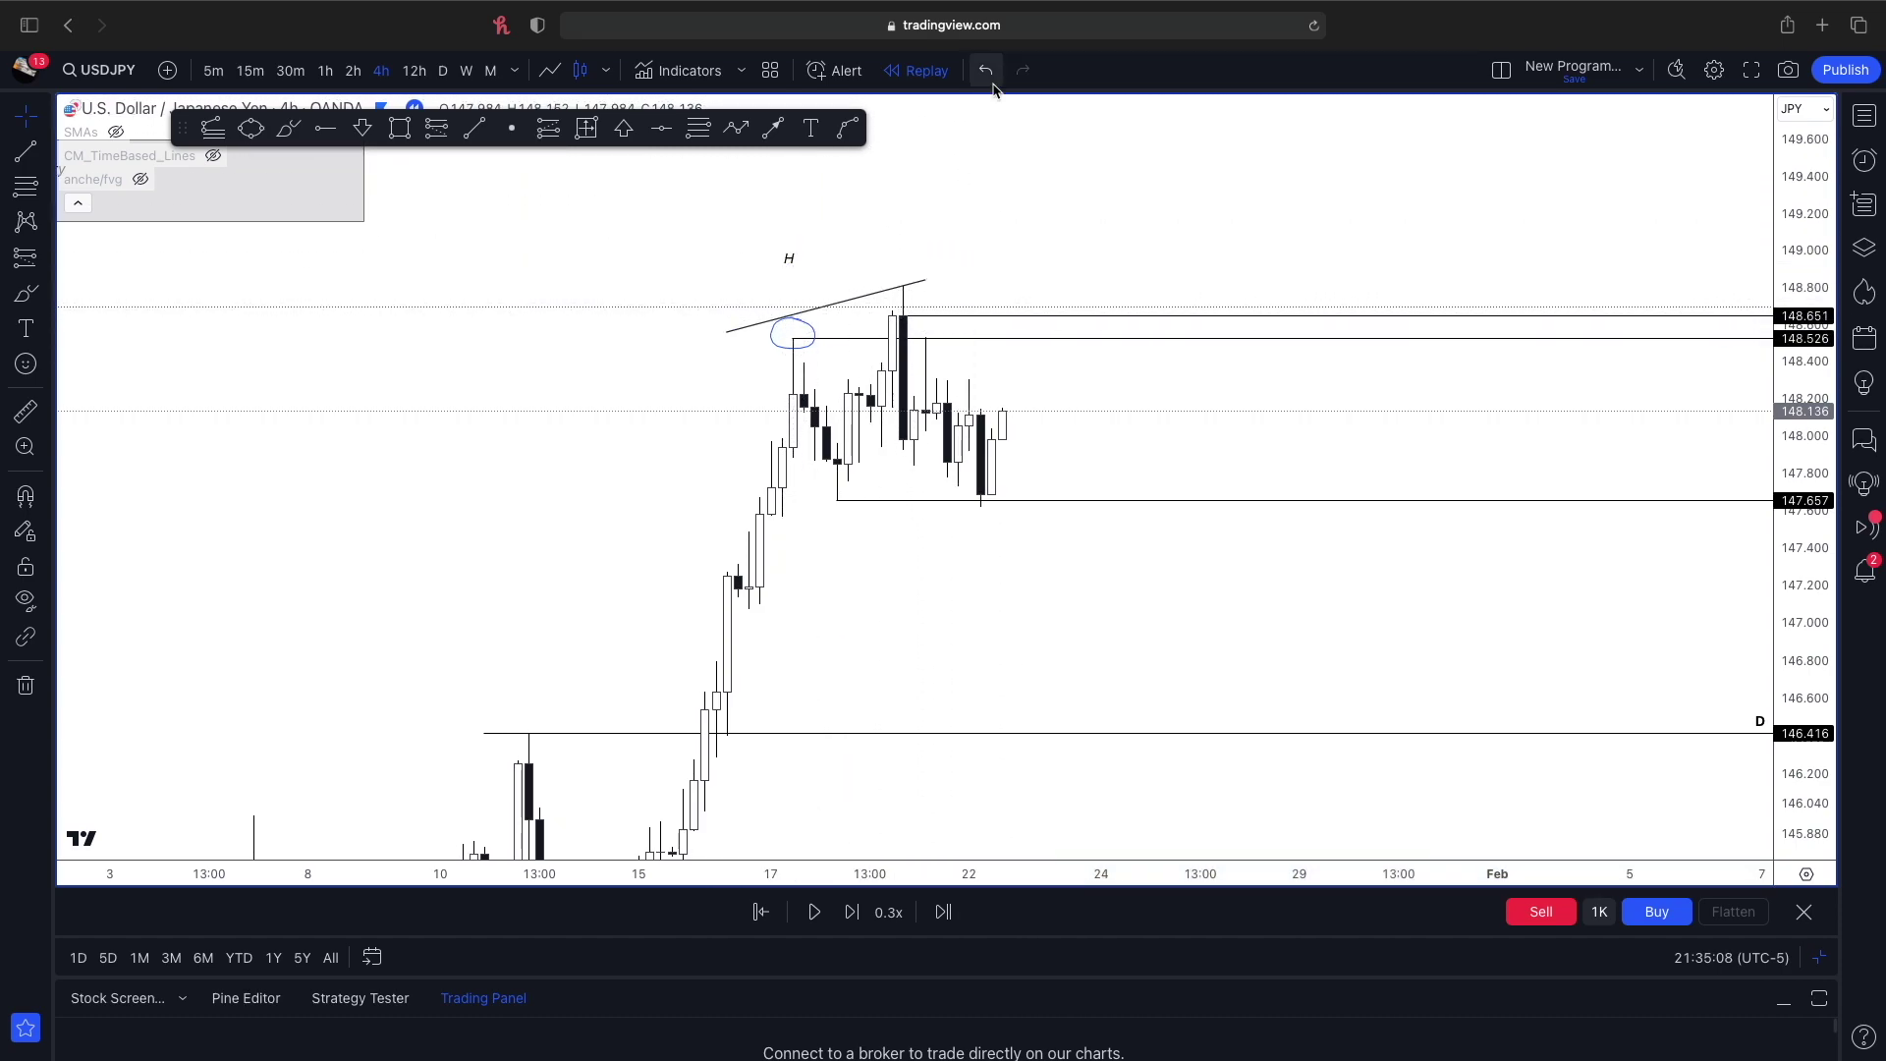
key(super+z)
key(BackSpace)
drag(747, 344, 763, 340)
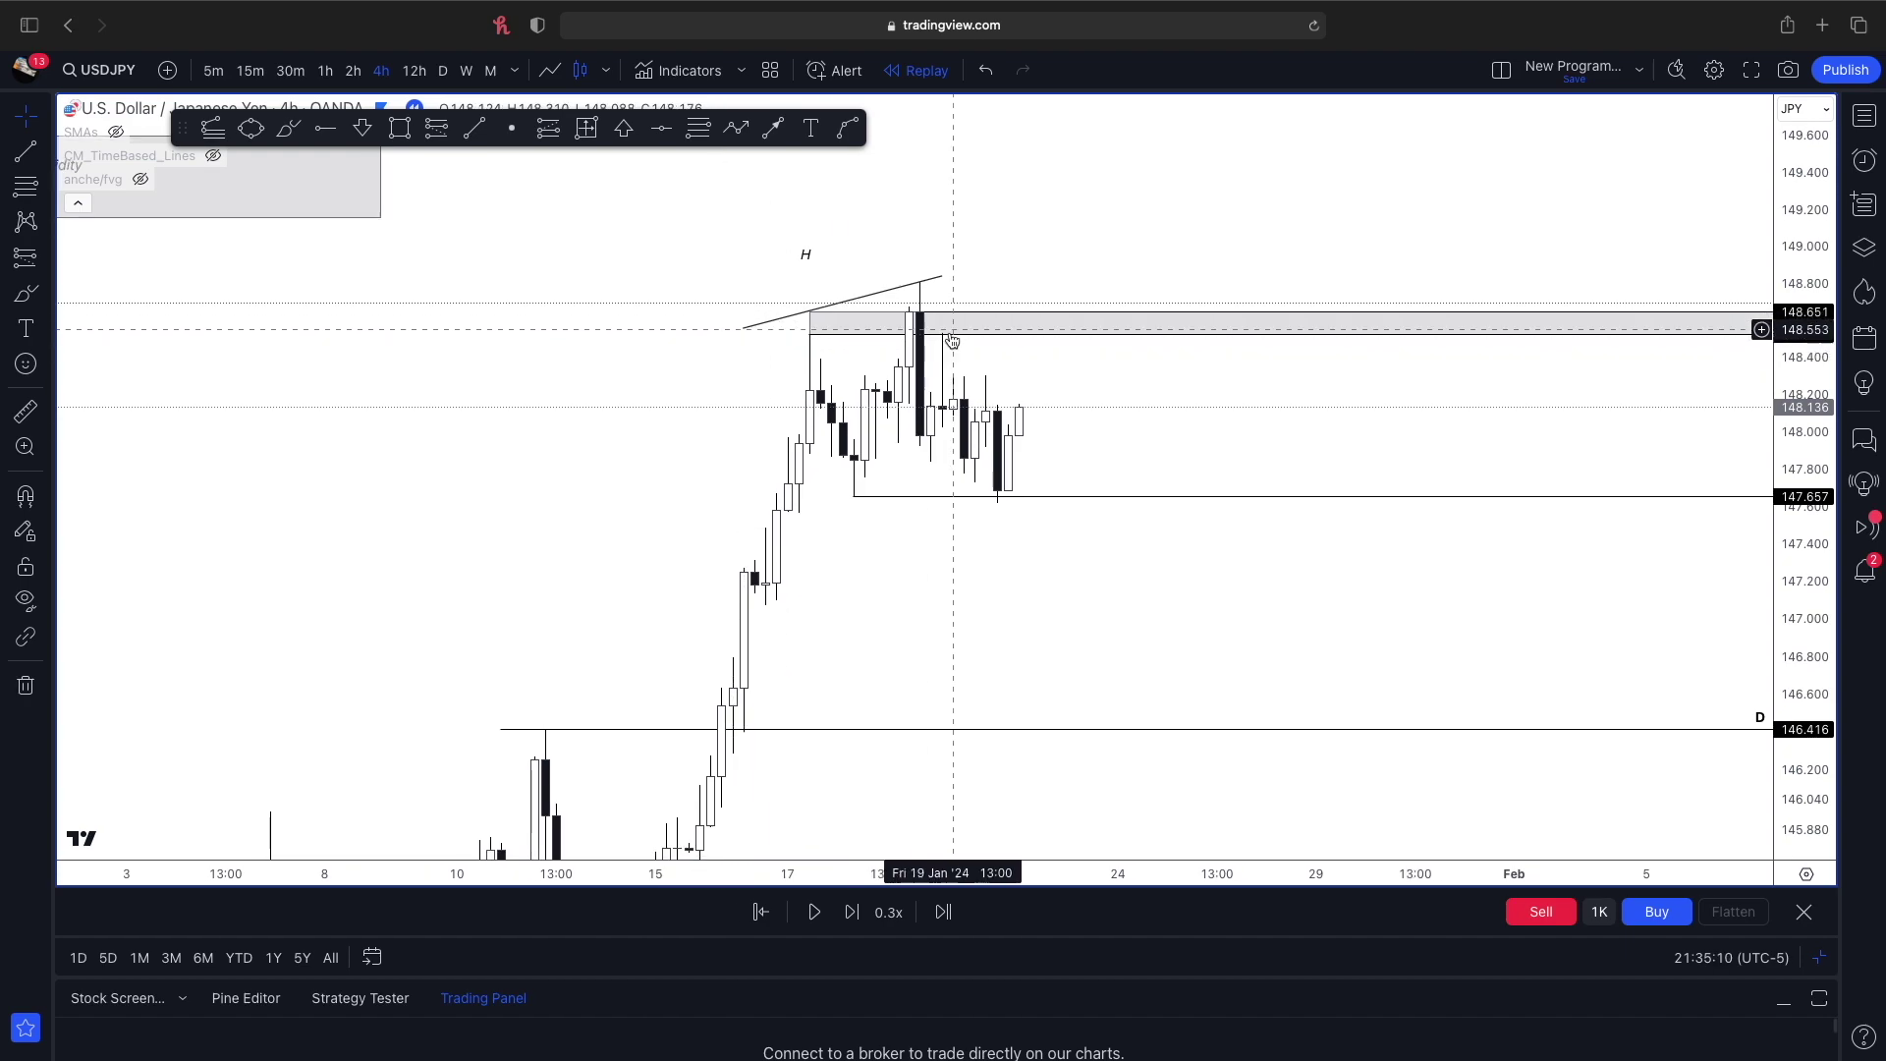
scroll(987, 245, right, 1)
click(1208, 413)
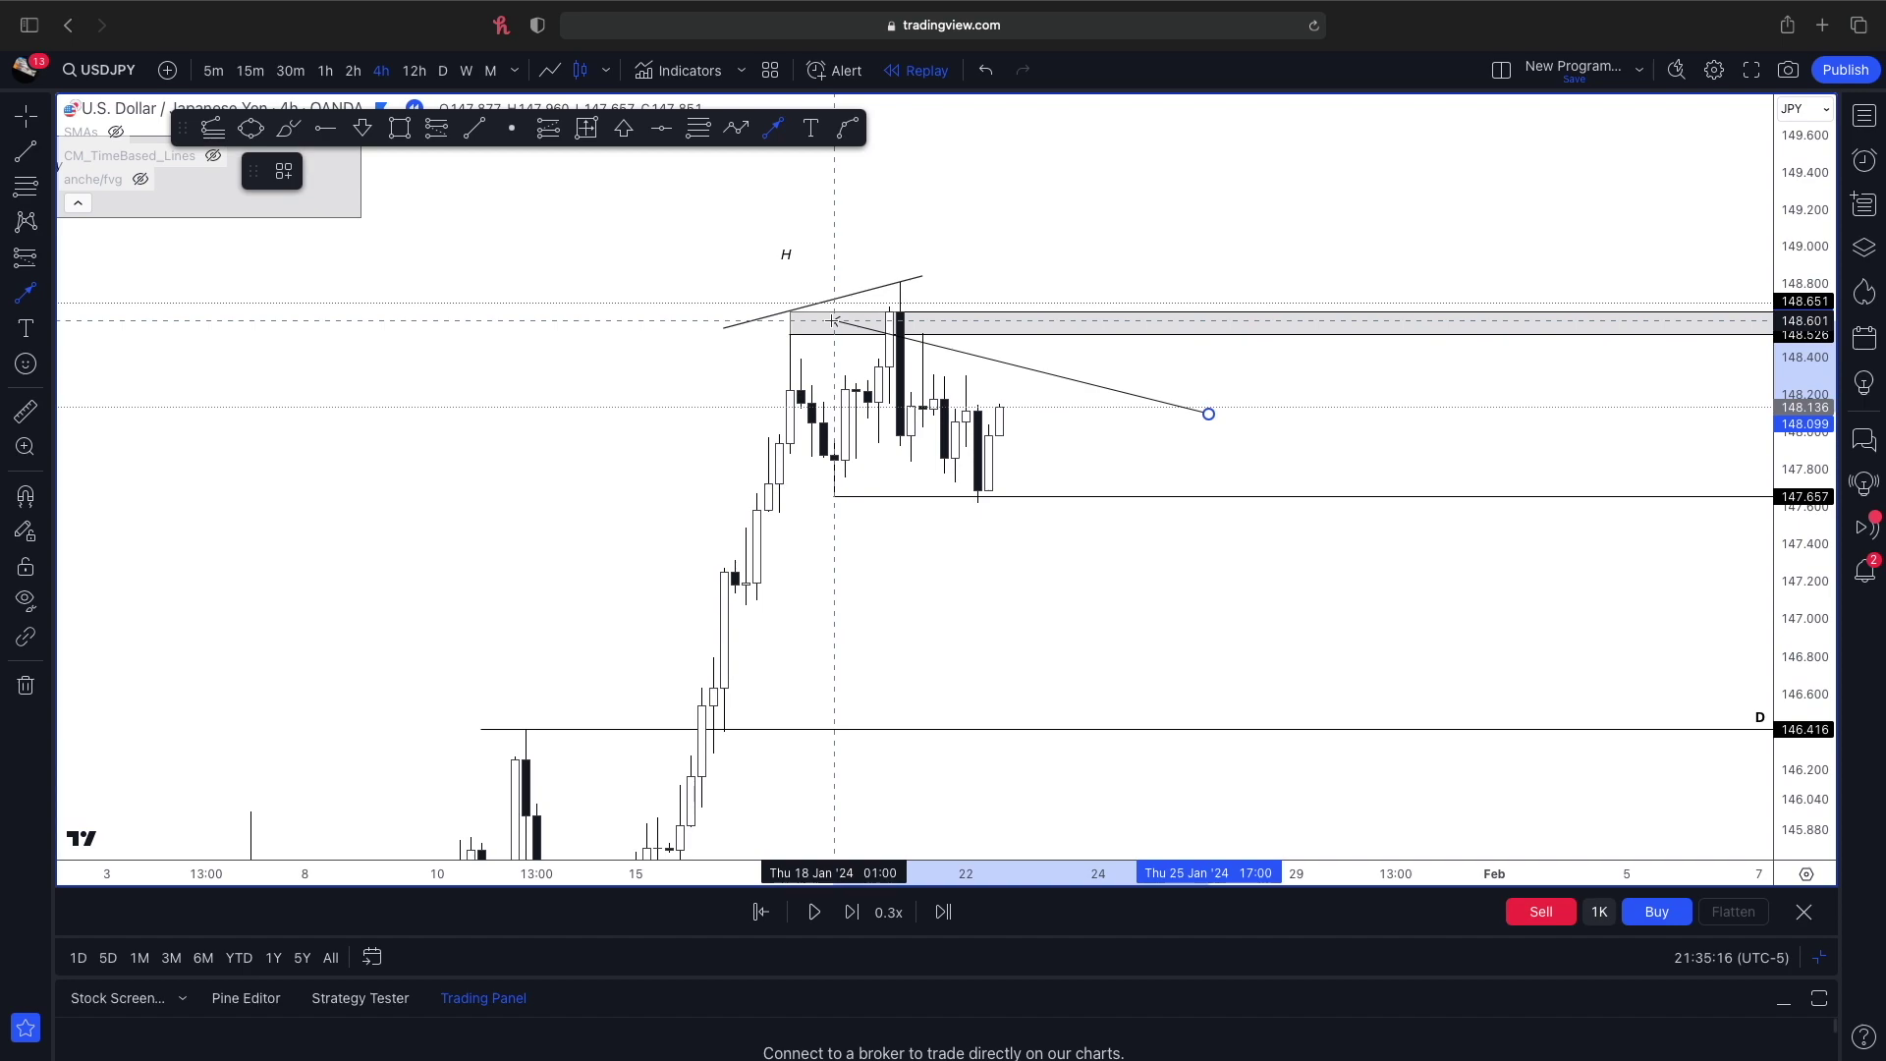
key(Escape)
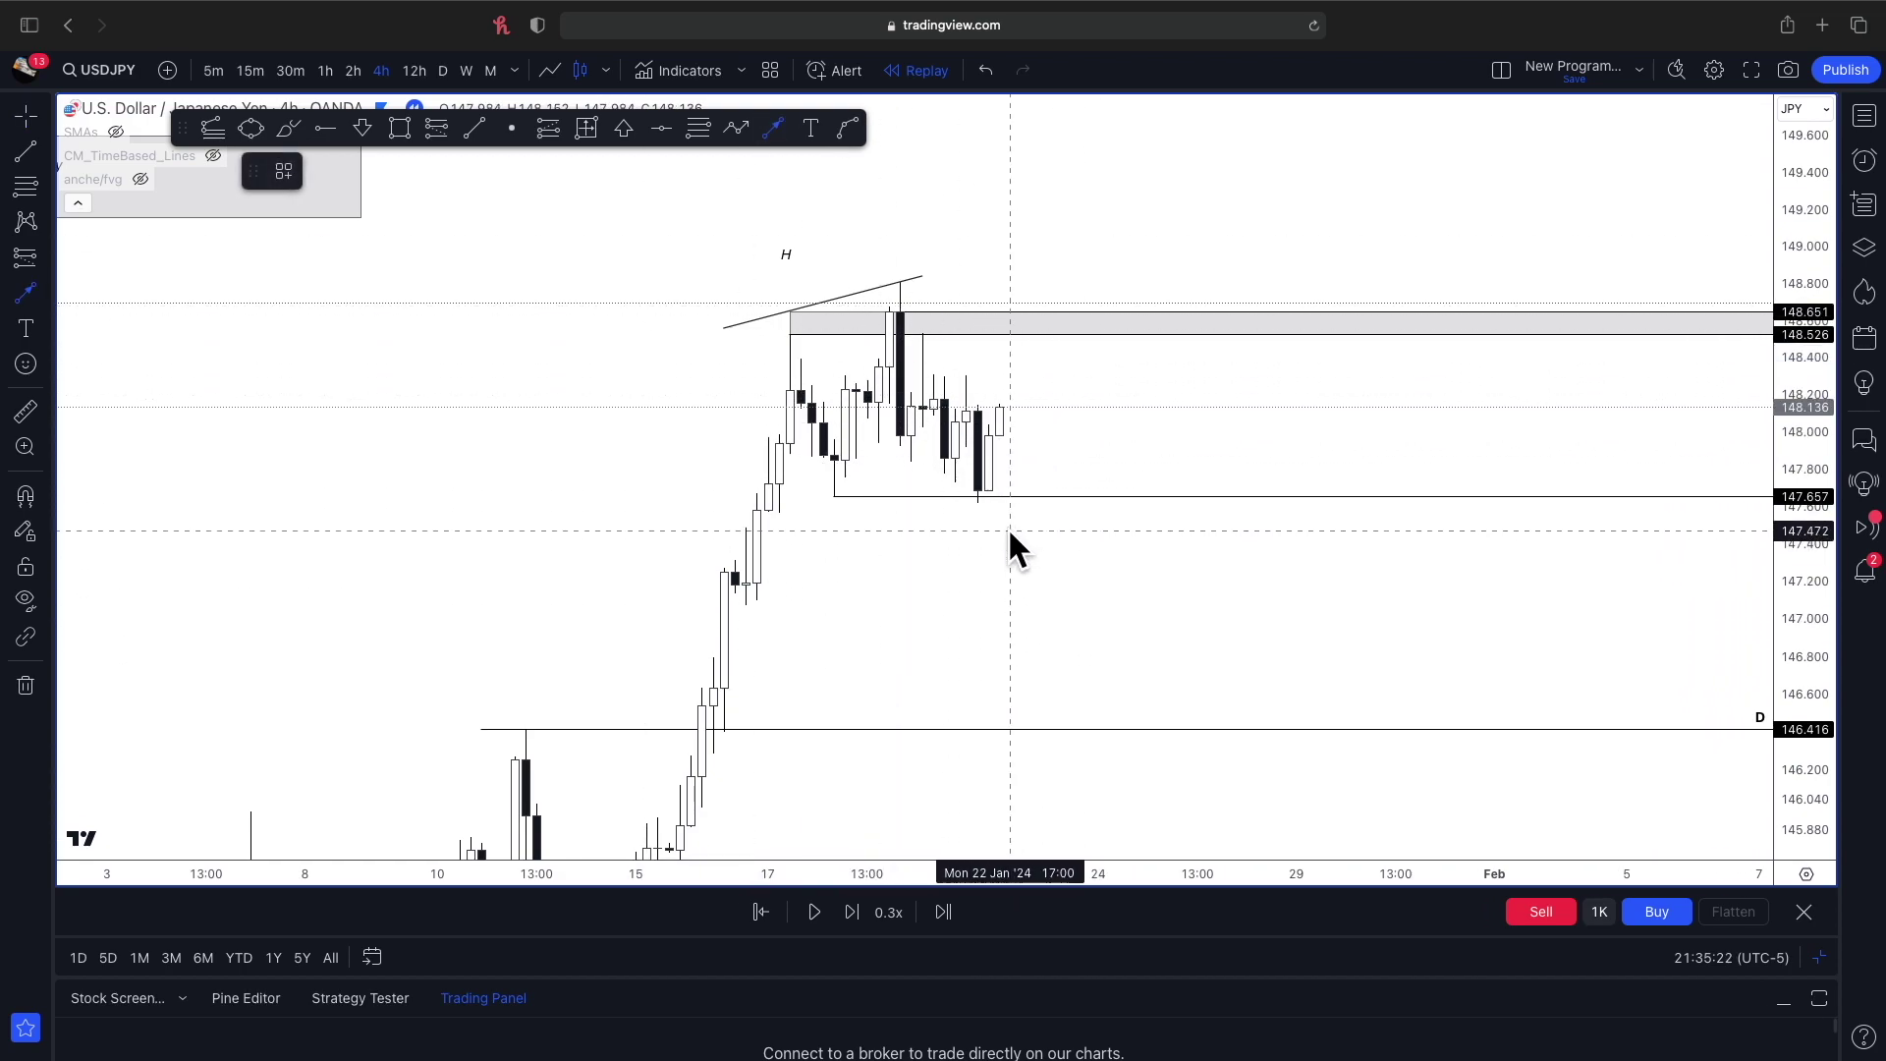
click(1010, 610)
click(1198, 209)
key(Delete)
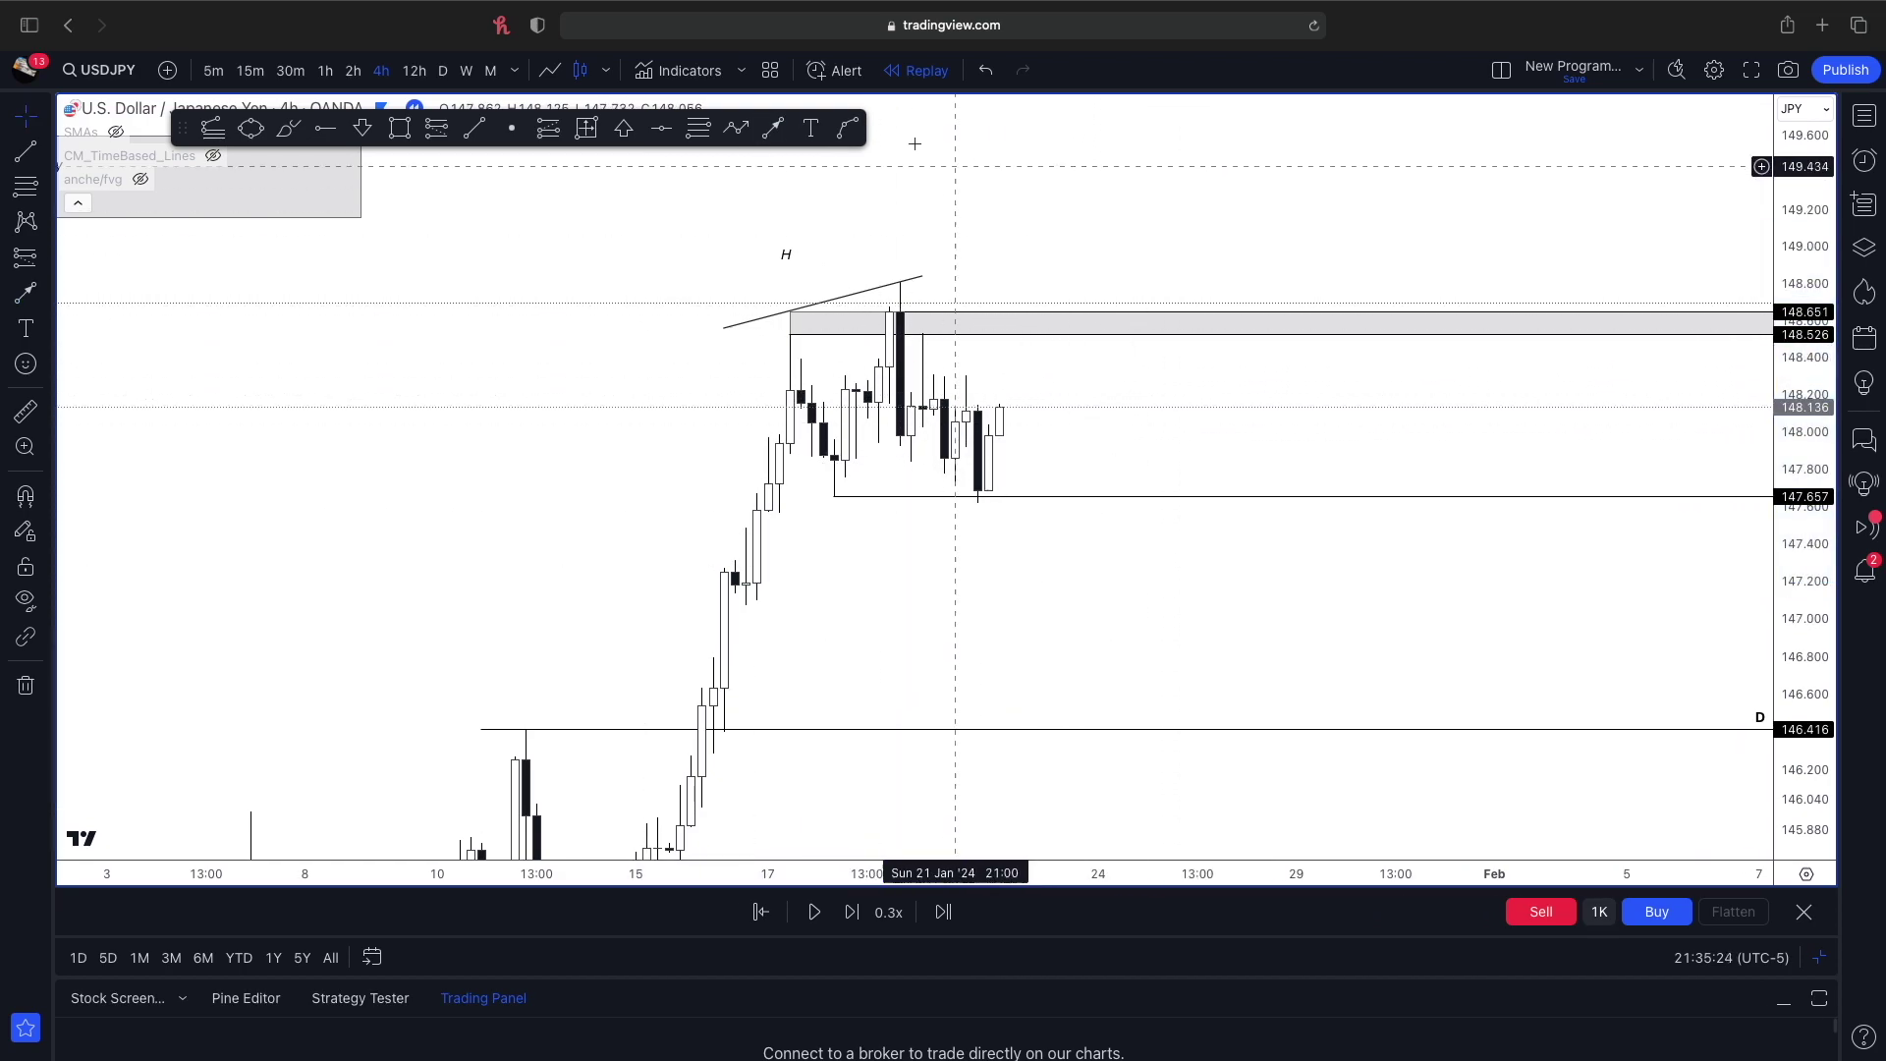
- Draw a short horizontal trend line under the range lows at about 147.71 and apply the BSL template to it
click(812, 485)
click(940, 486)
double_click(940, 485)
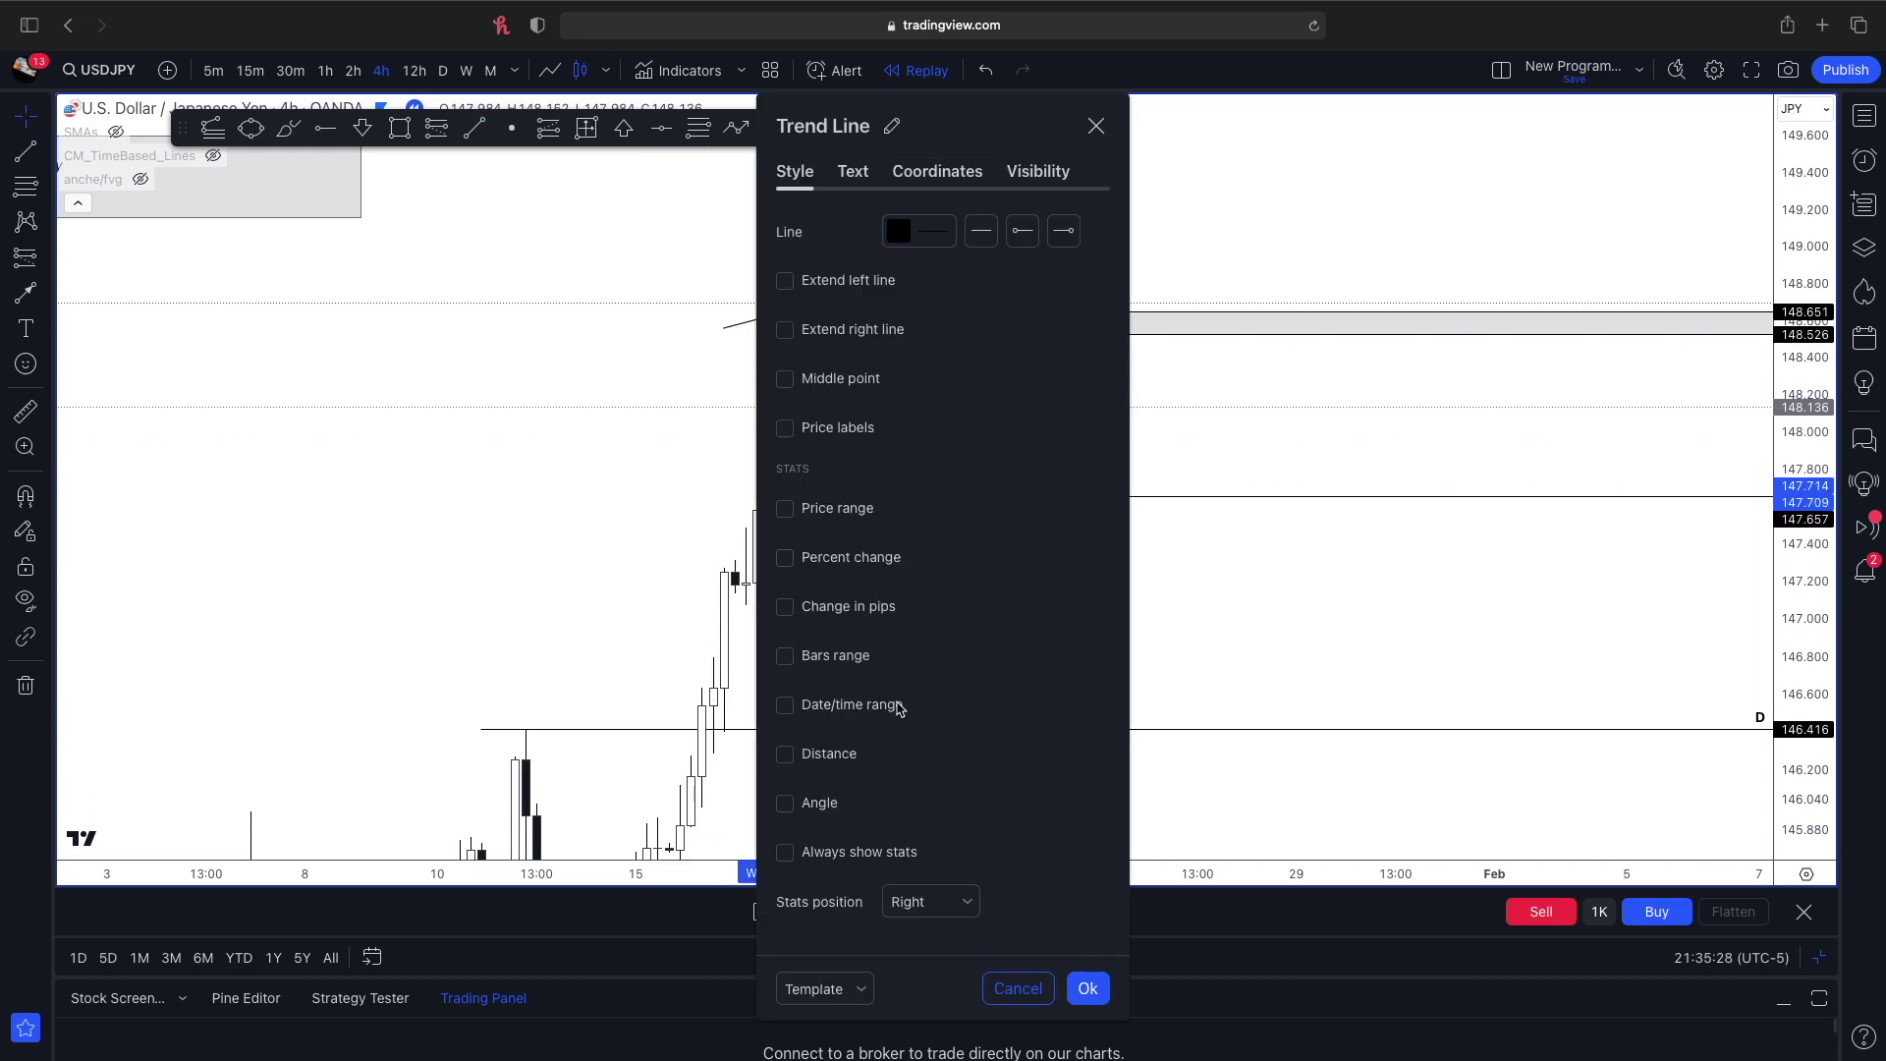
click(847, 172)
click(823, 468)
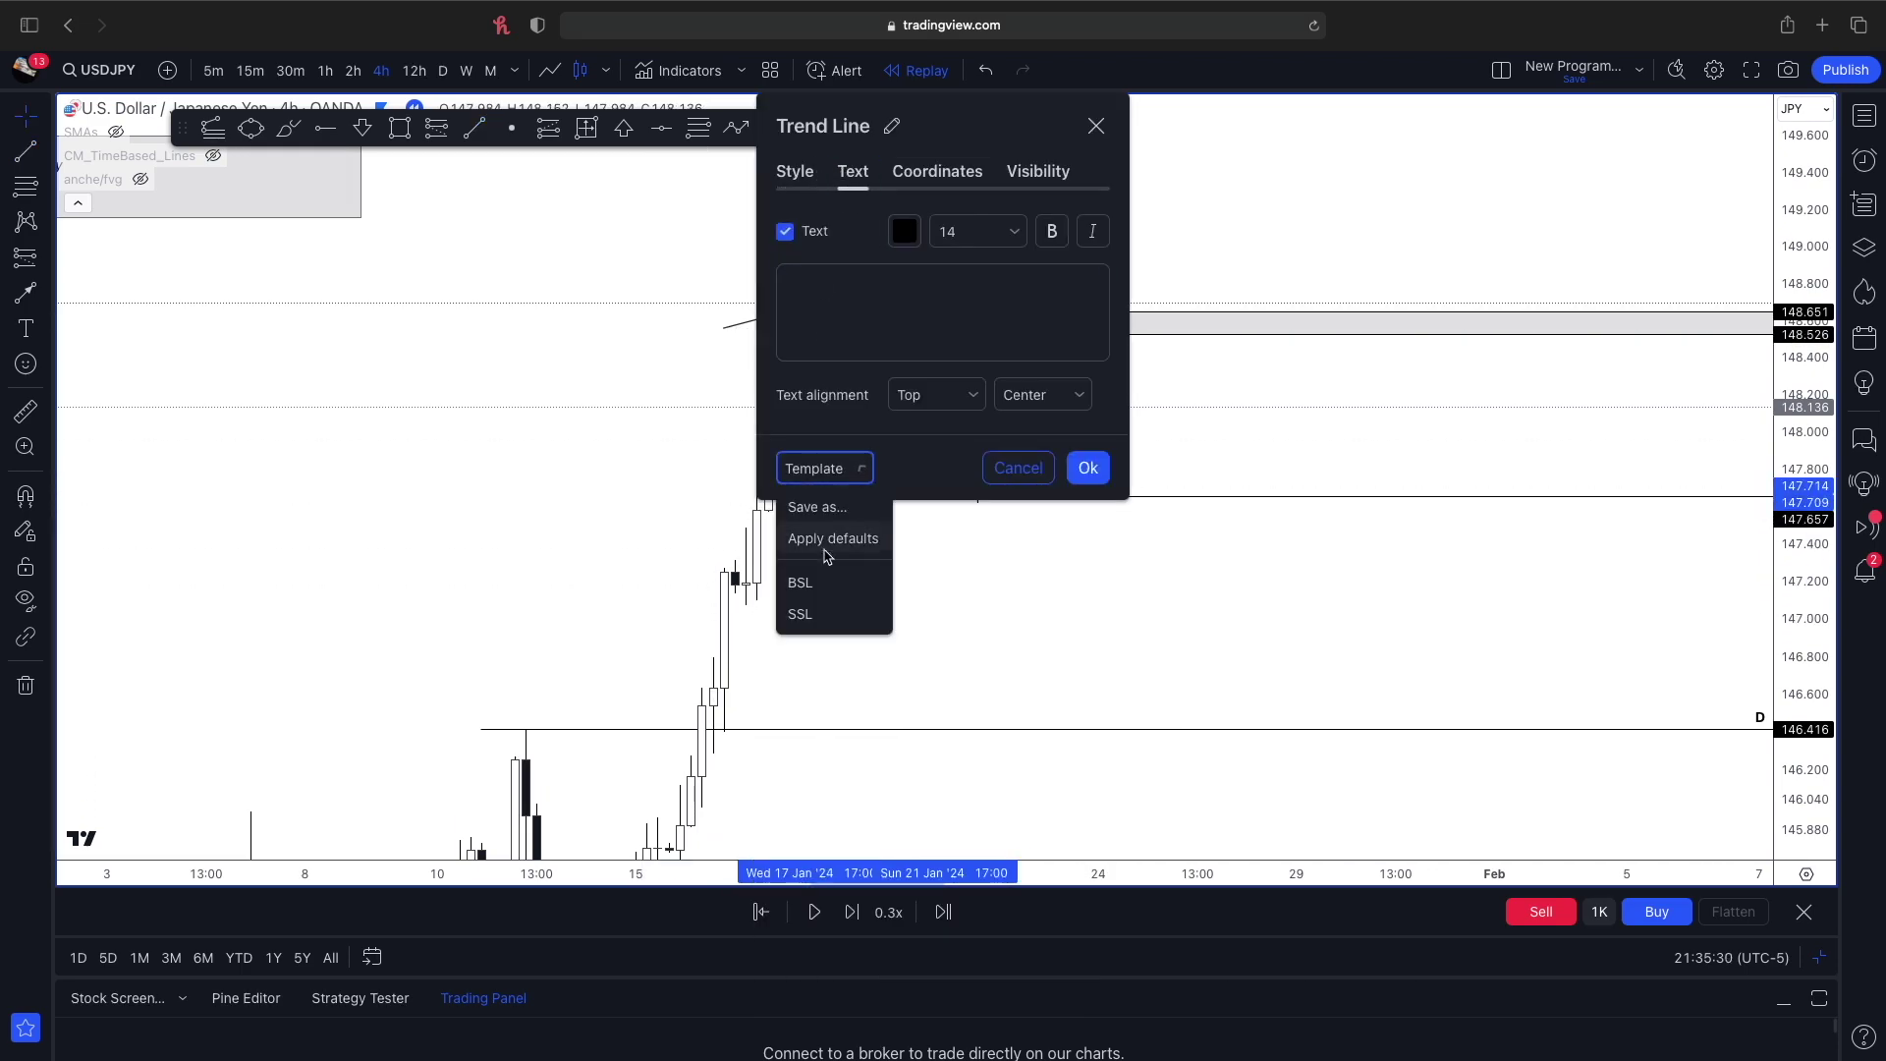
click(834, 589)
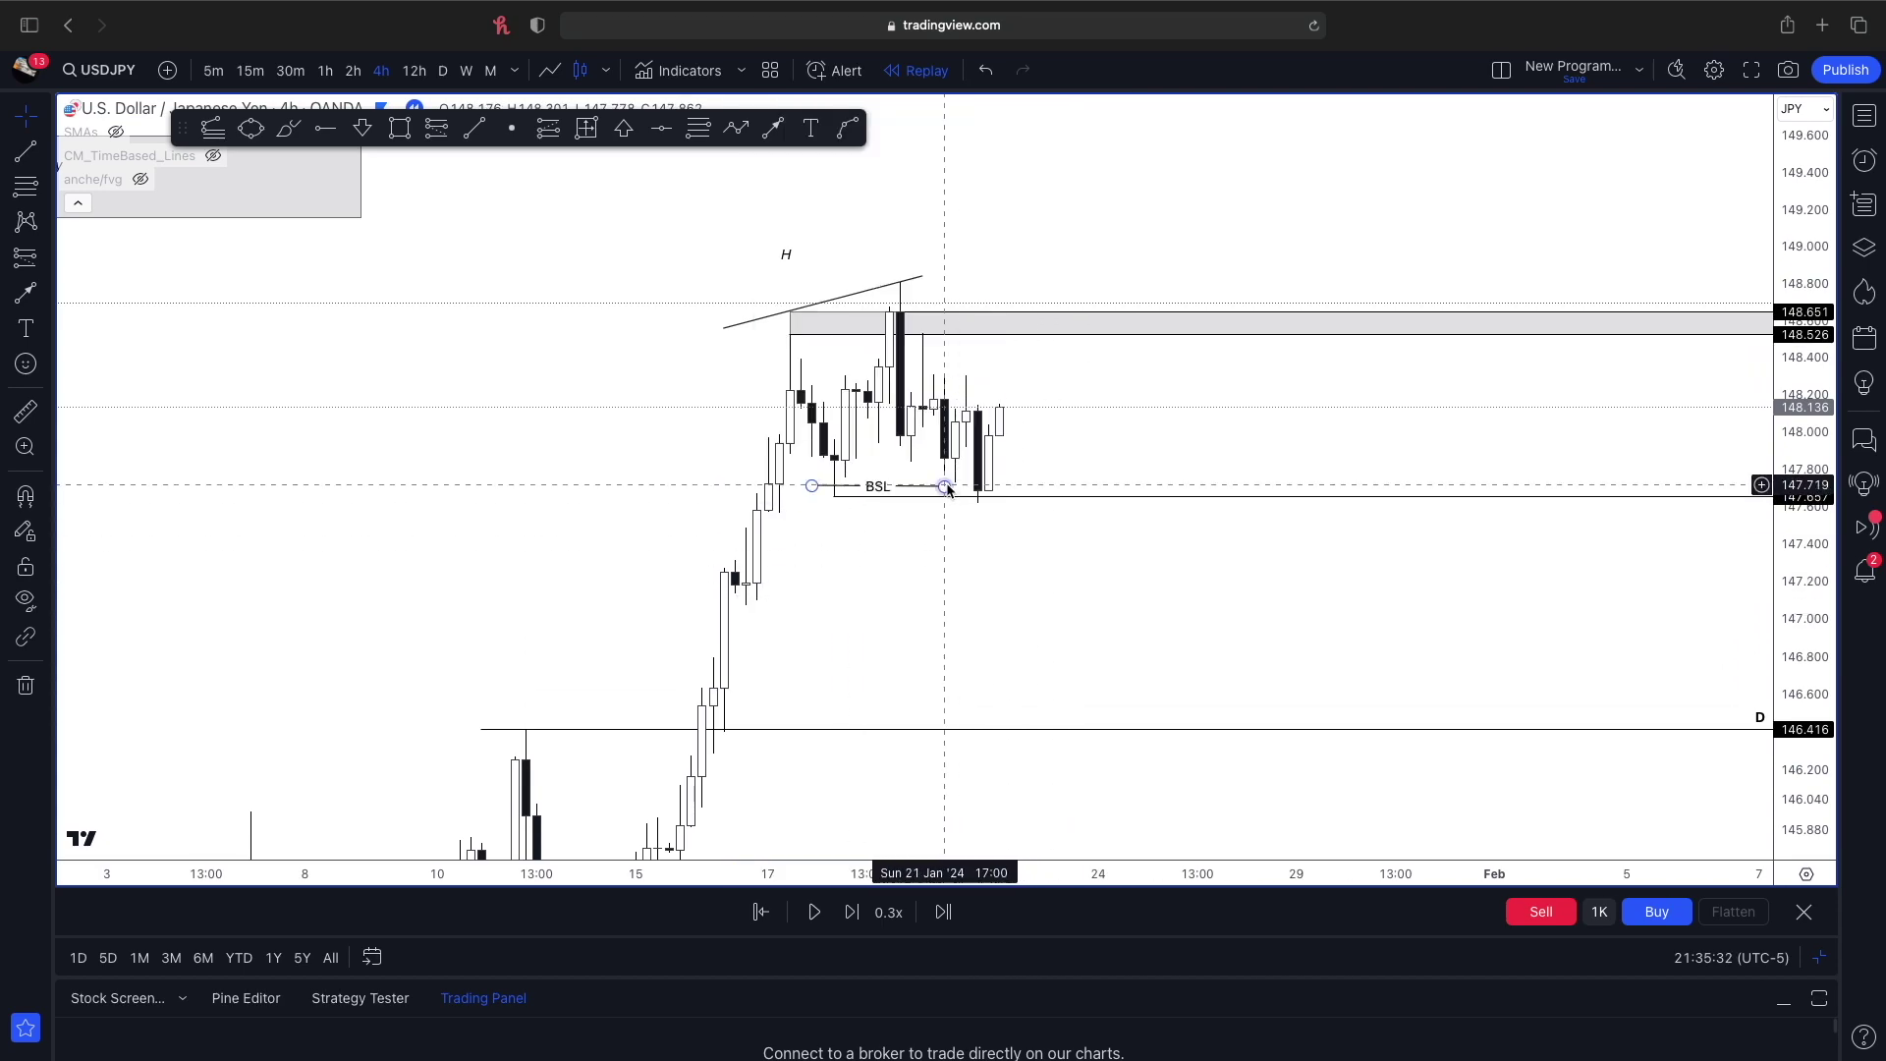
- With magnet snapping on, place a horizontal ray at the 21 January low, 147.778
drag(931, 556, 902, 557)
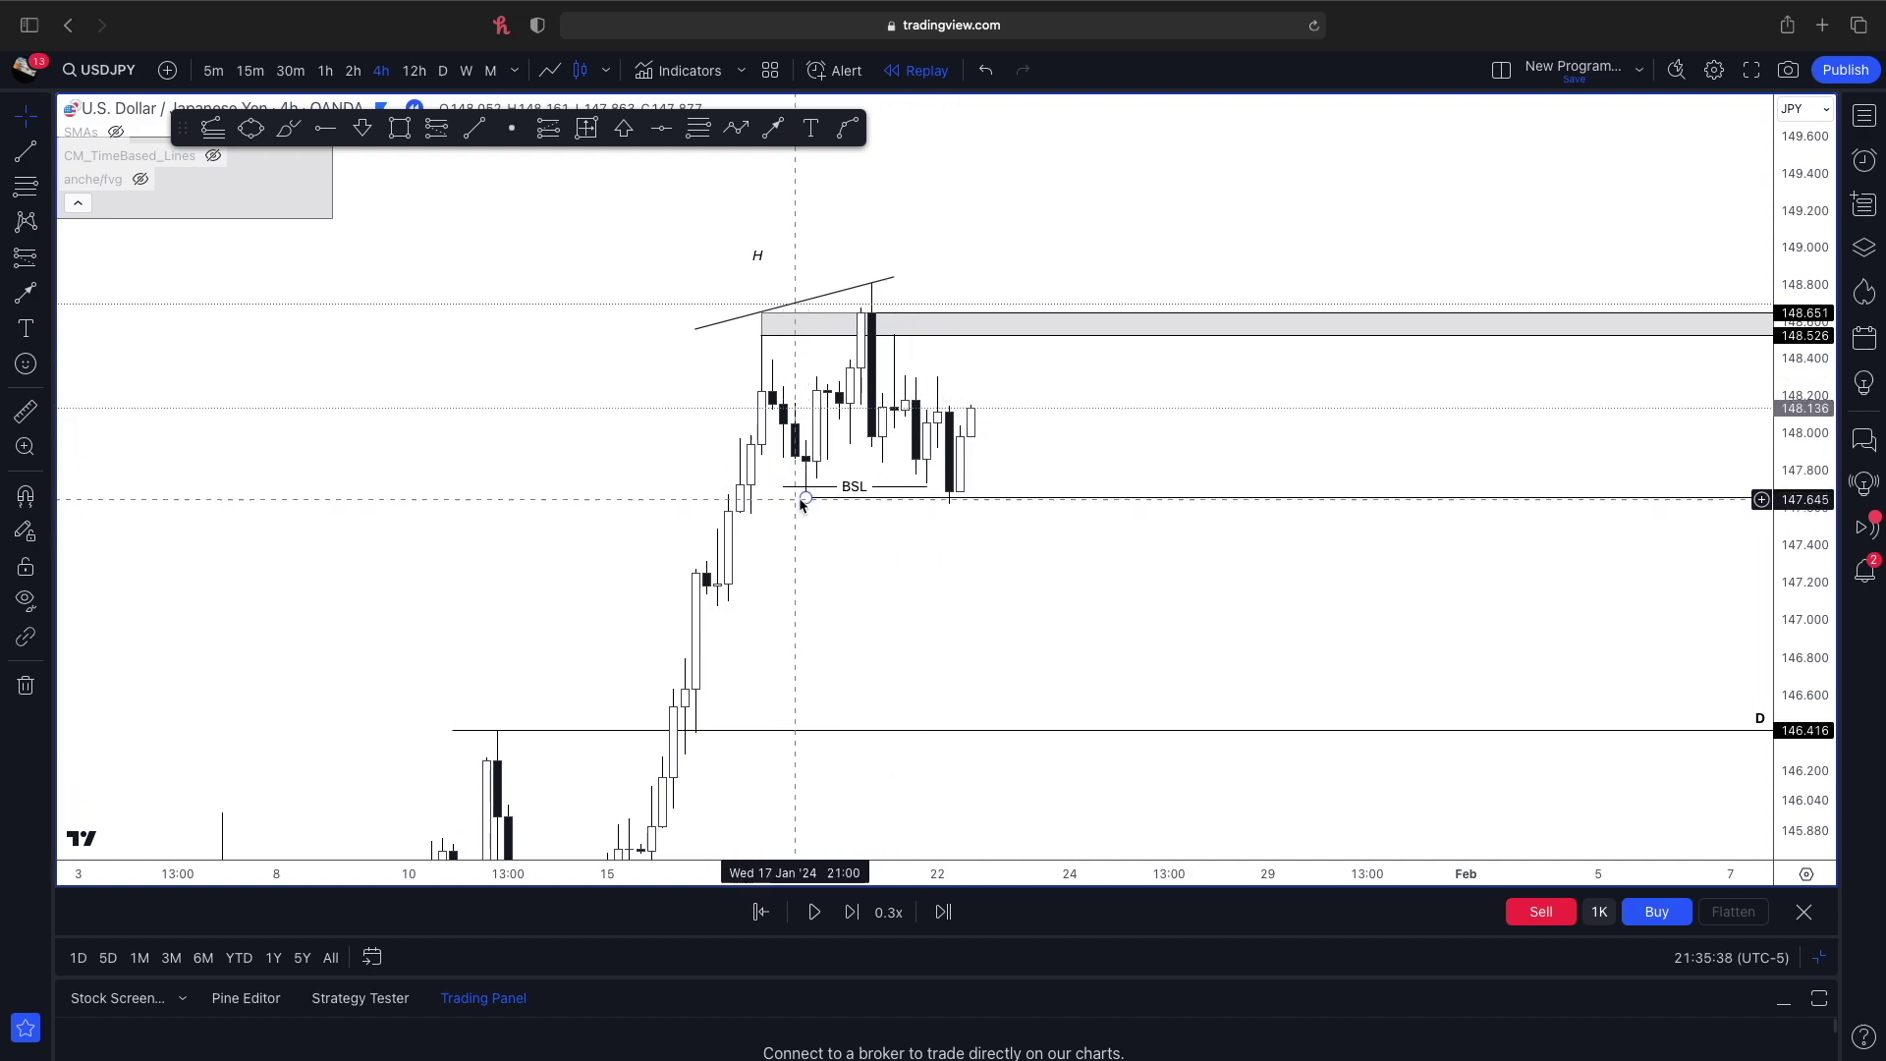
scroll(1247, 525, down, 1)
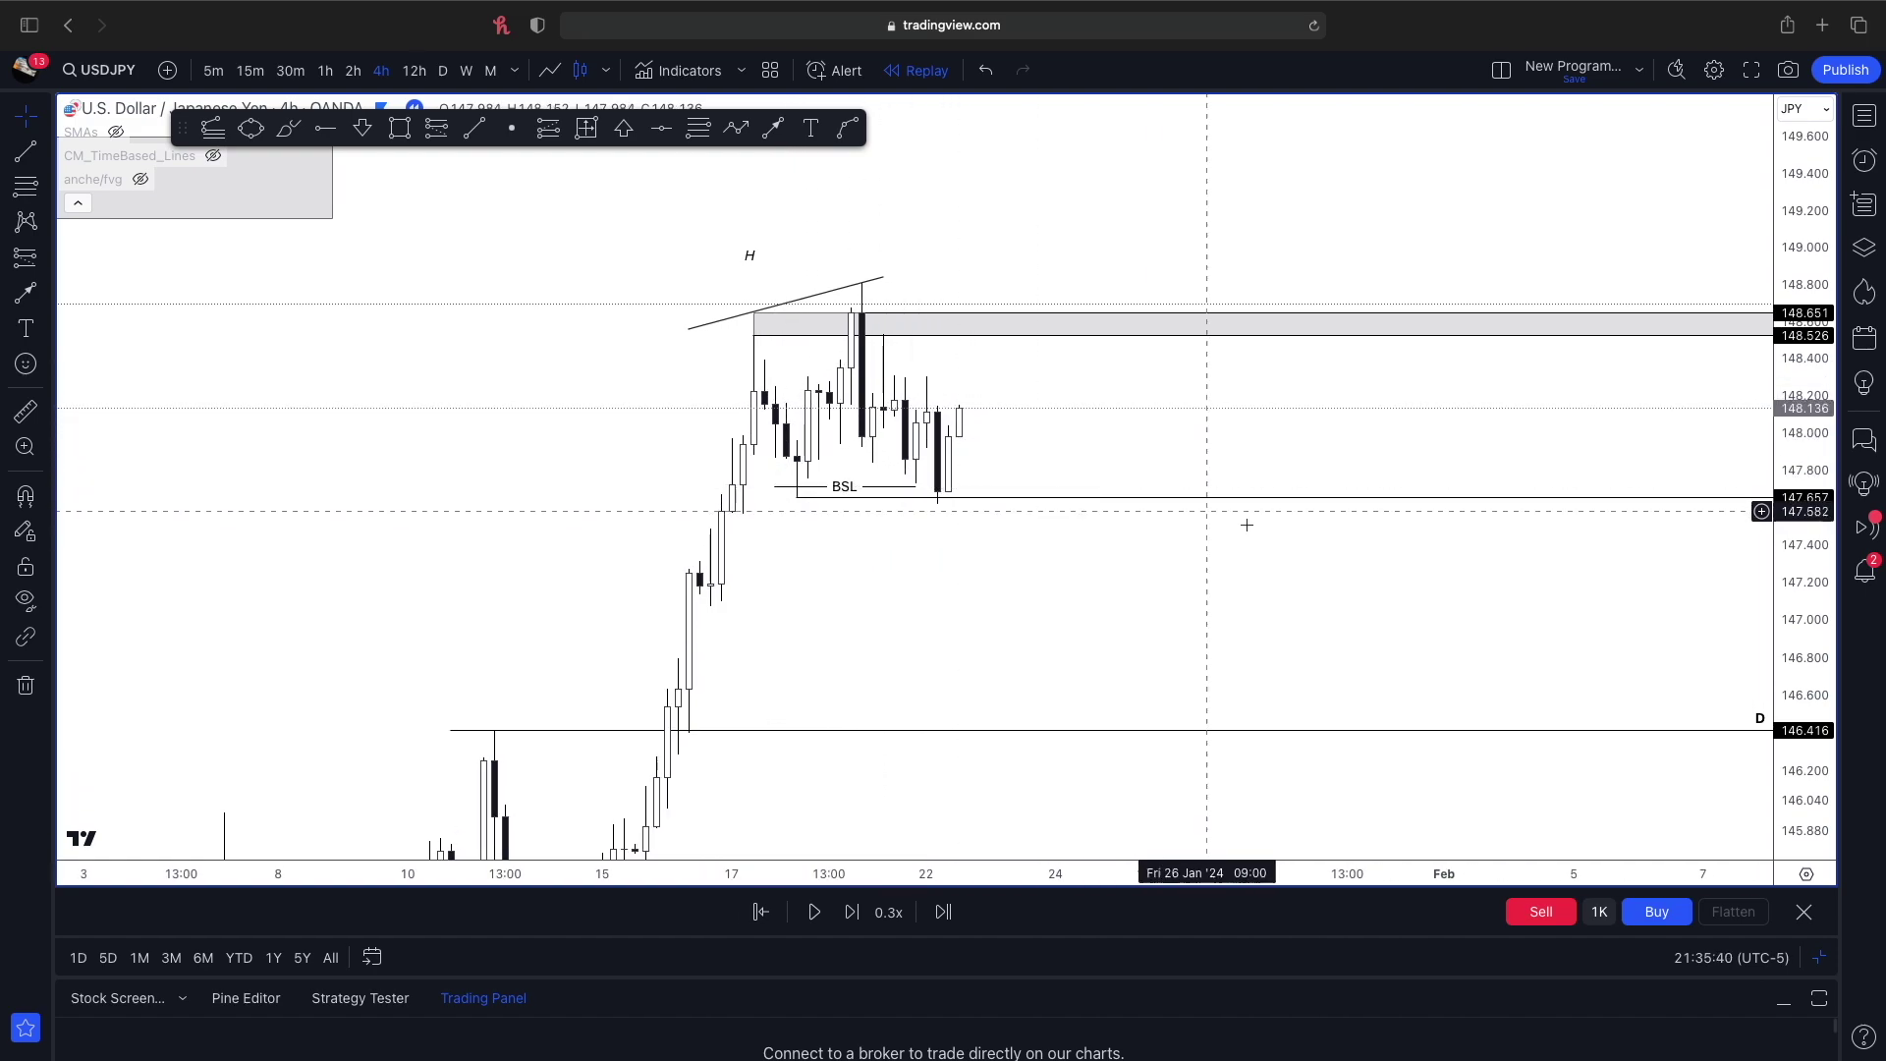
drag(1810, 540, 1809, 441)
click(324, 128)
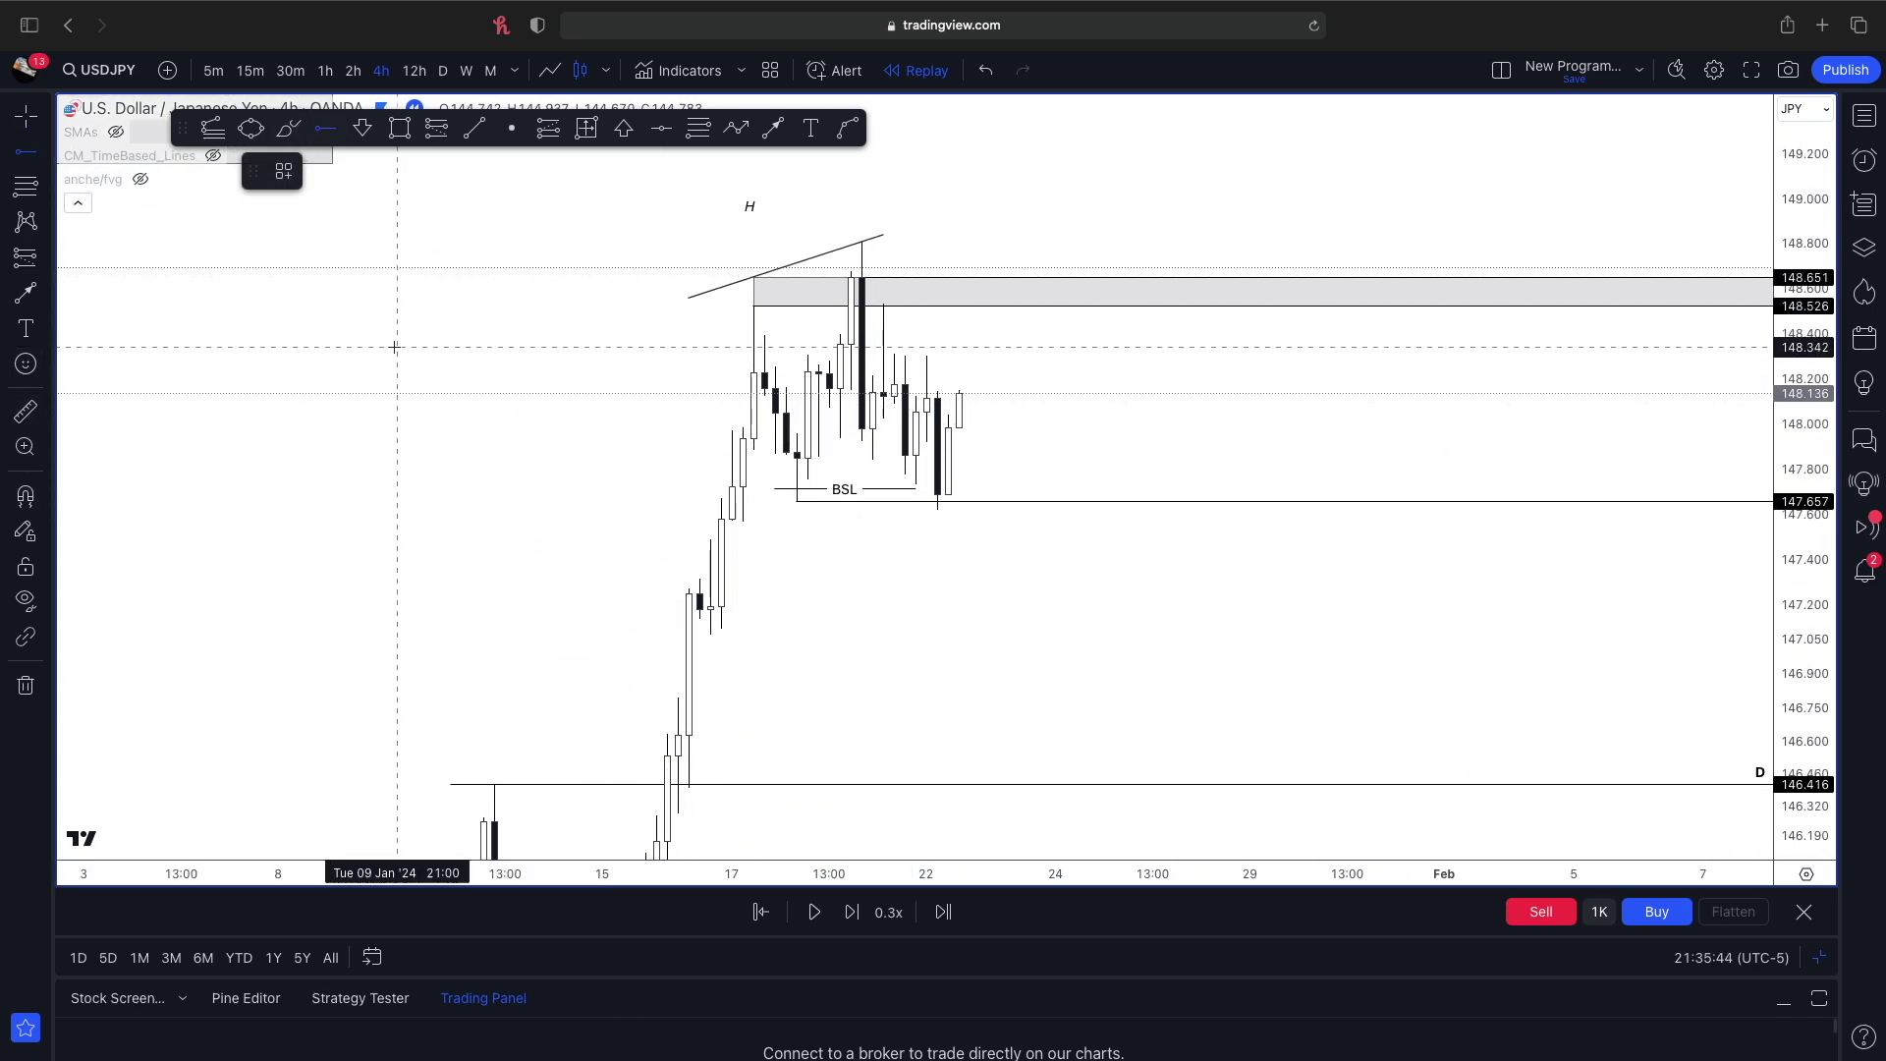
click(26, 496)
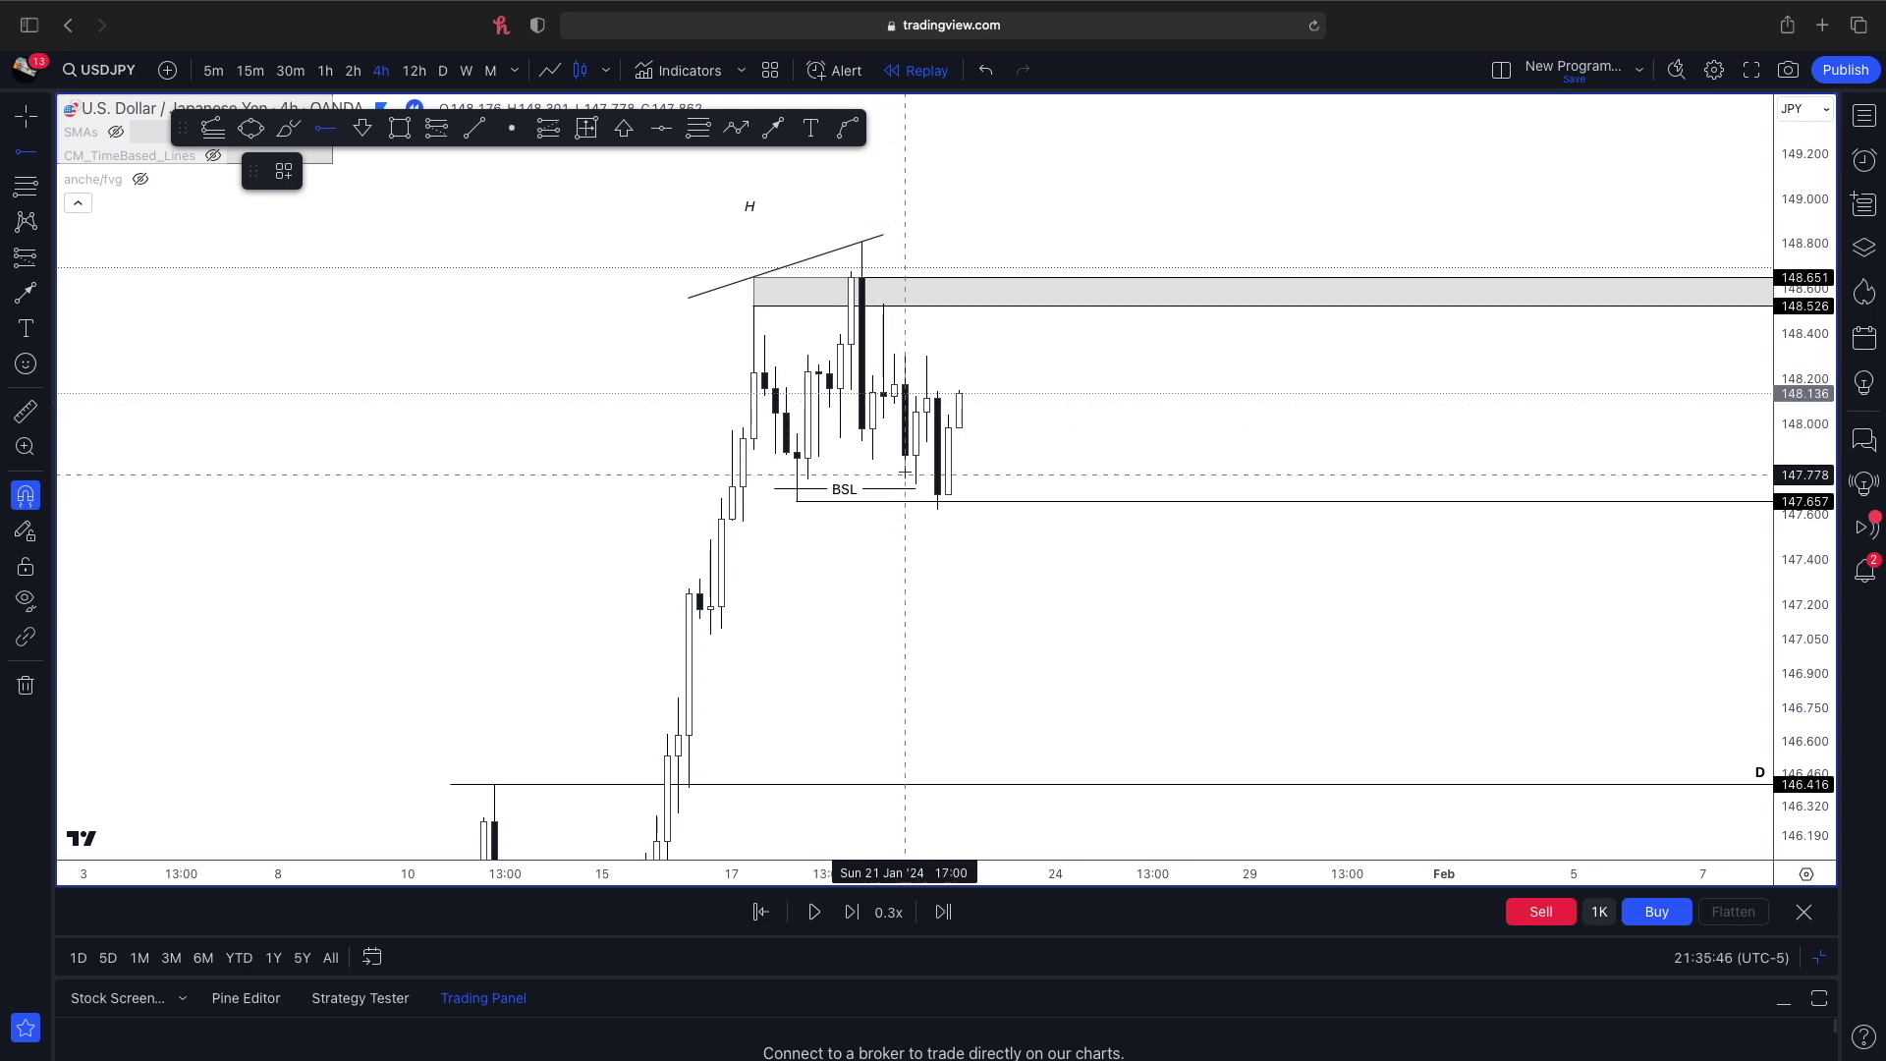
click(905, 475)
- Draw a rectangle between the 147.657 and 147.778 rays and extend its right edge well past the latest candles
key(alt+shift+r)
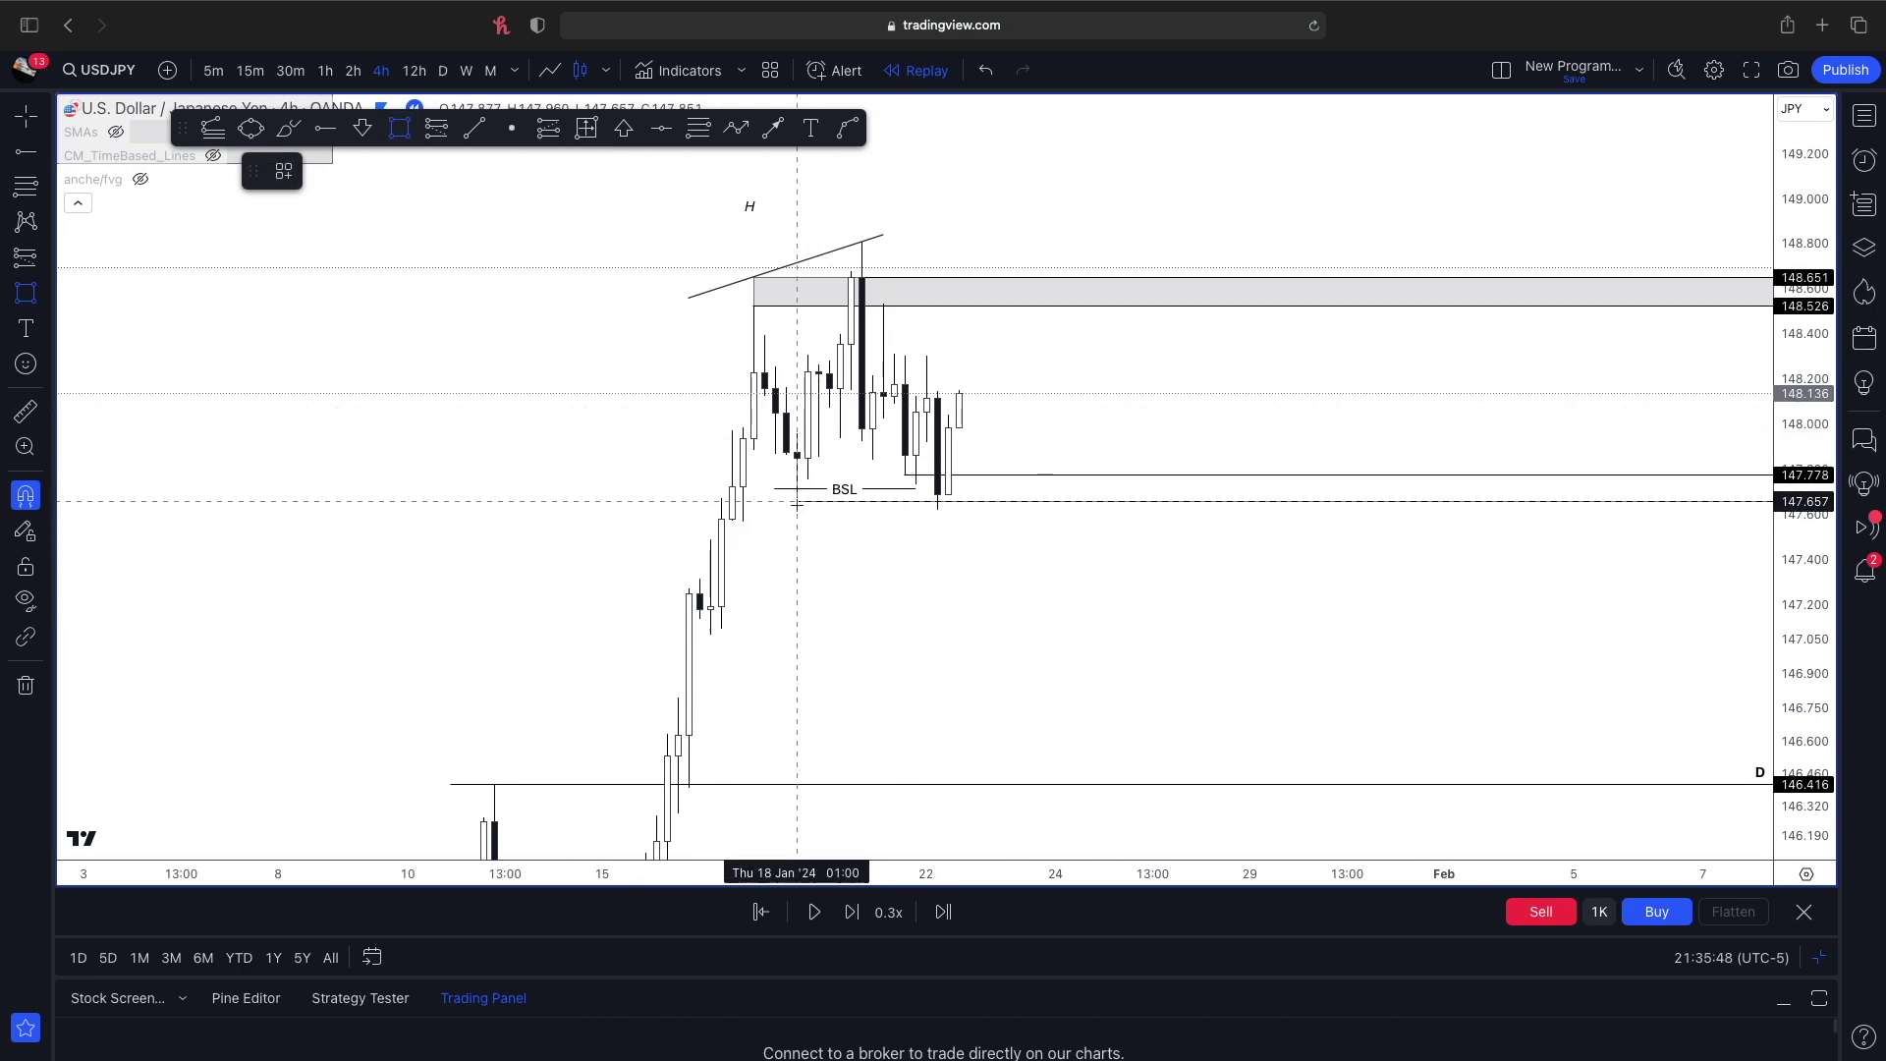
click(797, 505)
click(905, 475)
drag(904, 489, 1768, 521)
click(1431, 650)
- Turn off magnet snapping and delete the BSL-labelled trend line
drag(770, 489, 596, 480)
click(47, 494)
click(24, 500)
drag(771, 686, 826, 613)
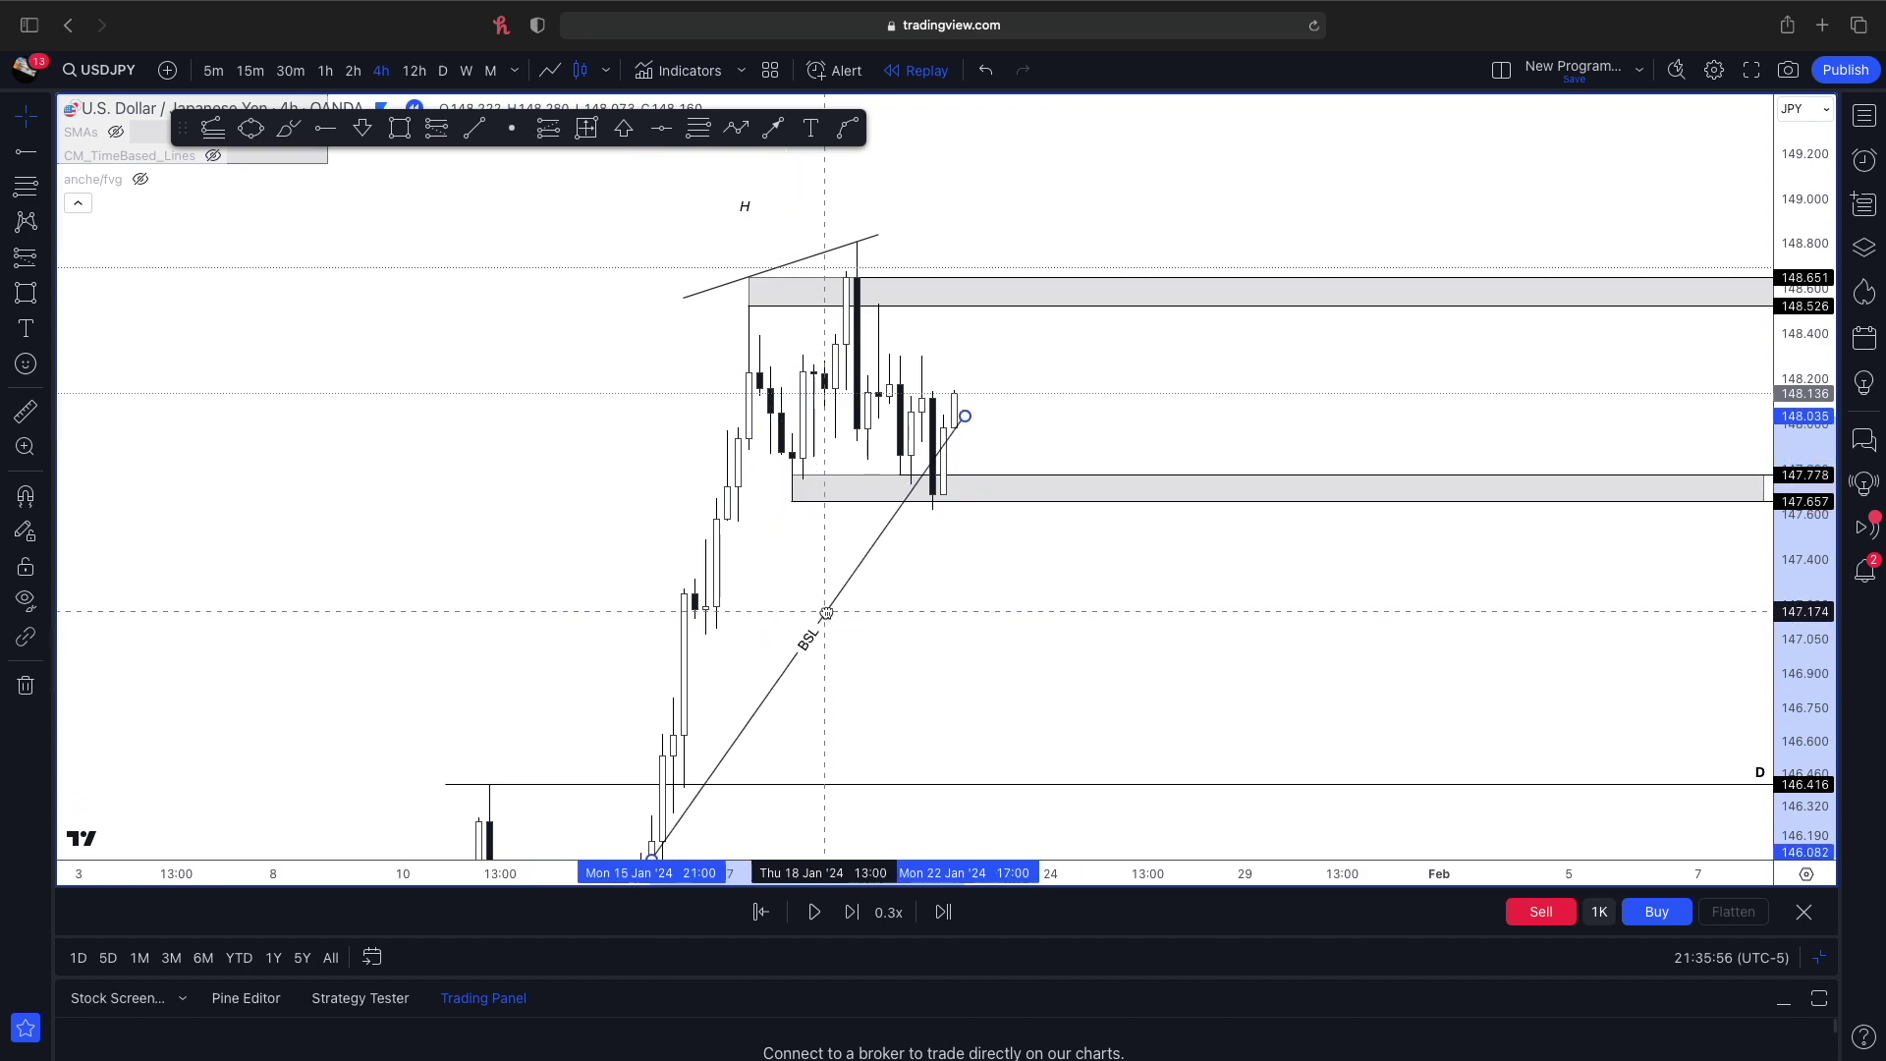
key(Delete)
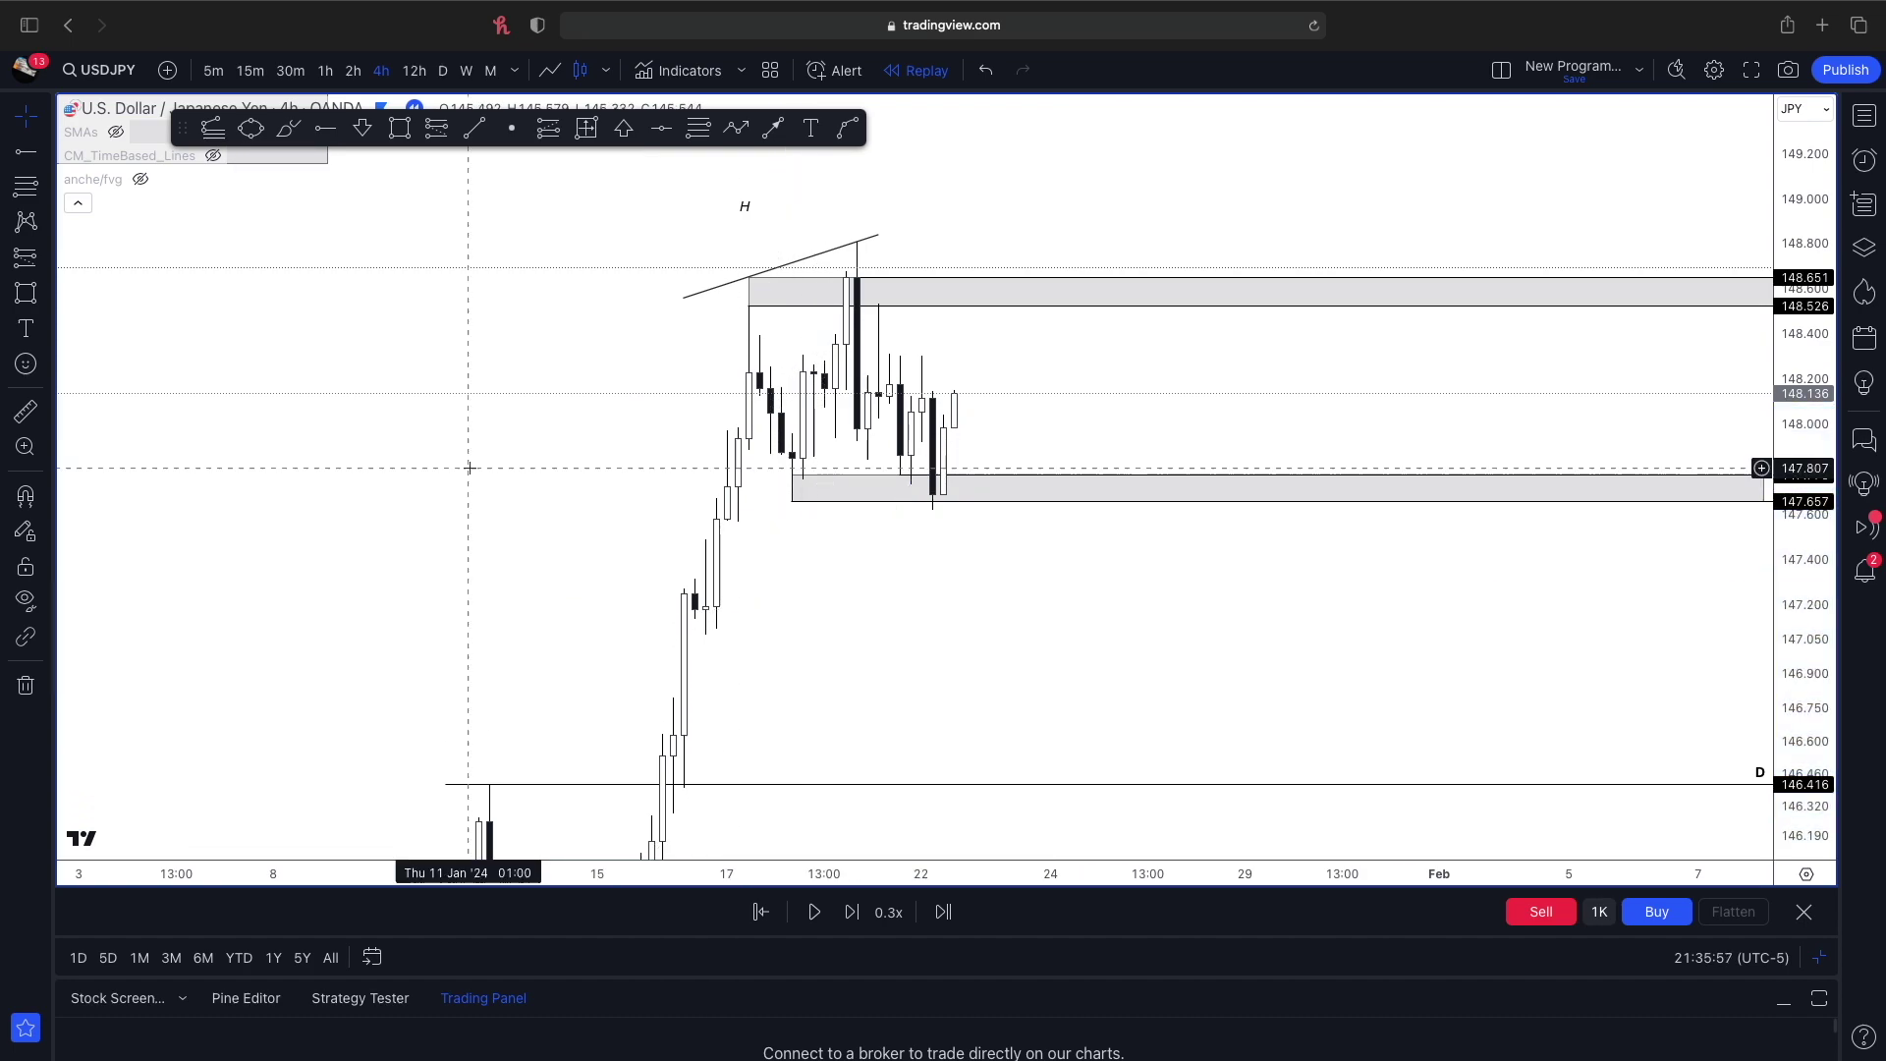
- Draw a nearly horizontal trend line leftward from the range lows at about 147.72 and apply the SSL template to it
click(475, 129)
click(900, 489)
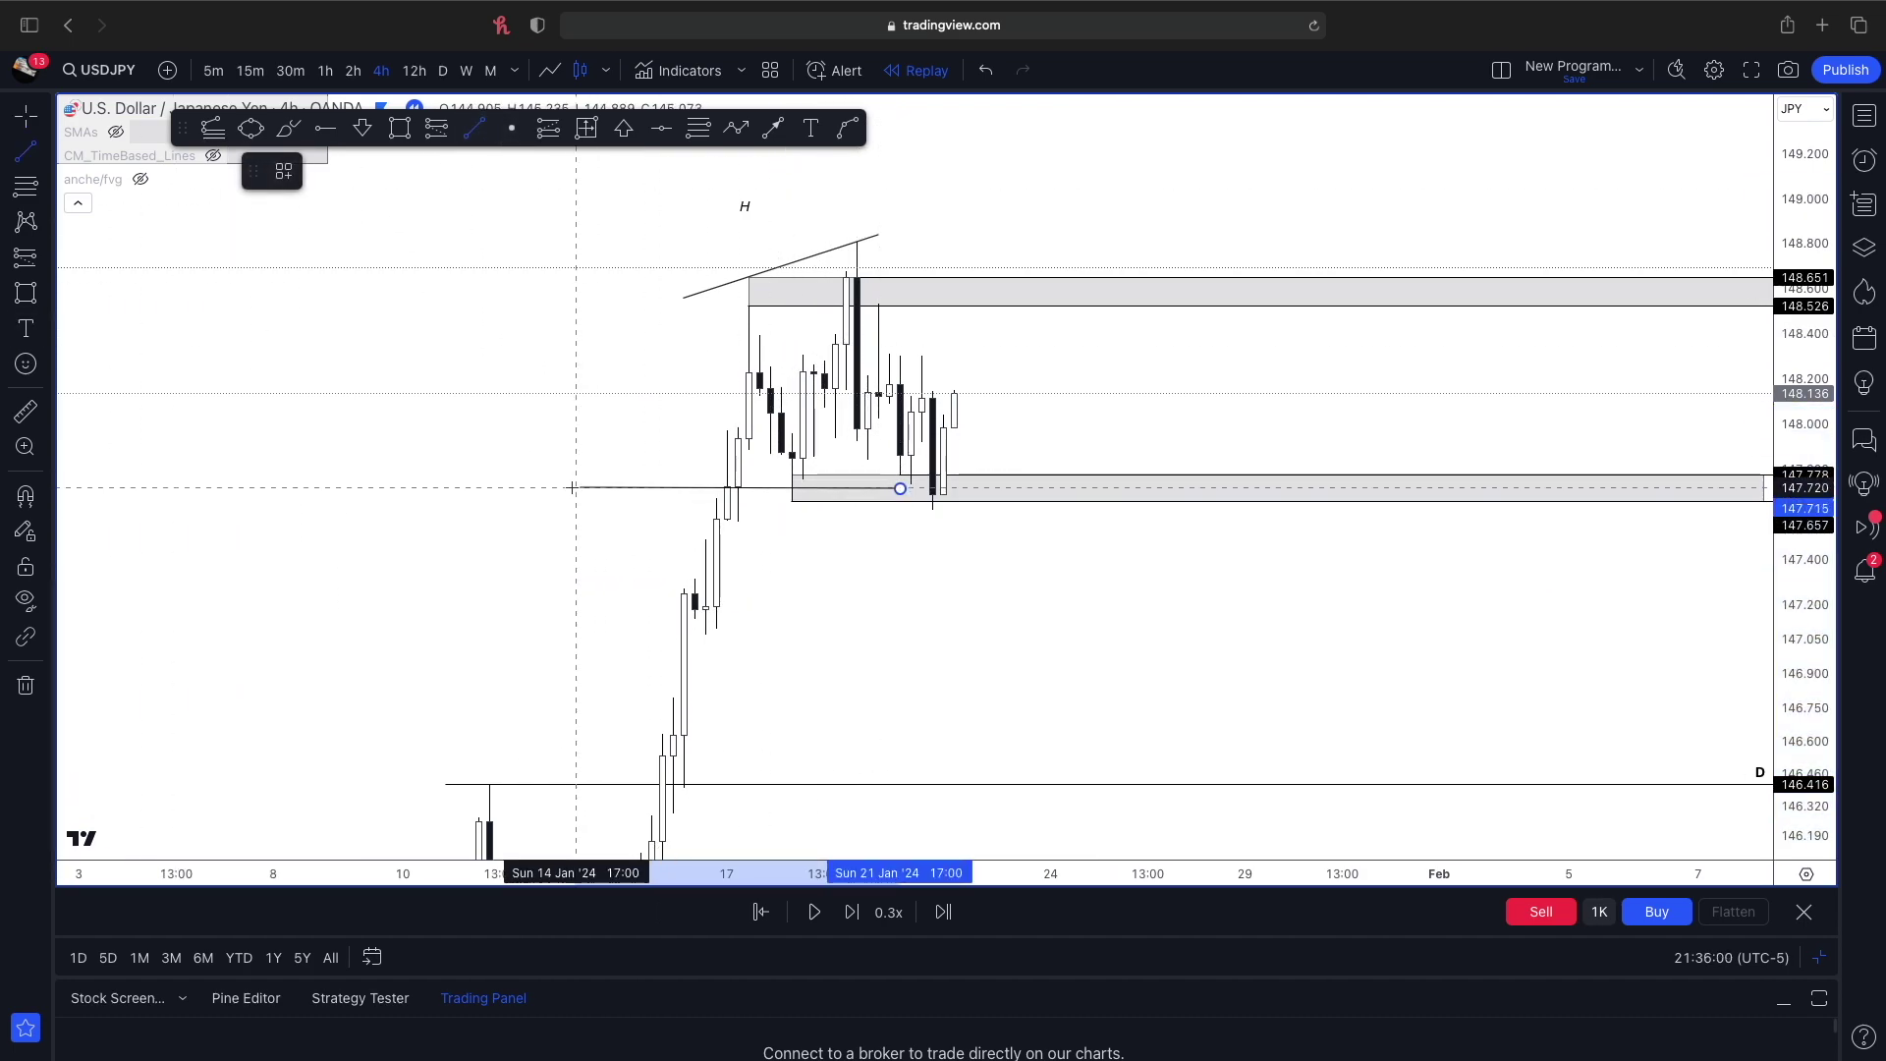
click(574, 488)
double_click(634, 491)
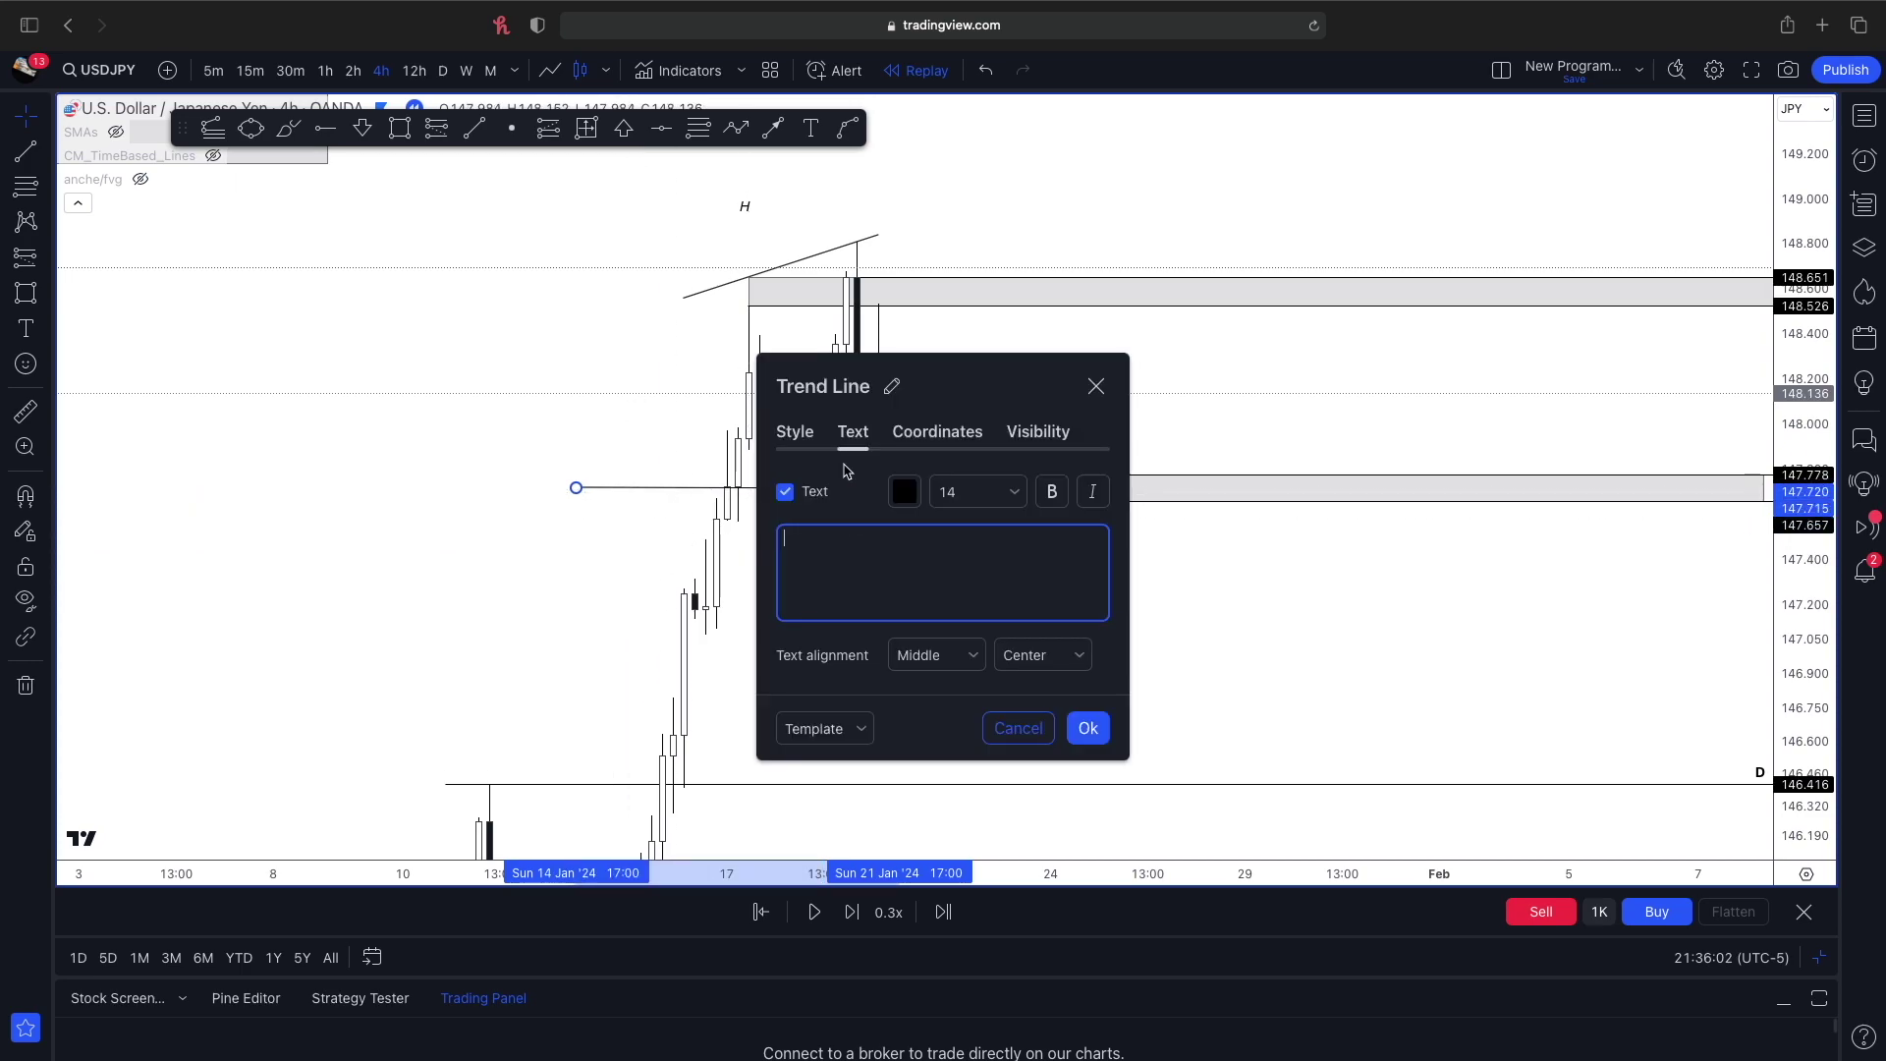
click(843, 731)
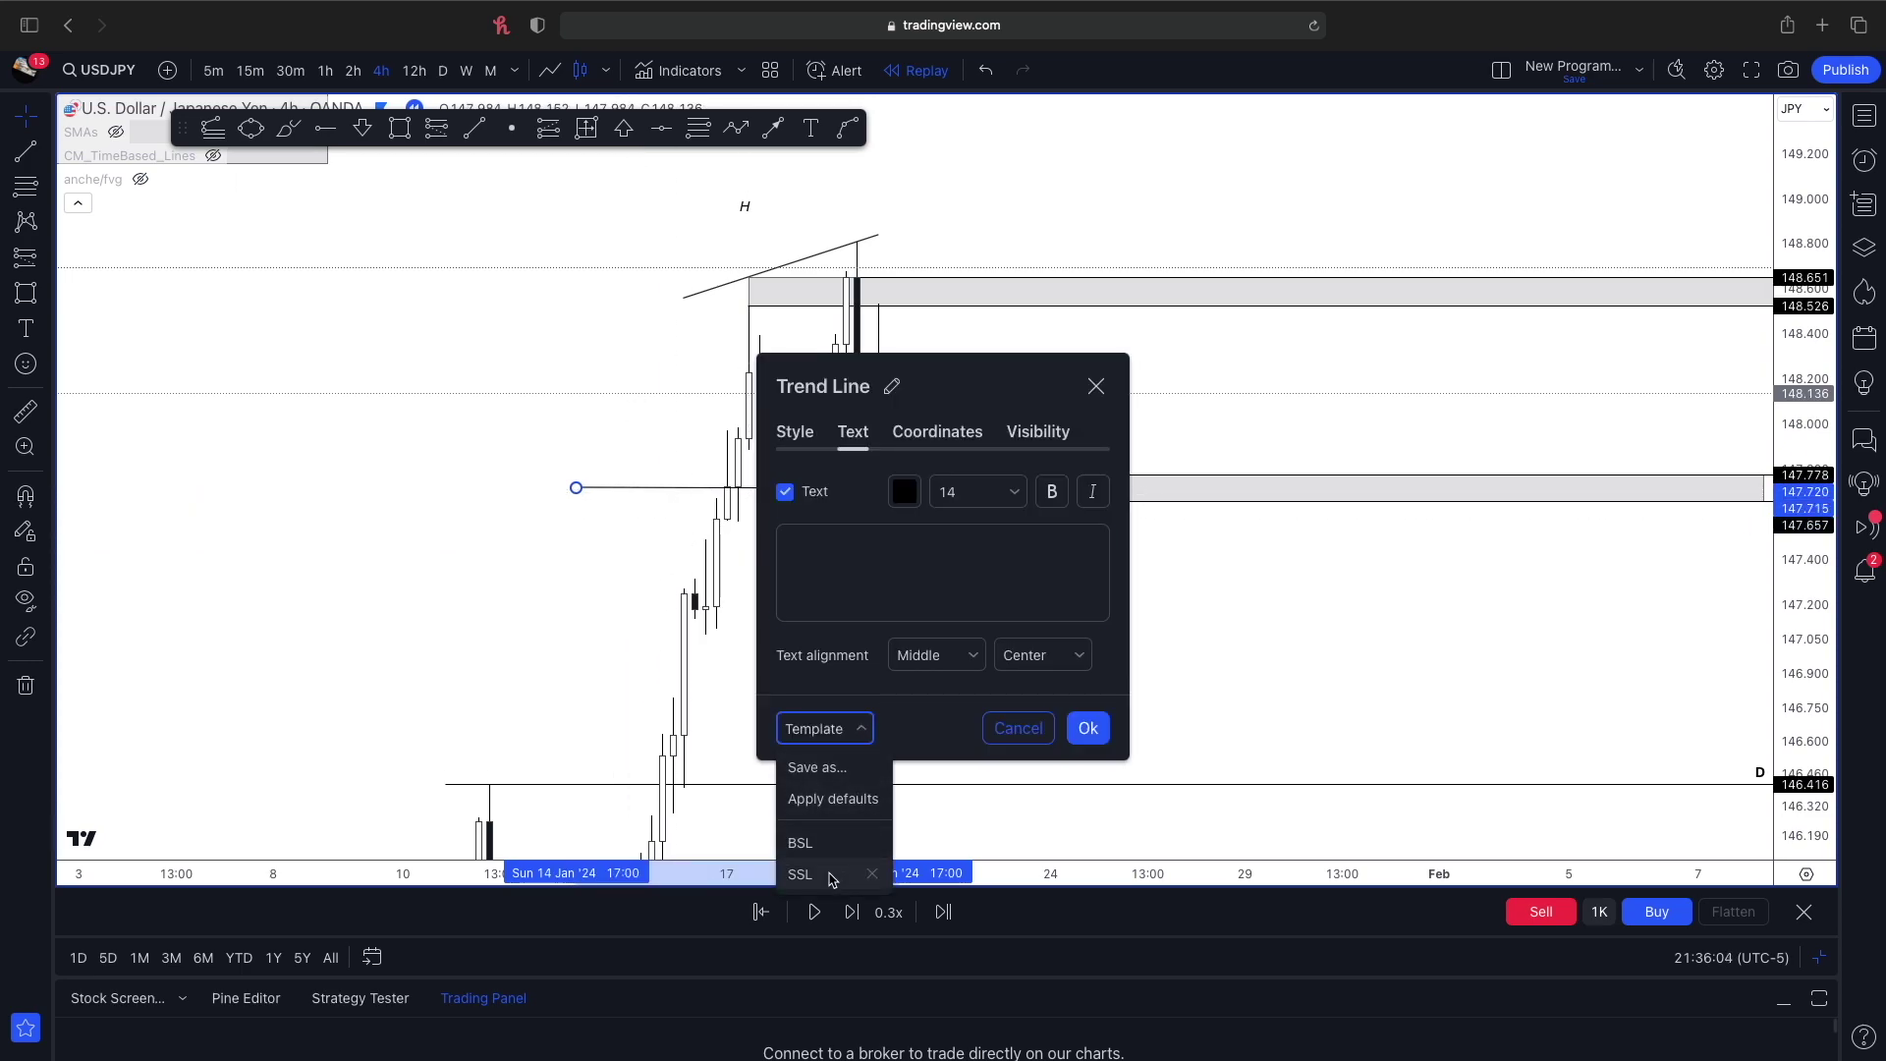
click(830, 875)
key(Return)
drag(556, 494, 392, 491)
click(667, 538)
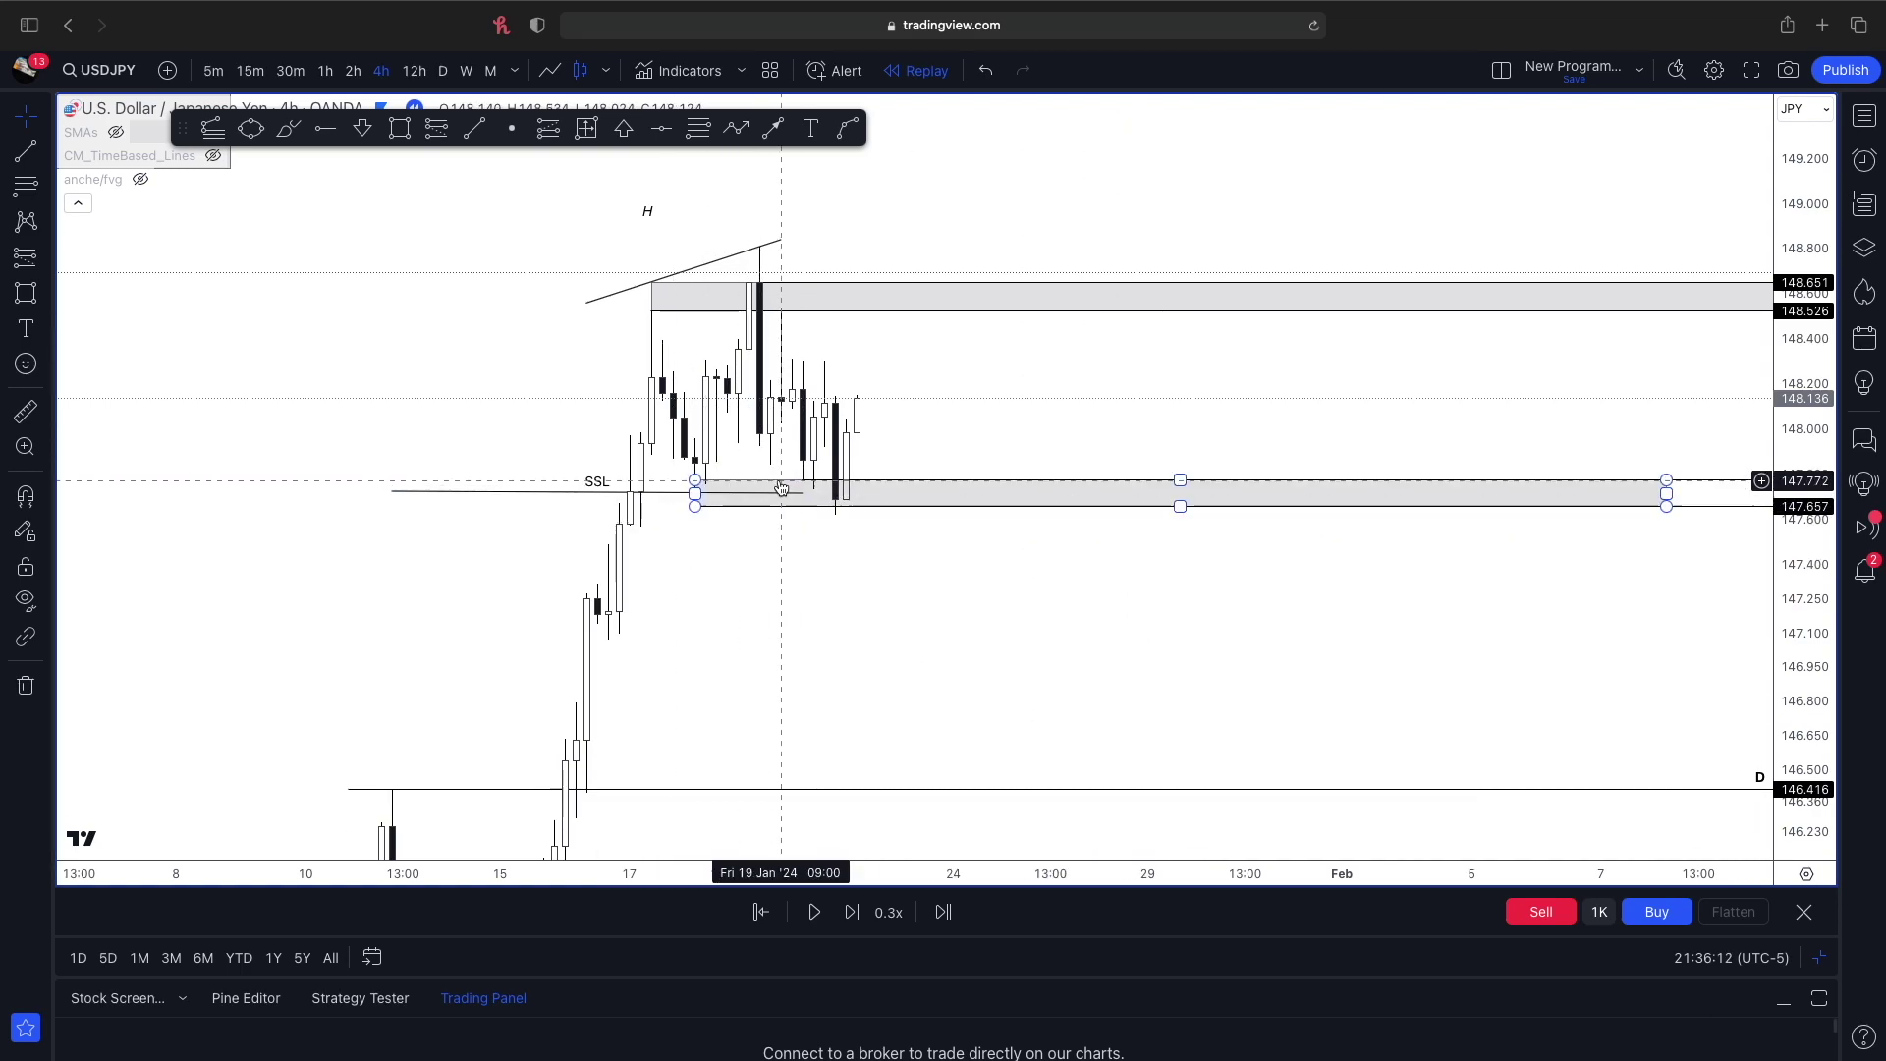
click(773, 128)
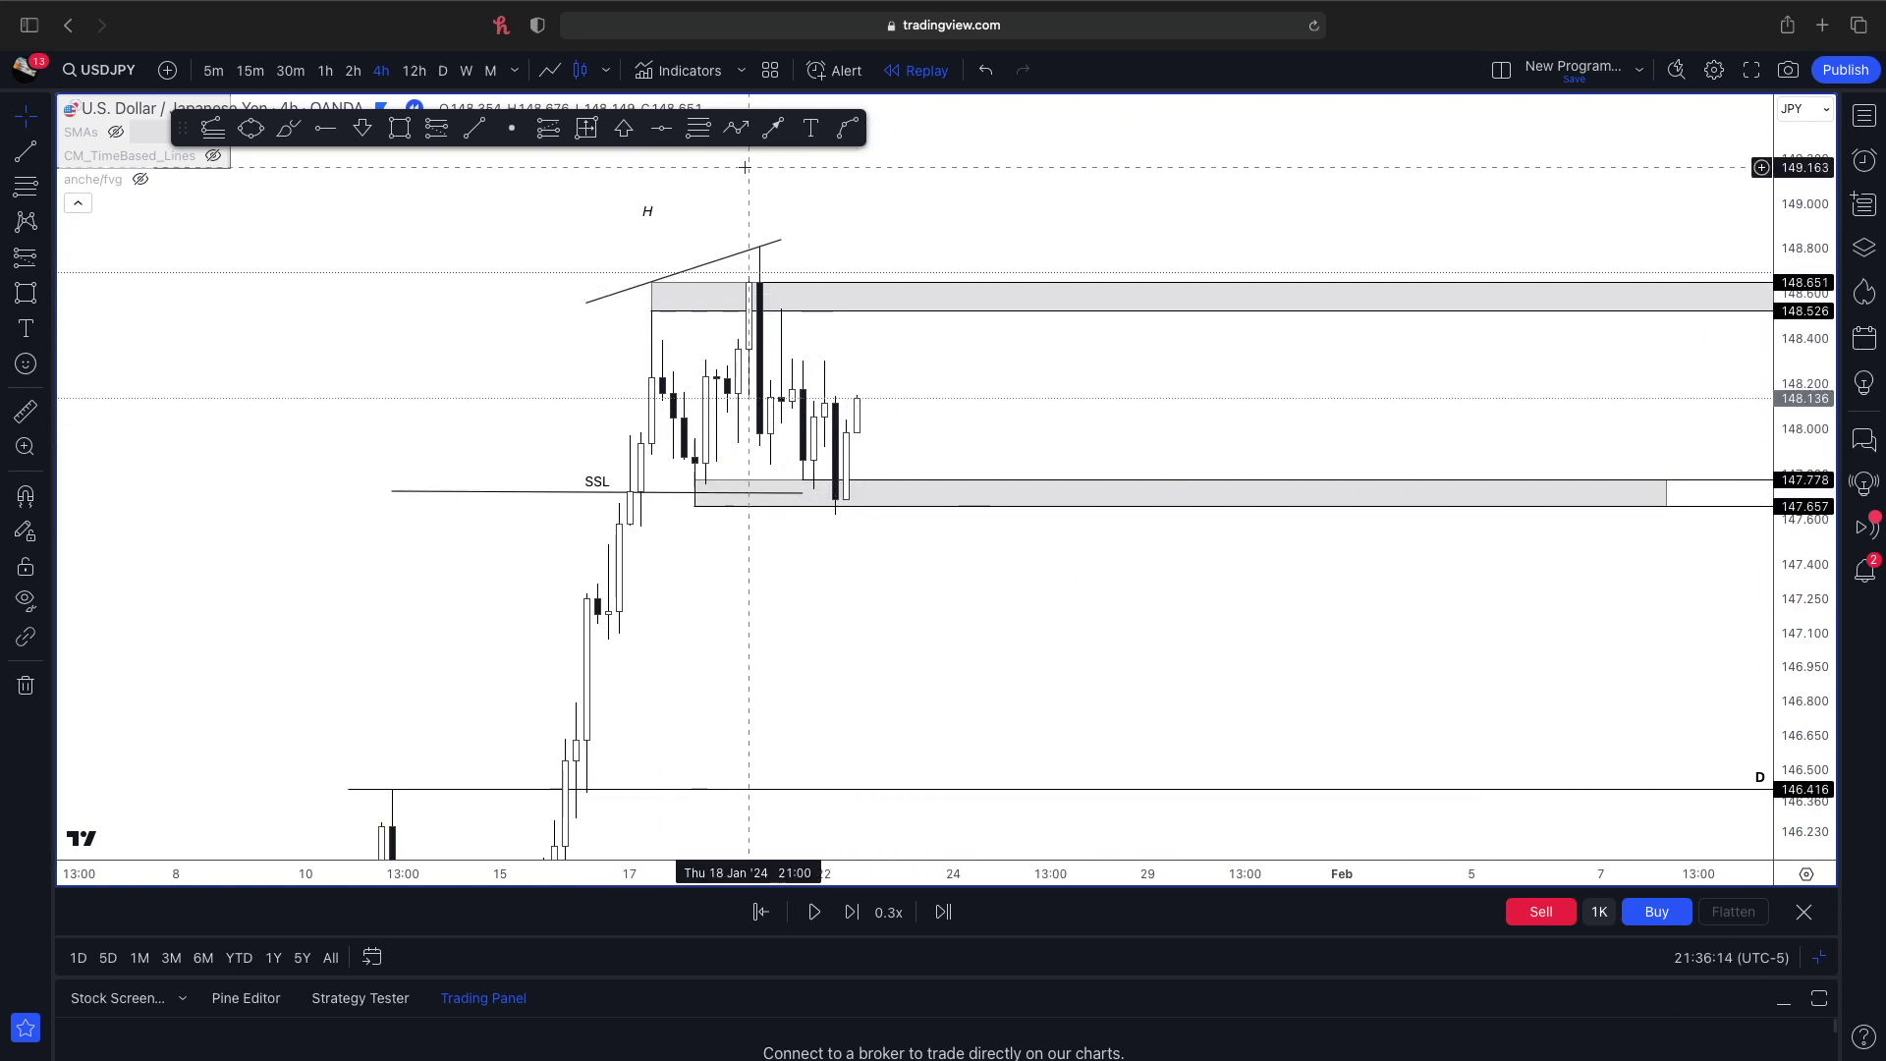
click(1103, 409)
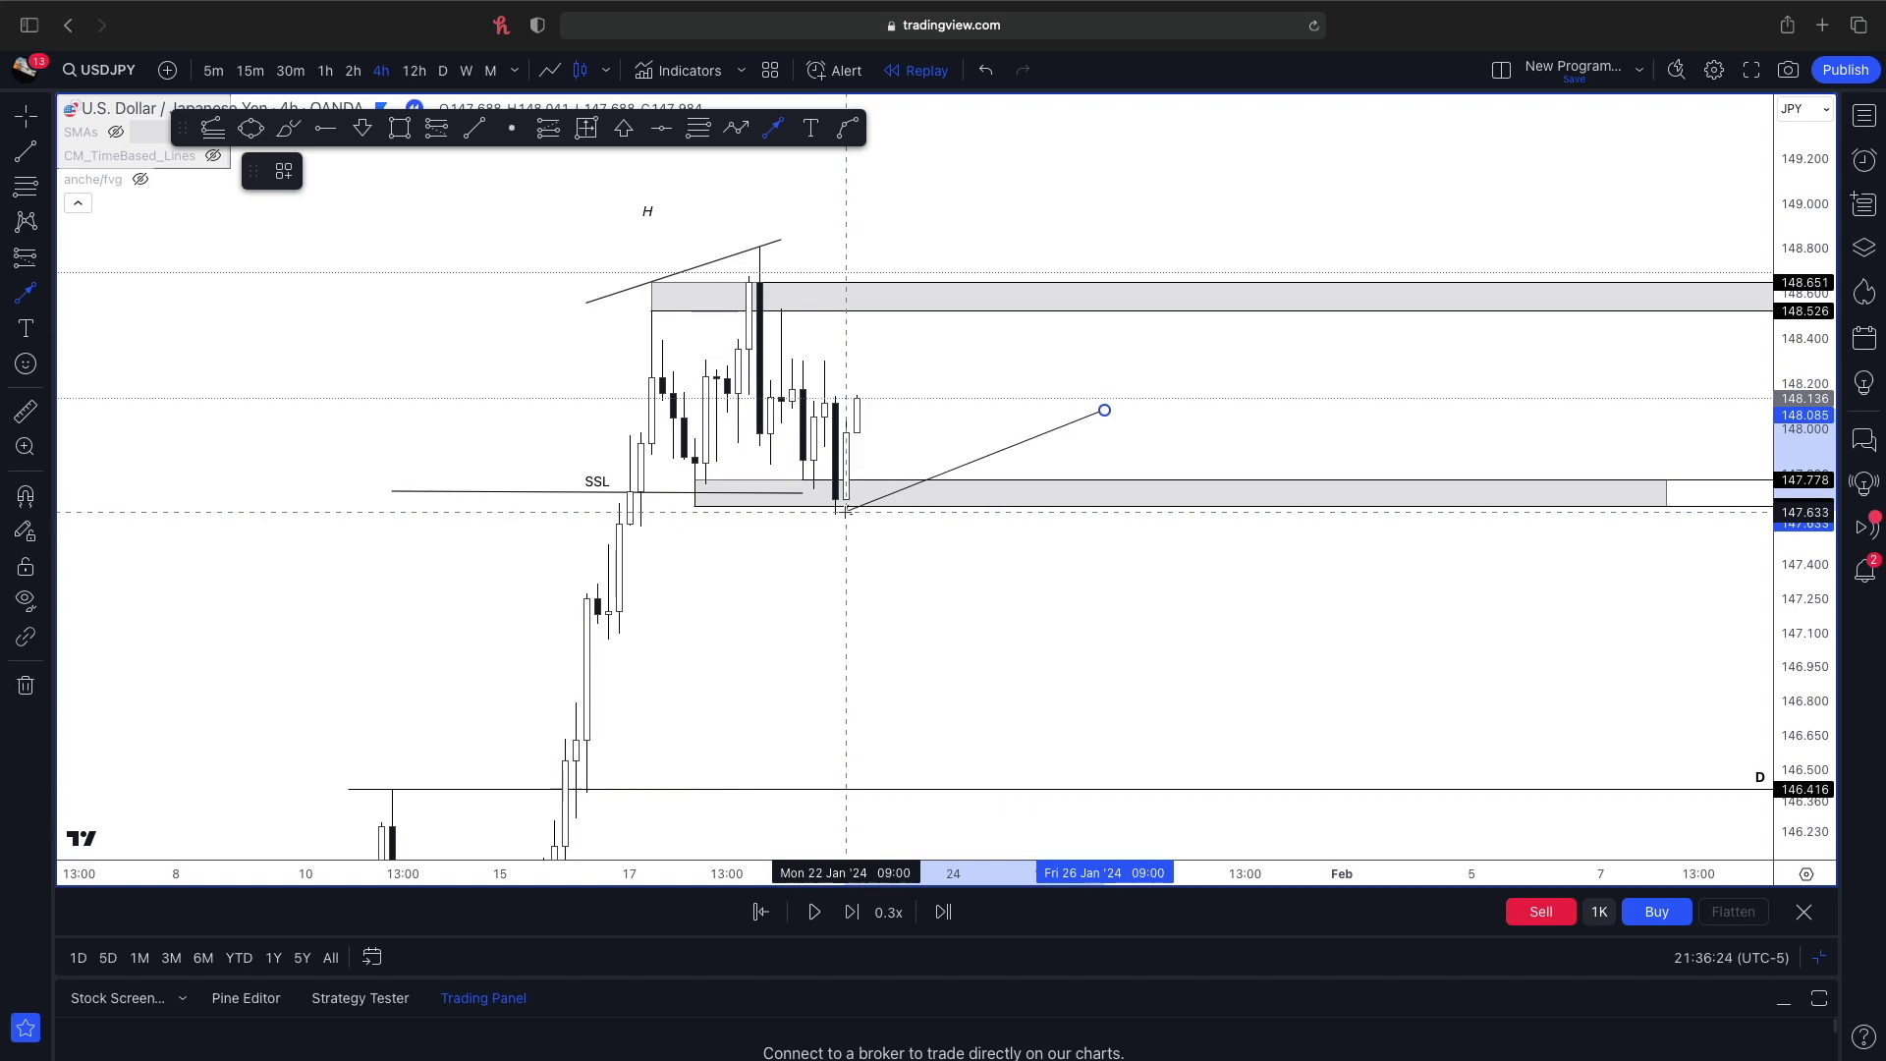
key(Escape)
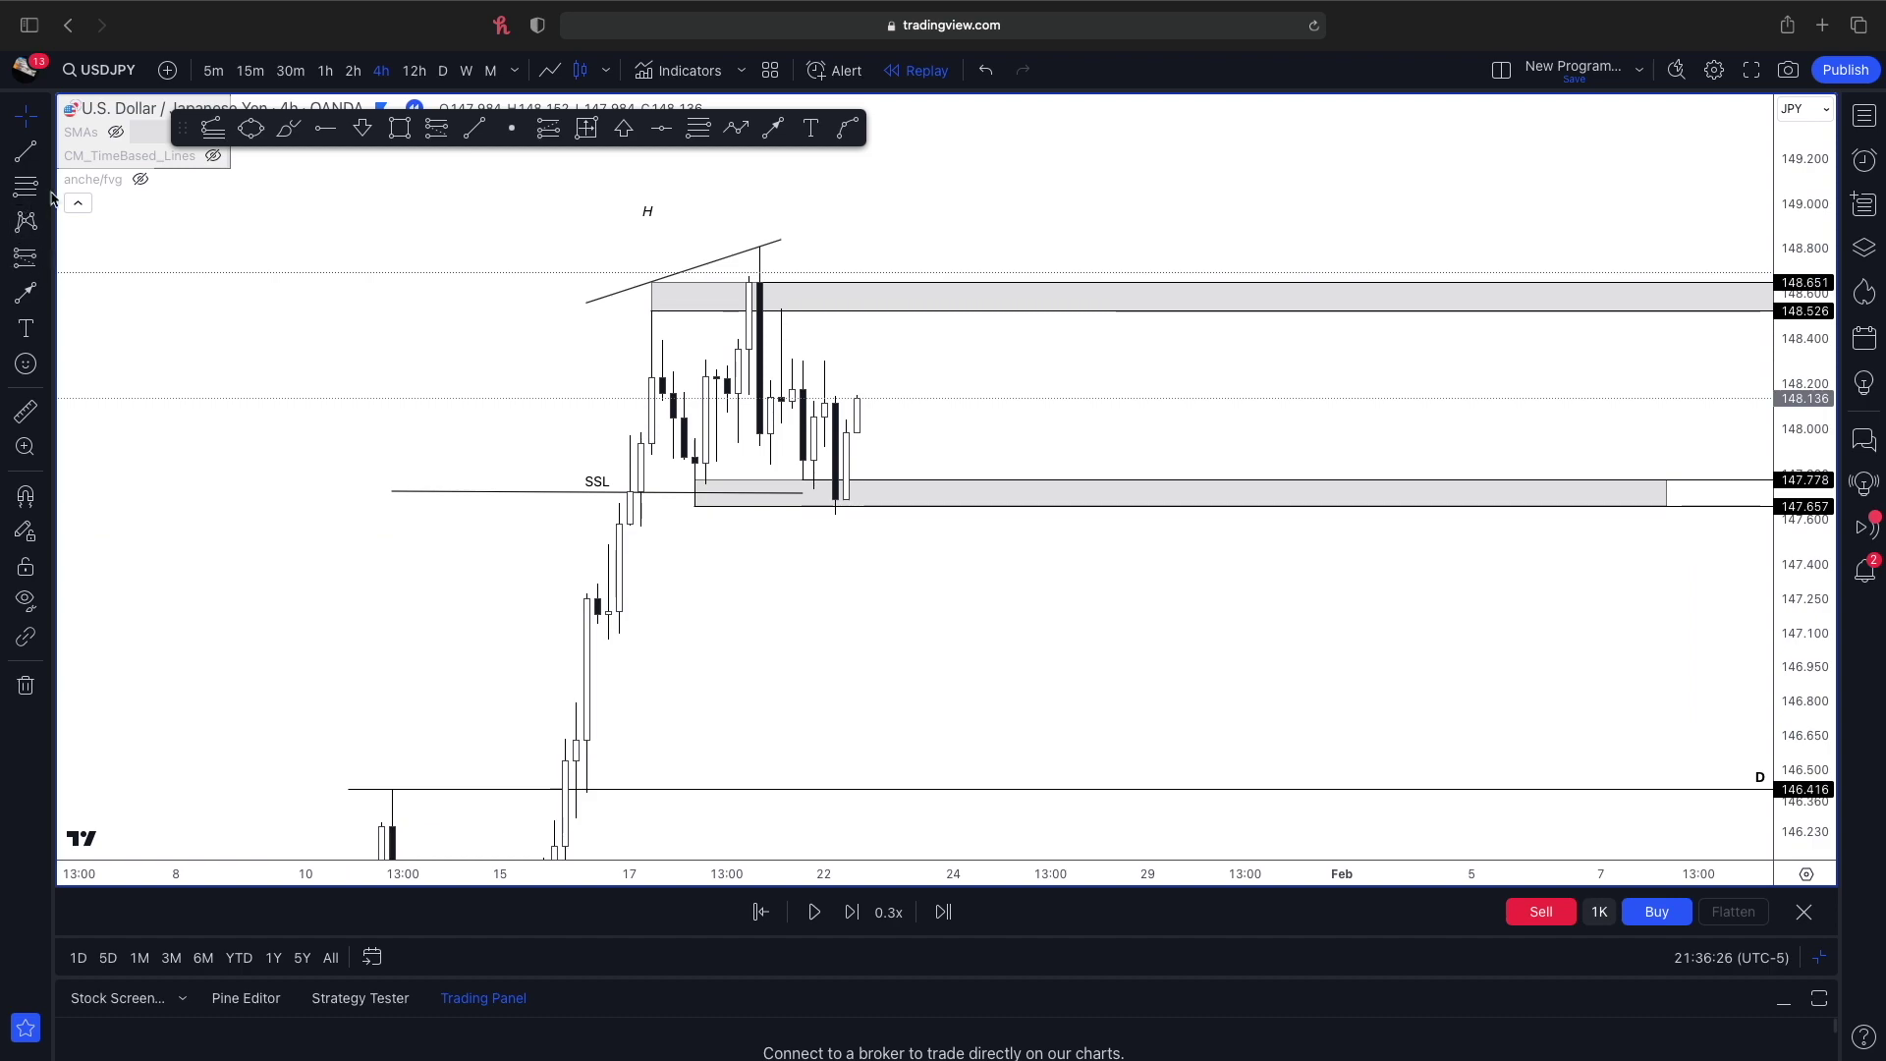
- Brush freehand circles around the two swing lows at the lower zone, near 18 January and 21 January
click(288, 128)
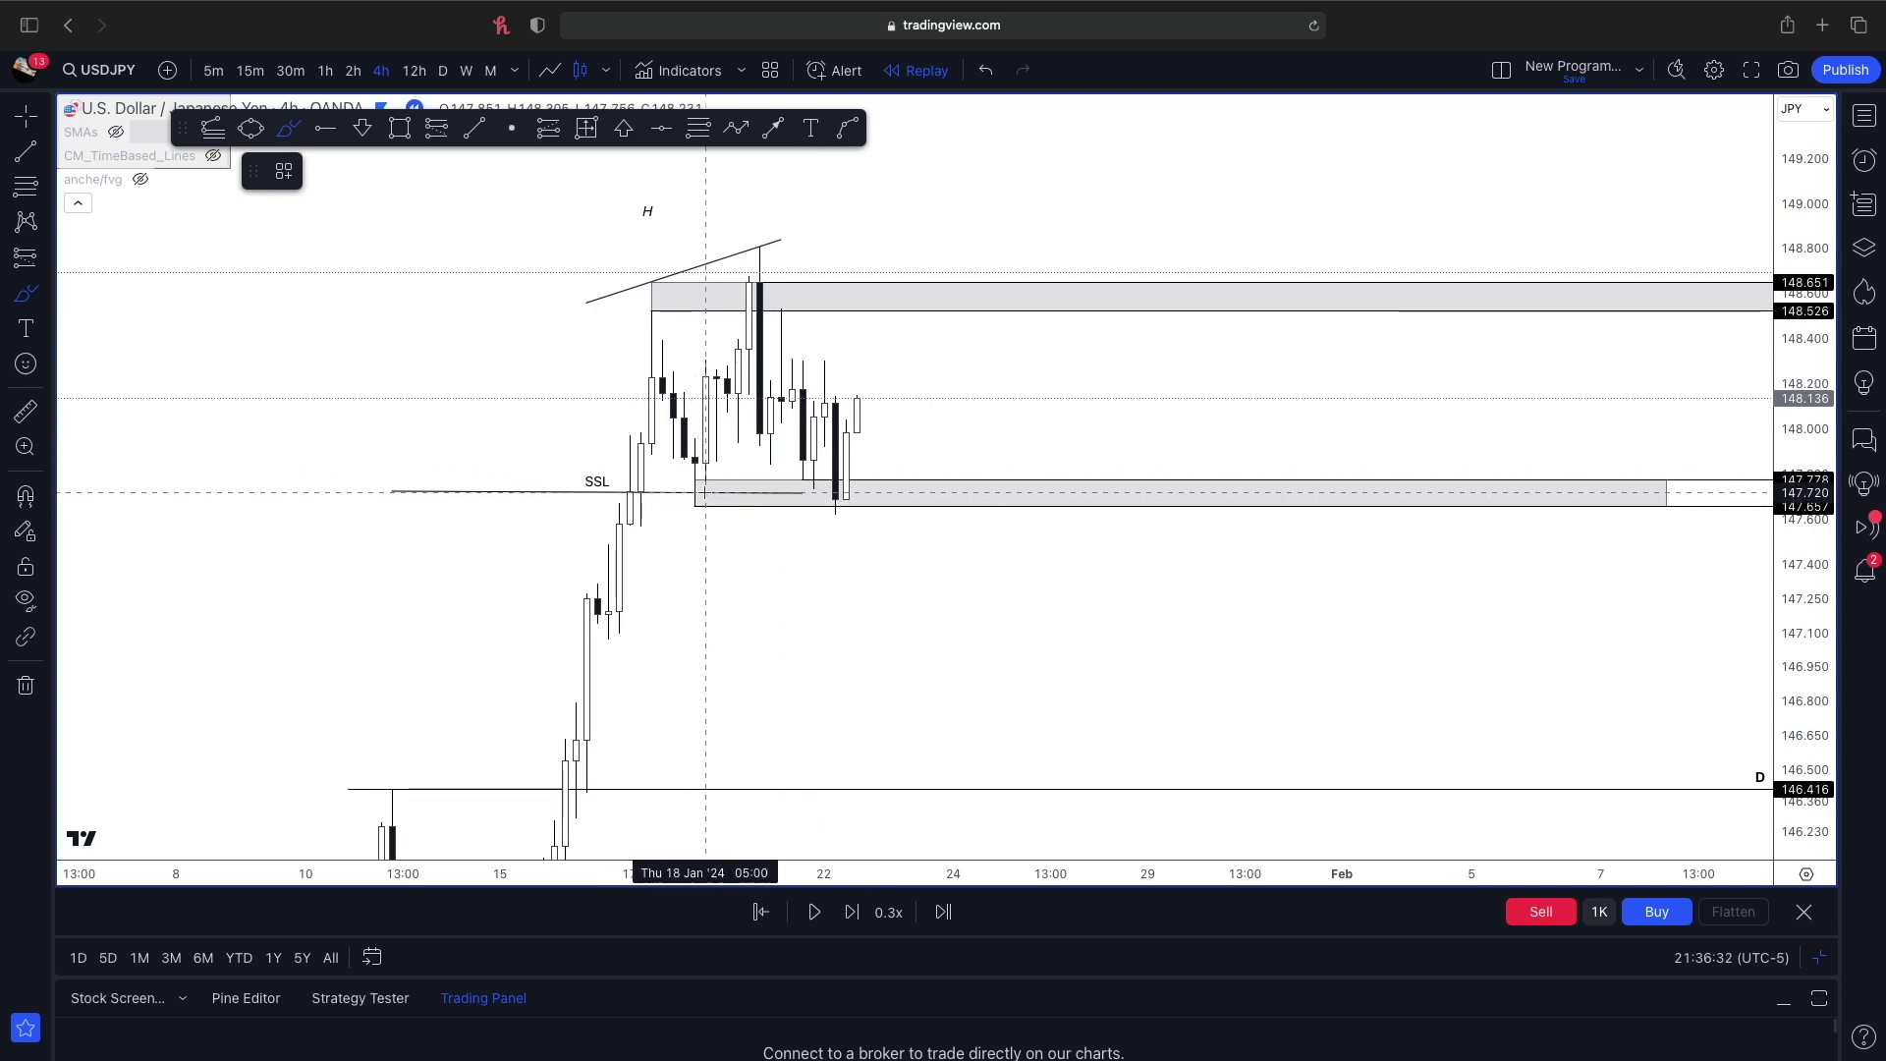
drag(707, 481, 699, 479)
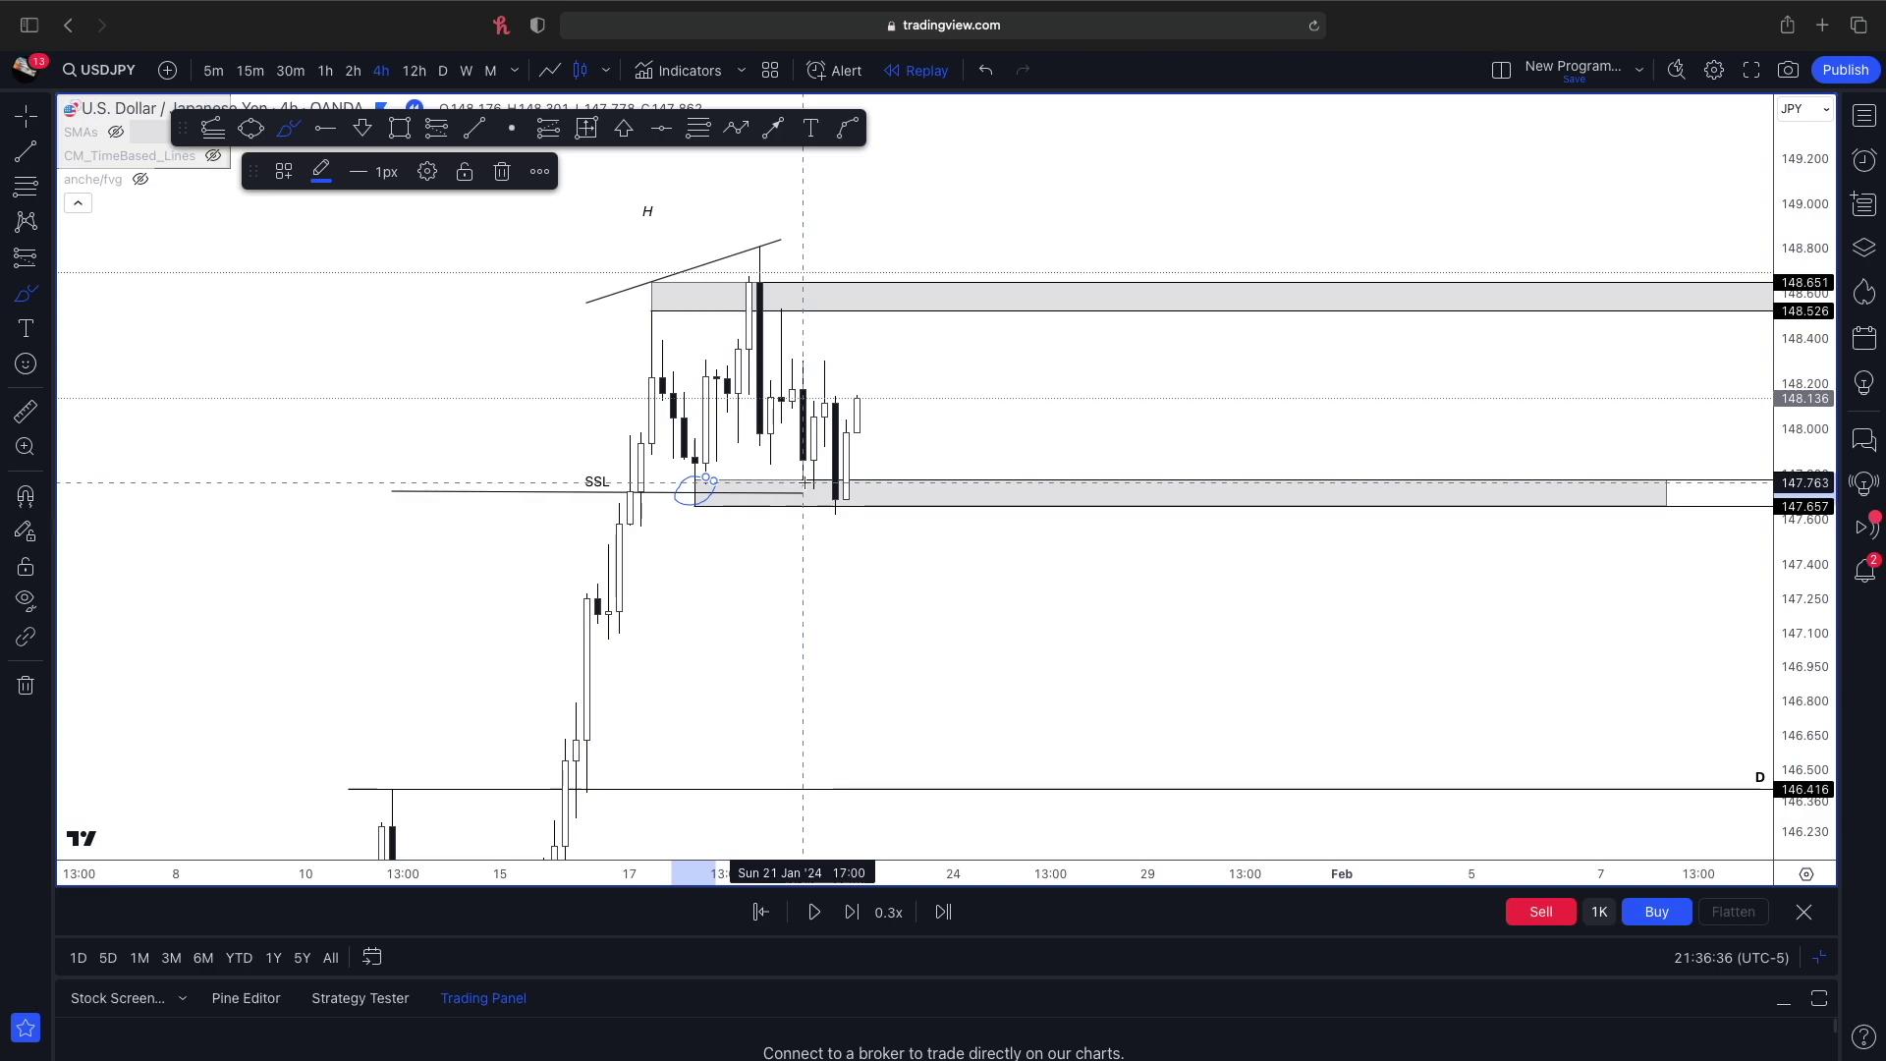
drag(808, 476, 788, 478)
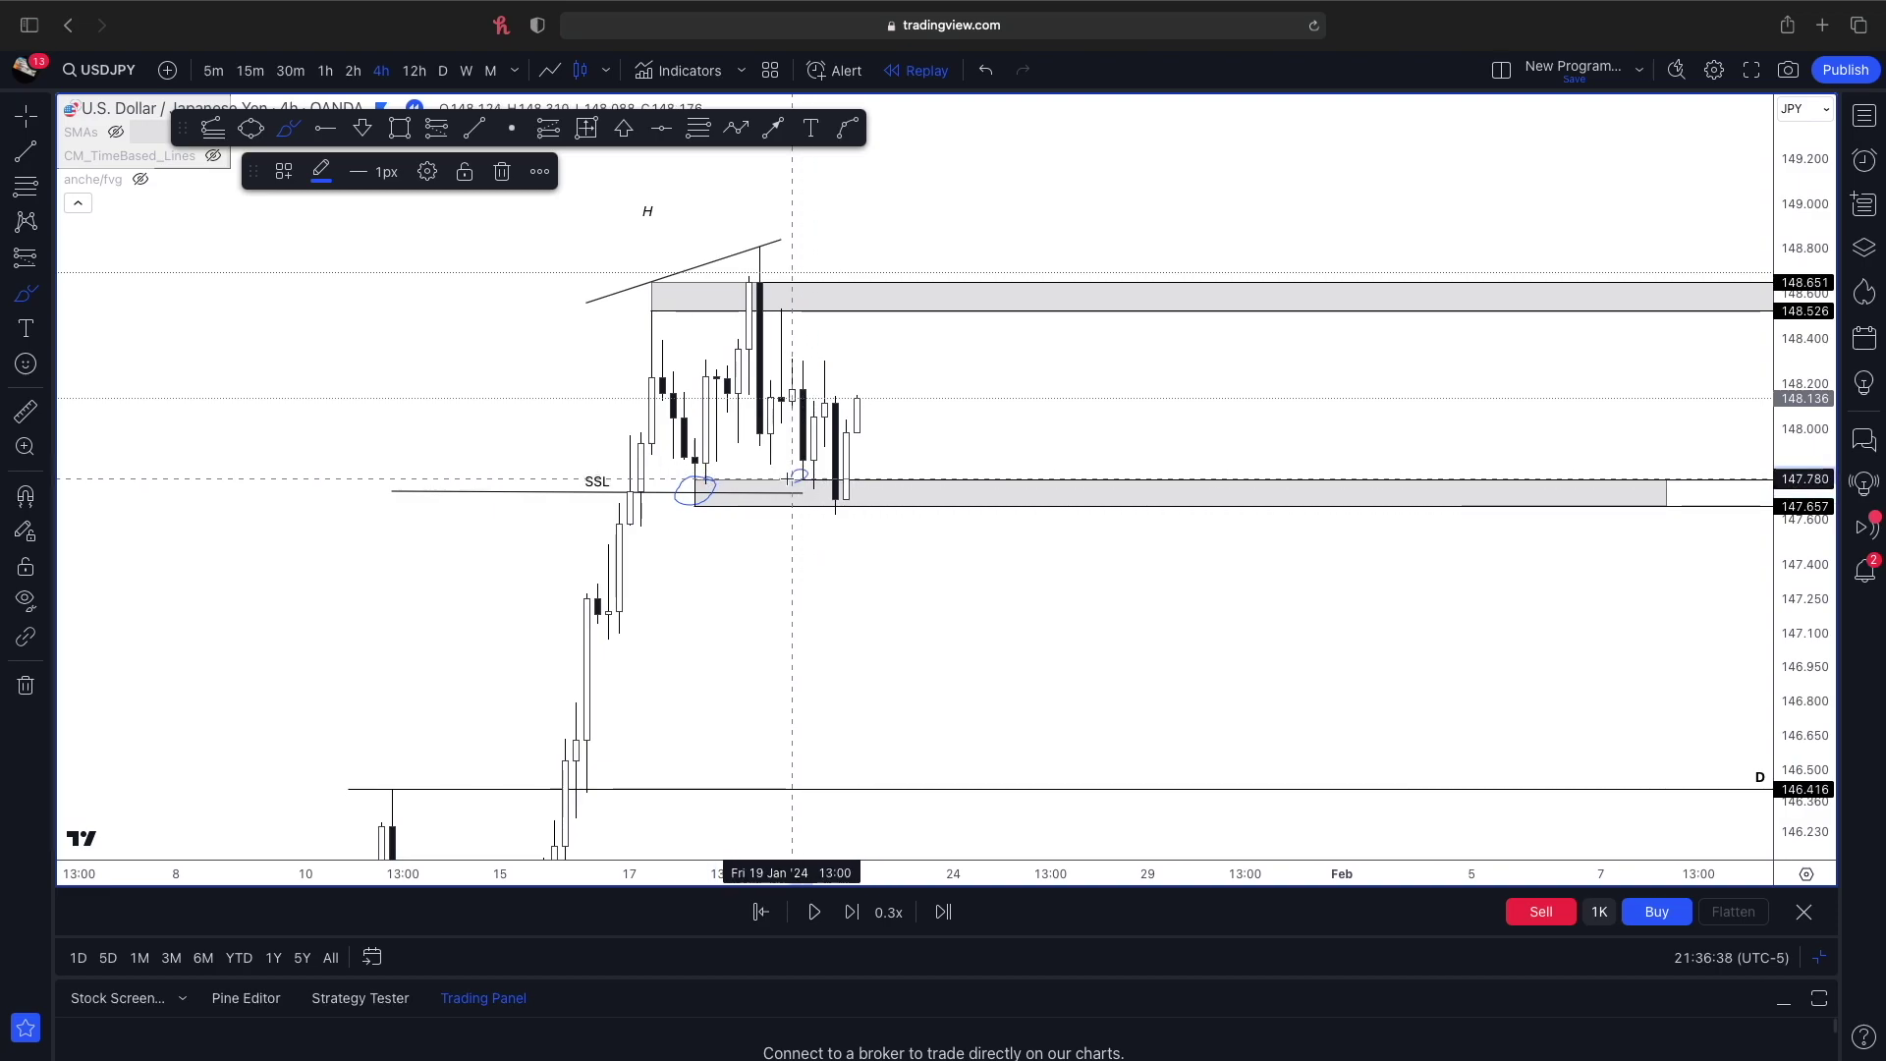
- Add a two-line text note above the upper zone reading "Prev D H and Lows" and "Major areas of LIQ"
click(843, 131)
click(1108, 222)
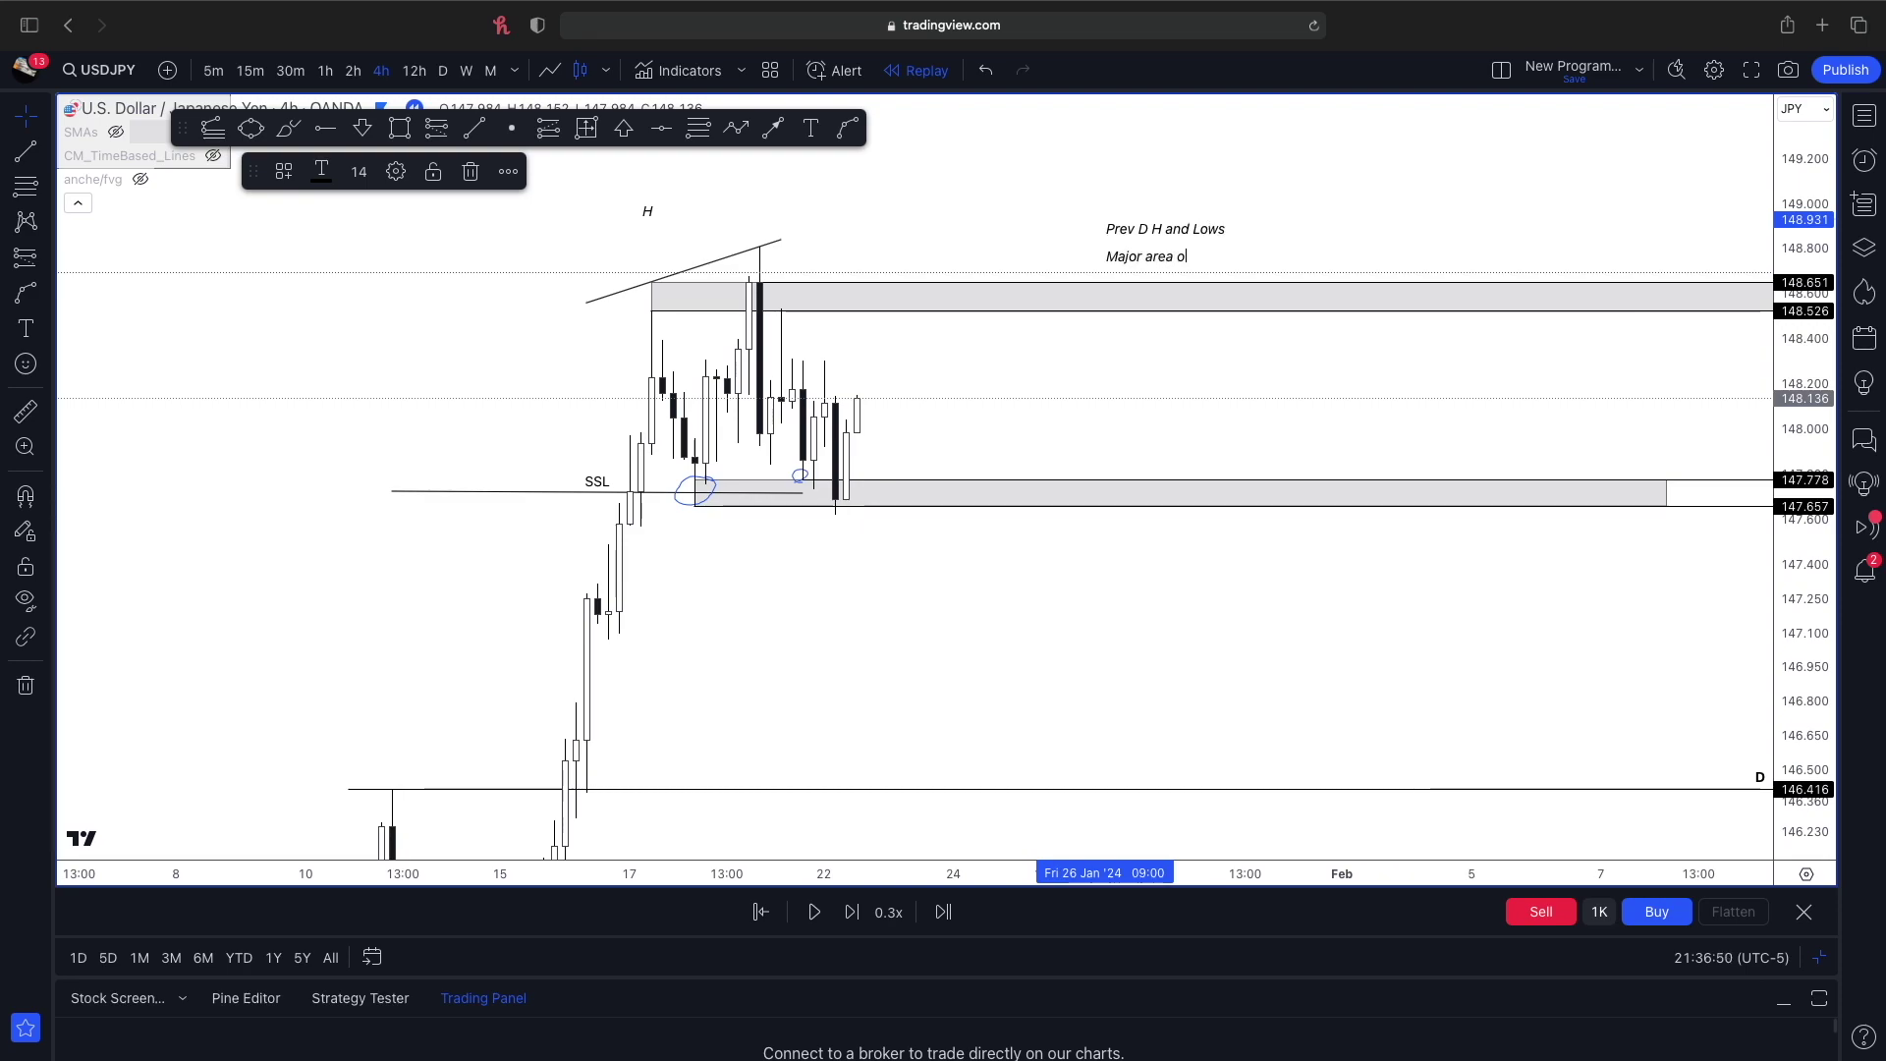
text(s)
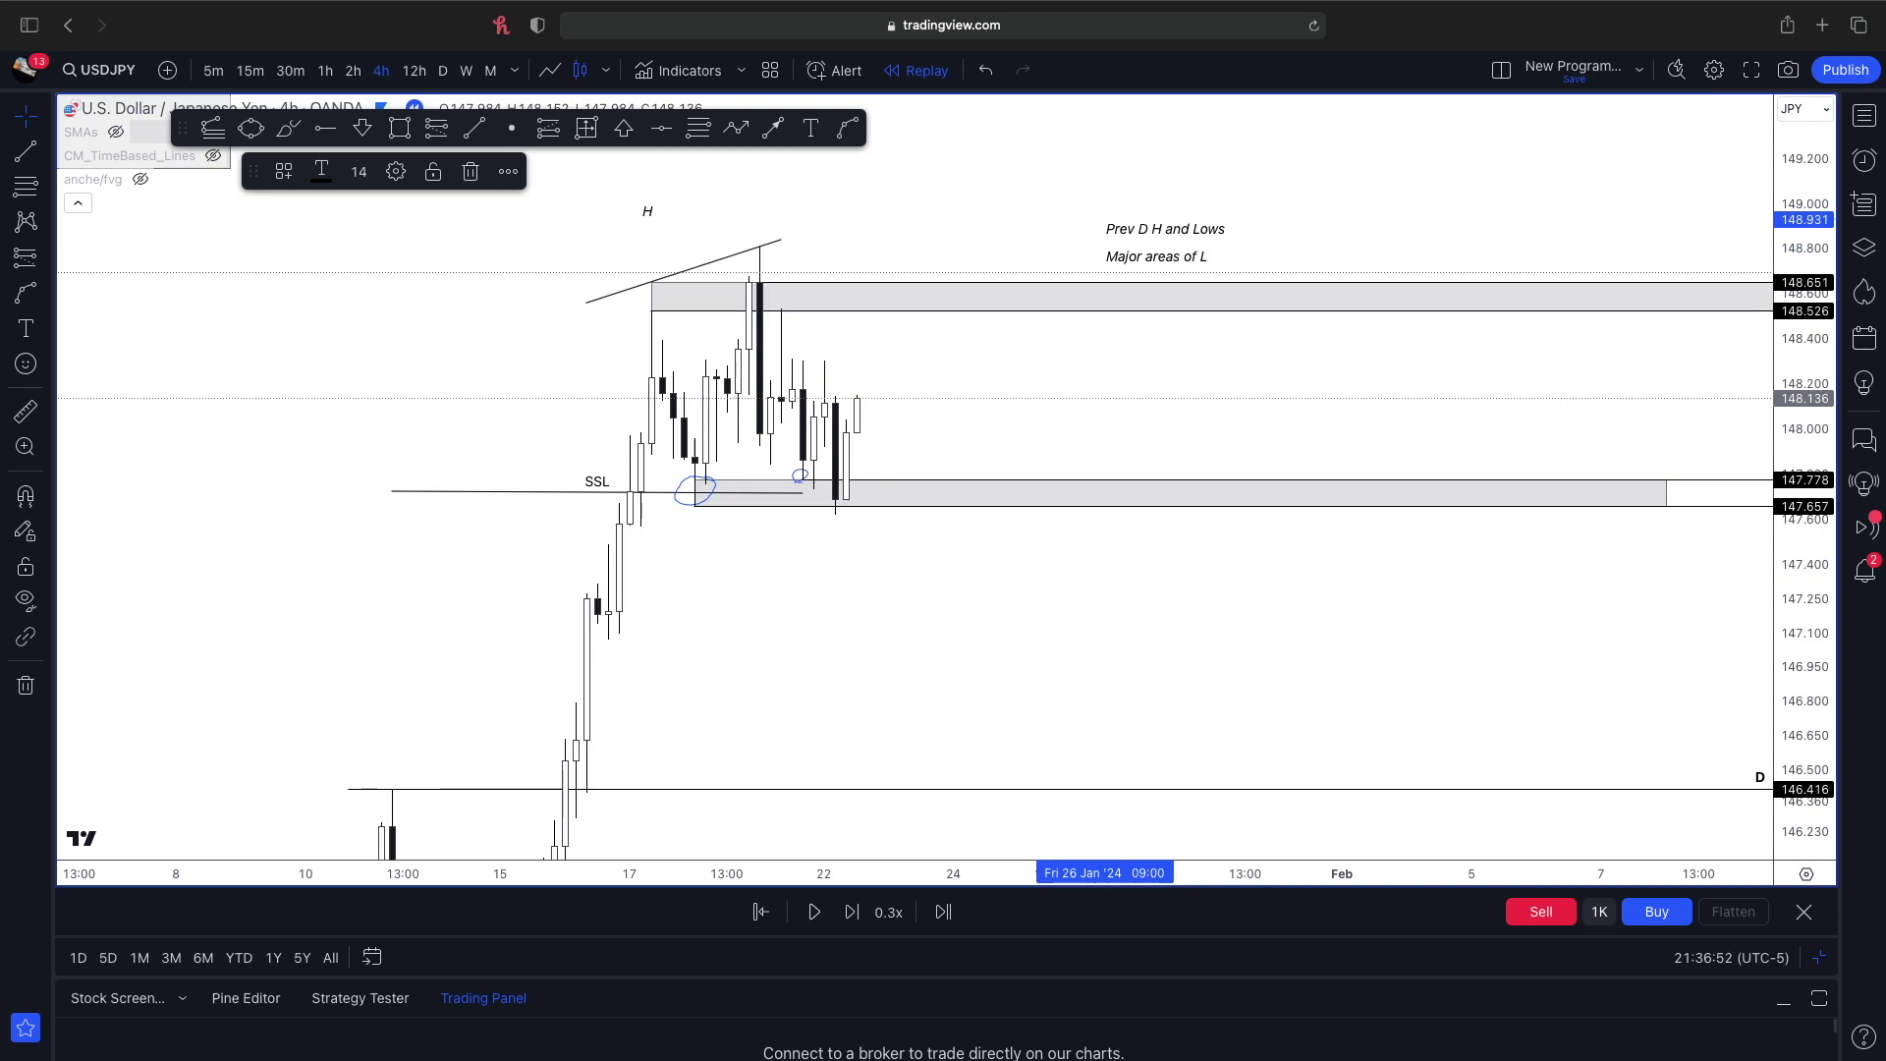
click(972, 354)
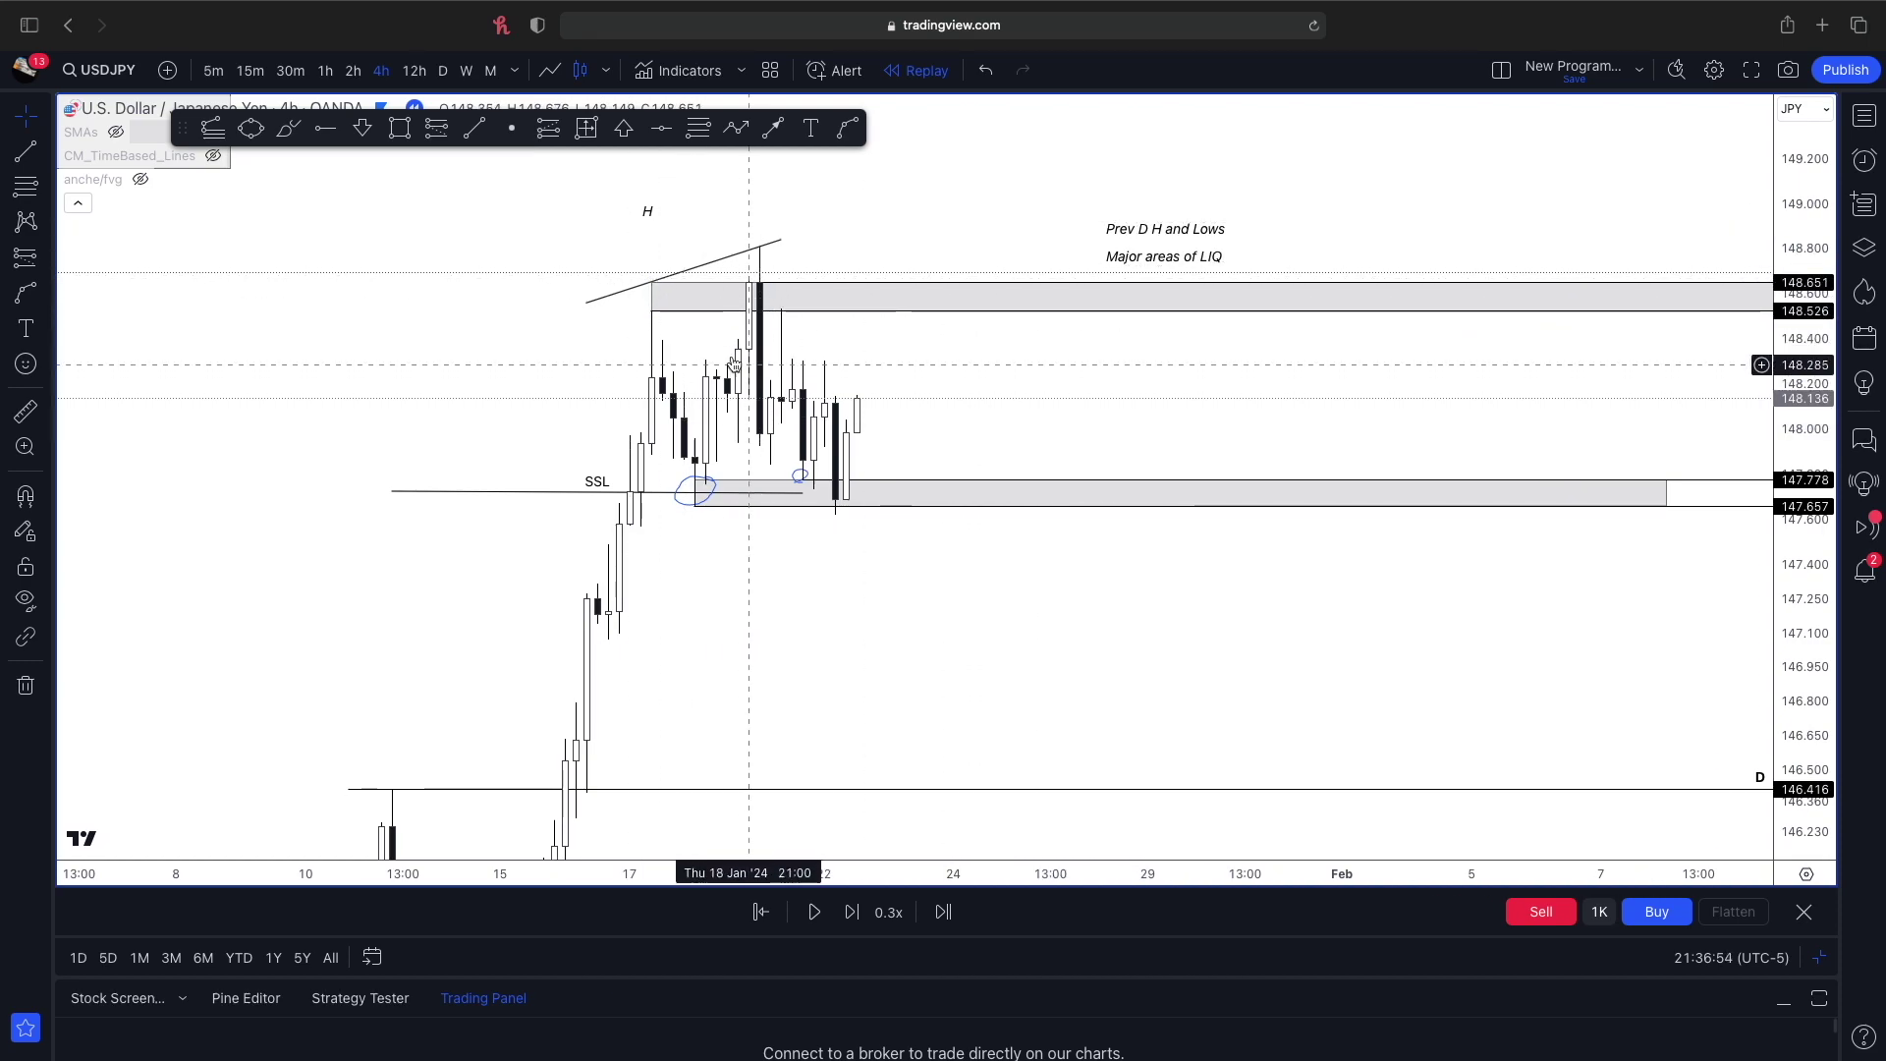
click(645, 311)
click(800, 471)
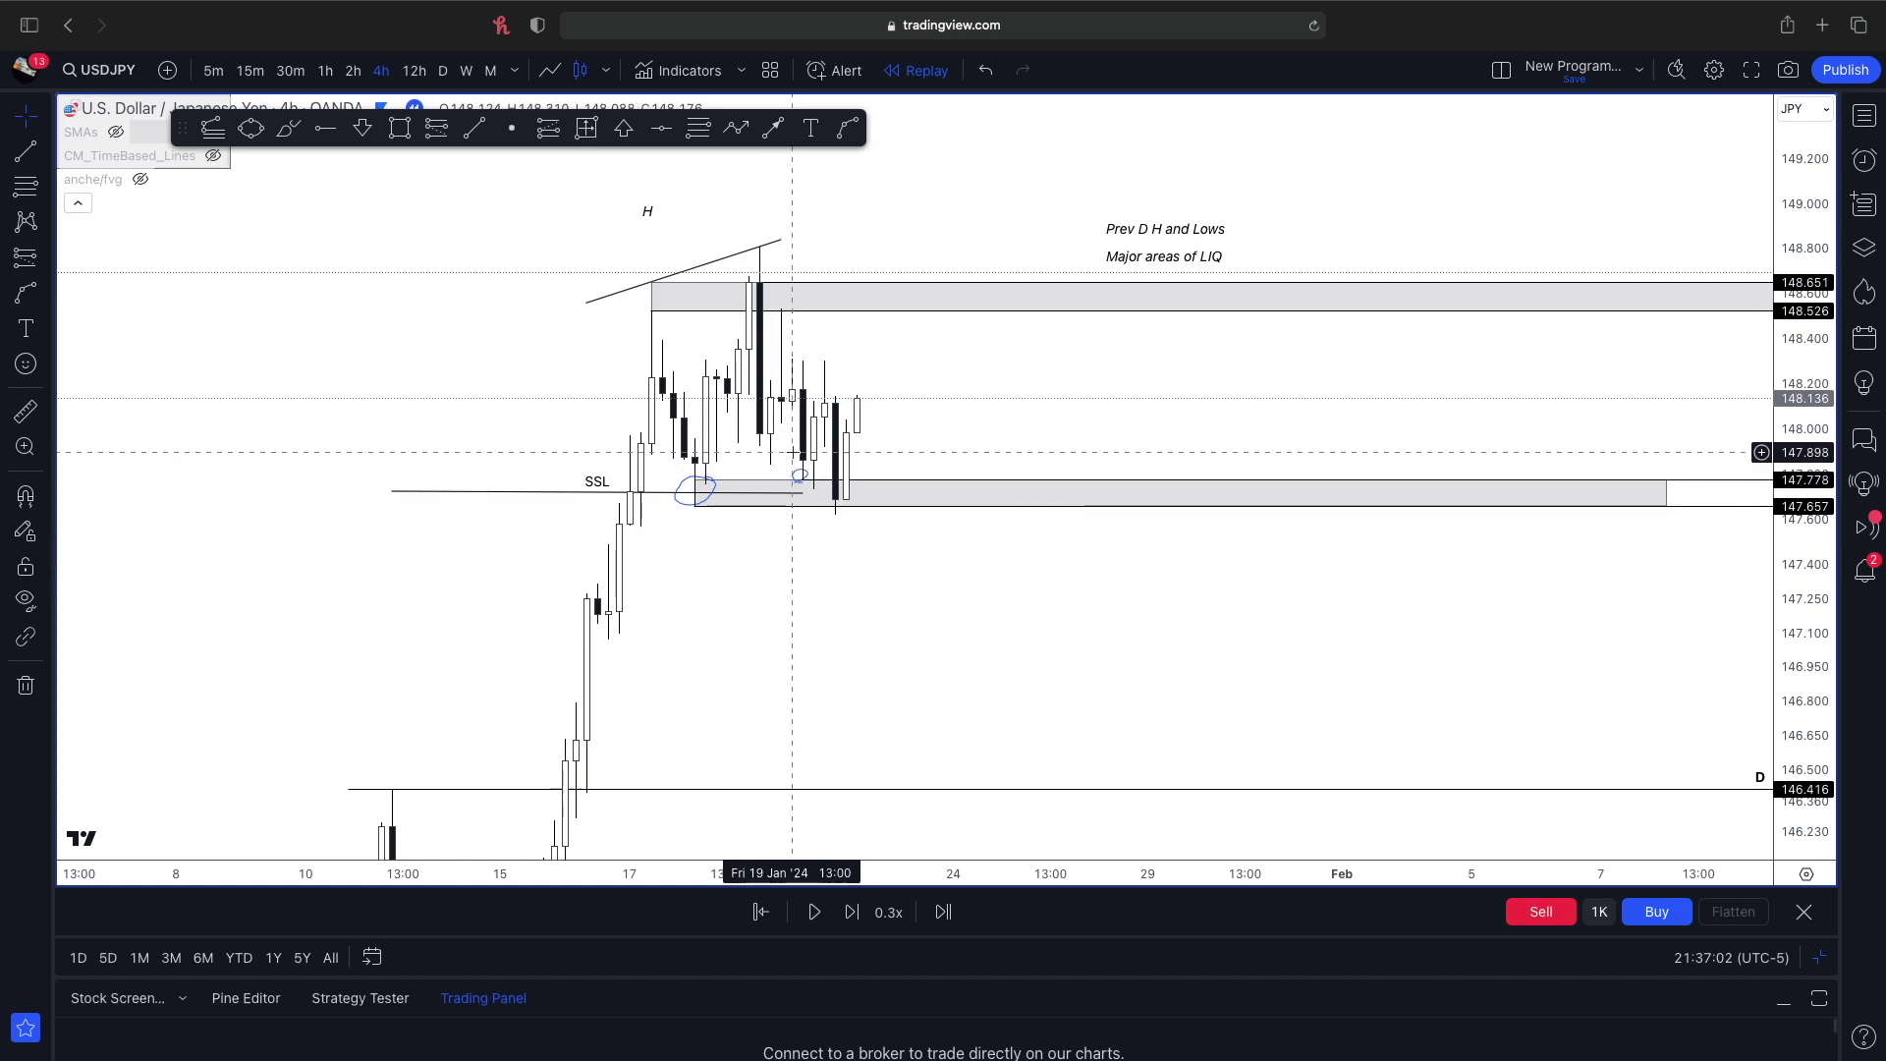
click(696, 481)
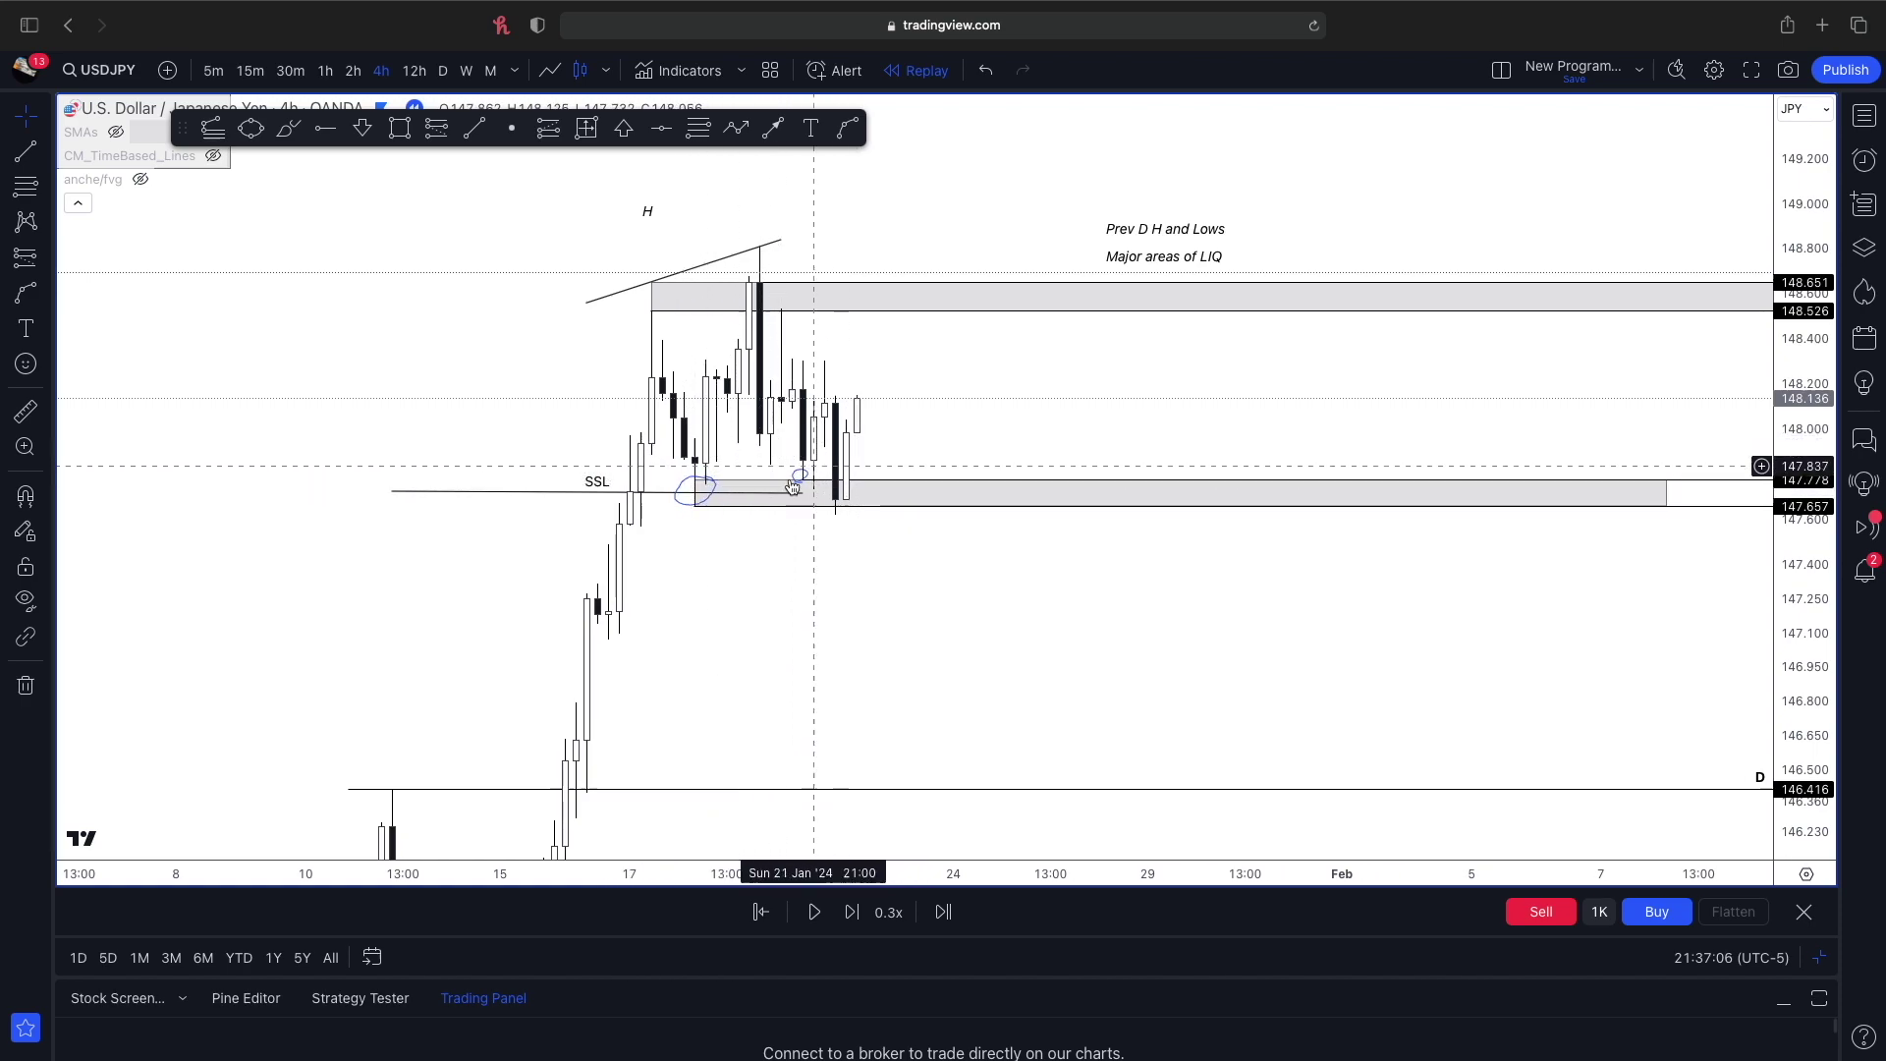
scroll(717, 492, right, 2)
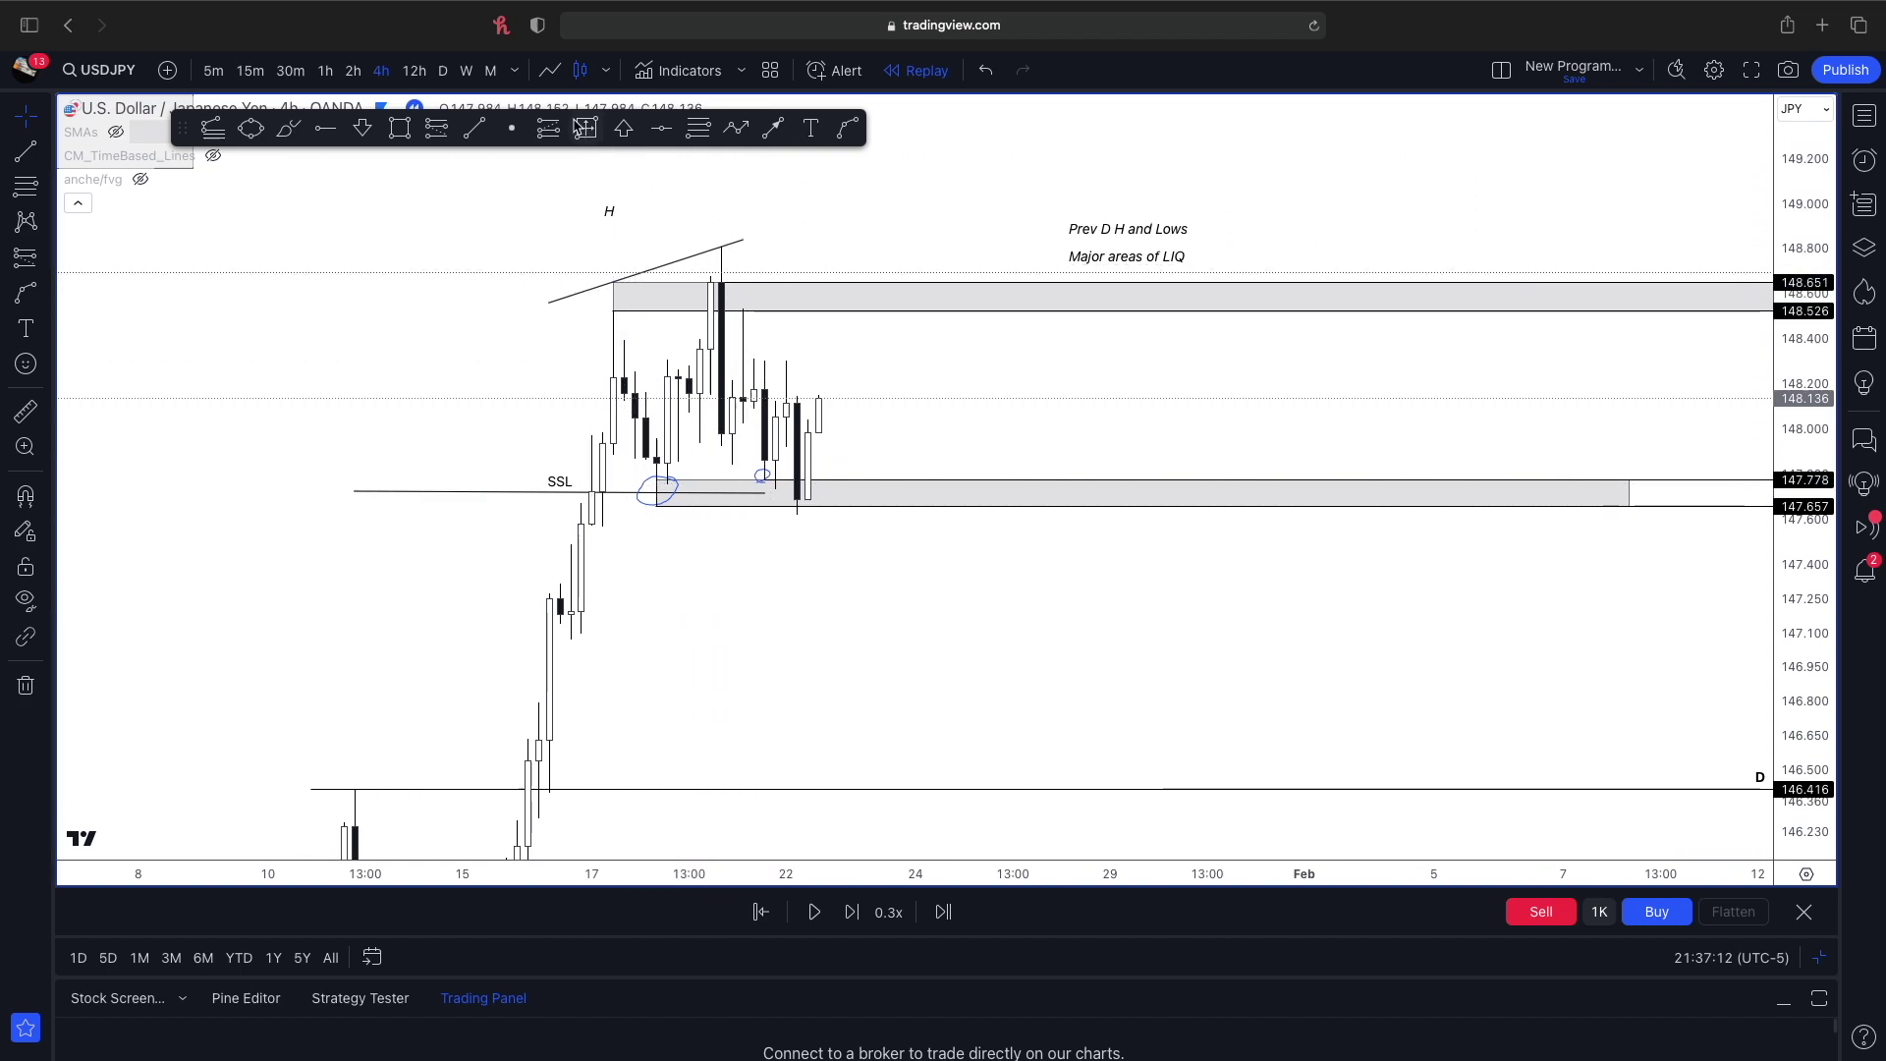
click(773, 128)
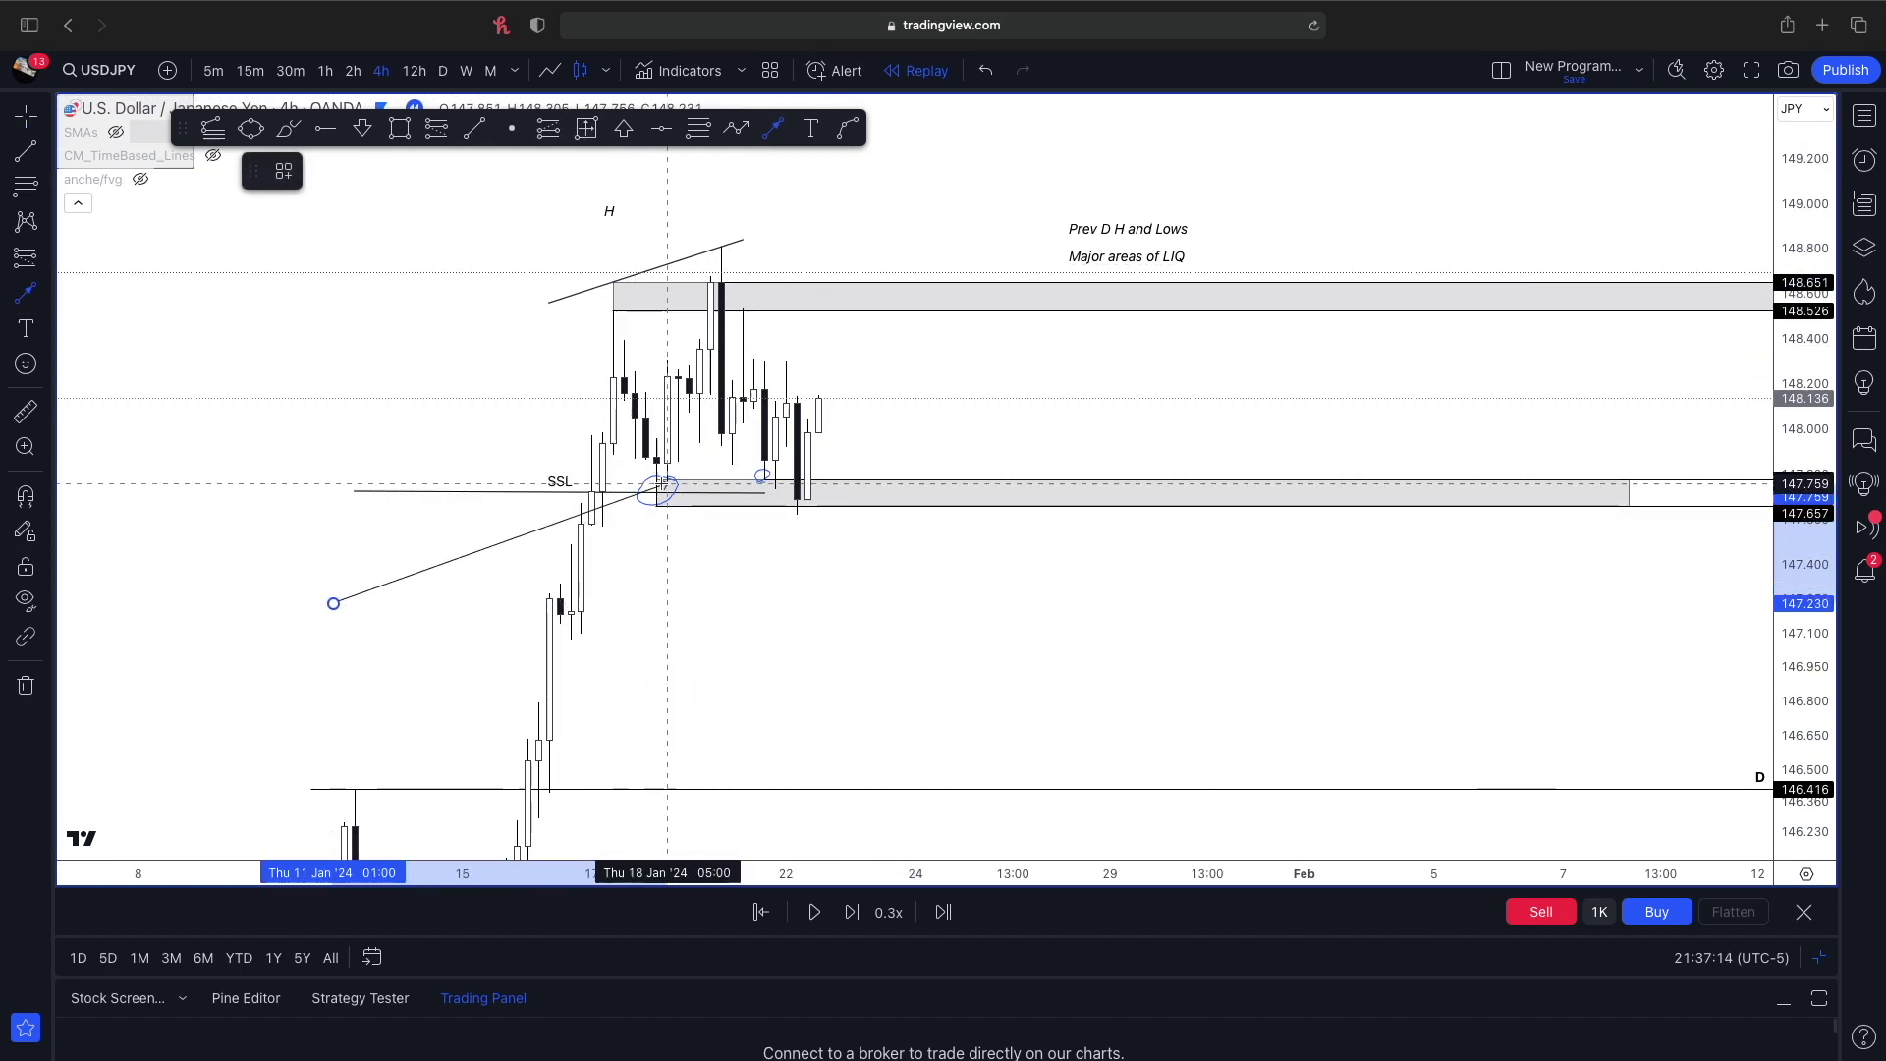
key(Escape)
- Place a narrow short position just after the latest candles, with entry 147.616, stop 147.906 and target 146.539
click(363, 128)
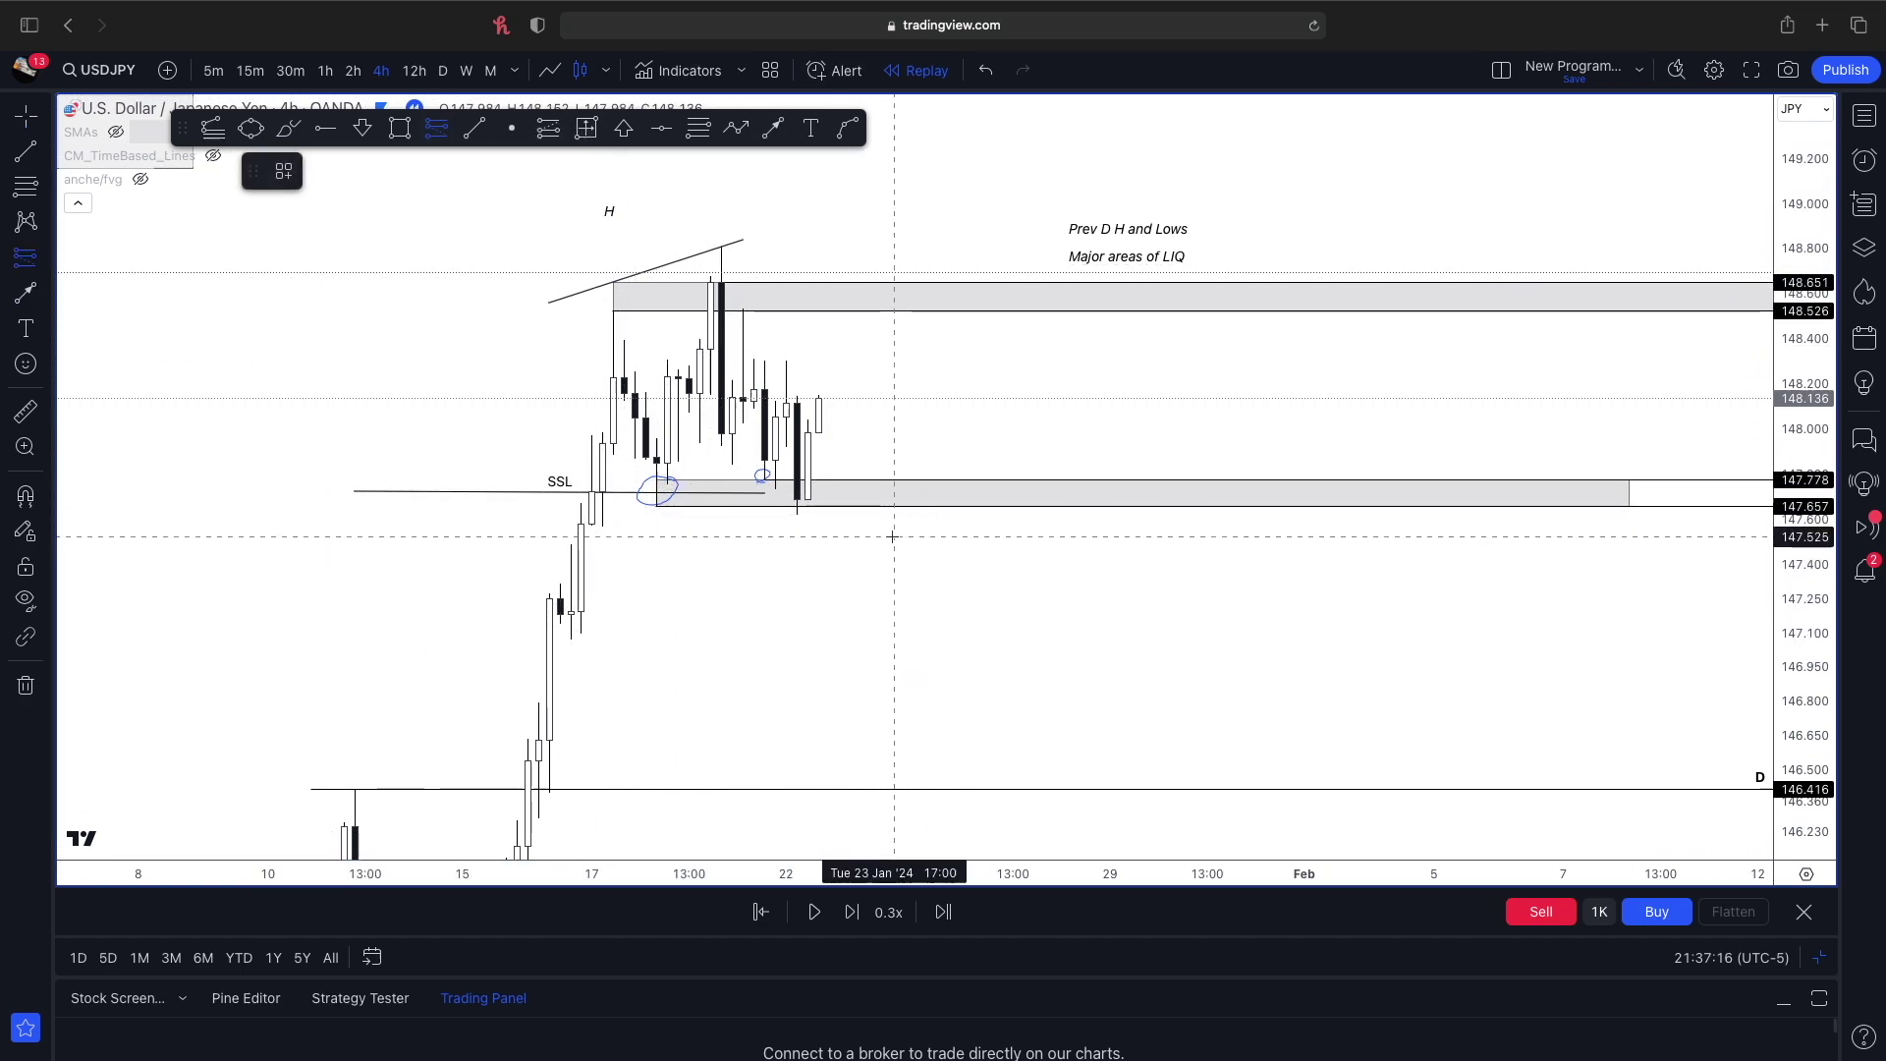
click(872, 516)
drag(873, 272, 873, 450)
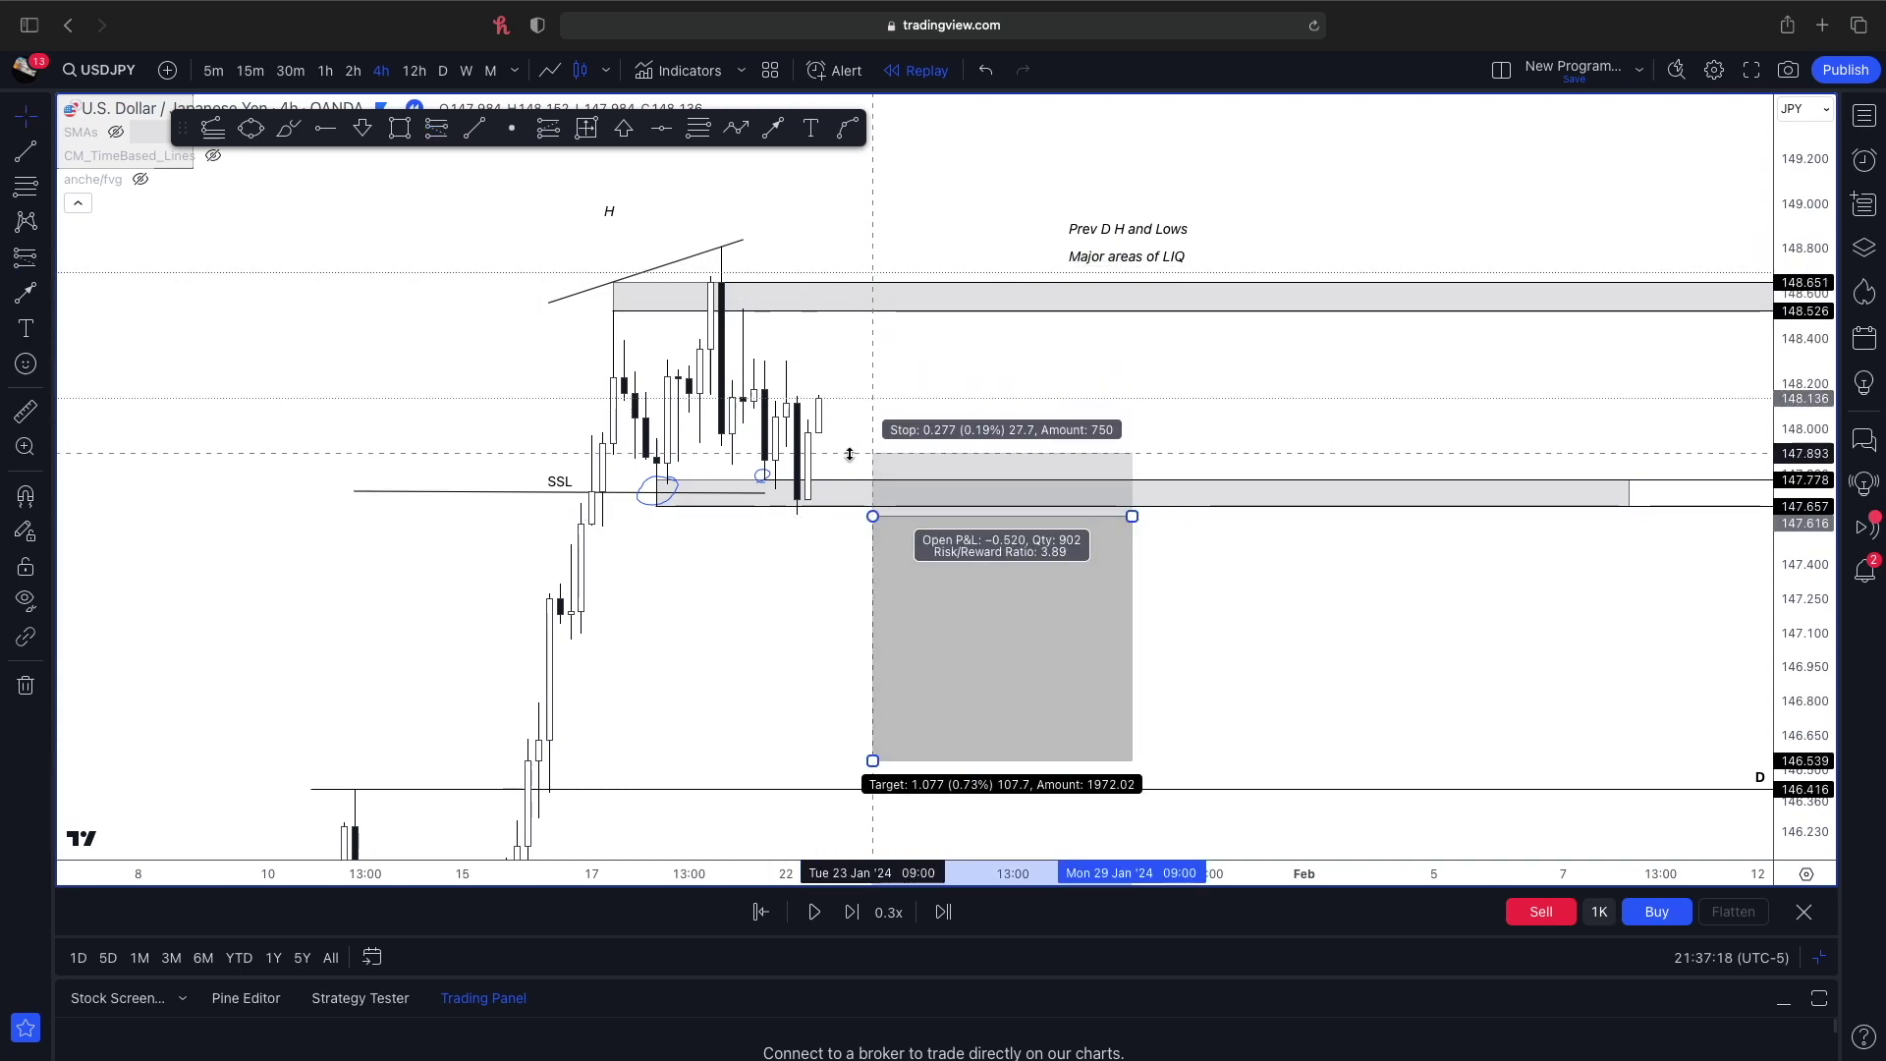
click(931, 392)
drag(930, 392, 1024, 337)
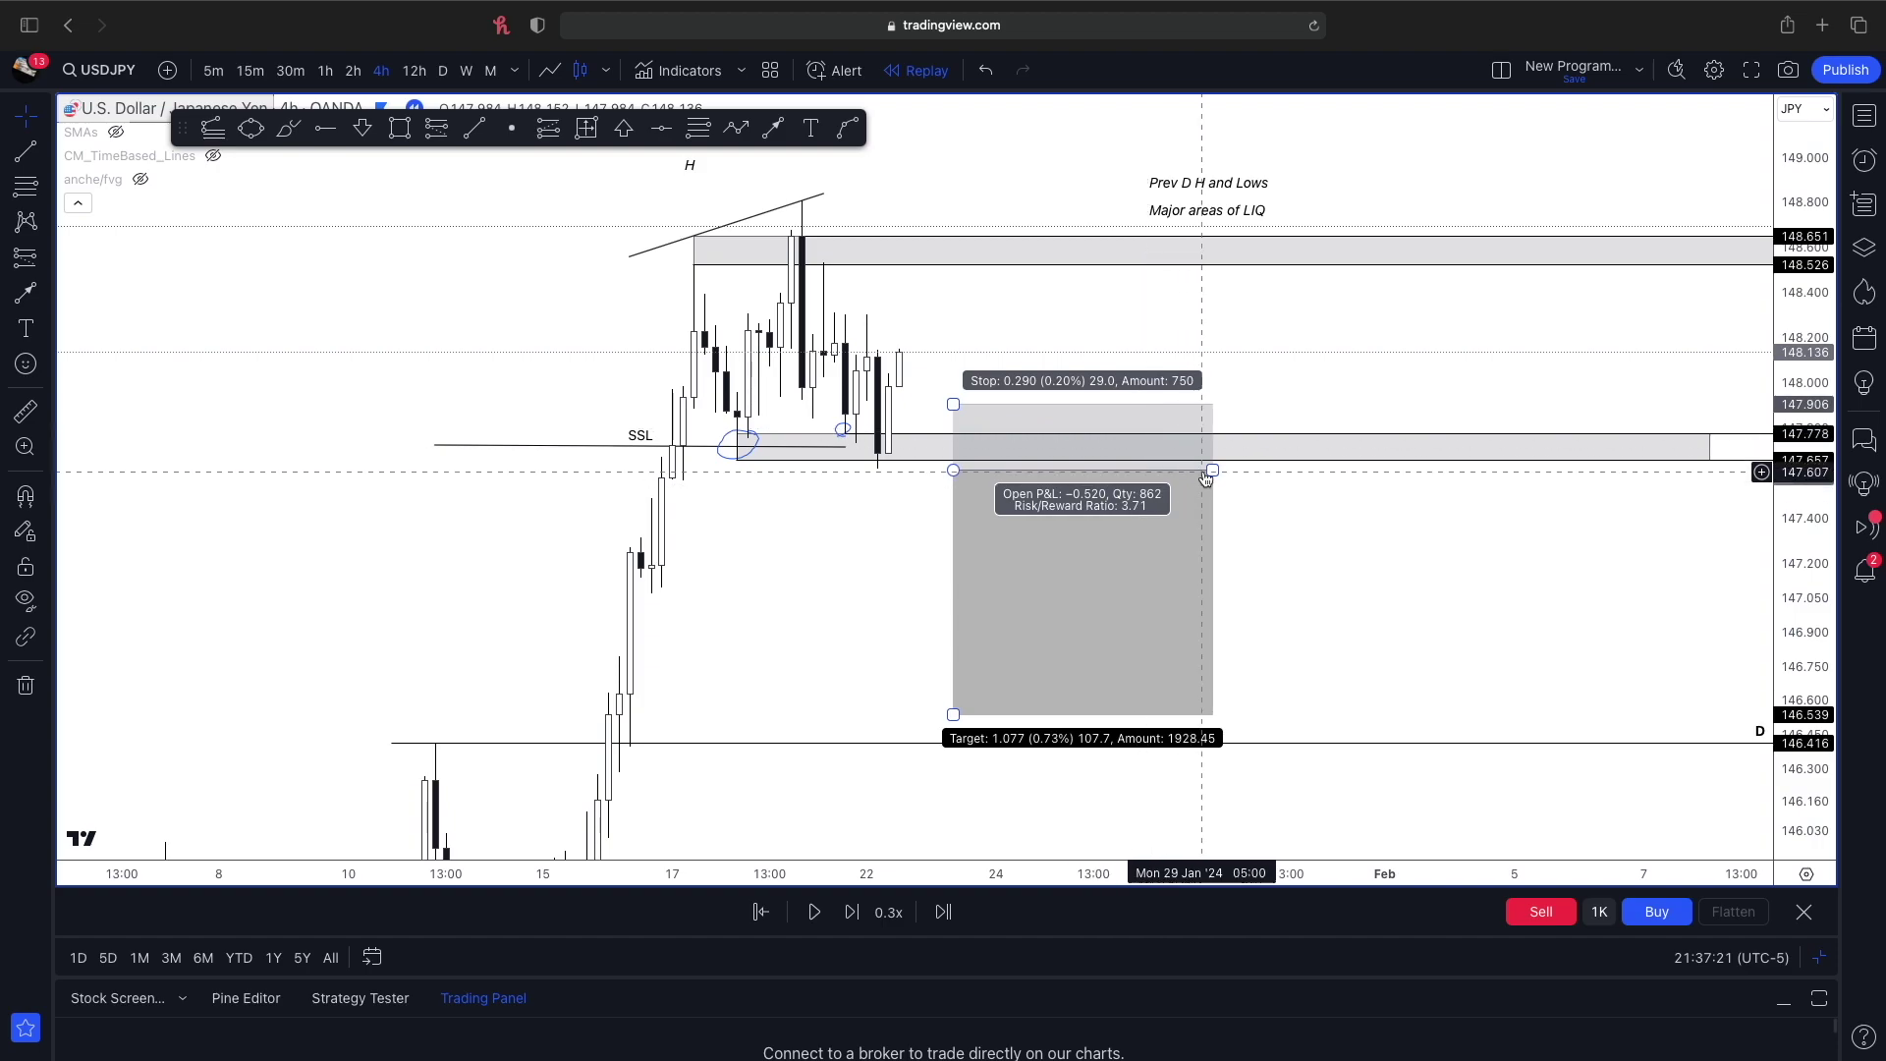
drag(1214, 470, 1005, 469)
- Draw an arrow from the latest candle down to 147.361 and another from there up to about 149.04, above the upper zone
drag(1820, 356, 1288, 581)
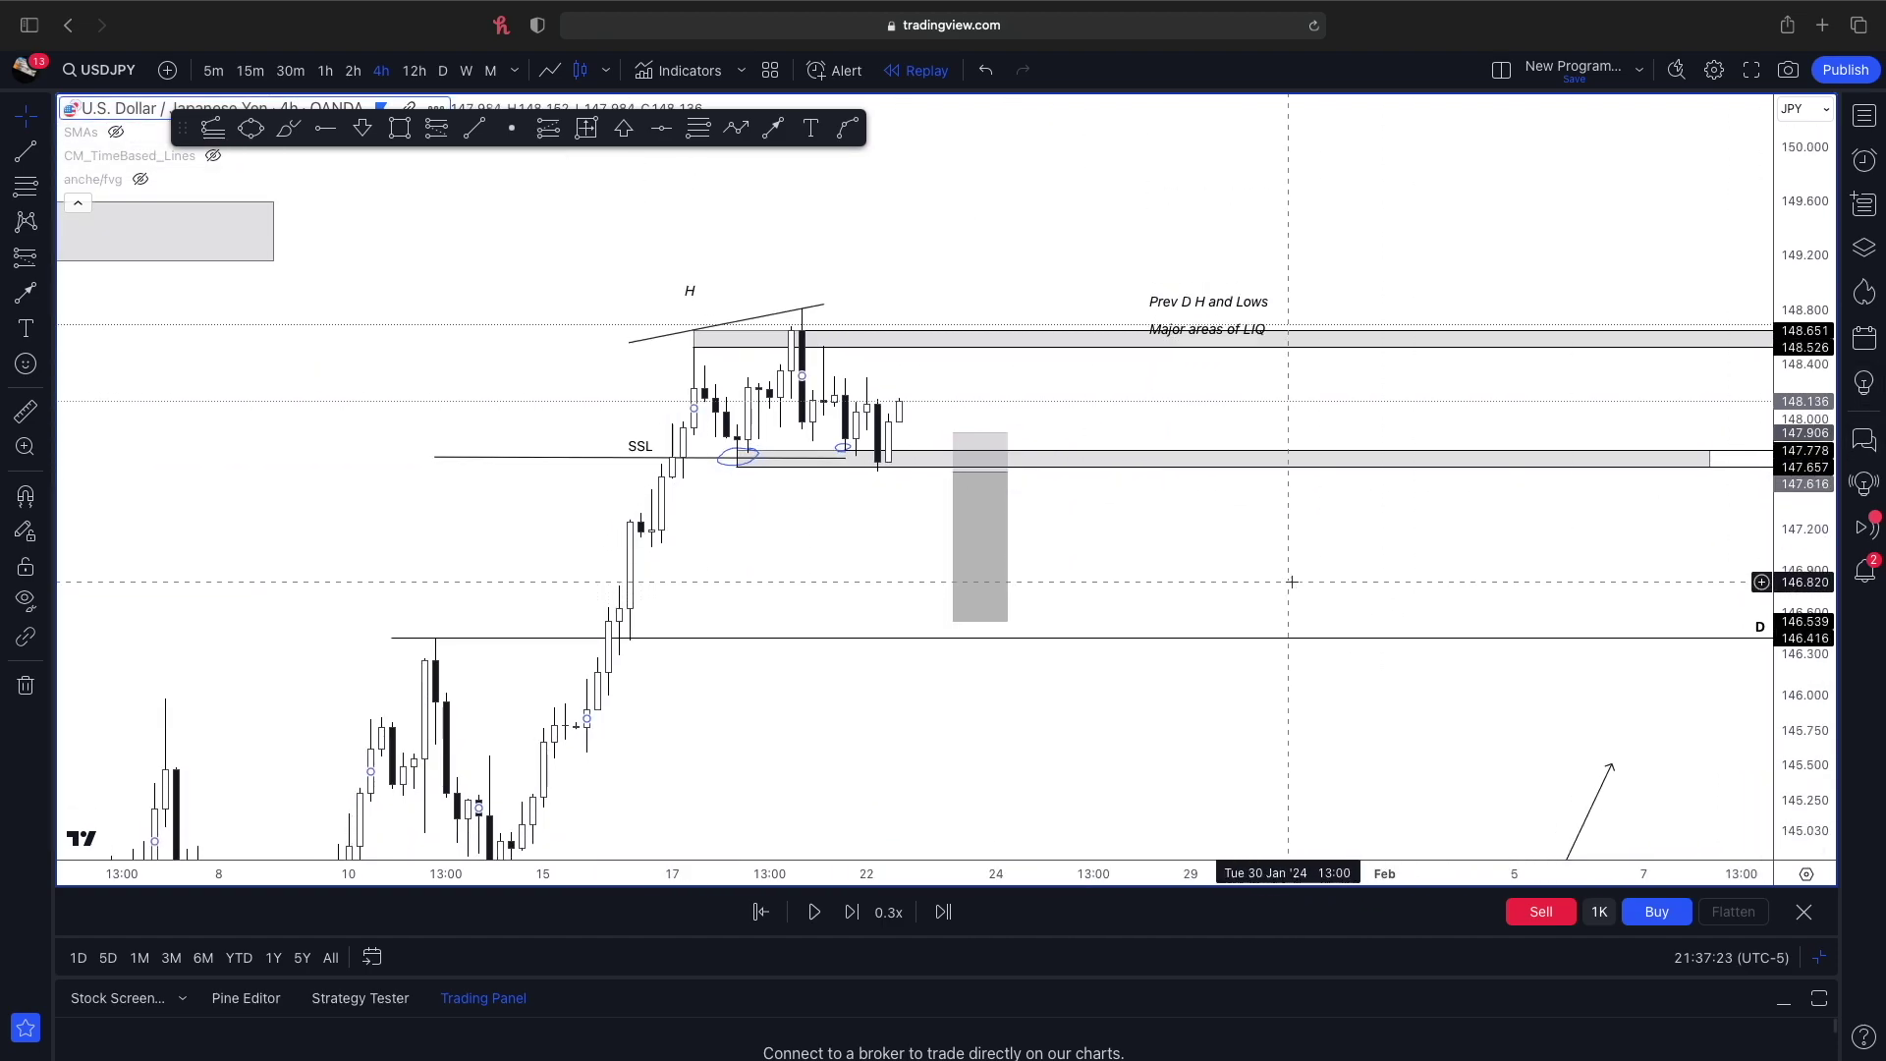
click(771, 128)
click(910, 423)
click(931, 507)
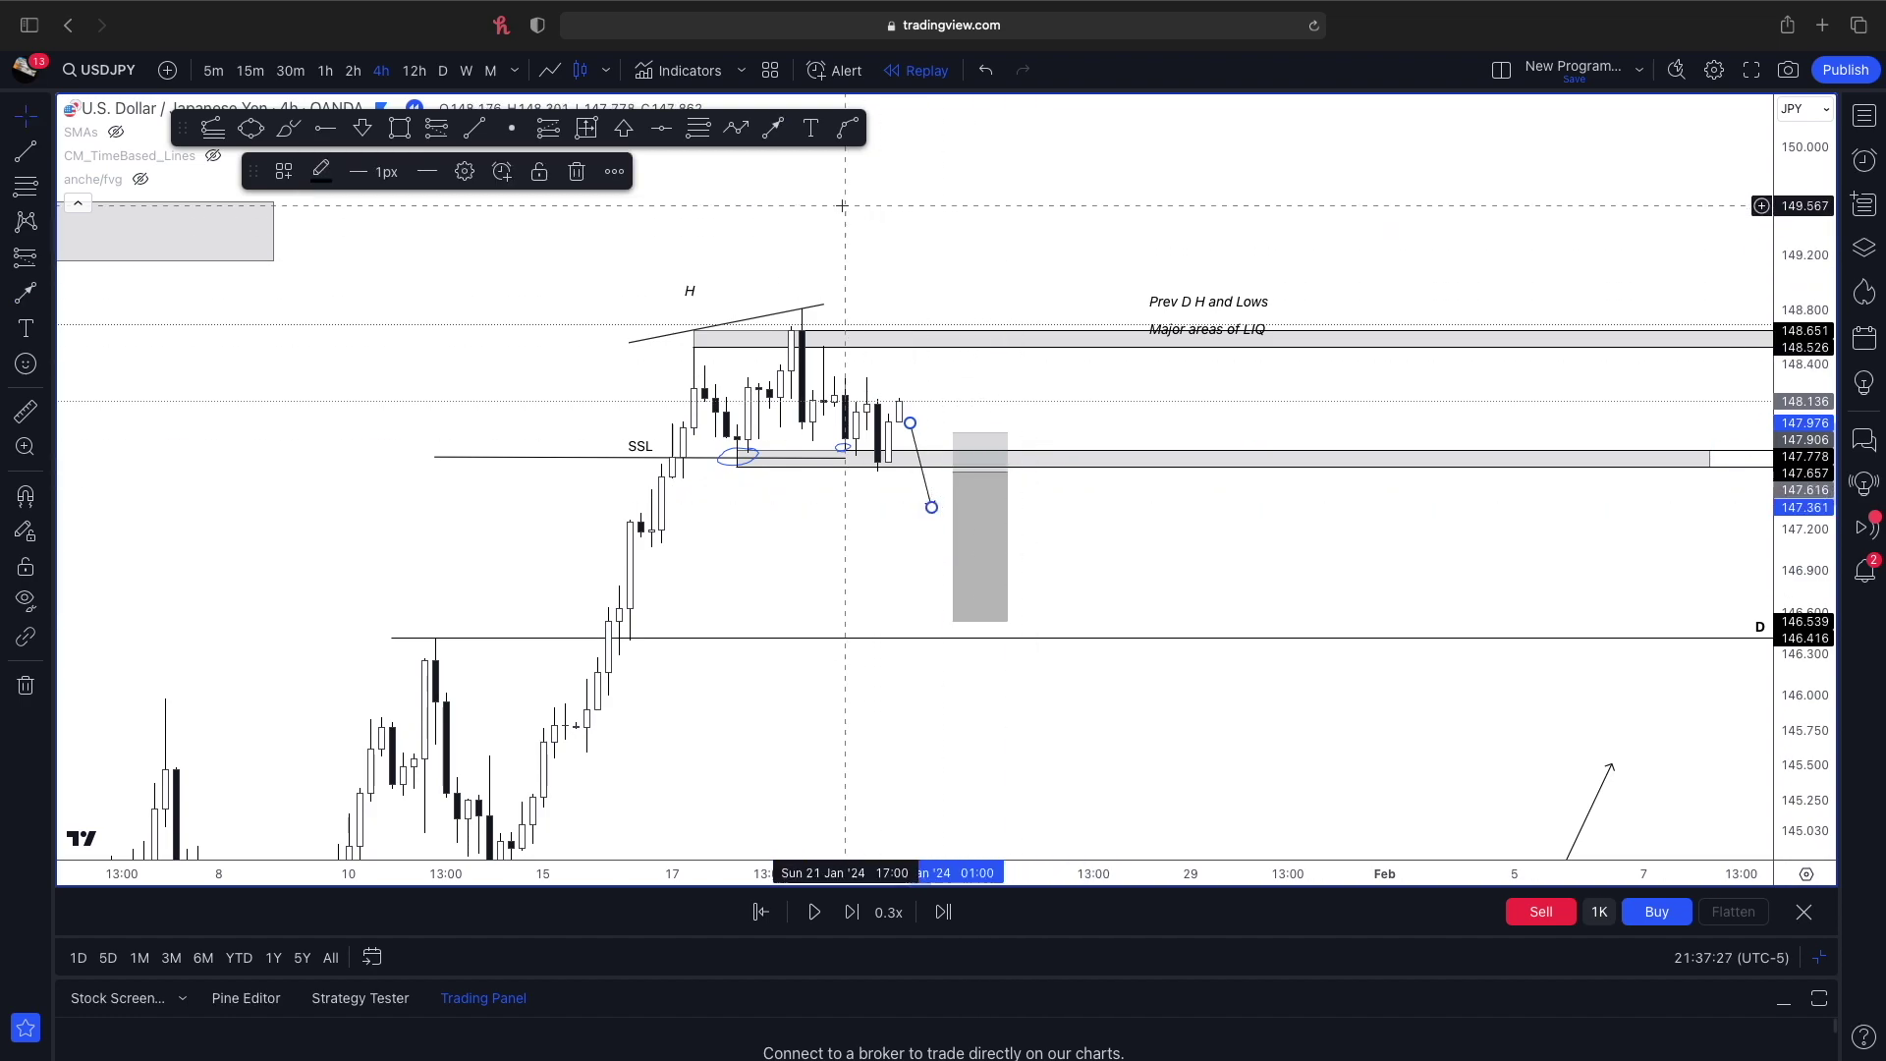
click(773, 128)
click(932, 505)
click(1016, 278)
- Draw a zigzag path up into the range, bouncing between both zones, dipping below the lower zone and rising above the upper one
scroll(1375, 279, left, 2)
scroll(1375, 279, up, 1)
drag(1803, 285, 1804, 393)
drag(1065, 263, 1014, 276)
click(735, 128)
click(589, 652)
click(739, 406)
click(772, 502)
click(827, 395)
click(837, 489)
click(892, 402)
click(902, 493)
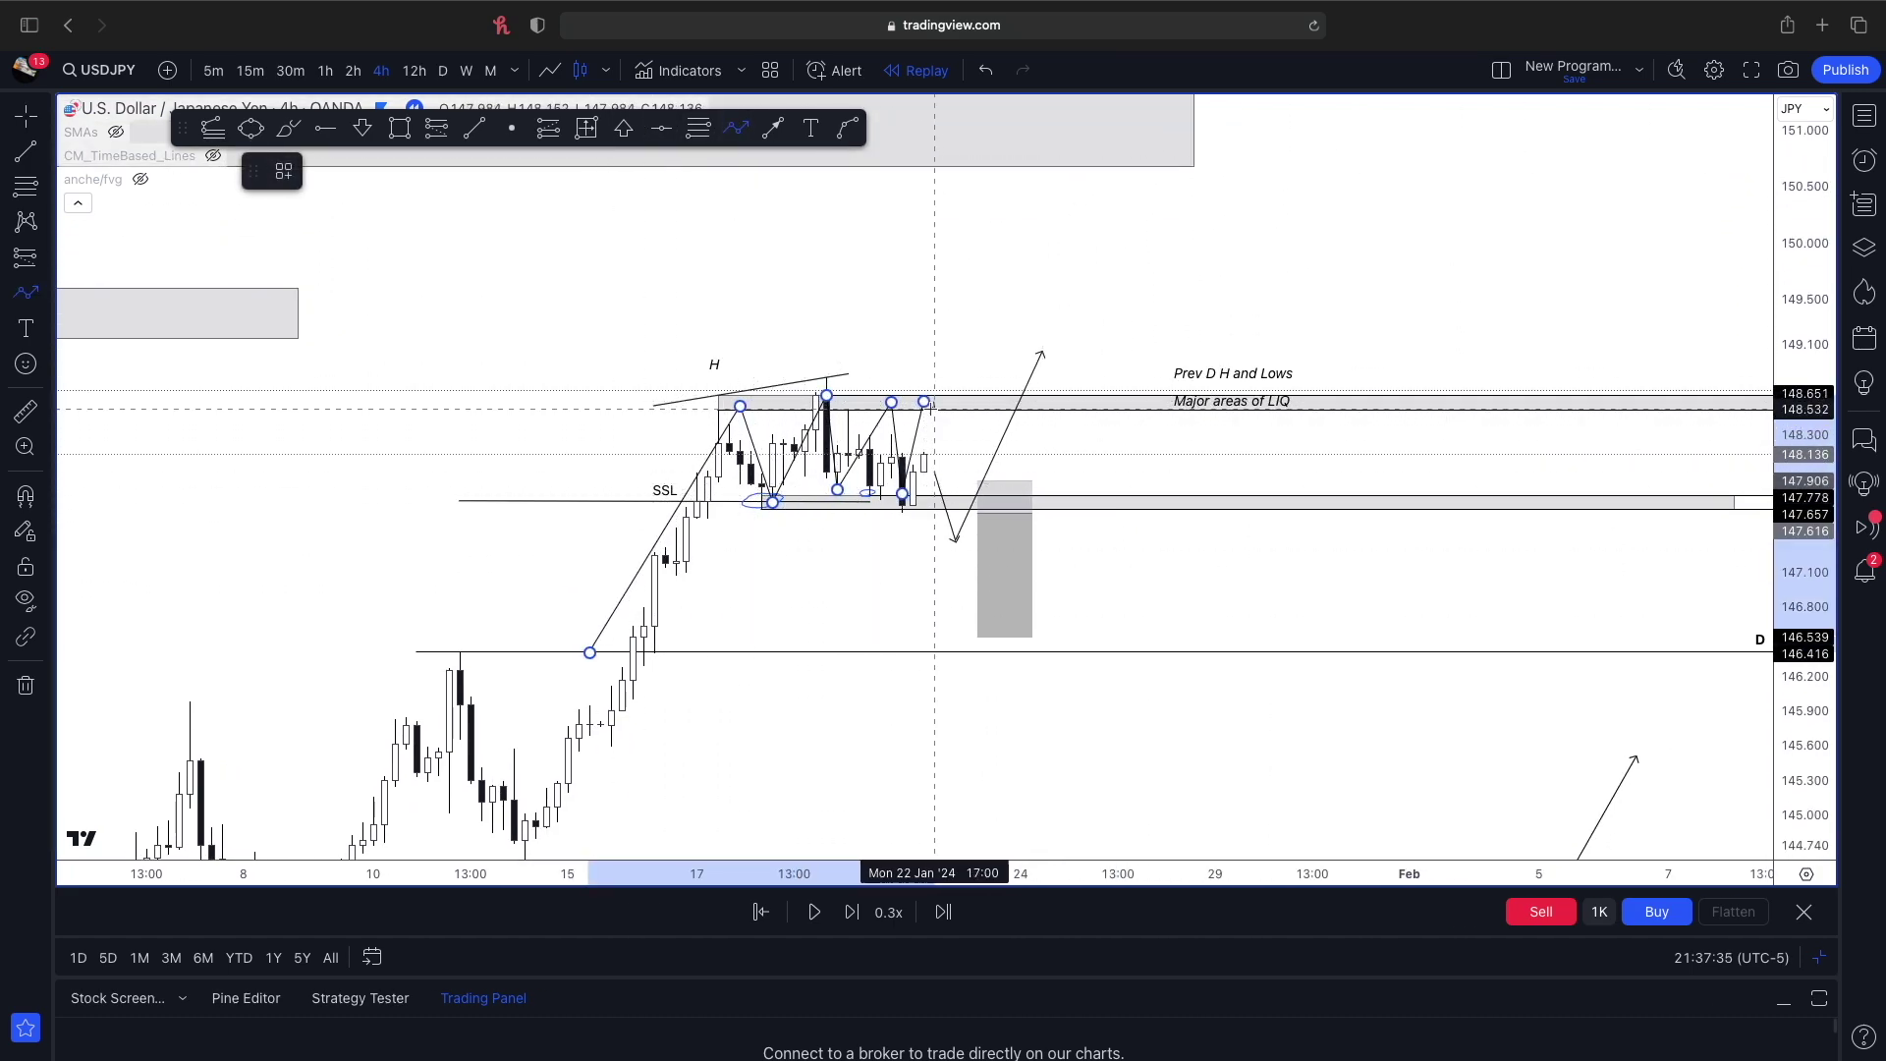
click(956, 553)
click(1054, 319)
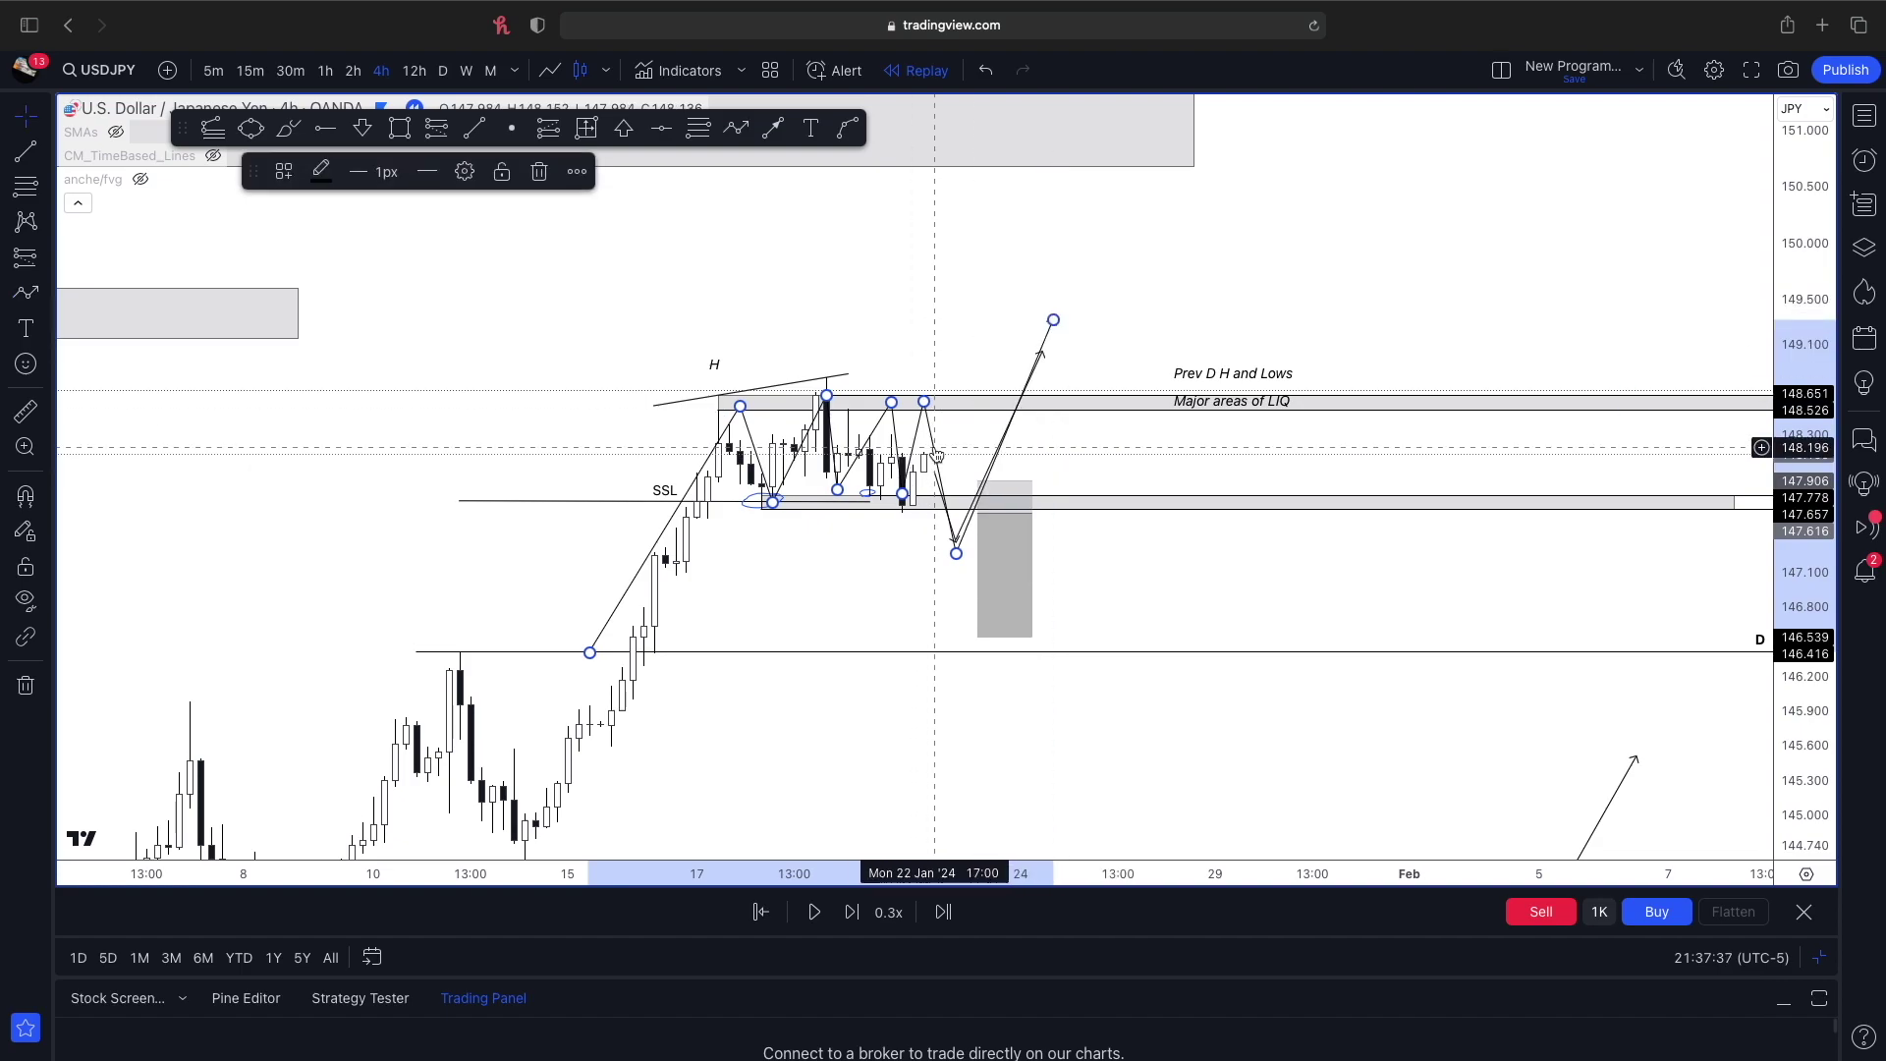
- Compare the zigzag path with the schematic range sketch lower on the chart, then delete the path and the short downward arrow
drag(933, 448, 1363, 261)
scroll(1352, 678, down, 10)
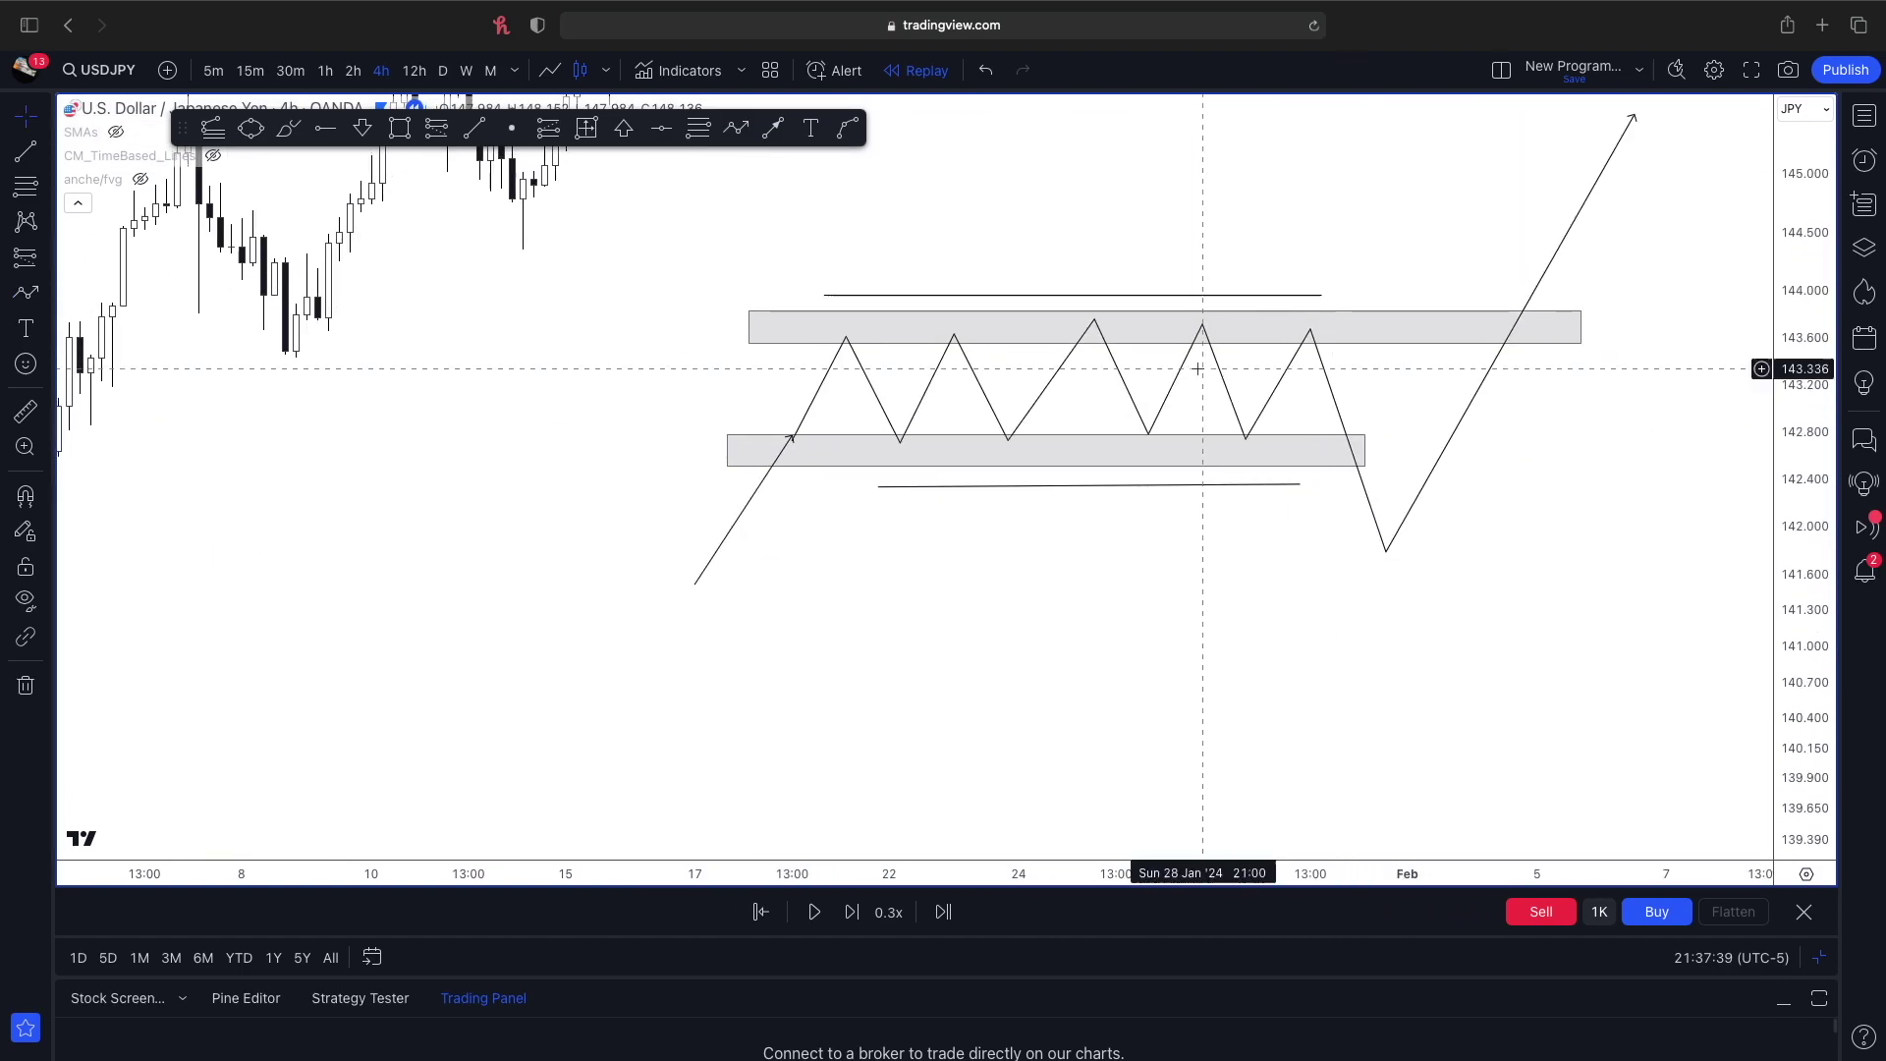
scroll(1178, 384, up, 10)
click(1195, 248)
key(Delete)
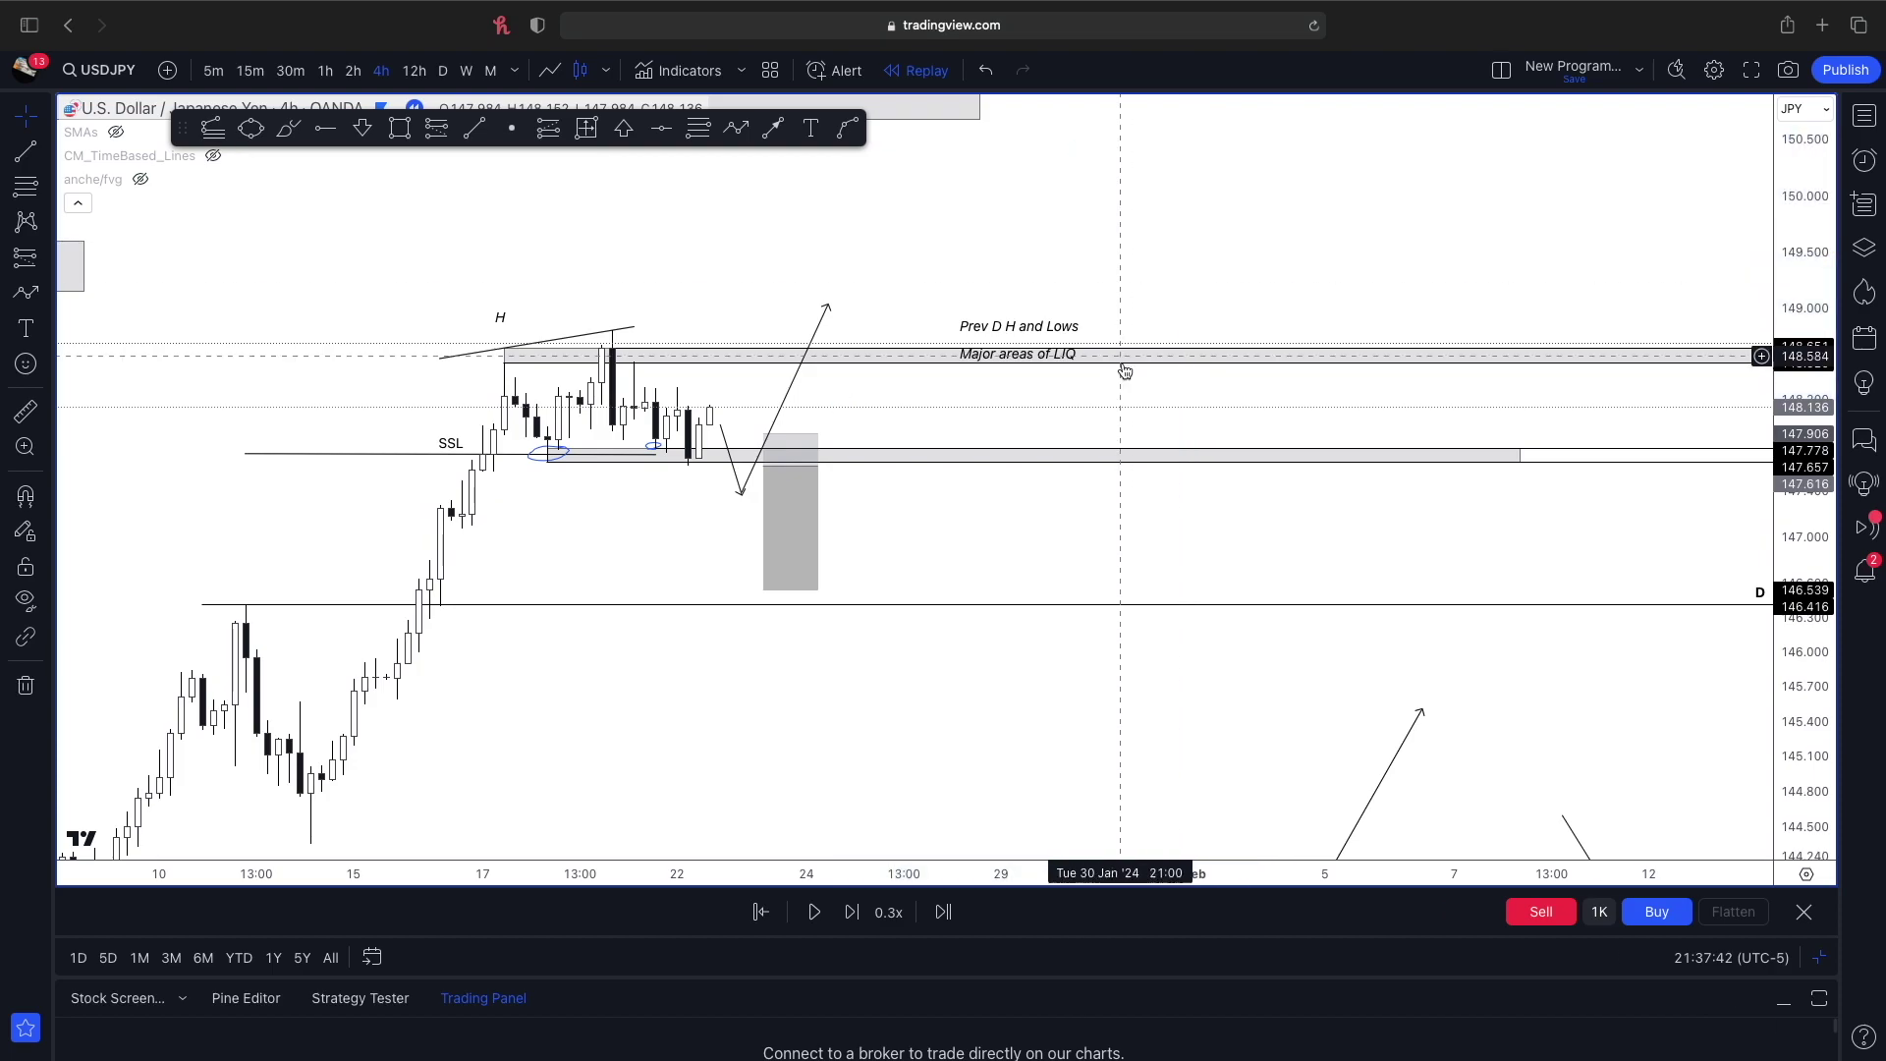
click(828, 307)
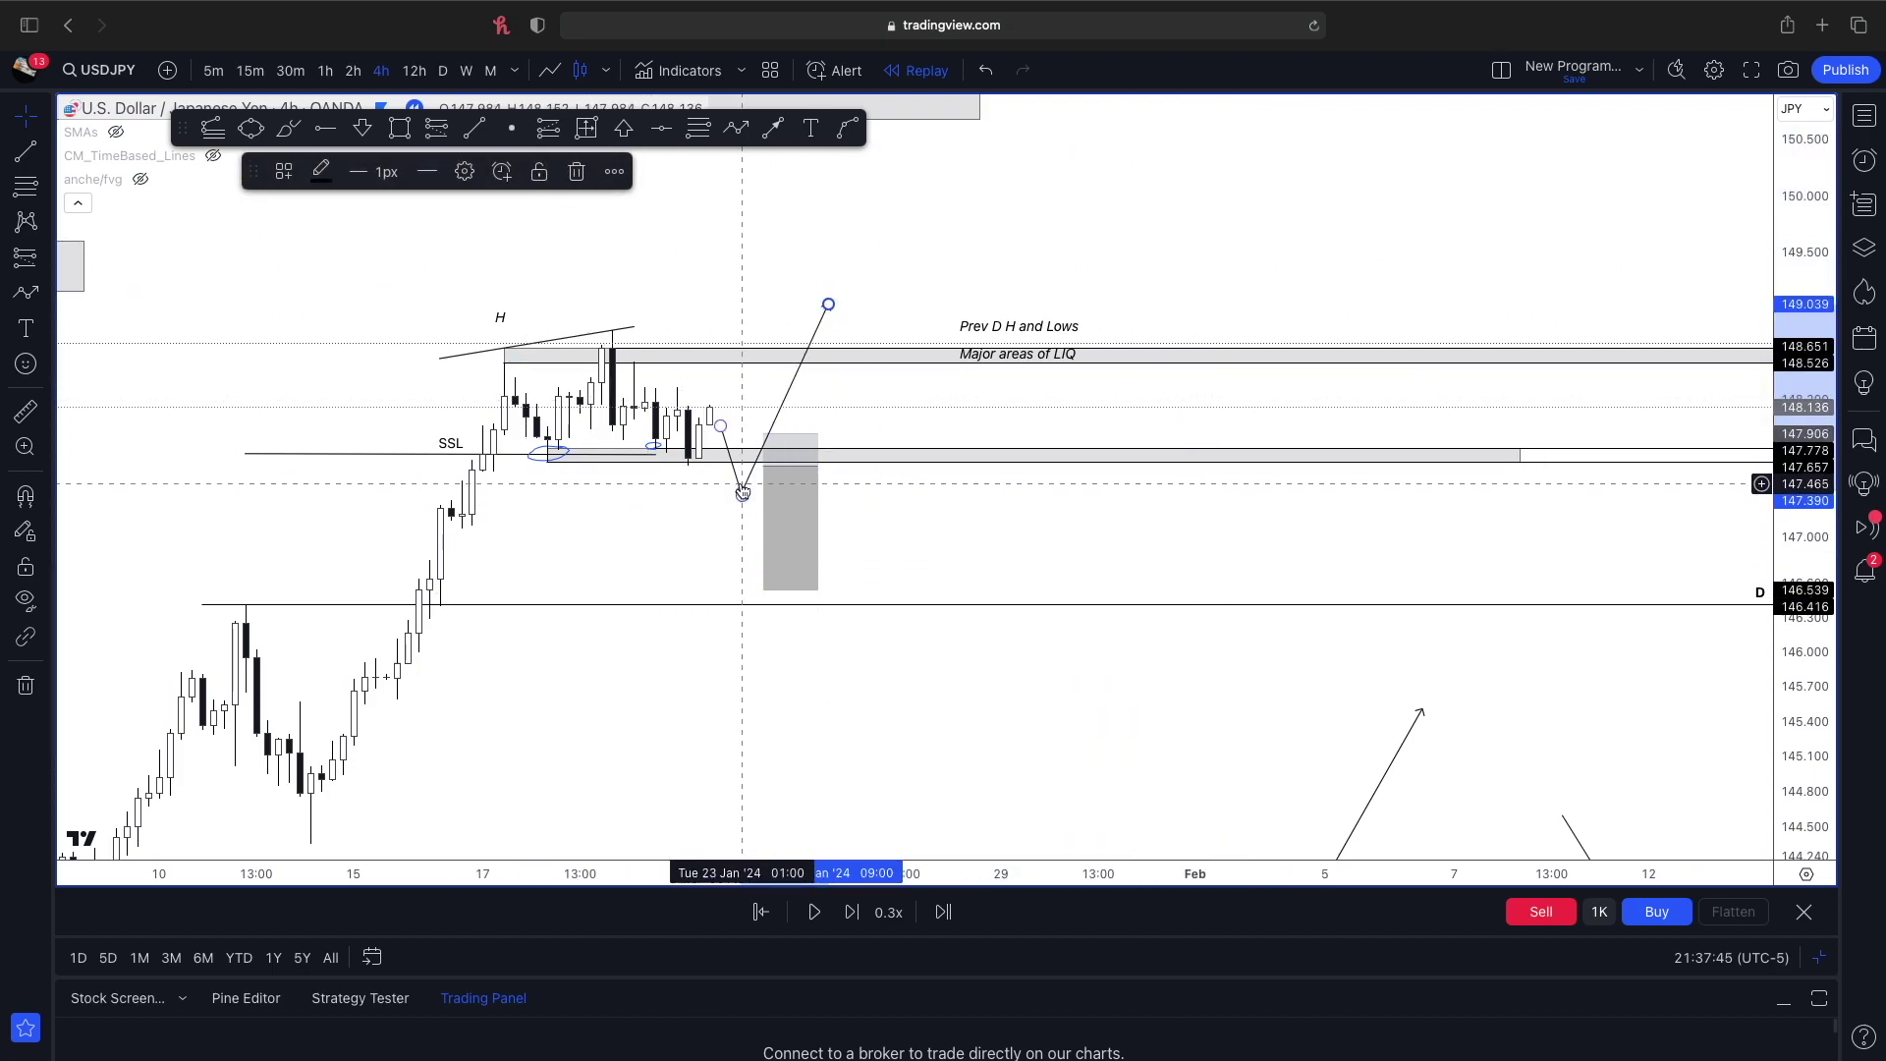
key(Escape)
- Switch the chart to the 1-hour timeframe and delete both brushed circles at the lower zone
click(326, 70)
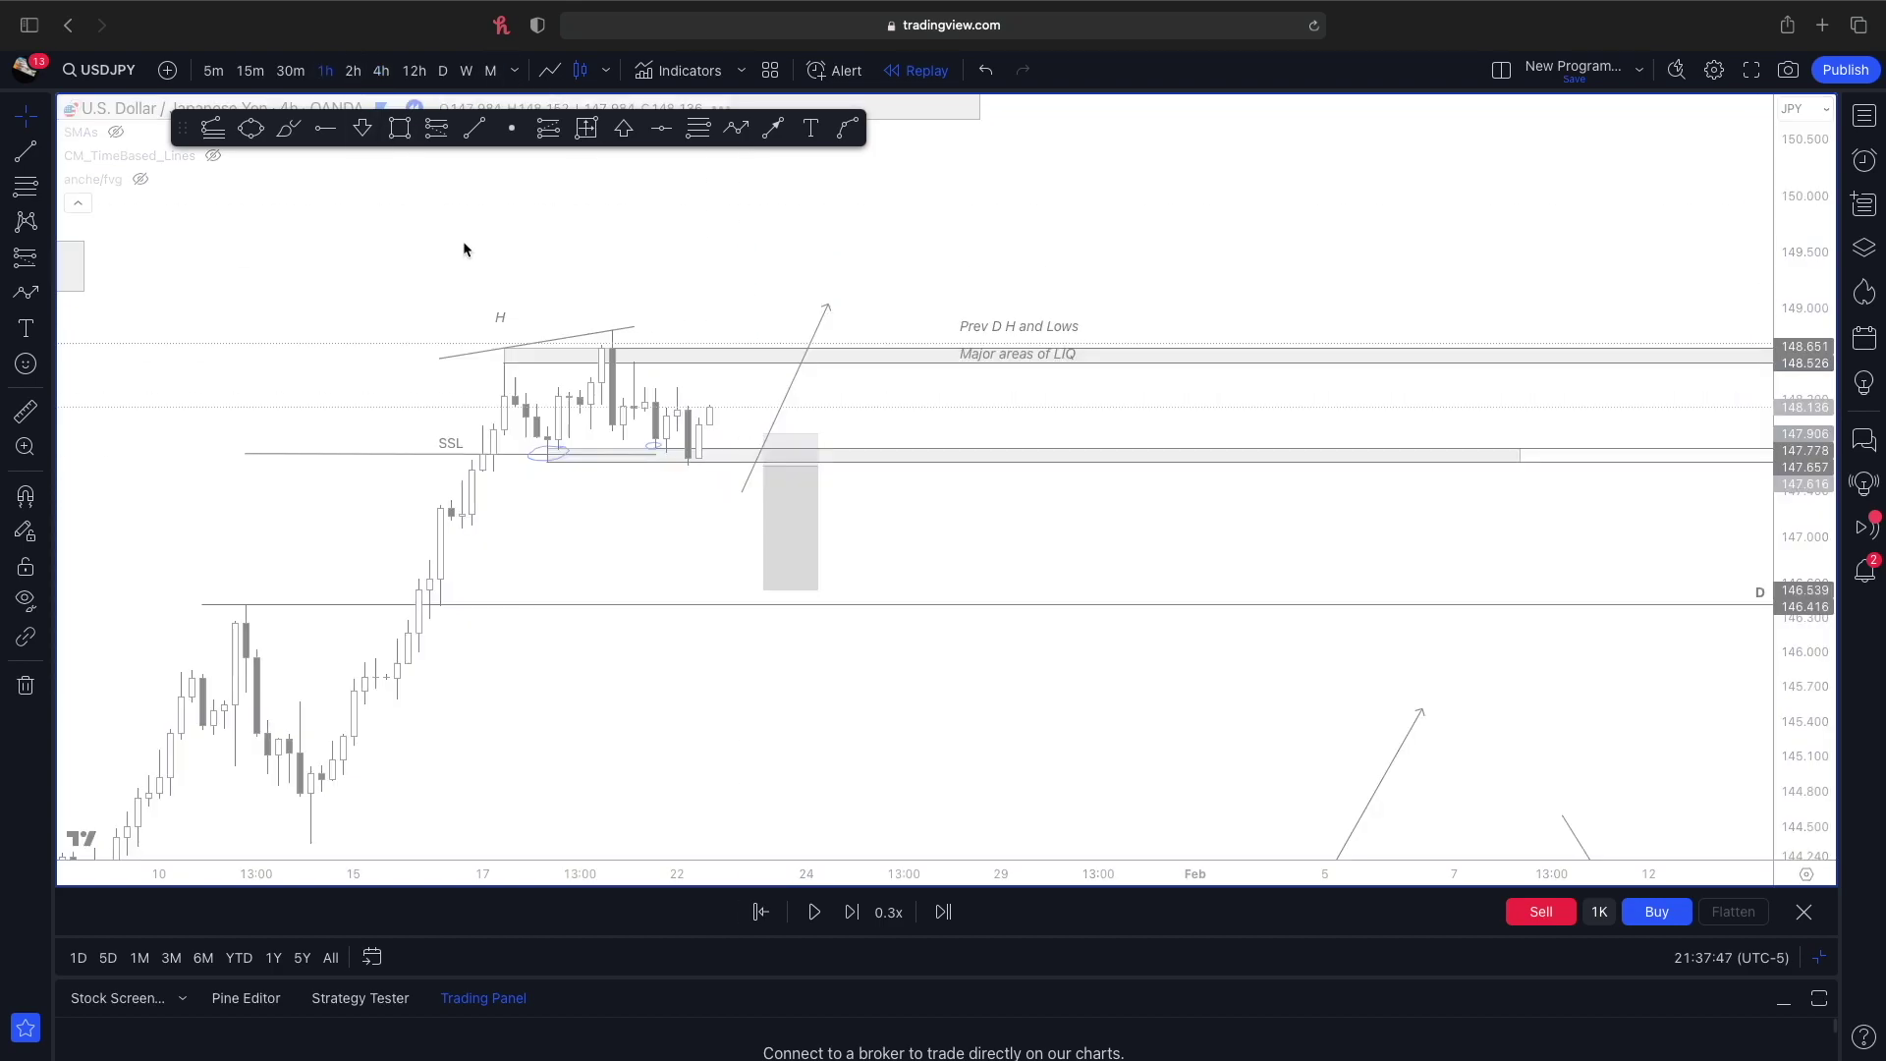
drag(1798, 589, 1790, 348)
scroll(1221, 547, down, 3)
scroll(1221, 547, right, 2)
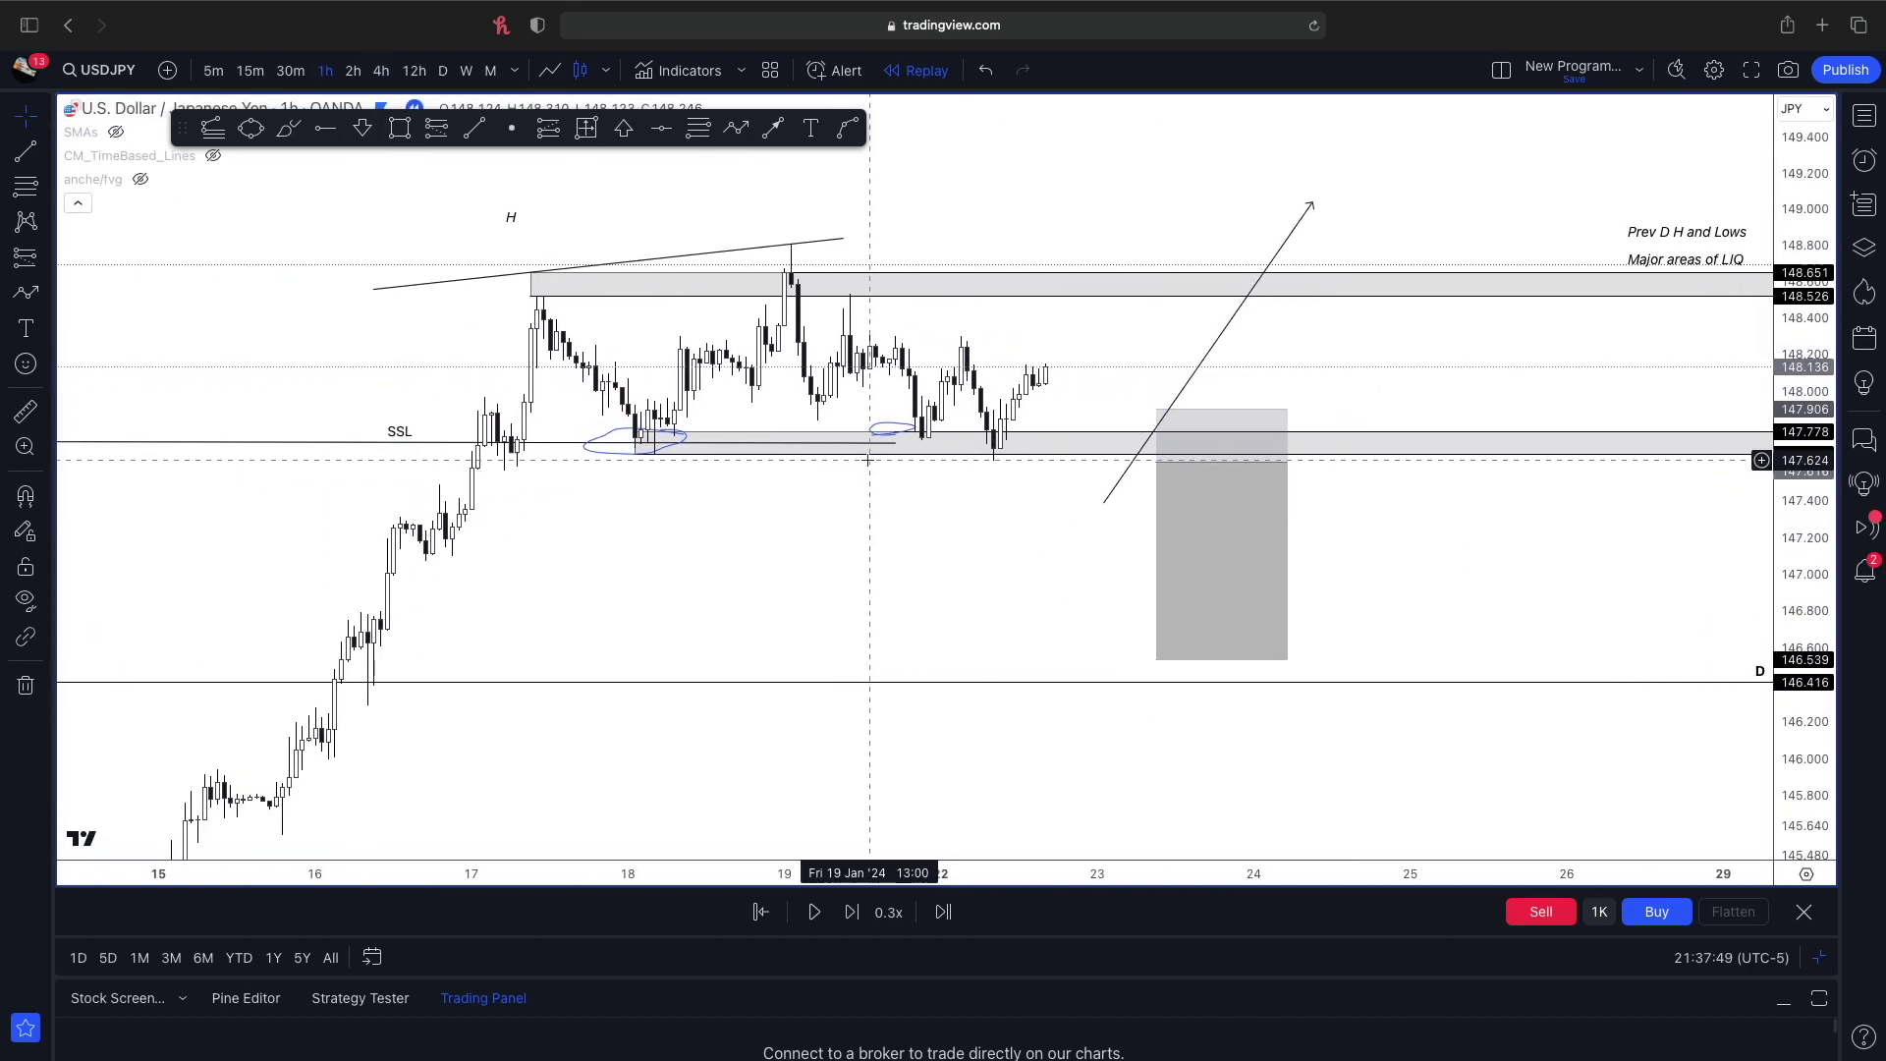
click(916, 425)
key(BackSpace)
scroll(915, 424, right, 1)
click(584, 433)
key(Delete)
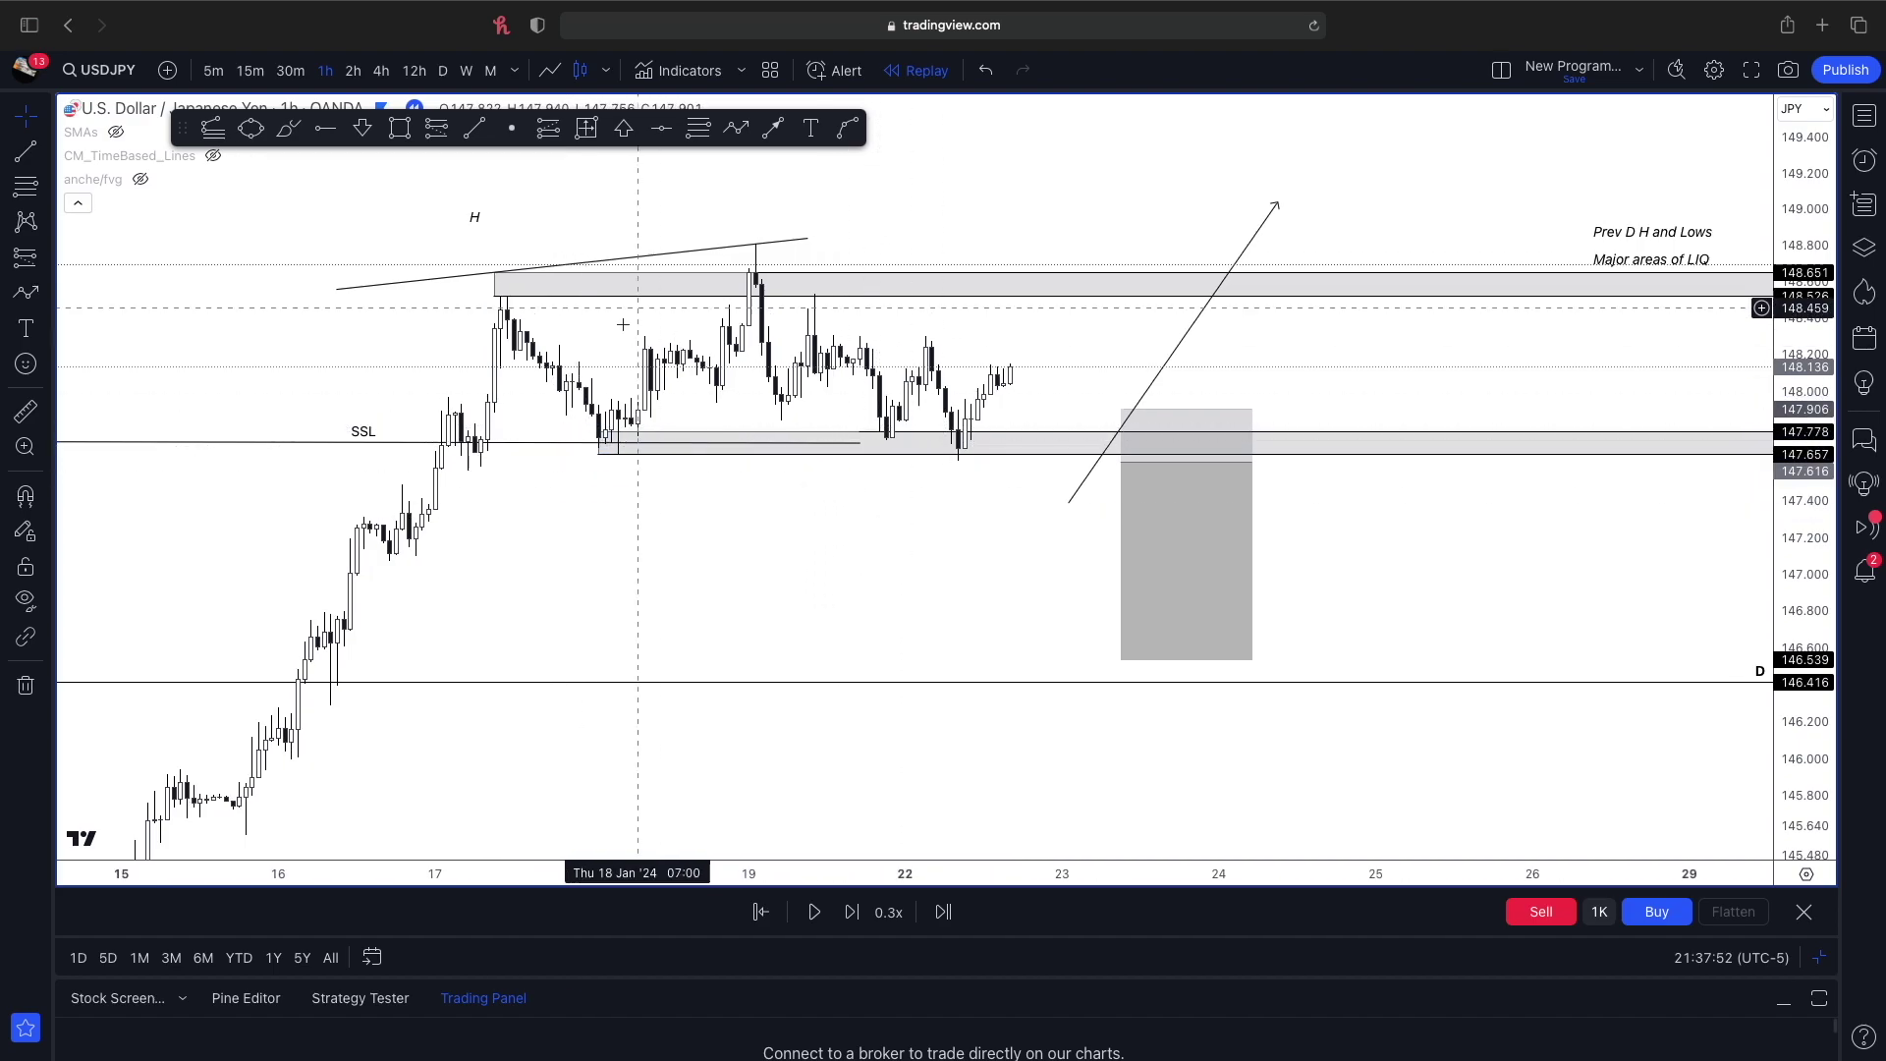
- Advance the replay candle by candle through the 23 January drop below the lower zone and delete the upward arrow
click(854, 913)
click(854, 914)
click(854, 913)
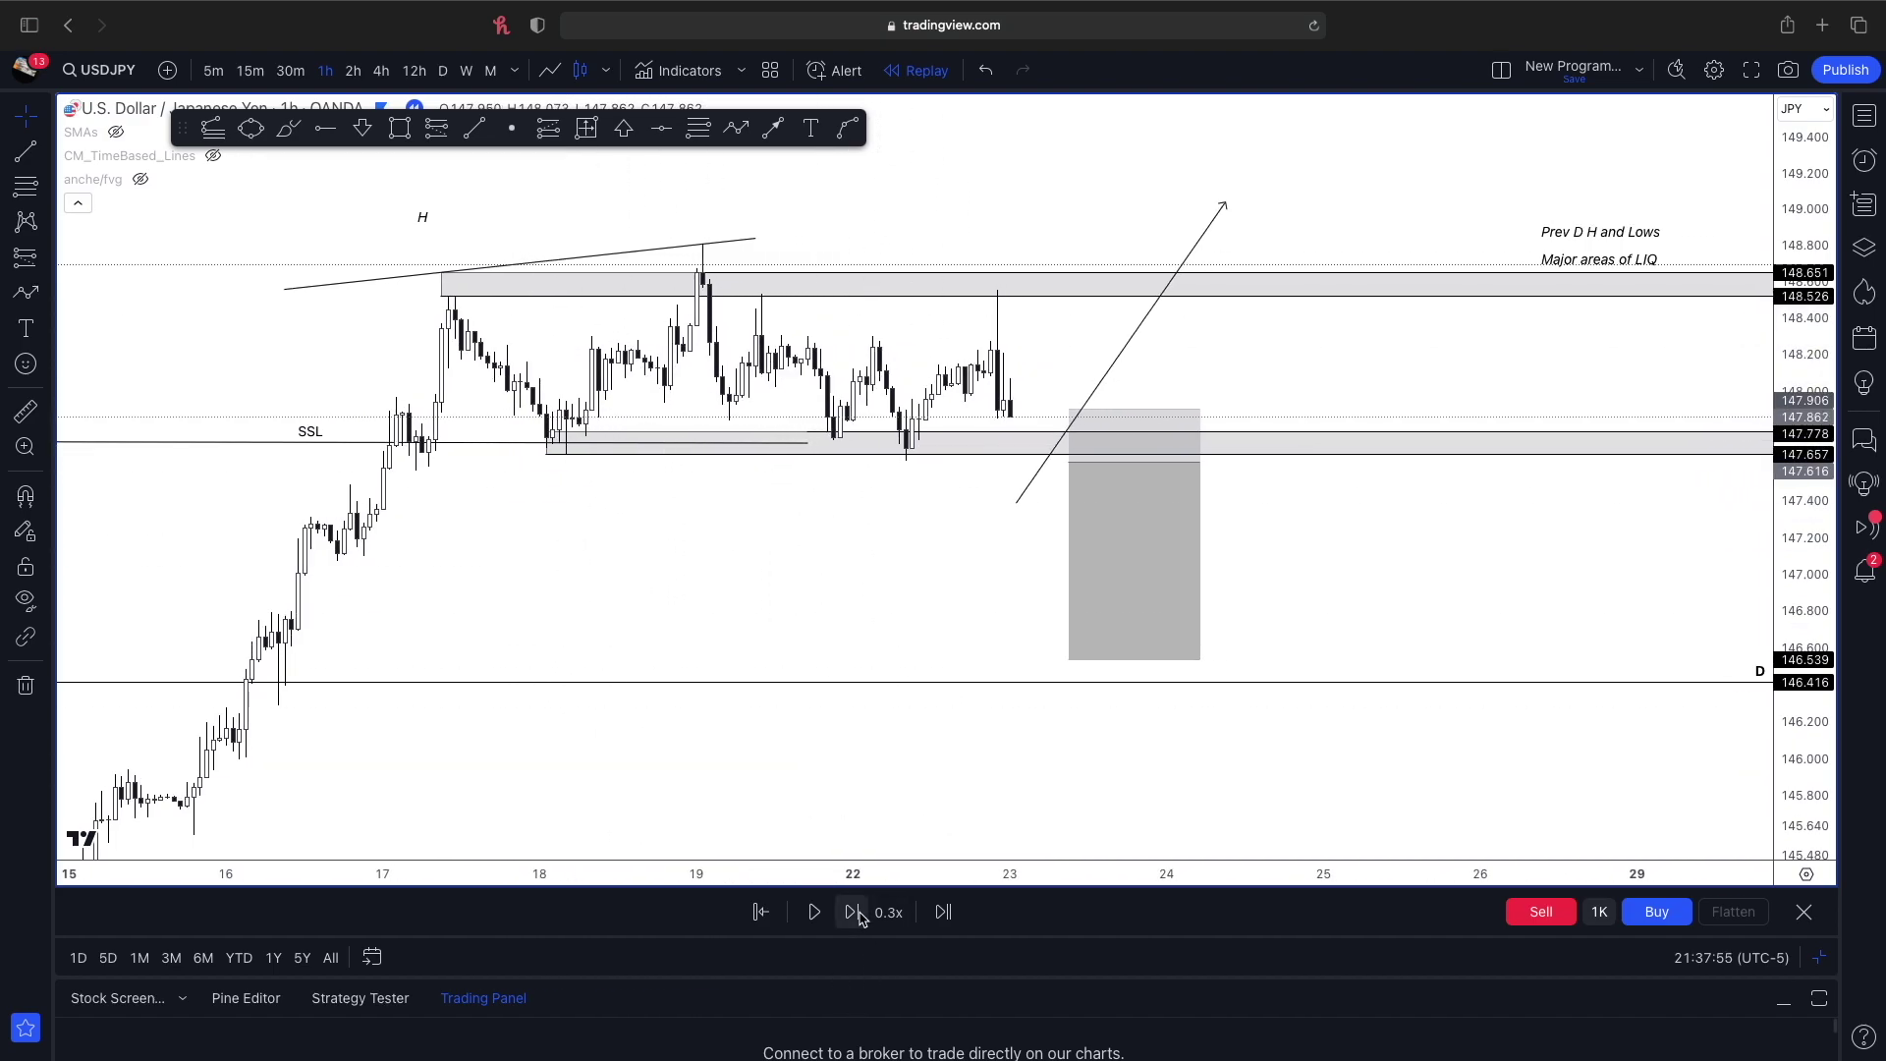
click(853, 914)
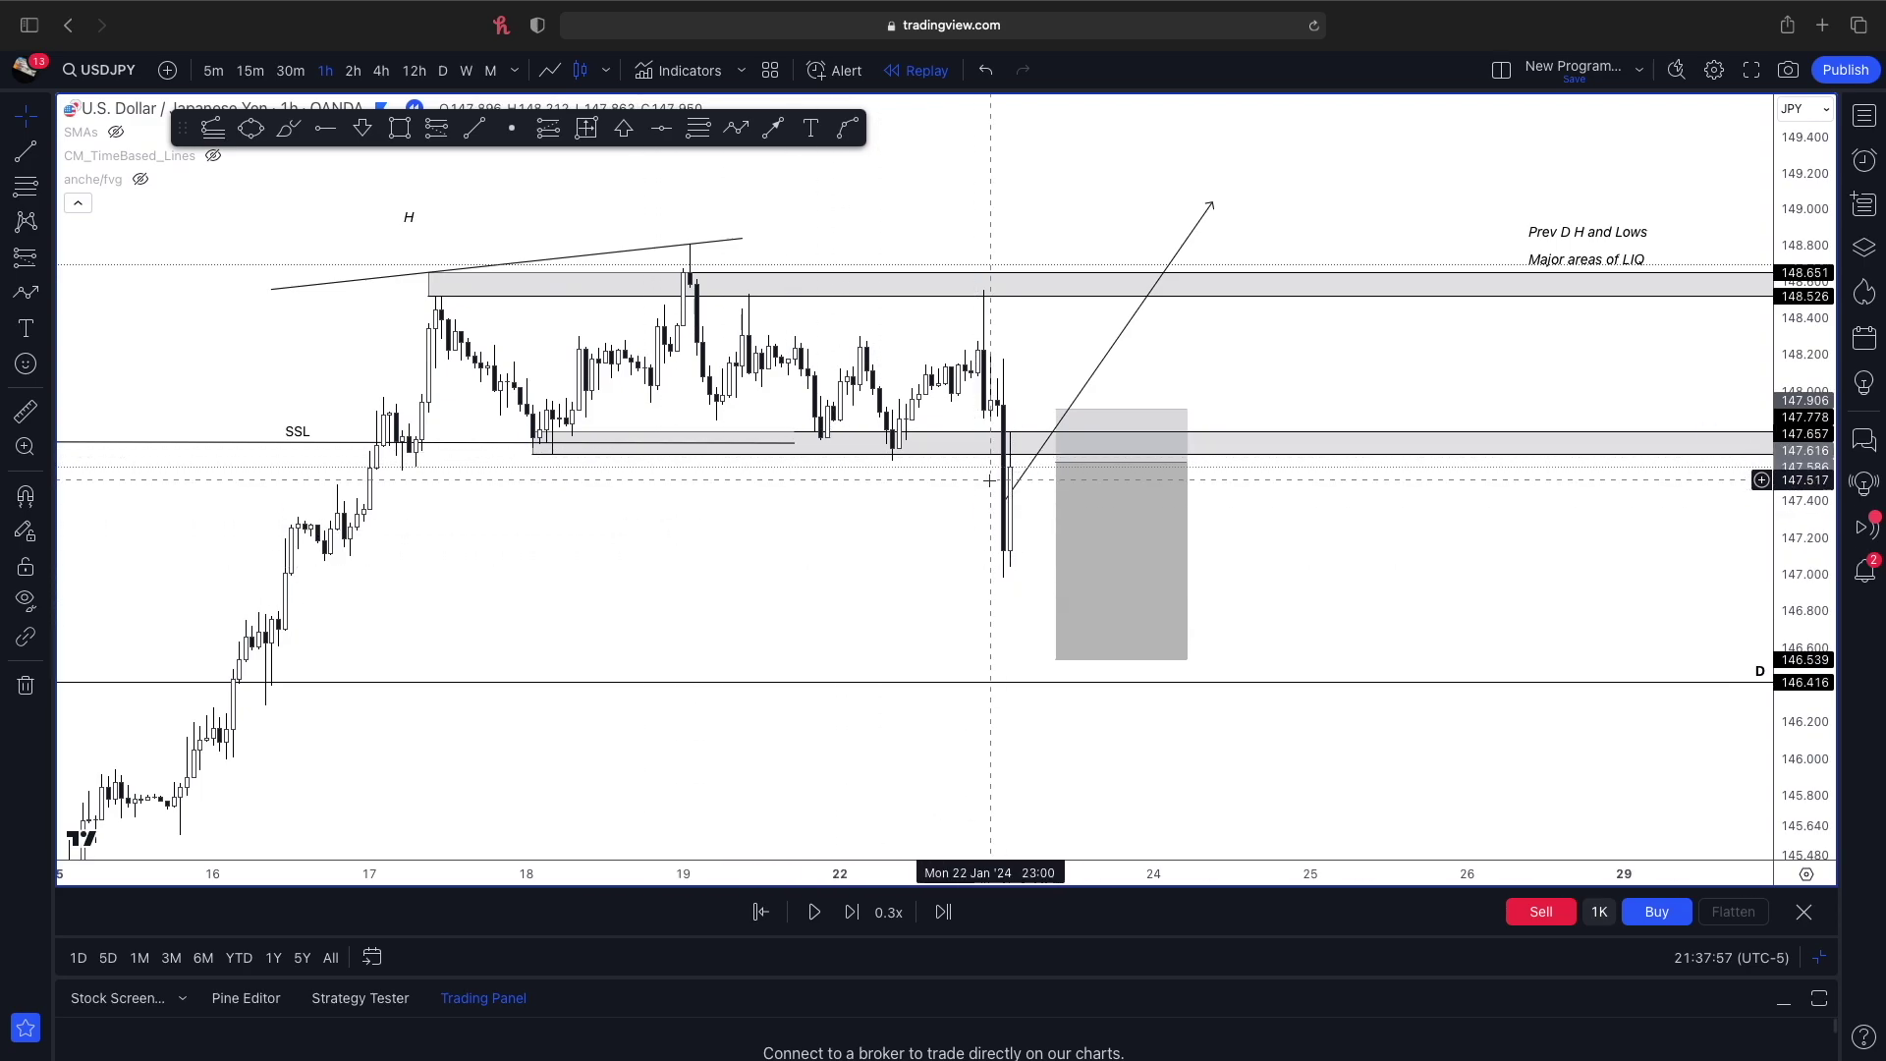
drag(990, 497, 1080, 475)
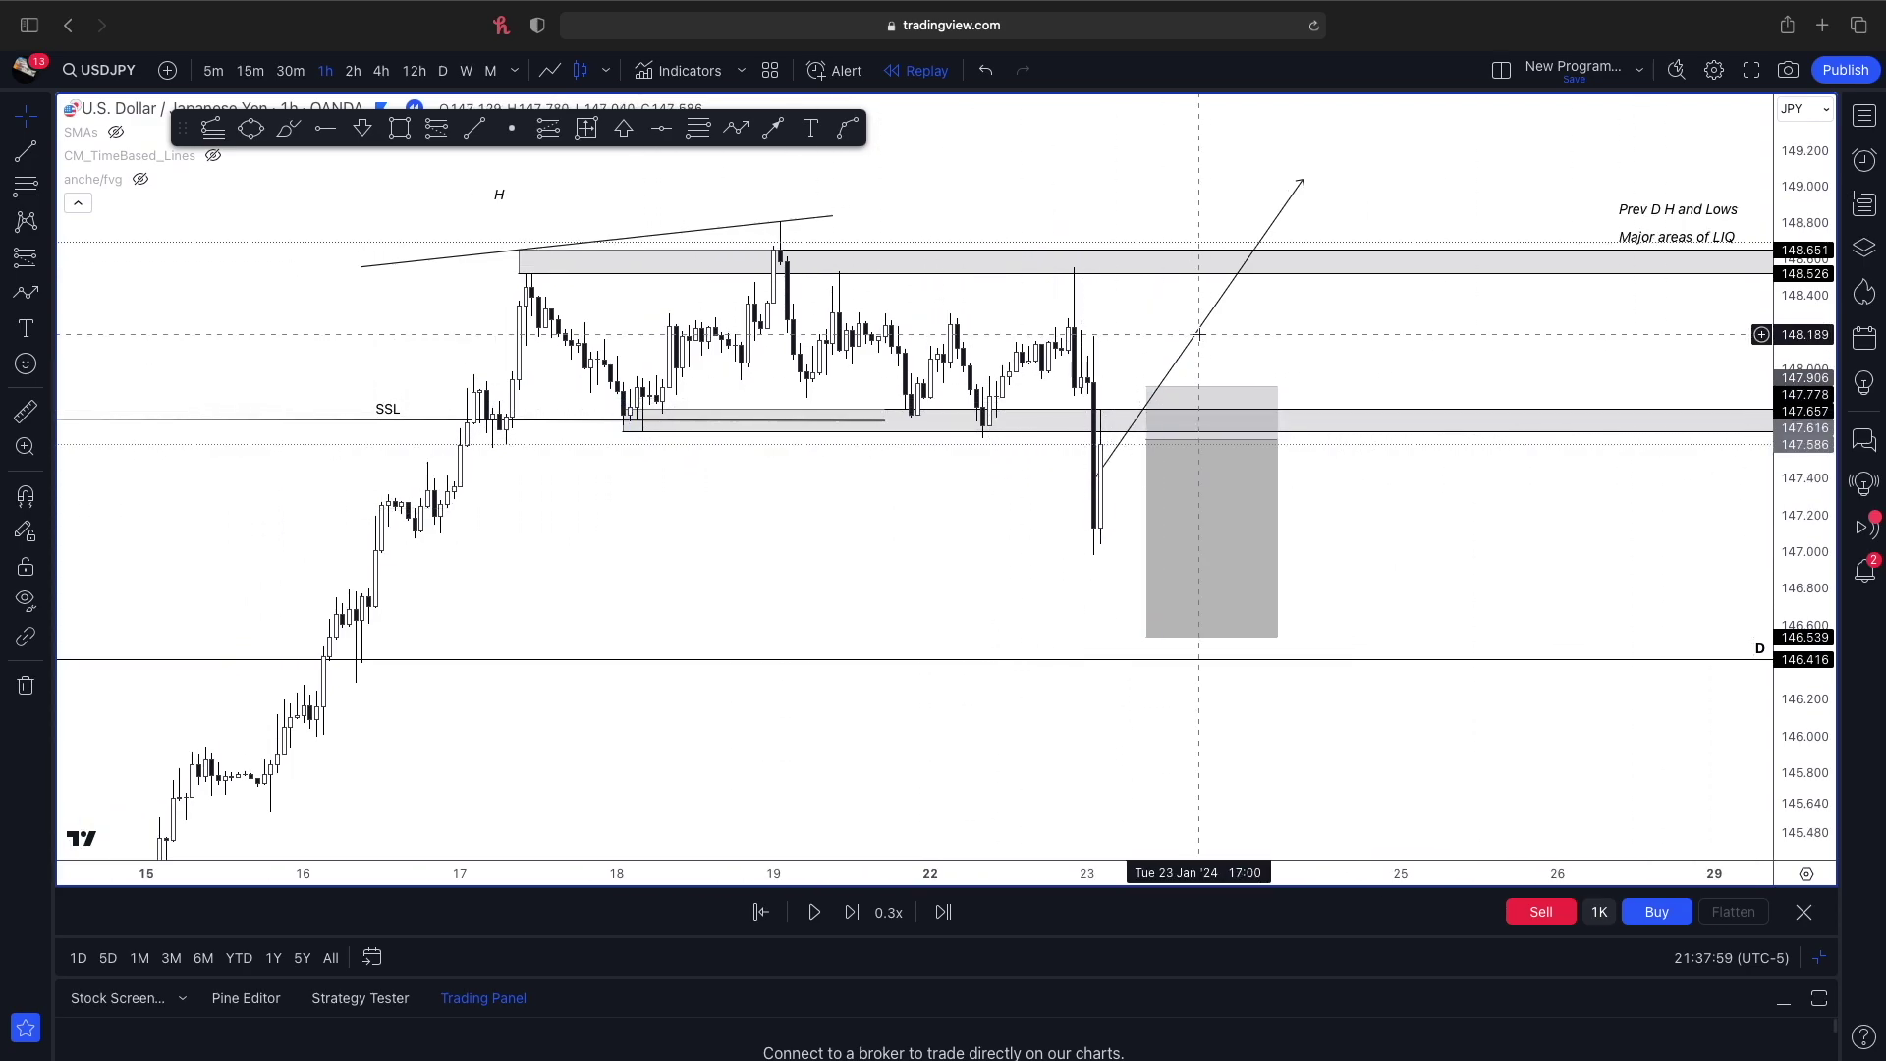
key(Delete)
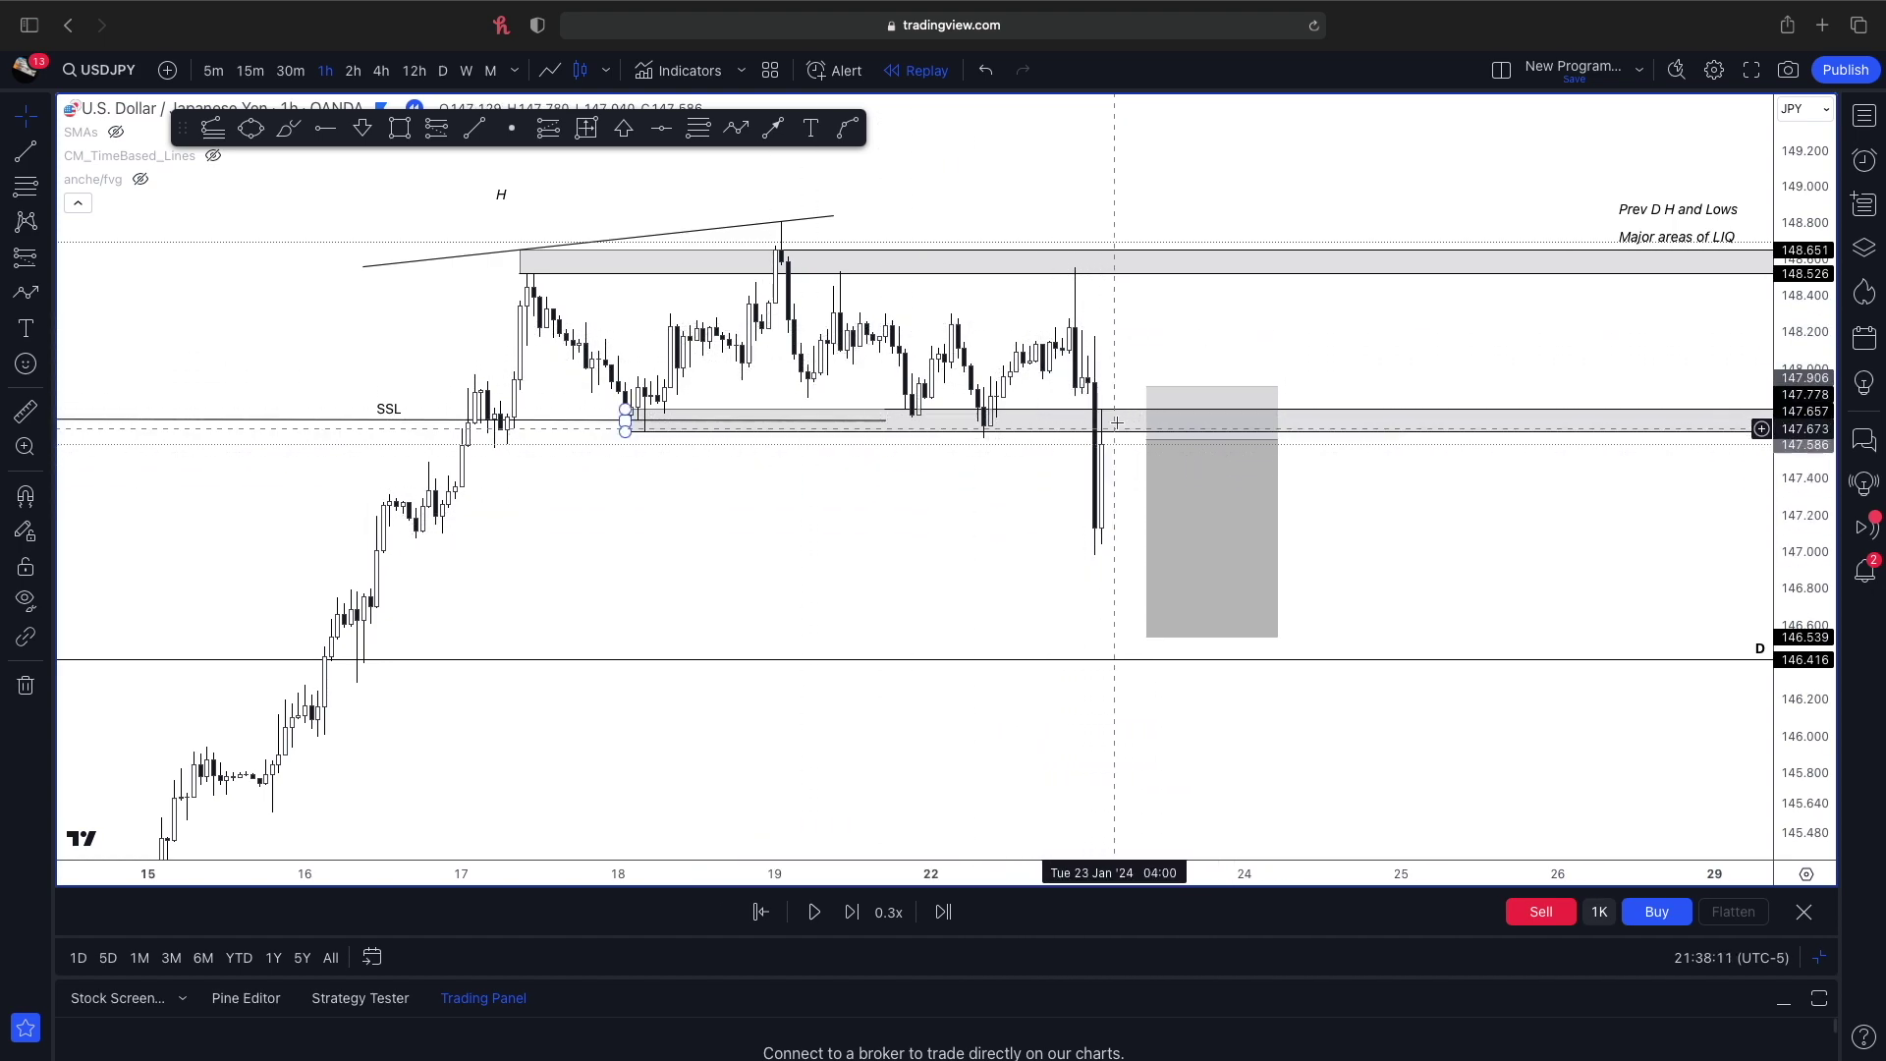
- Switch the chart to the 15-minute timeframe and delete the short position drawing
click(249, 70)
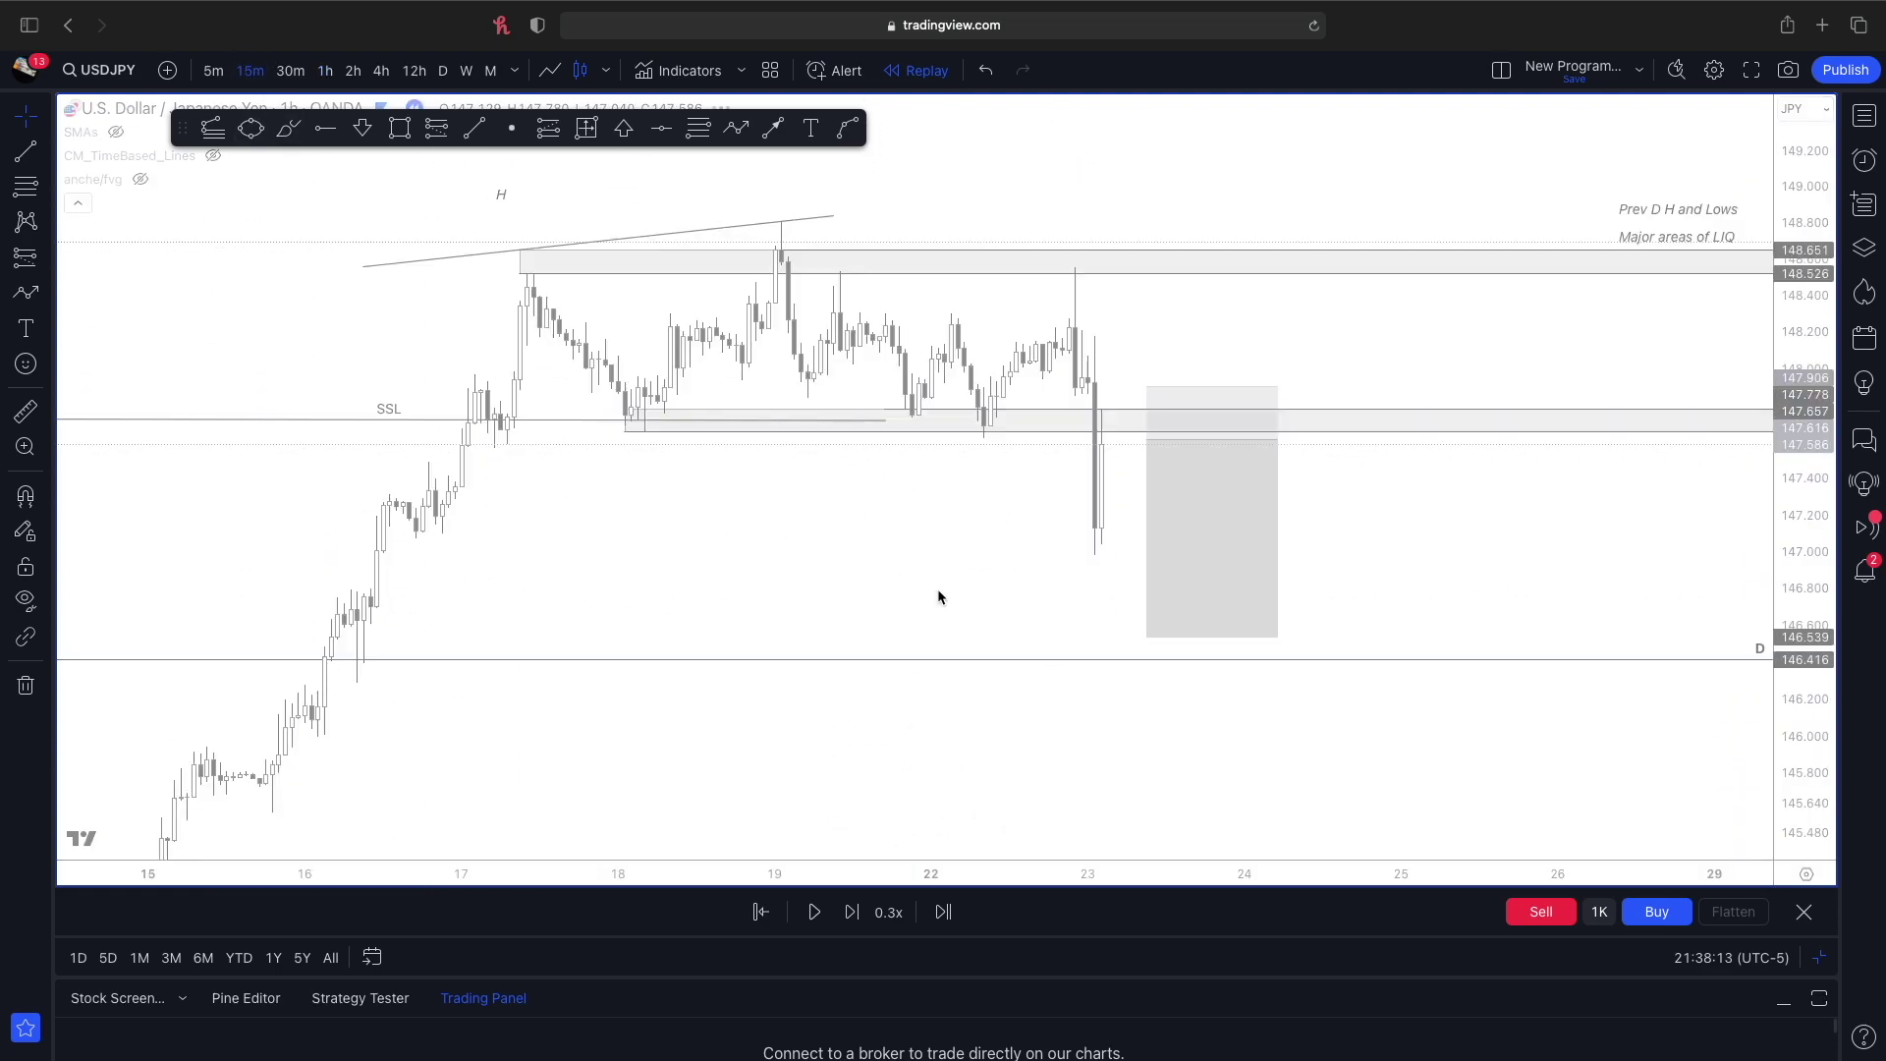
drag(938, 542, 696, 561)
click(1404, 479)
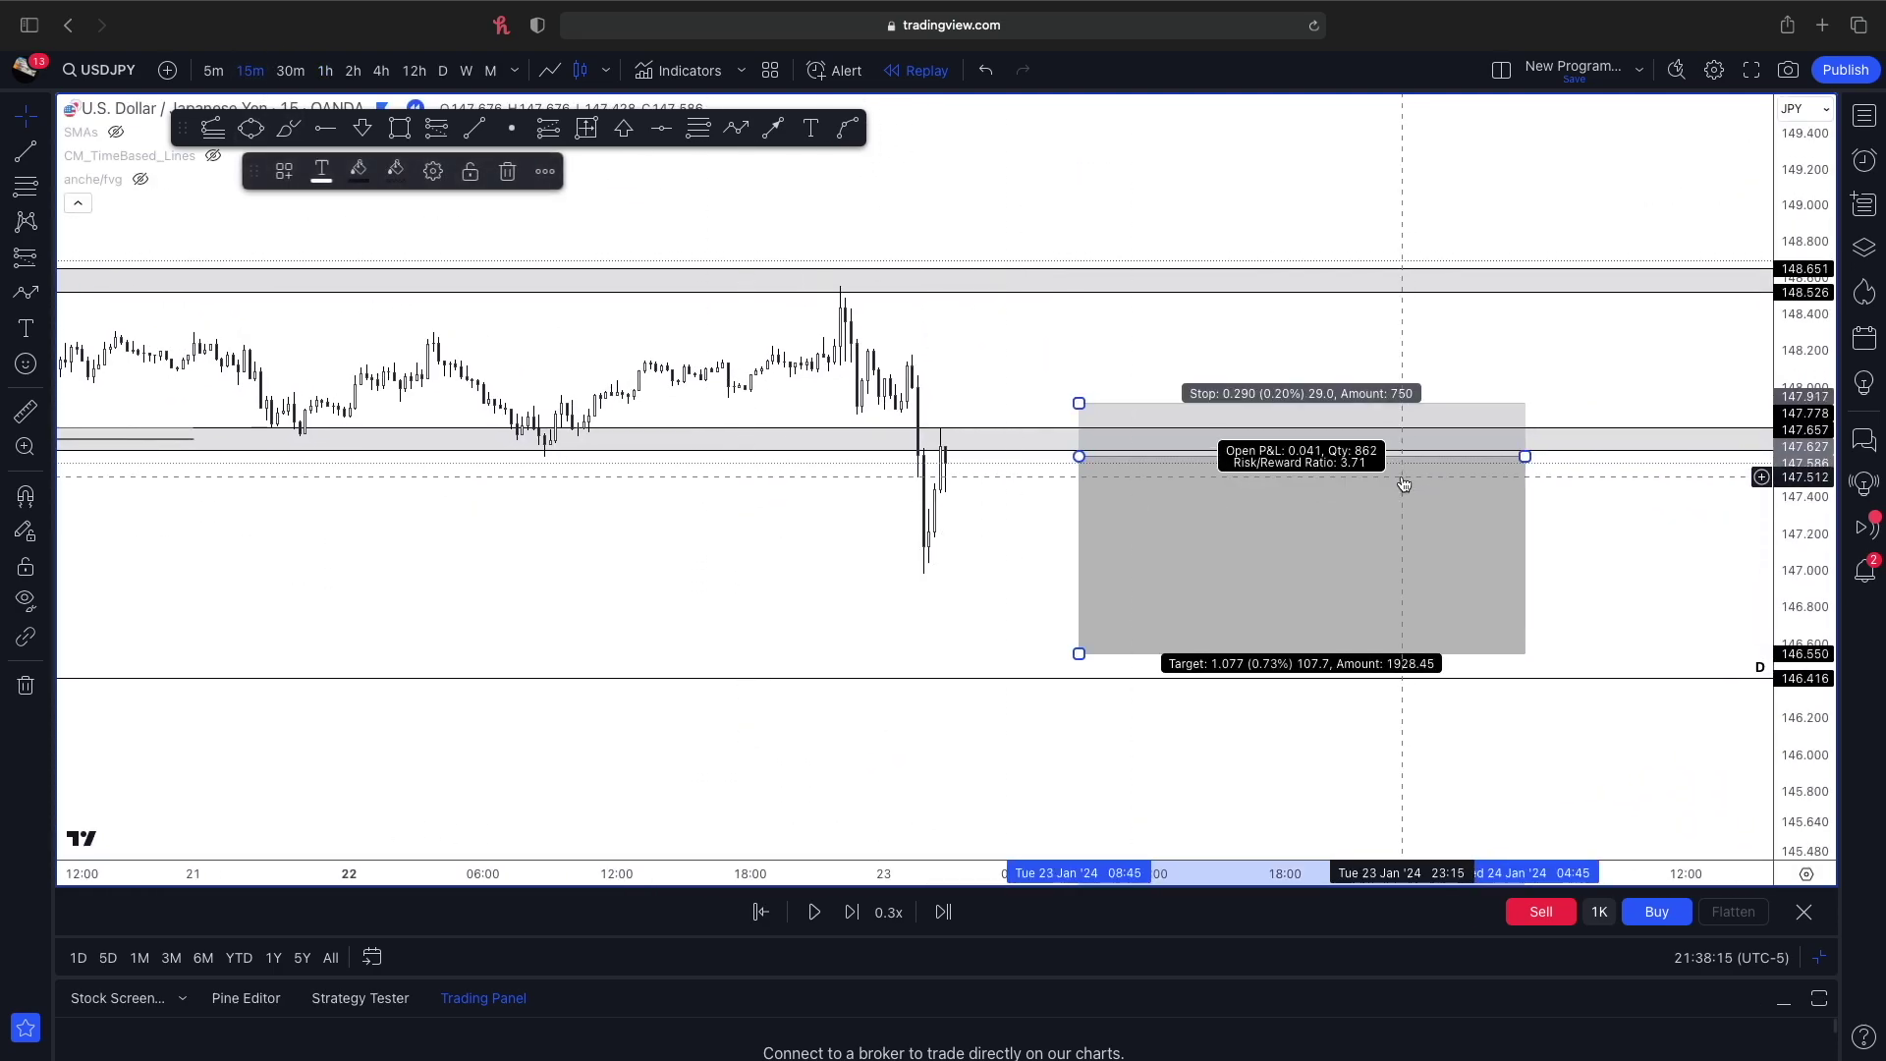
key(BackSpace)
drag(1820, 487, 1819, 417)
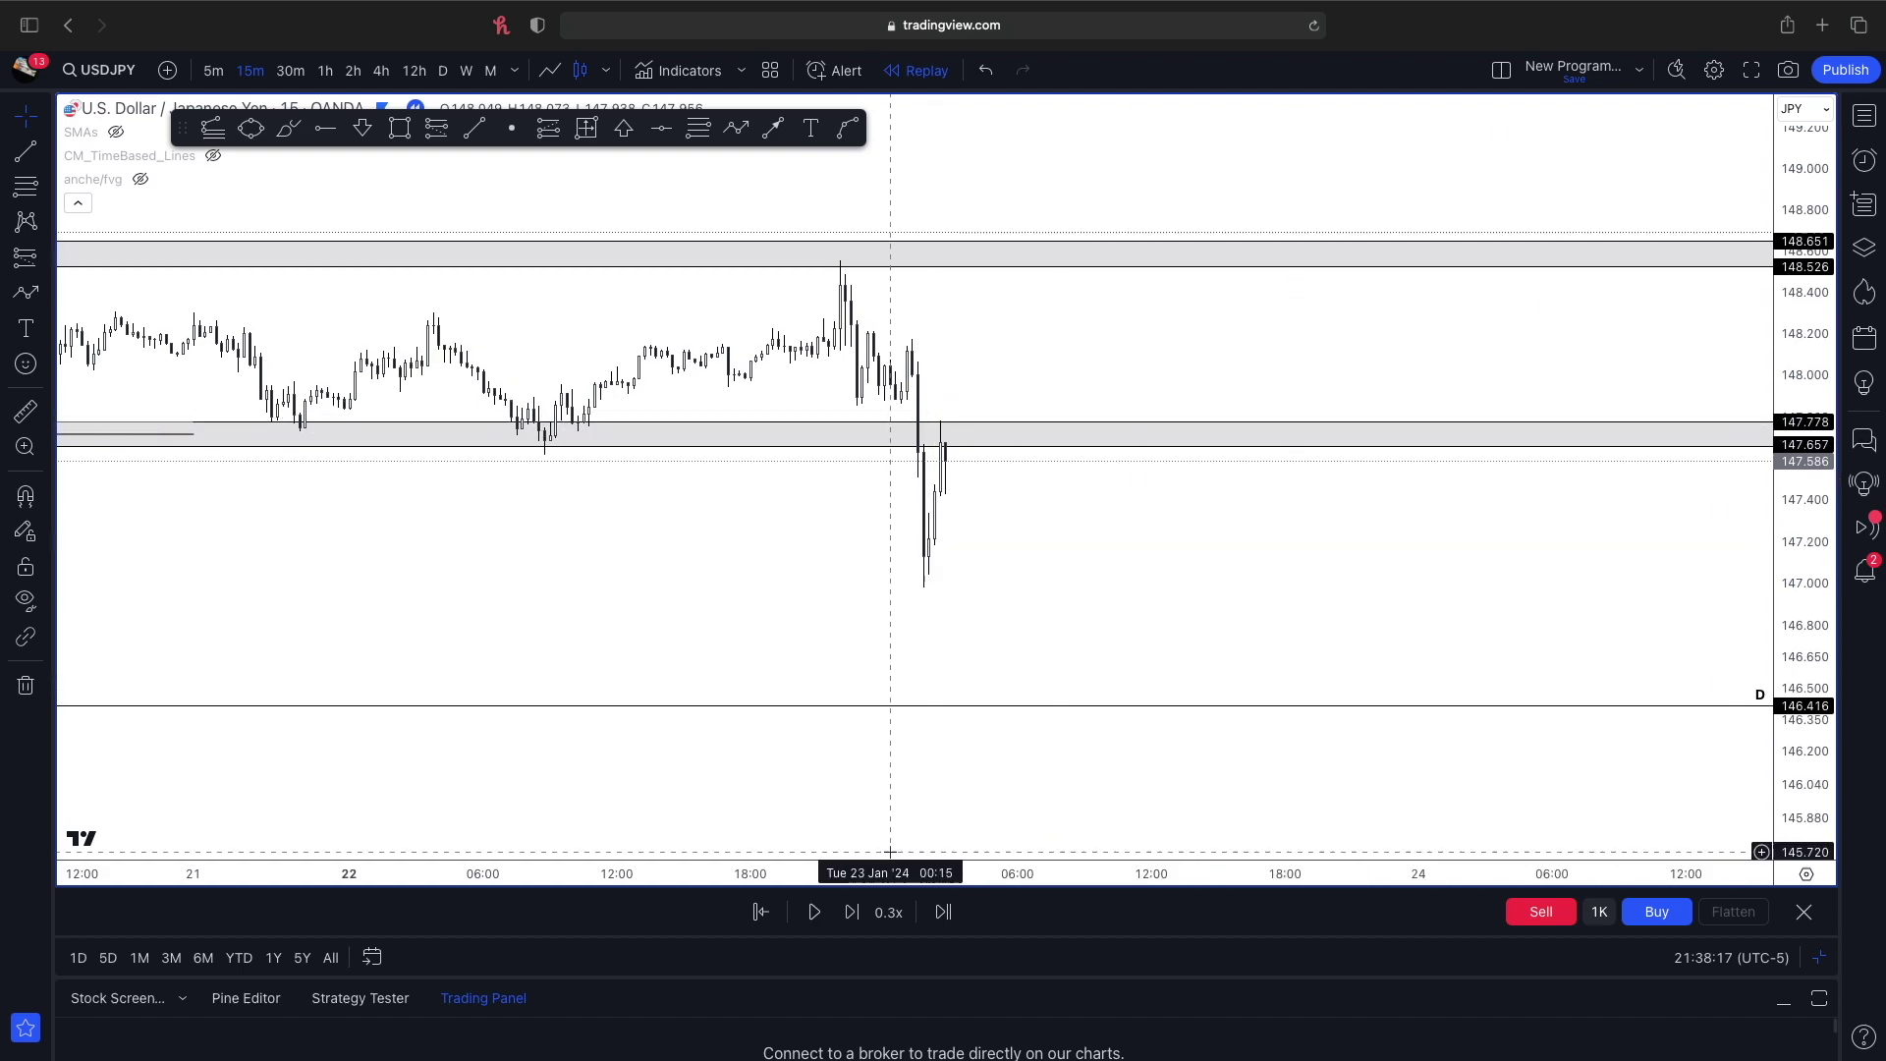
- Advance the replay a few 15-minute candles and draw a short horizontal trend line under the pullback low at about 147.3
click(853, 913)
click(853, 913)
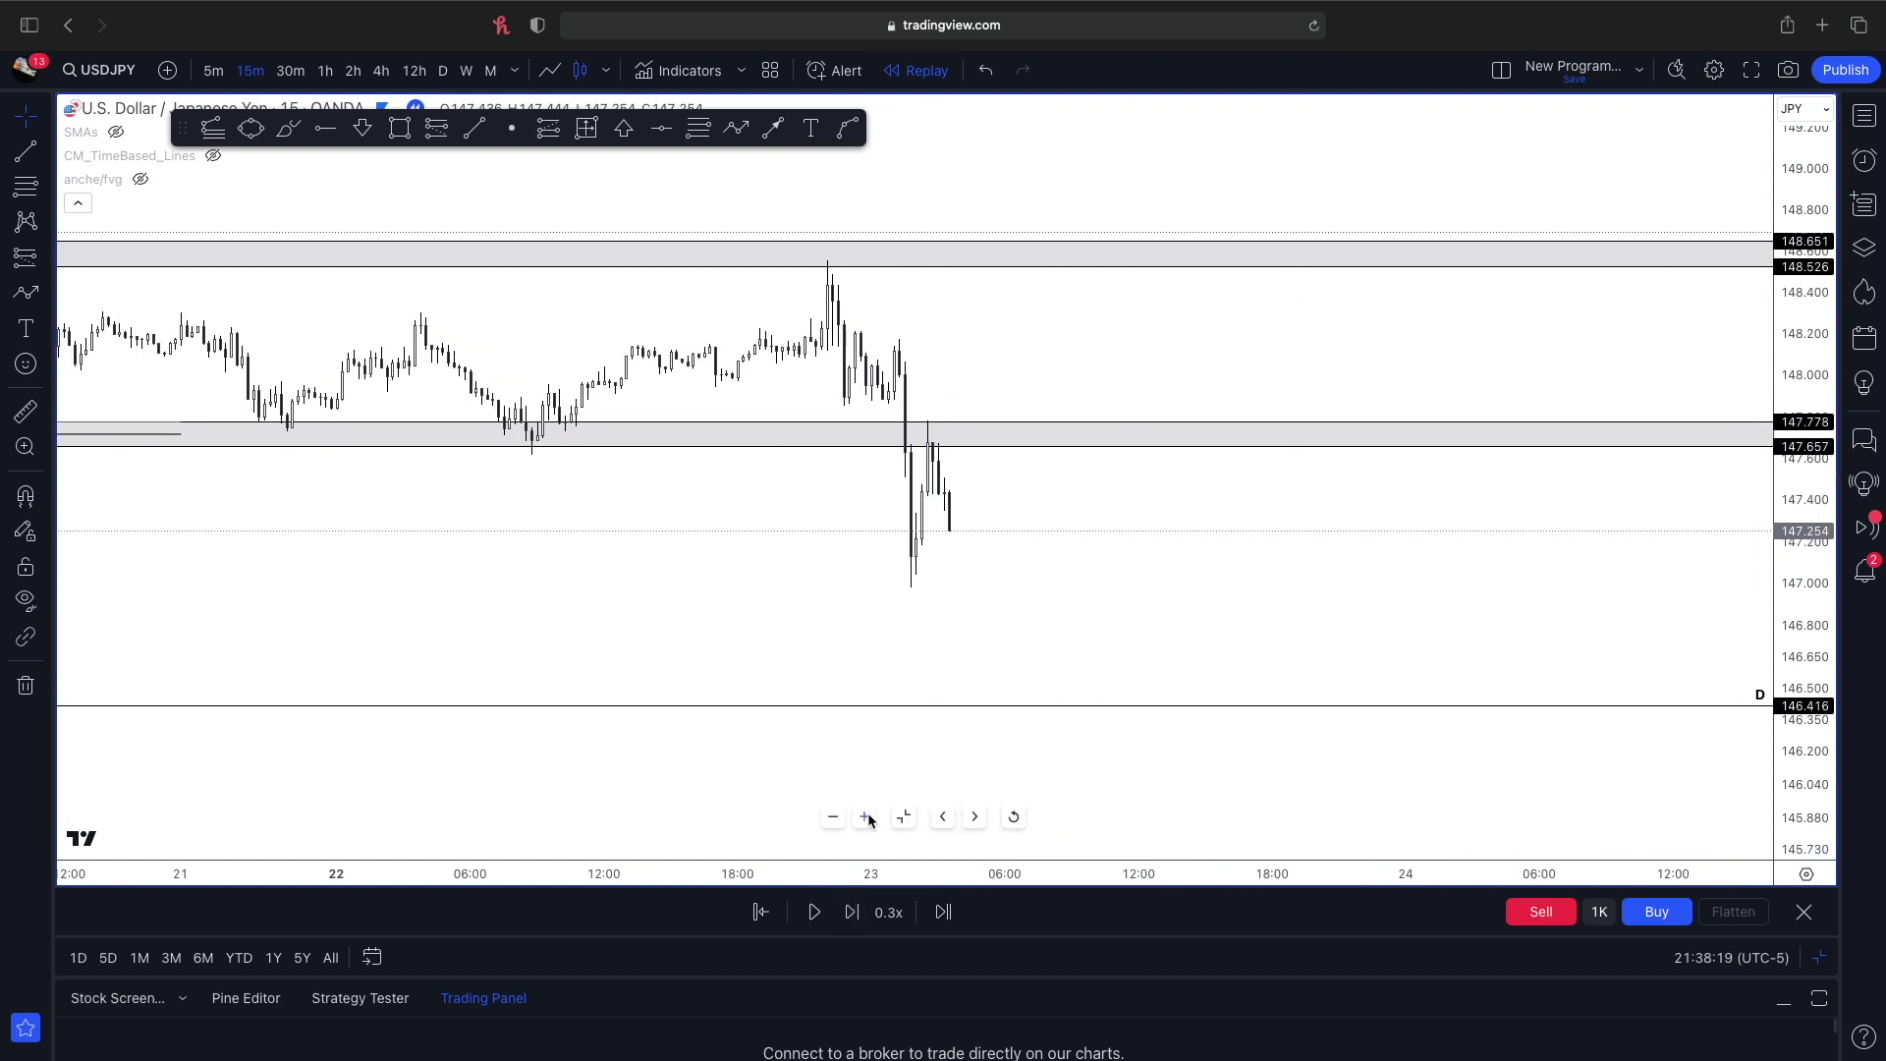
click(471, 128)
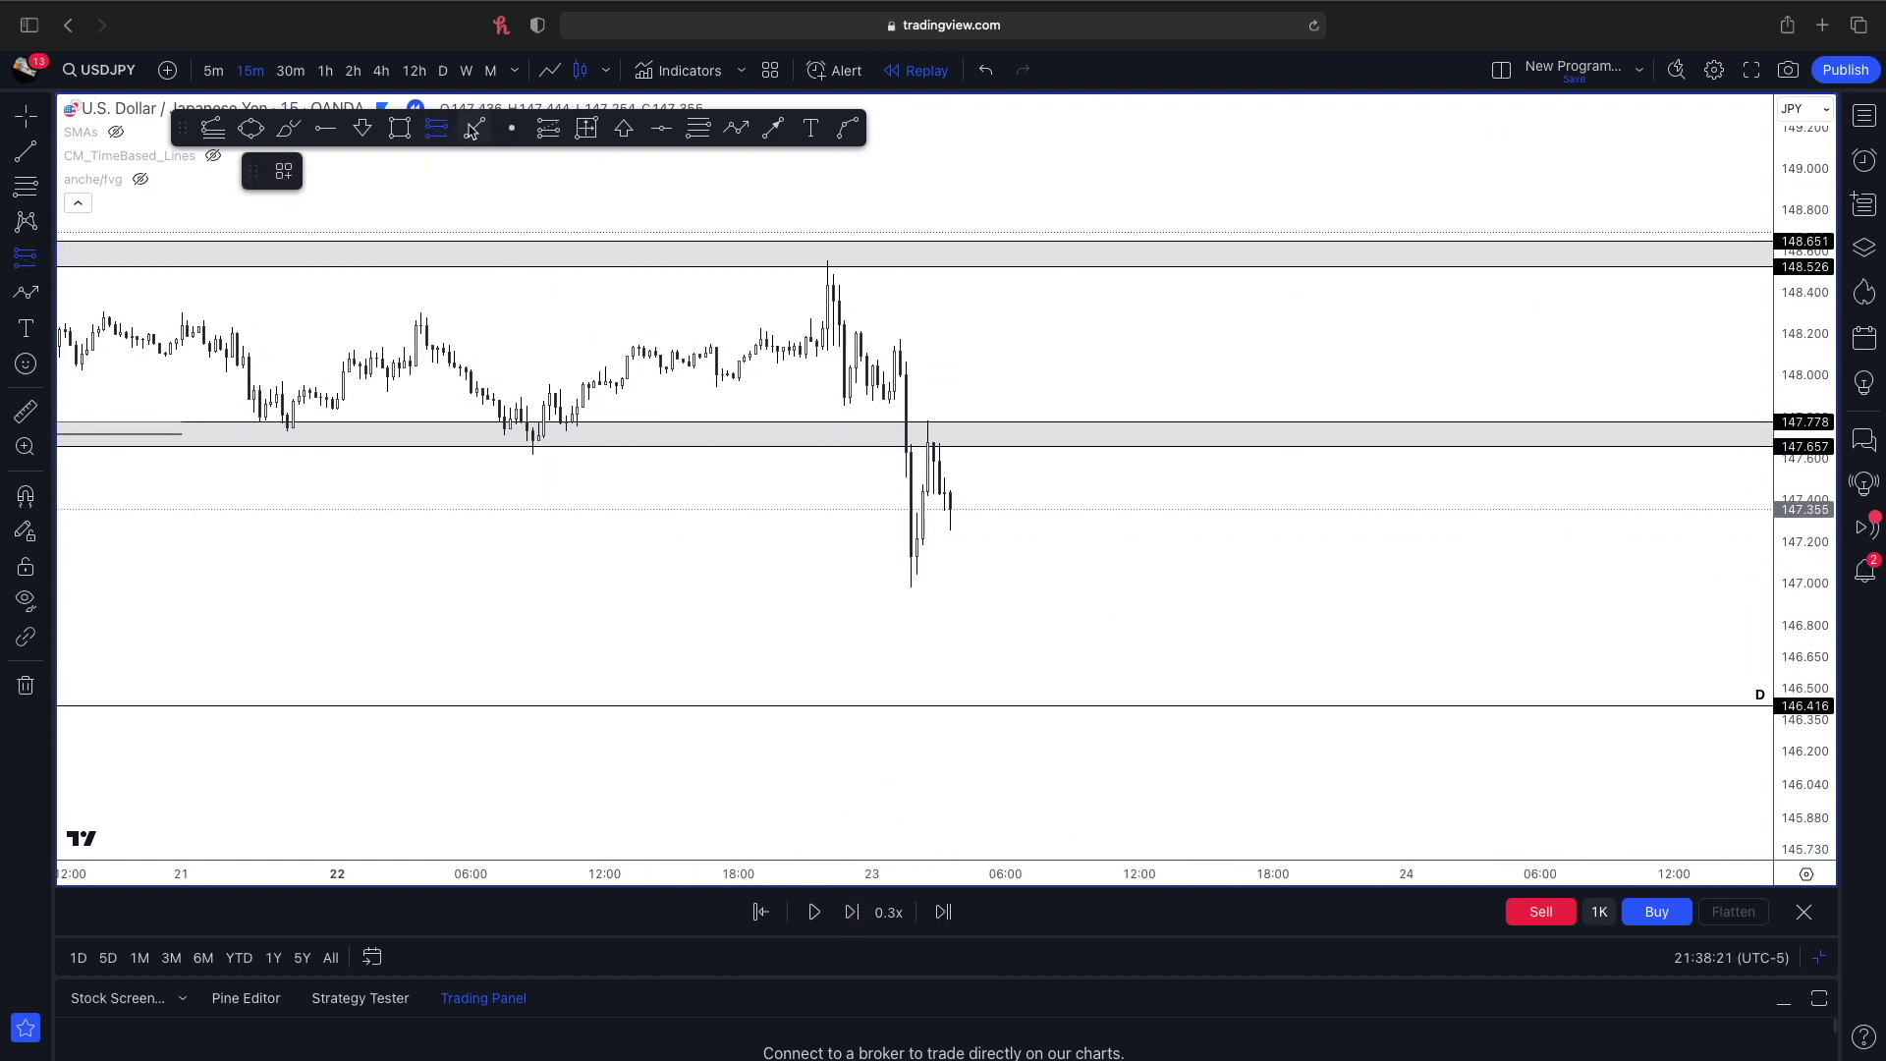
click(984, 521)
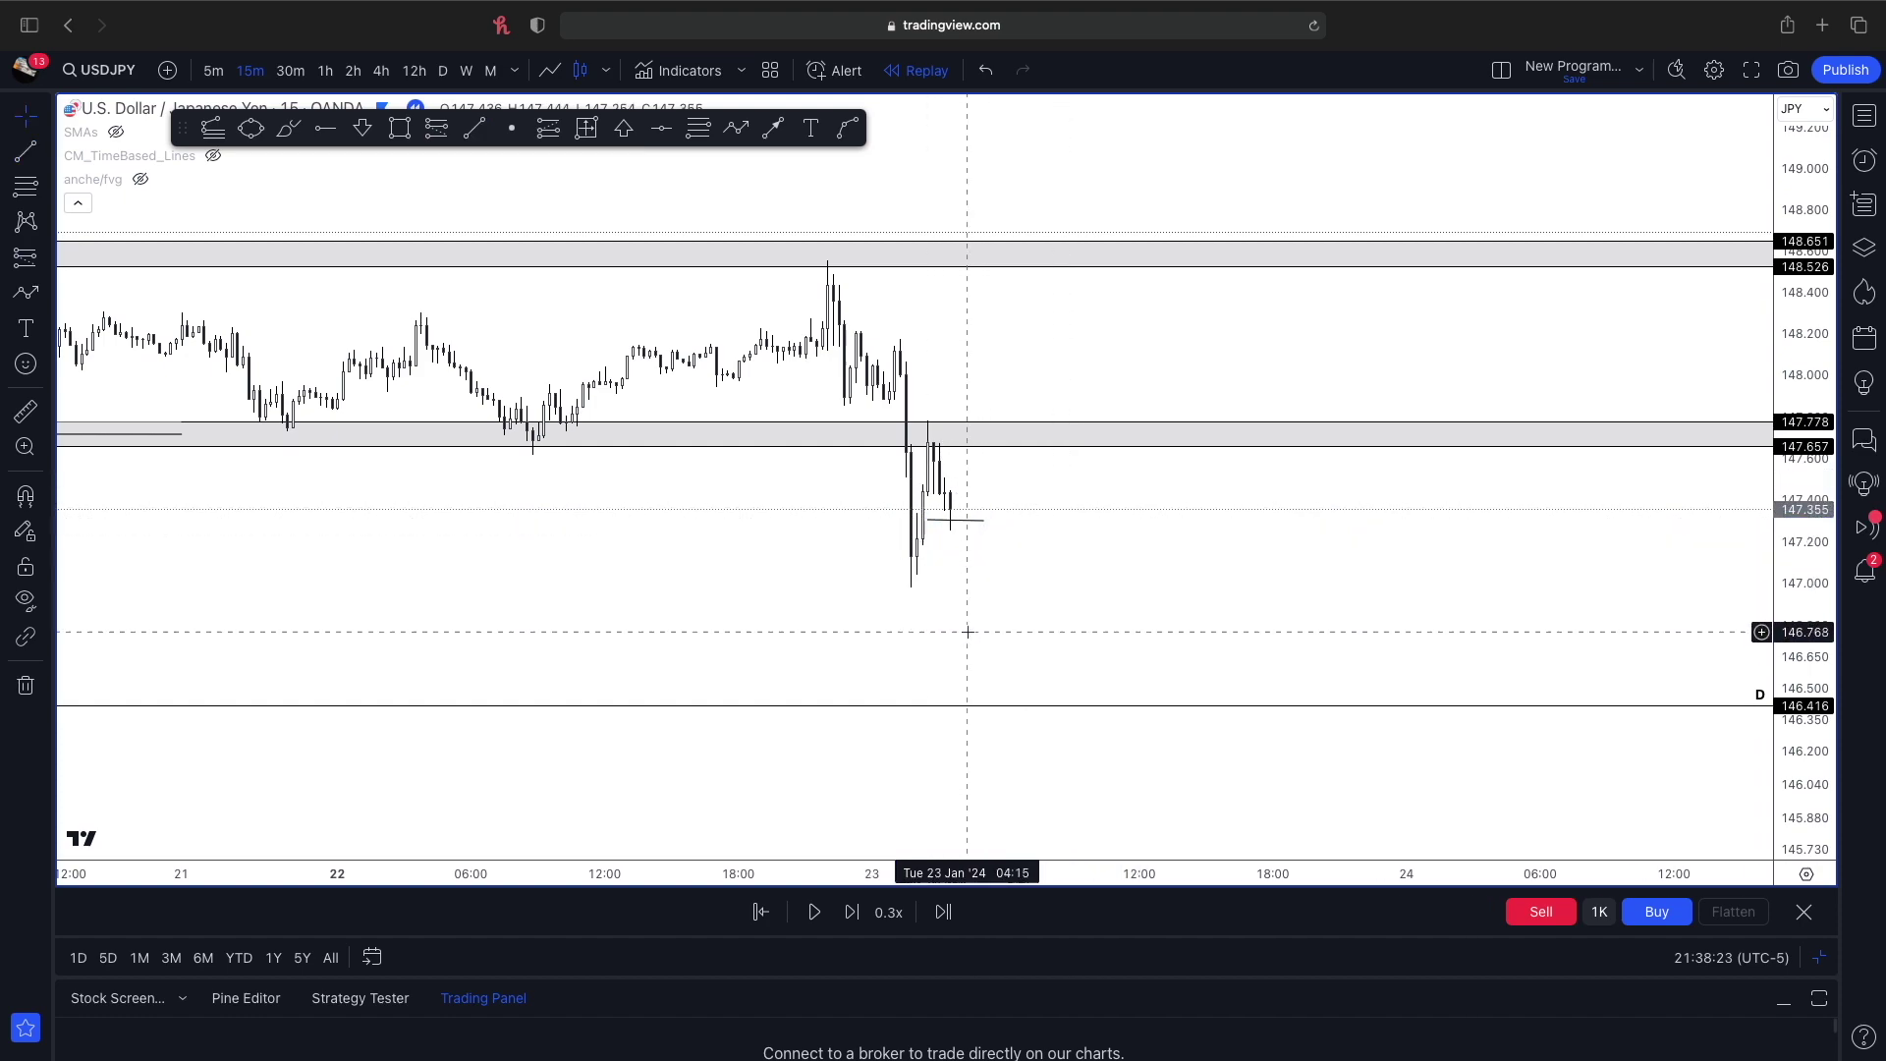
- Advance the replay two candles and place a long position at about 147.78 with its target at about 148.65 and stop at about 147.50
click(852, 912)
click(853, 912)
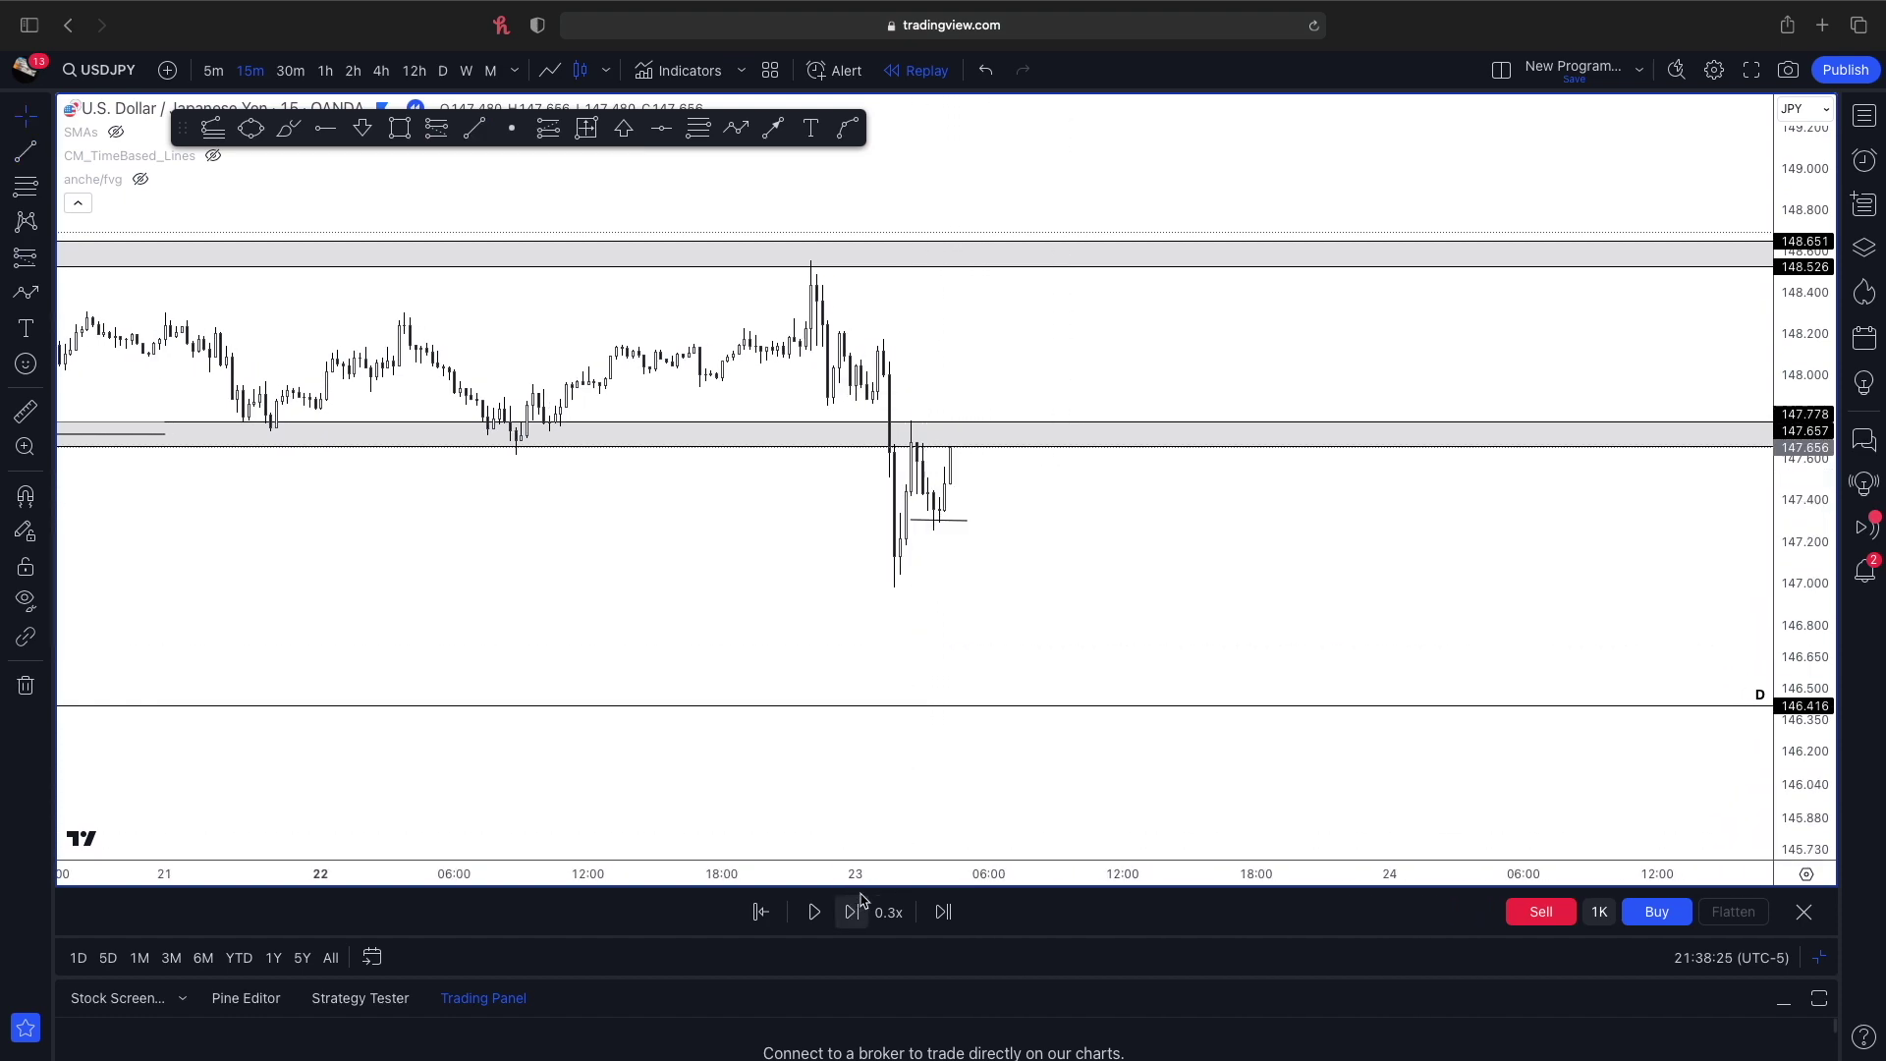
click(549, 129)
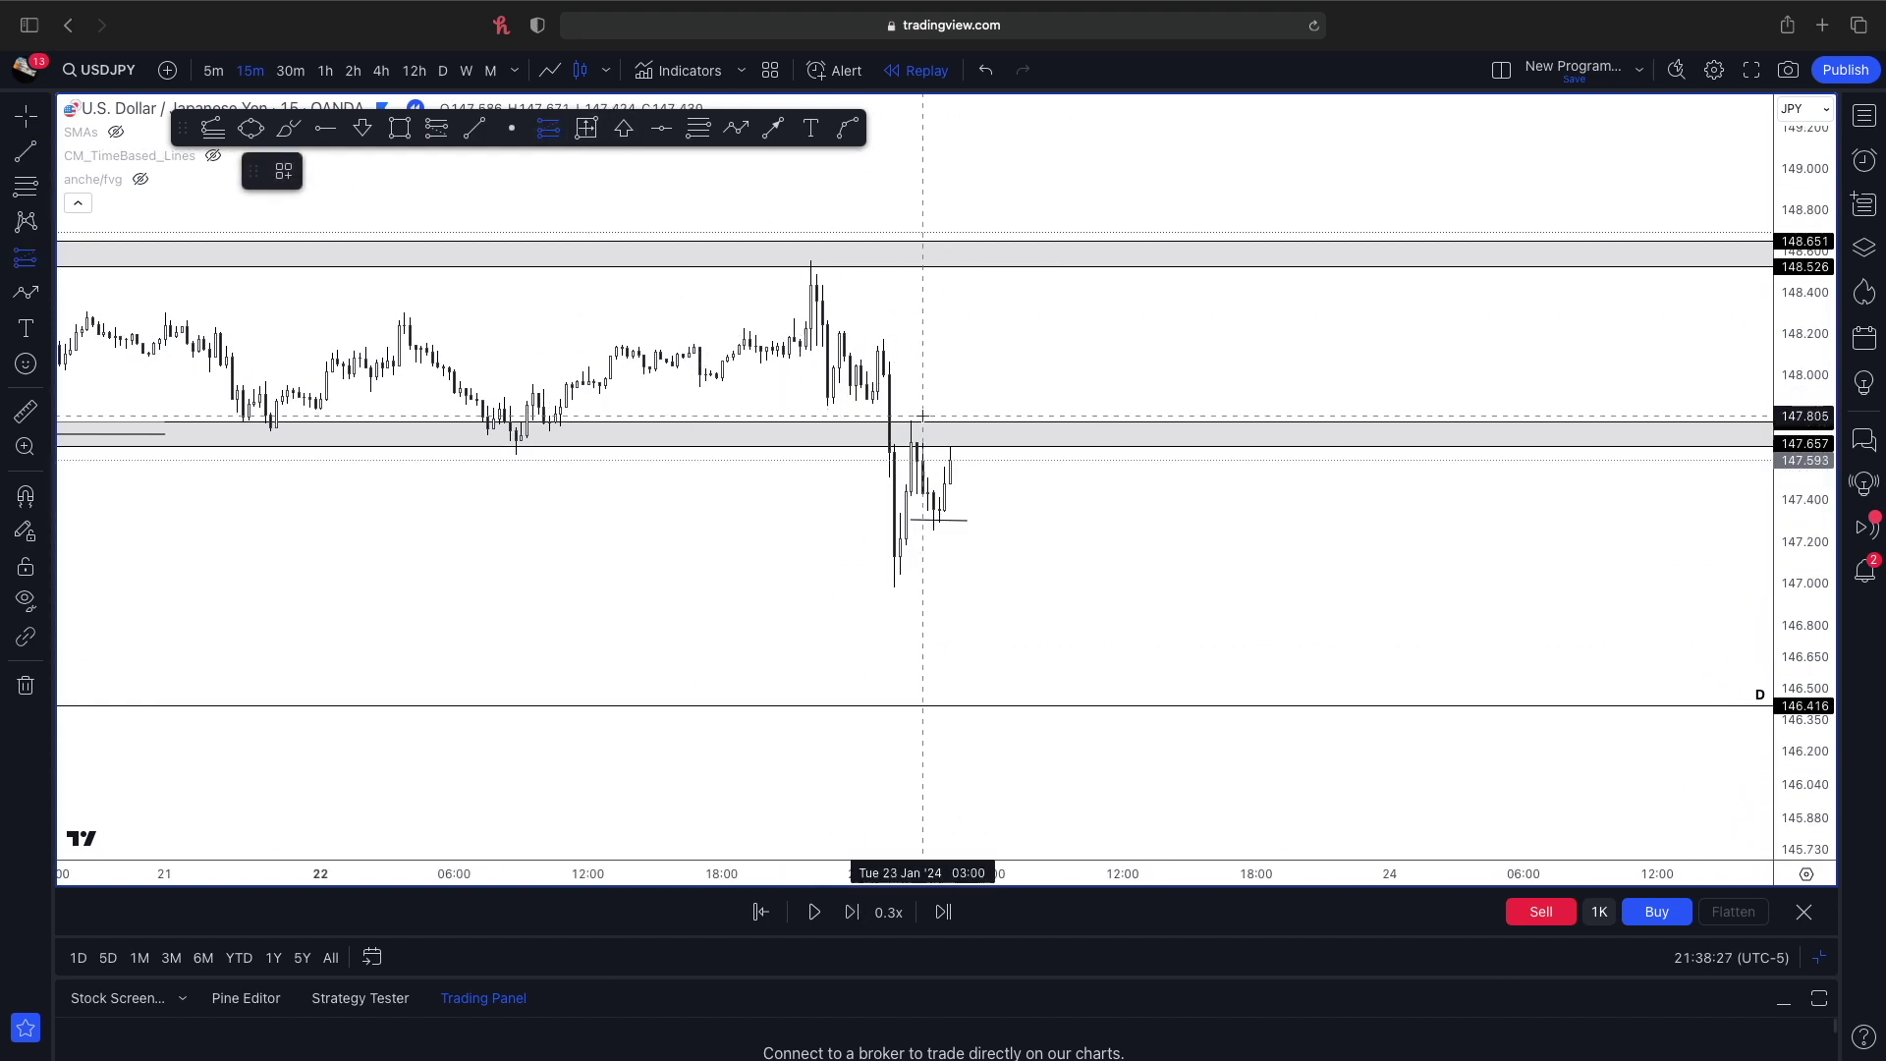
click(978, 422)
drag(985, 354, 995, 246)
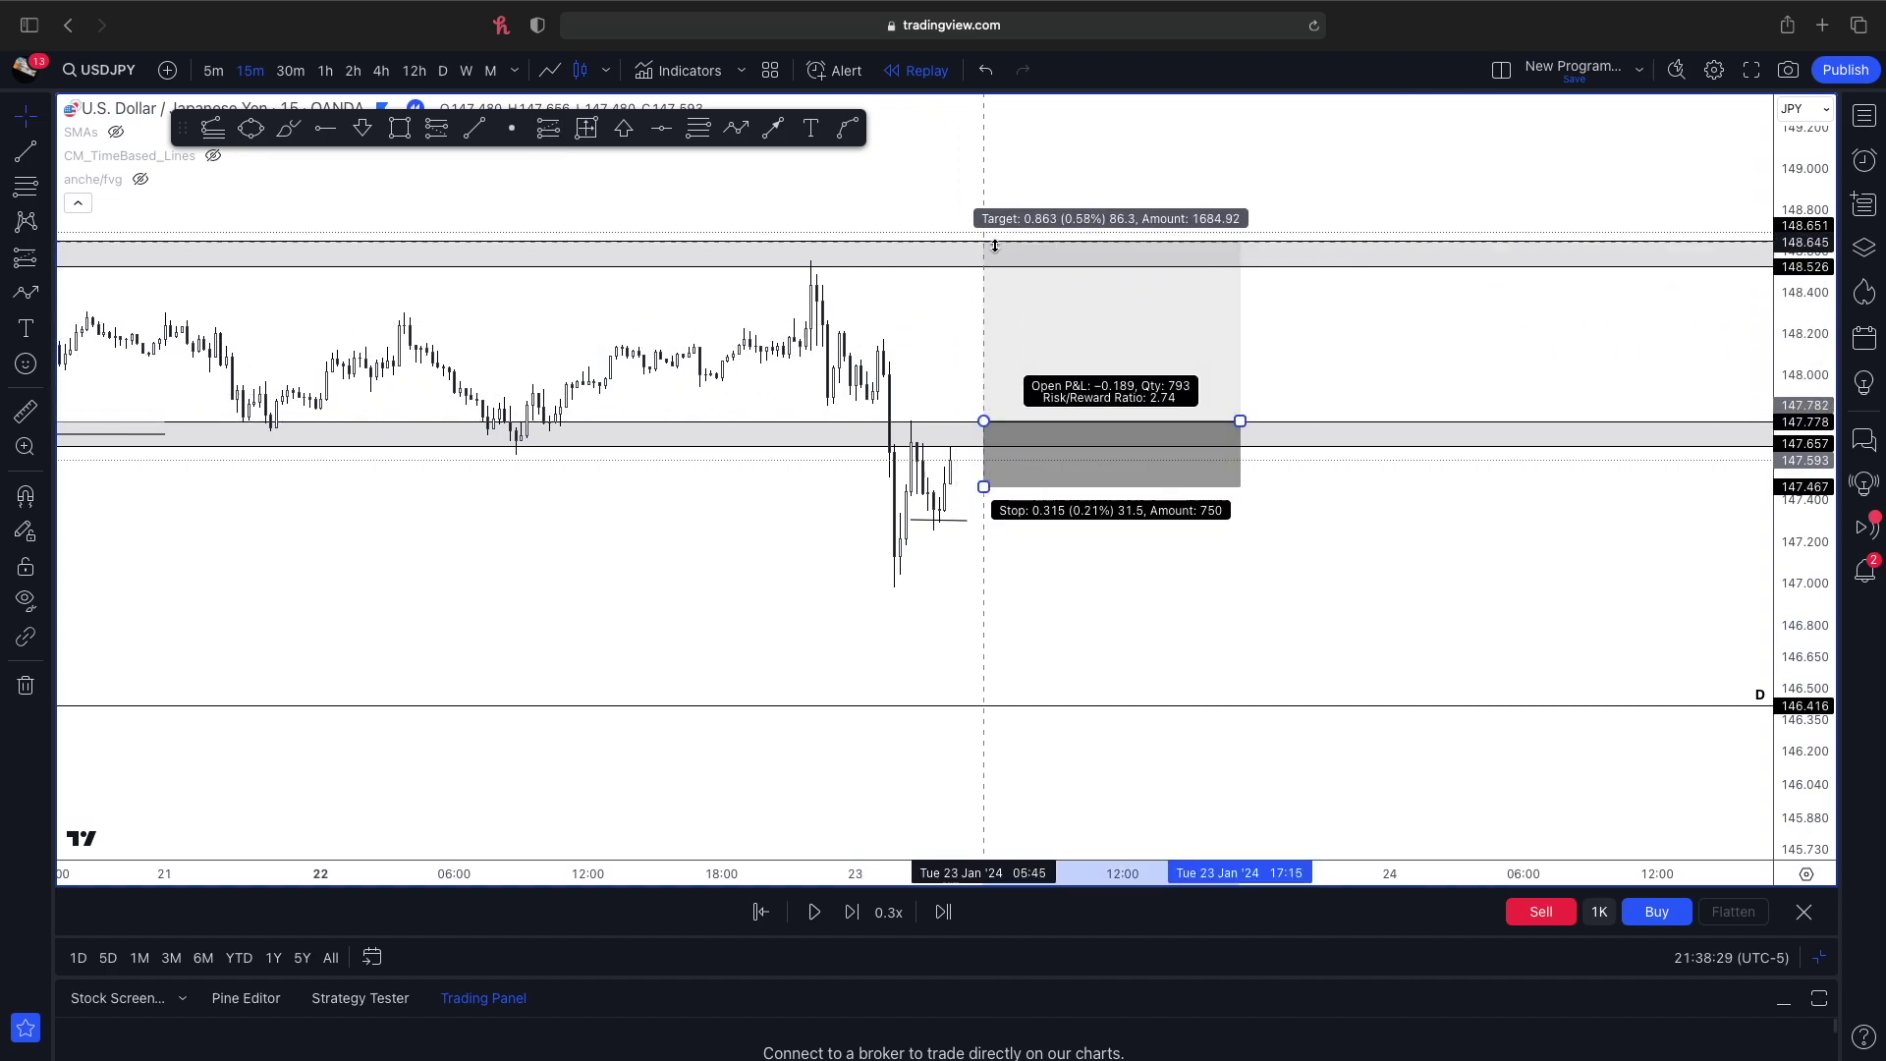
scroll(996, 246, down, 5)
drag(1364, 487, 1363, 479)
click(1397, 572)
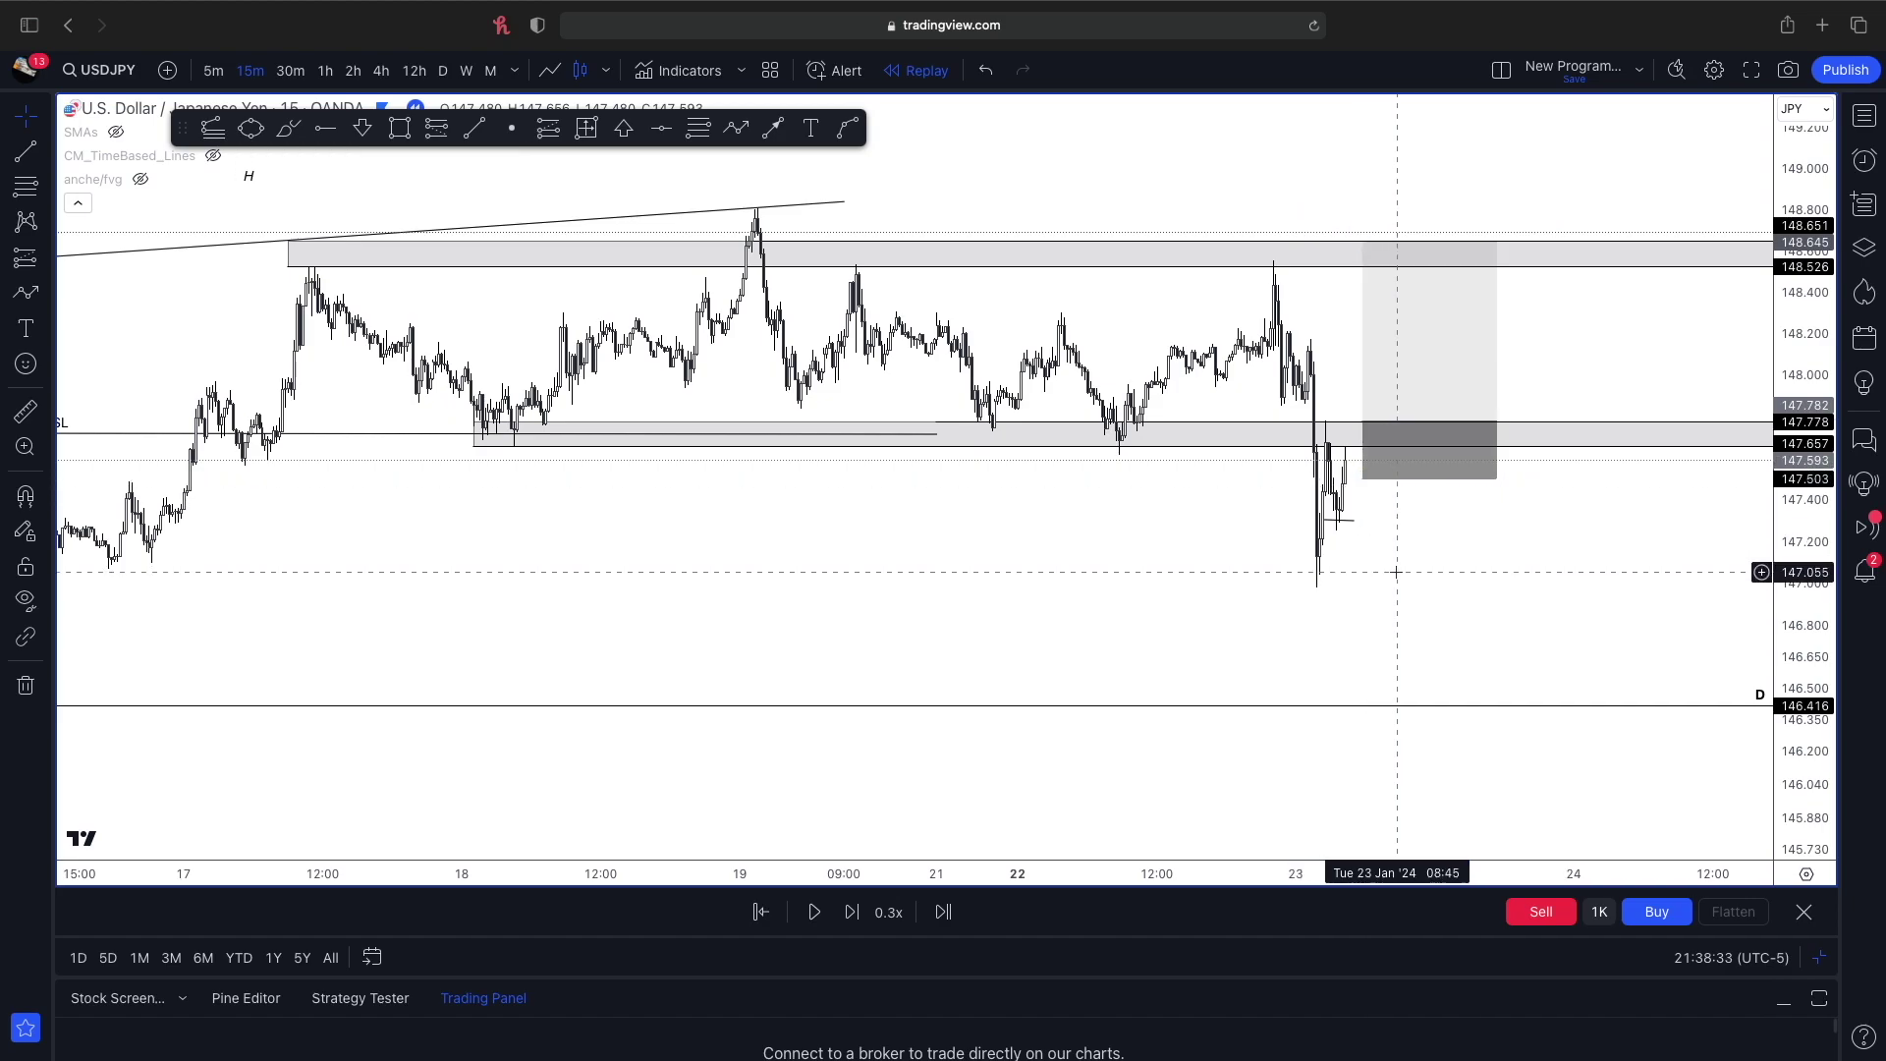
- Advance the 15-minute replay candle by candle until price rallies through the long position's target at the upper zone
click(851, 912)
click(852, 911)
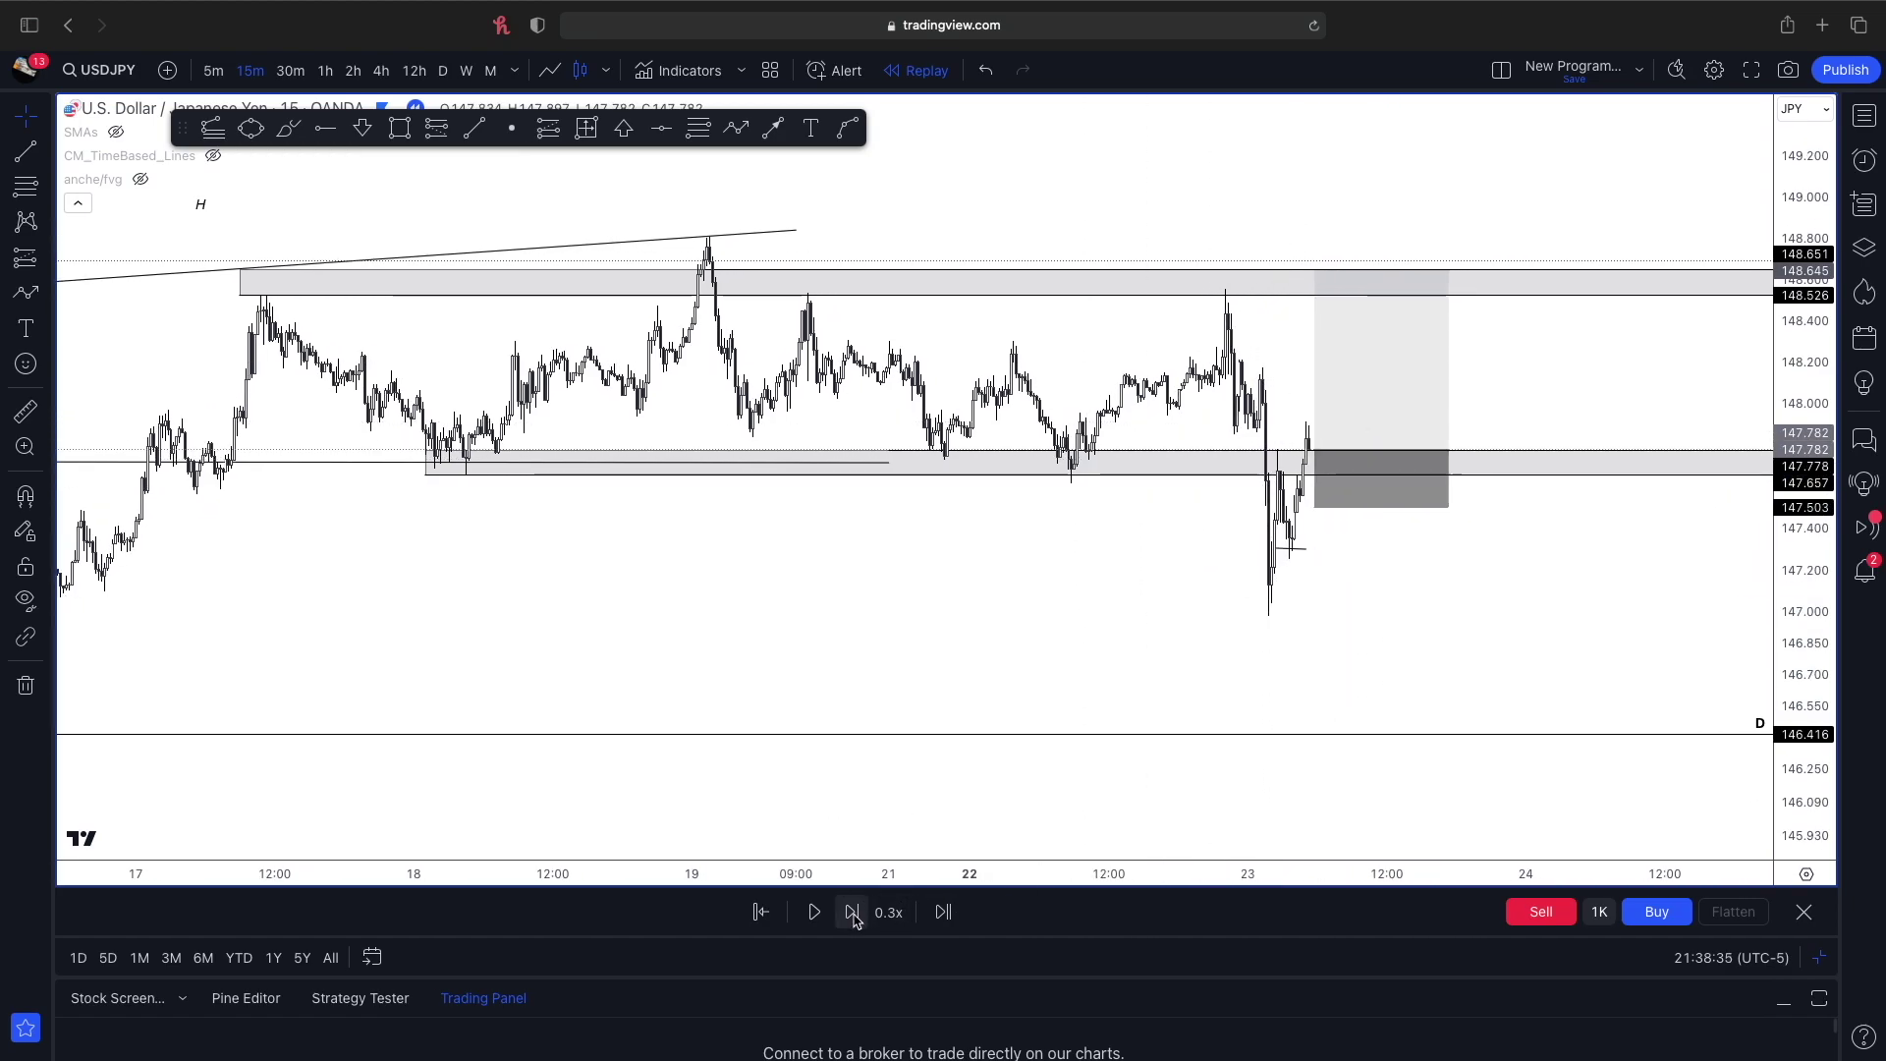
click(852, 911)
click(852, 912)
click(852, 912)
click(851, 911)
click(851, 911)
click(852, 912)
click(852, 911)
click(851, 912)
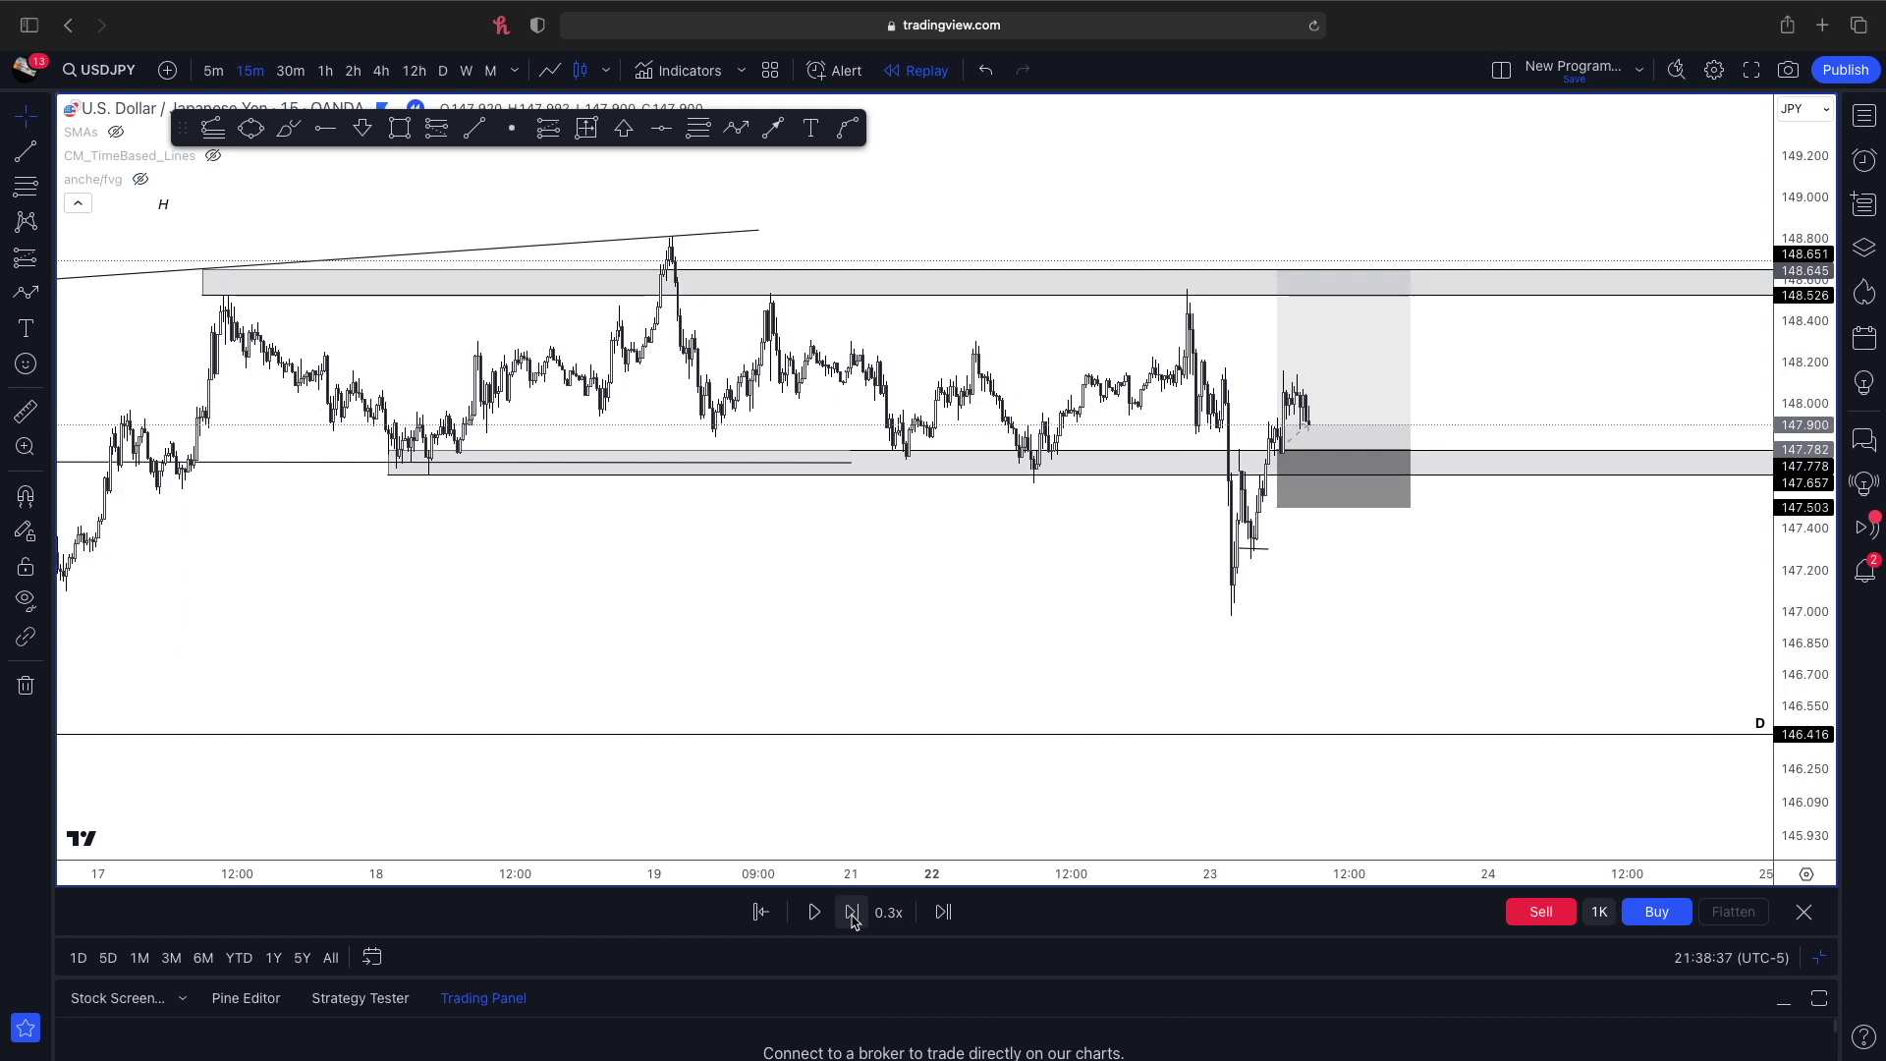
click(852, 912)
click(852, 911)
click(852, 912)
click(852, 912)
click(852, 912)
click(852, 912)
click(852, 912)
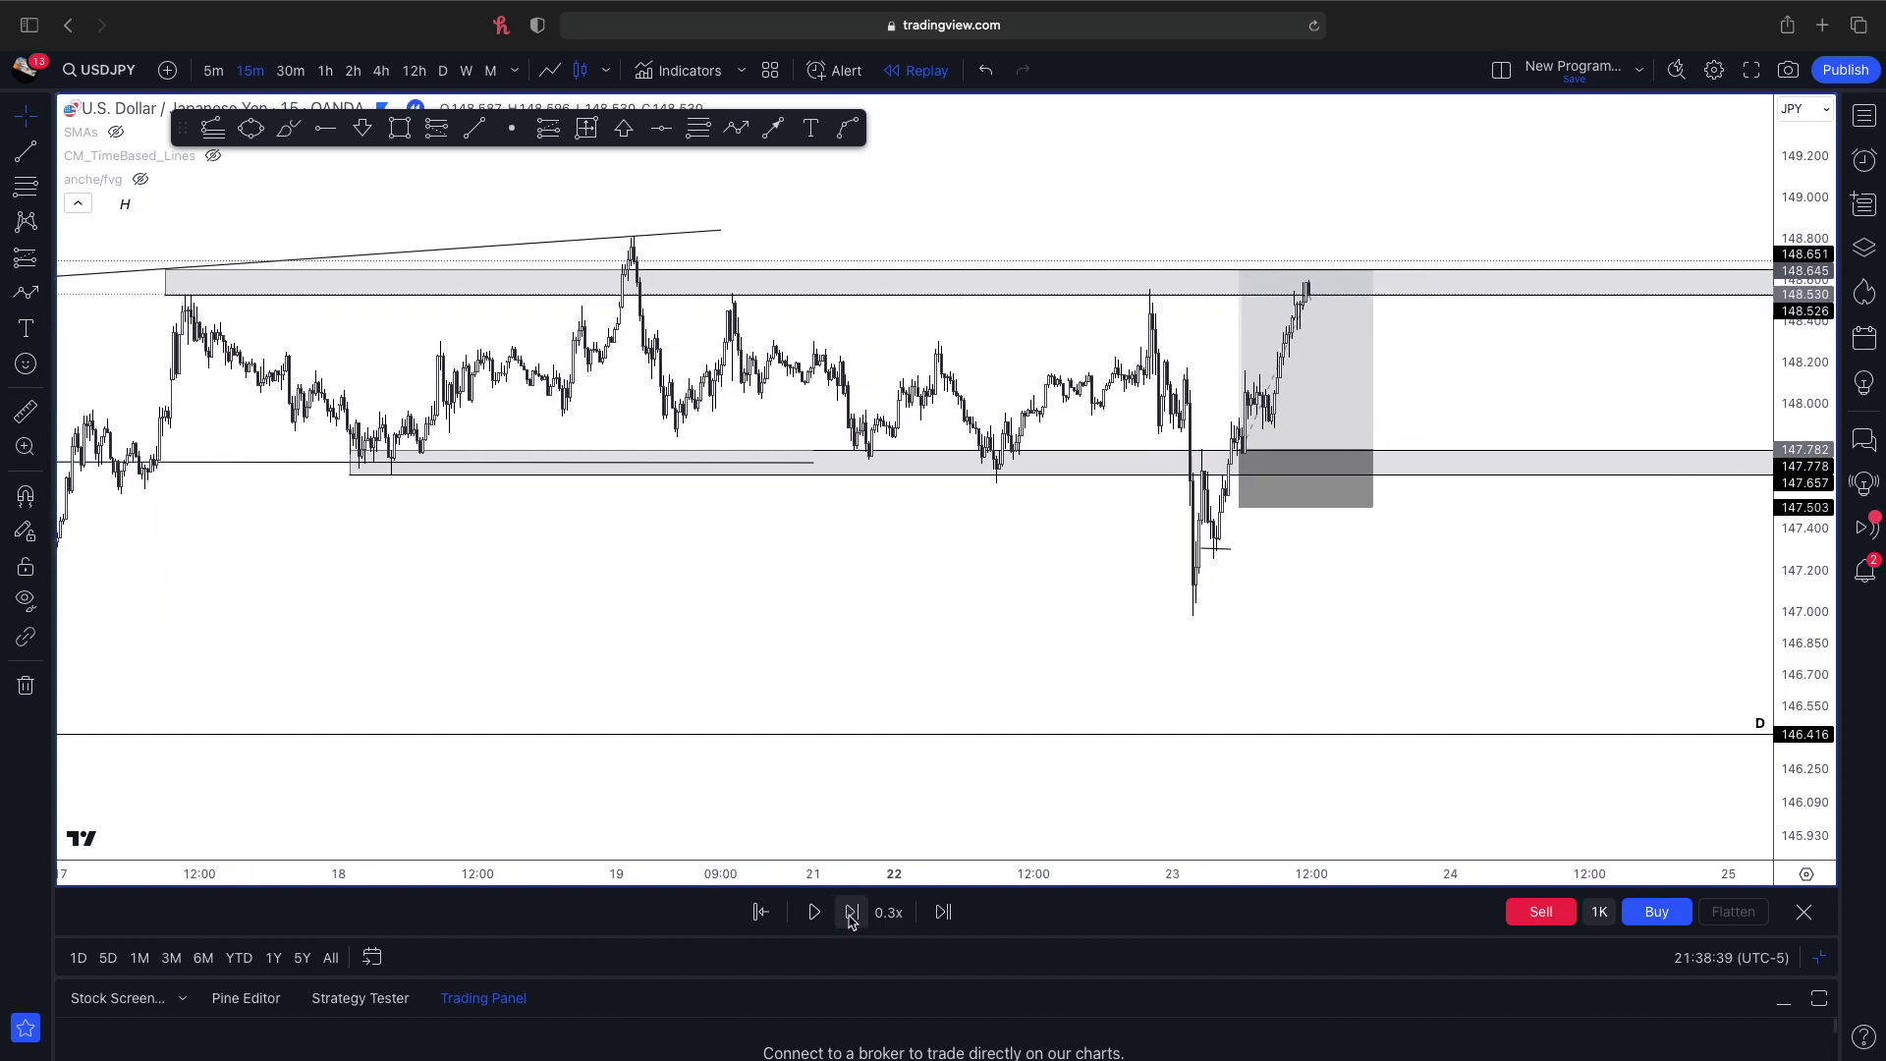
click(852, 912)
click(852, 911)
click(851, 912)
click(852, 911)
click(852, 912)
drag(863, 655, 976, 664)
scroll(976, 664, down, 2)
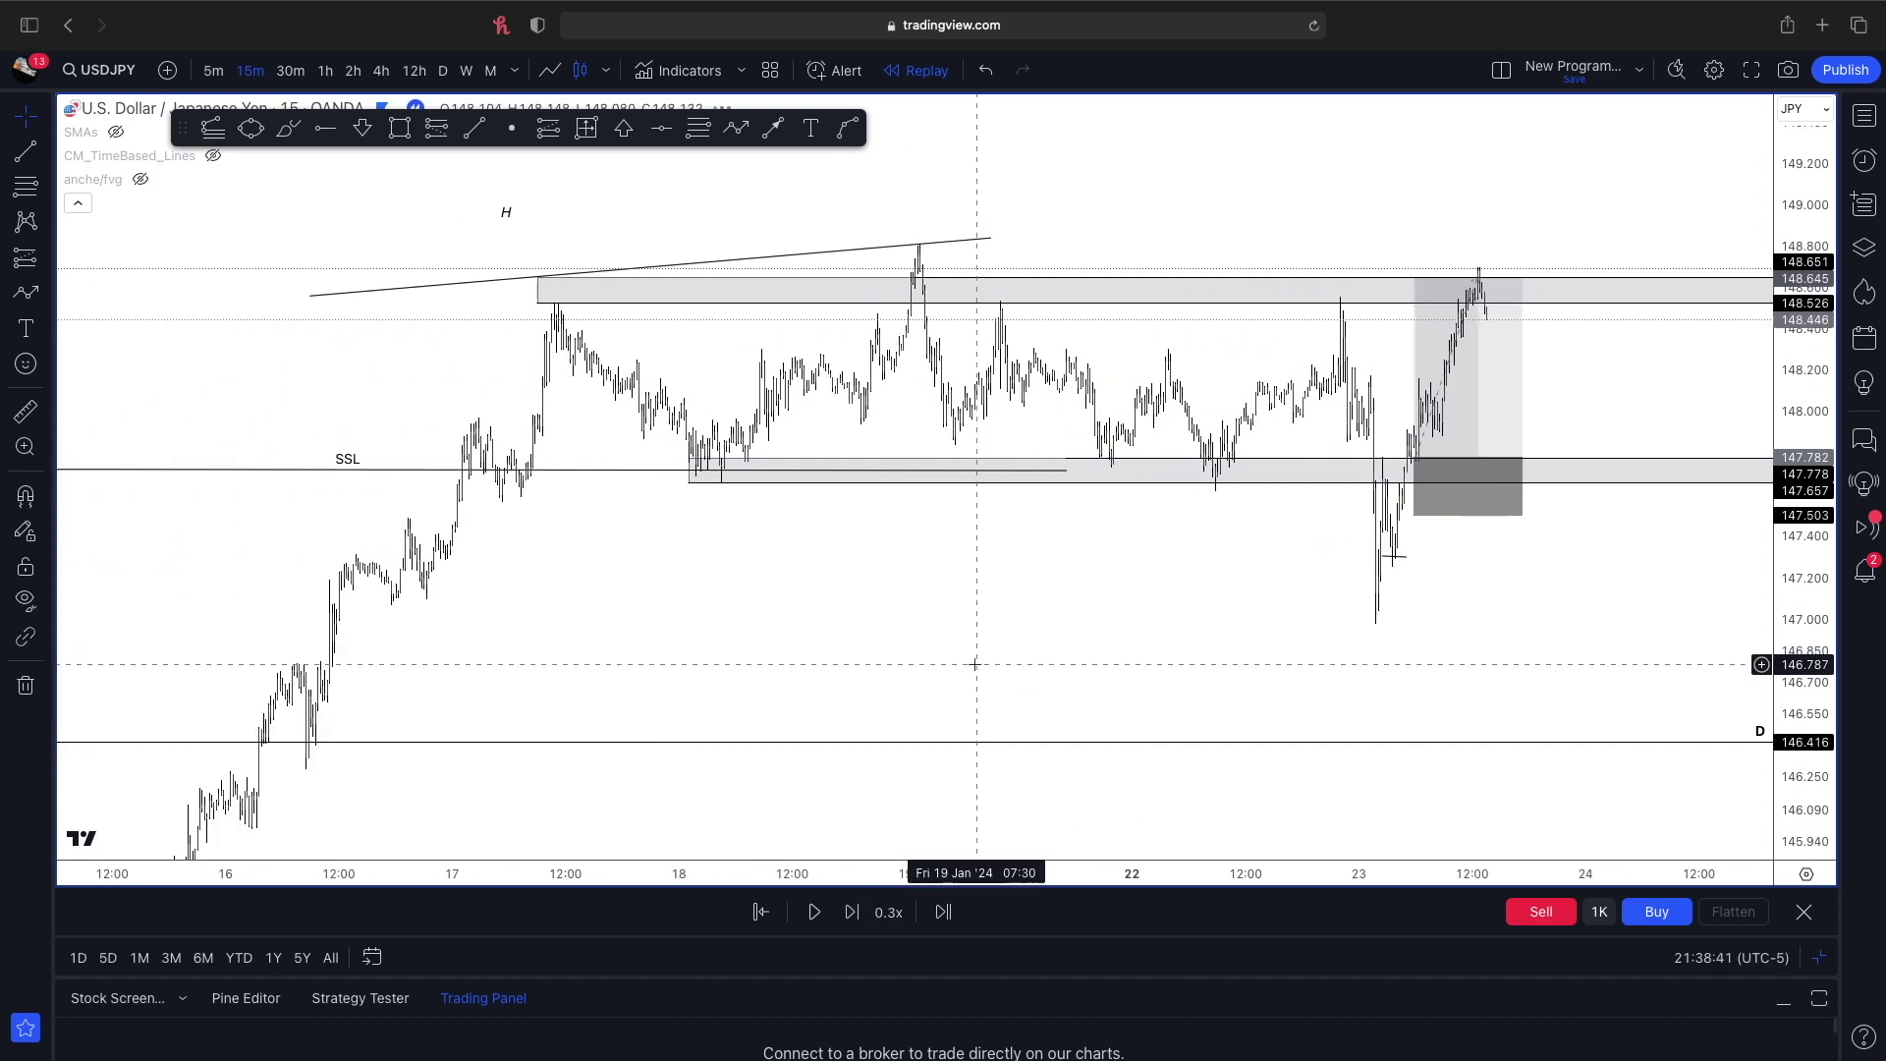
scroll(973, 664, up, 2)
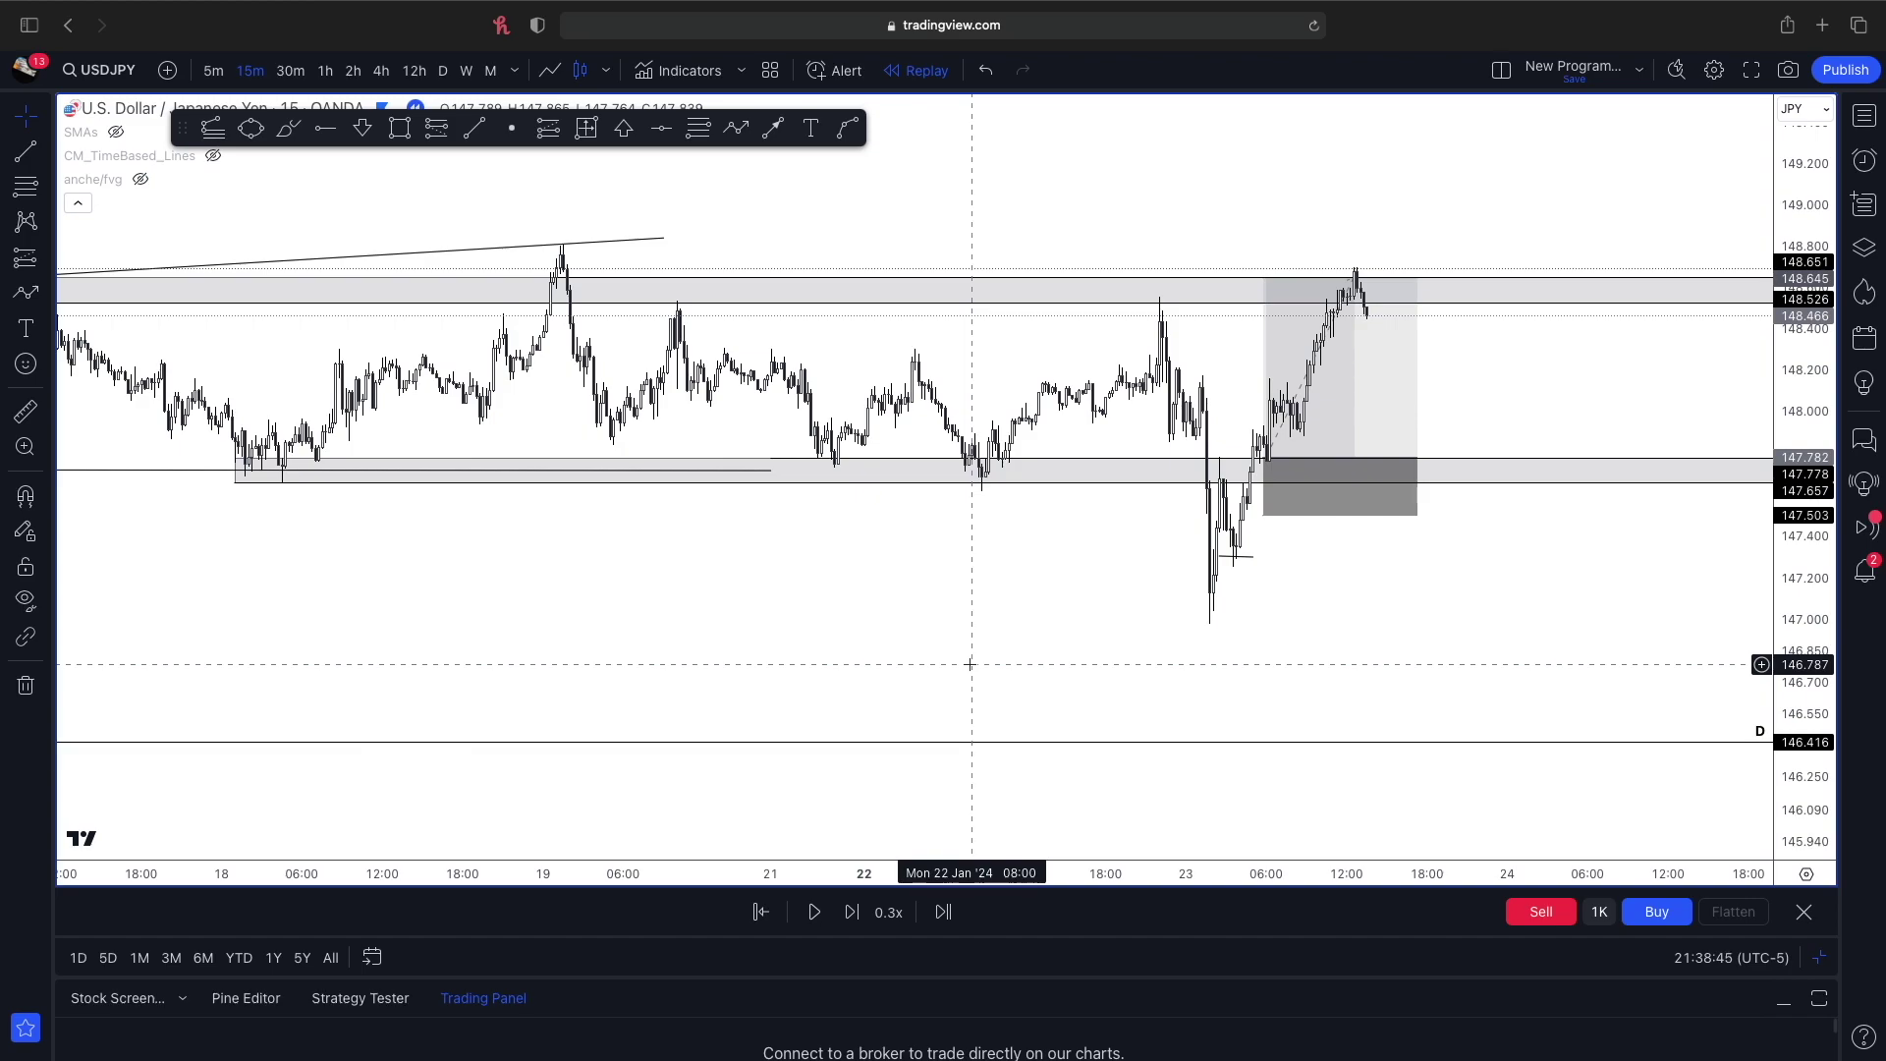
scroll(970, 664, down, 2)
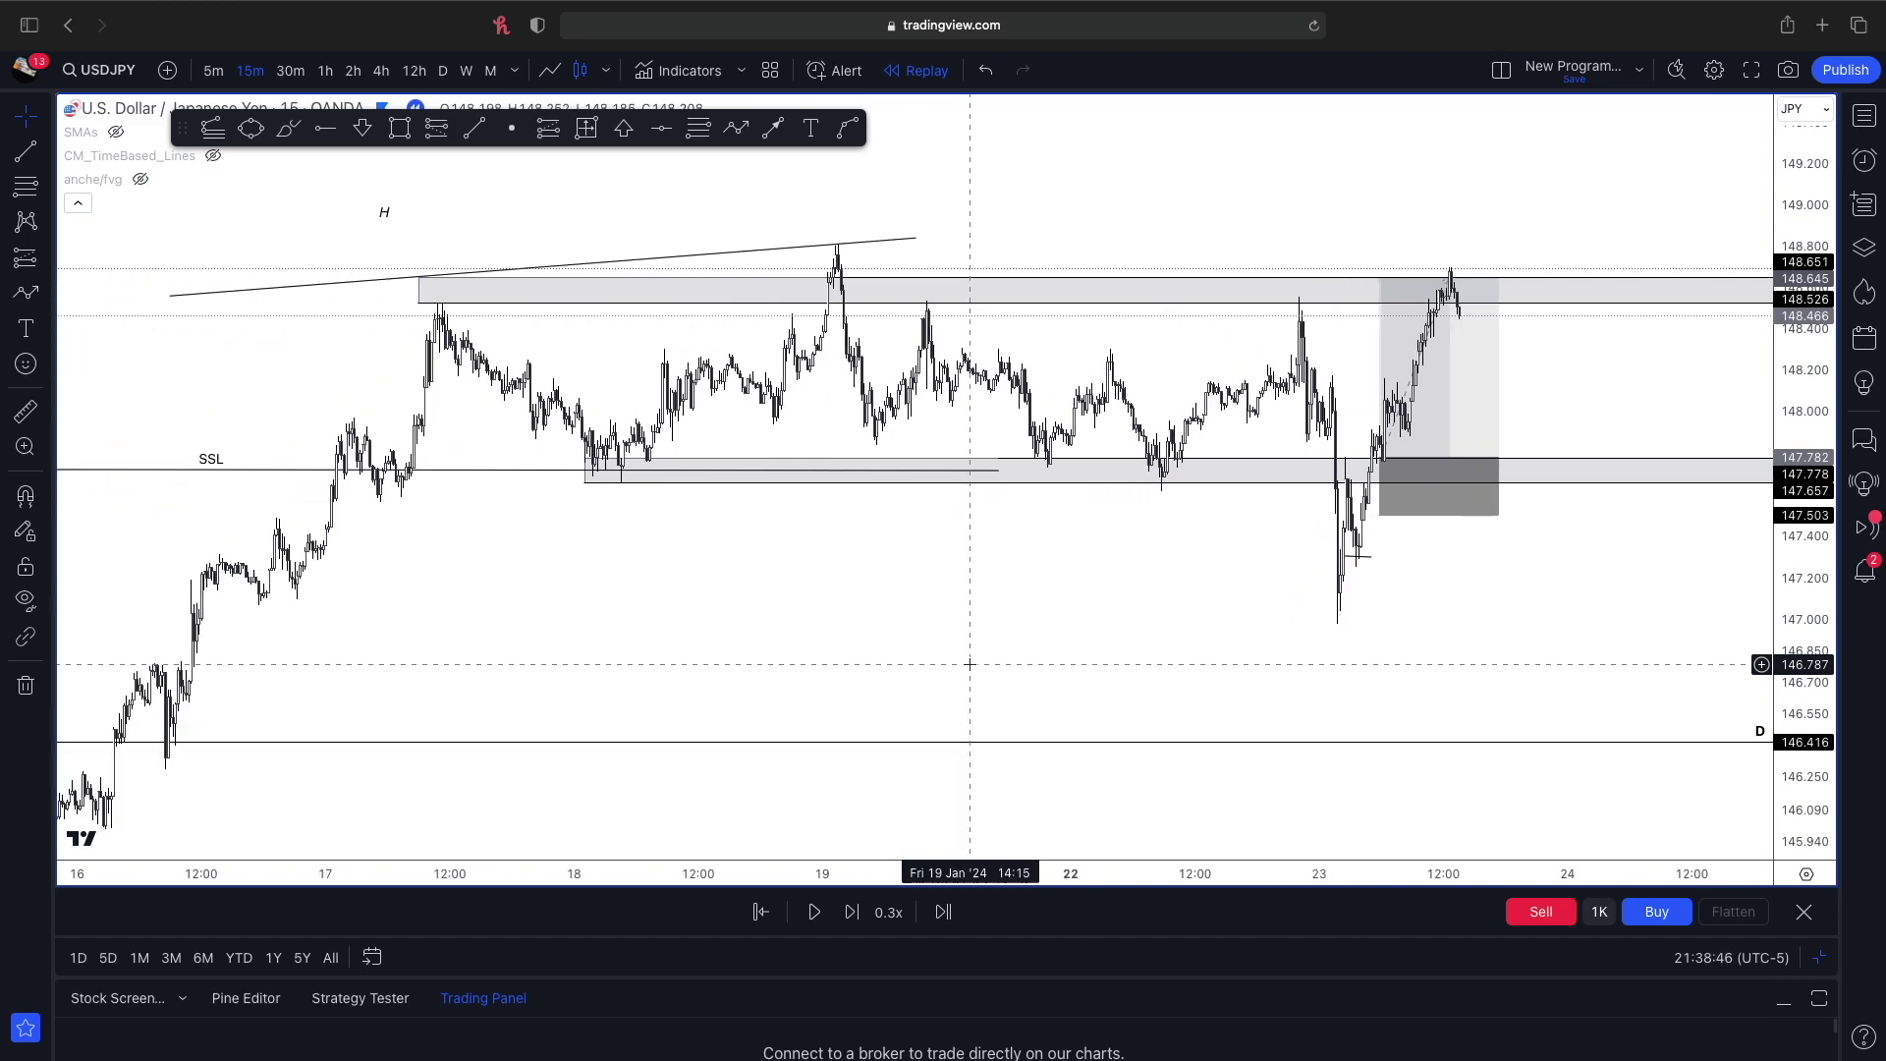
click(776, 128)
click(928, 653)
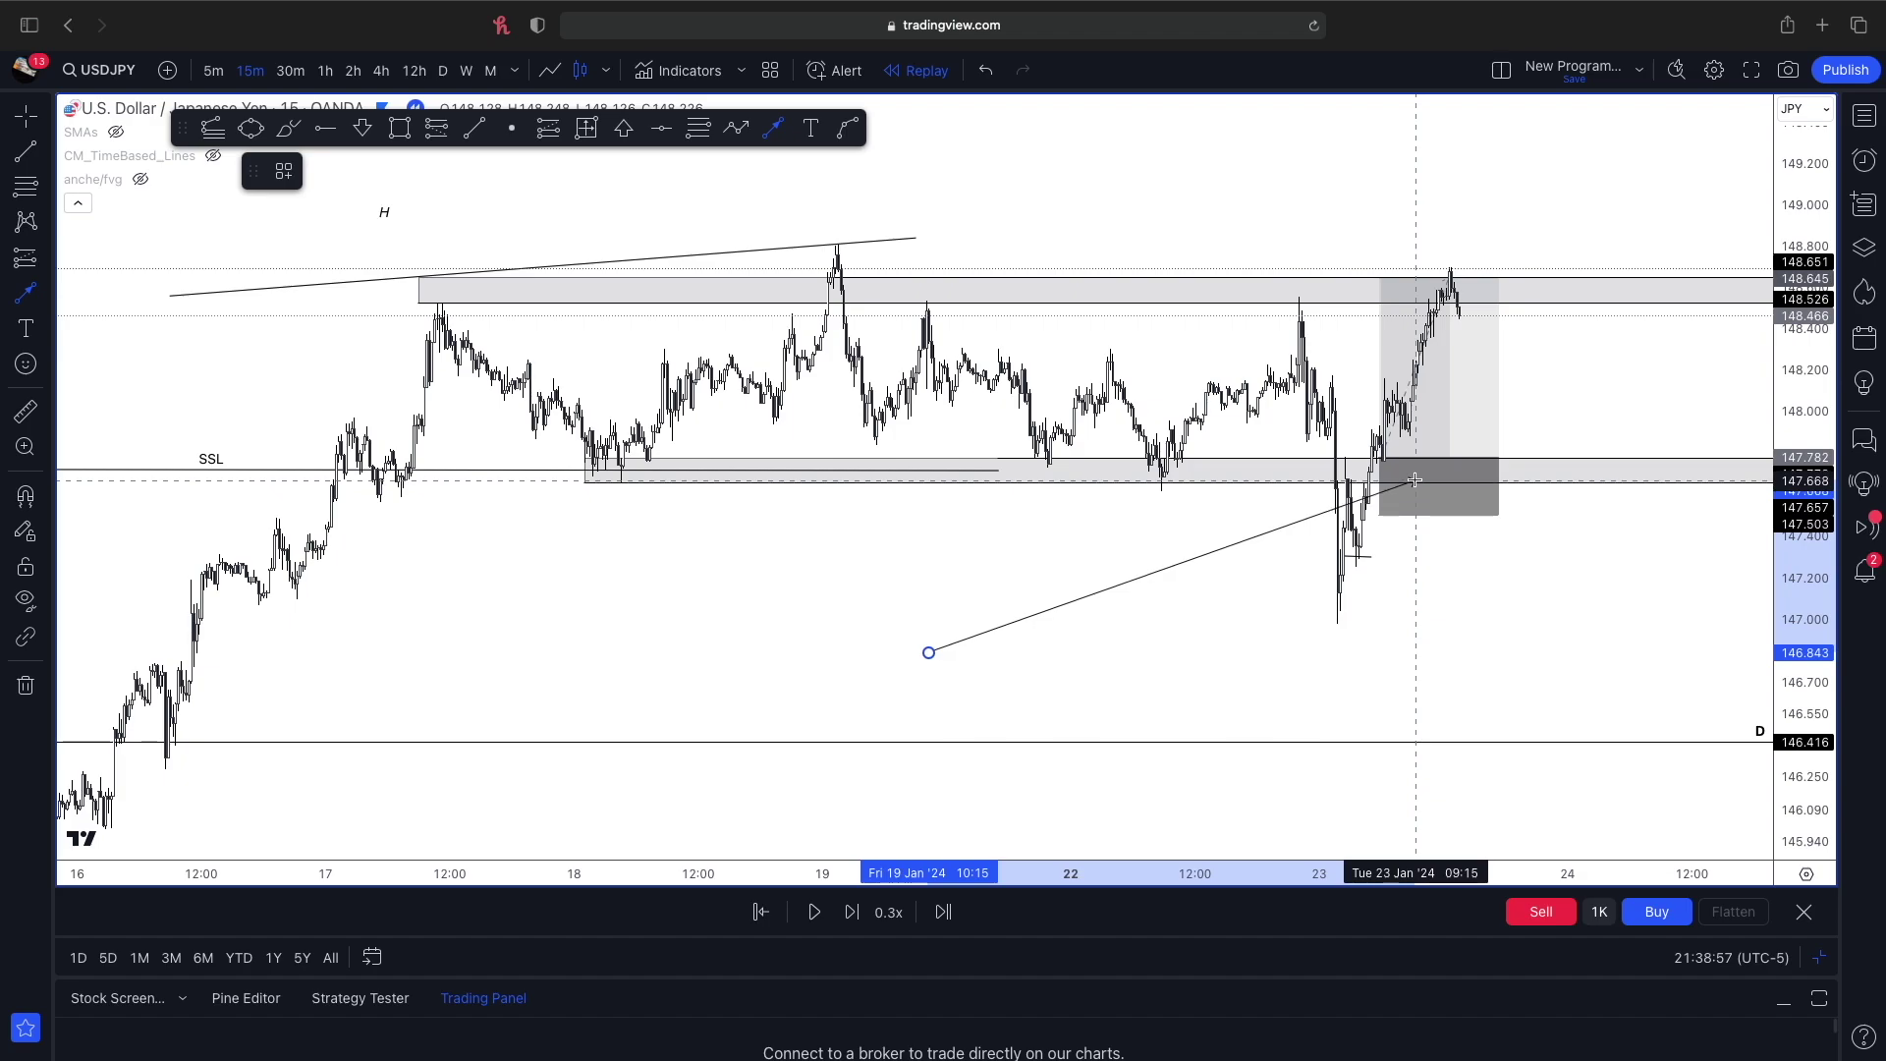
key(Escape)
click(1407, 373)
key(Escape)
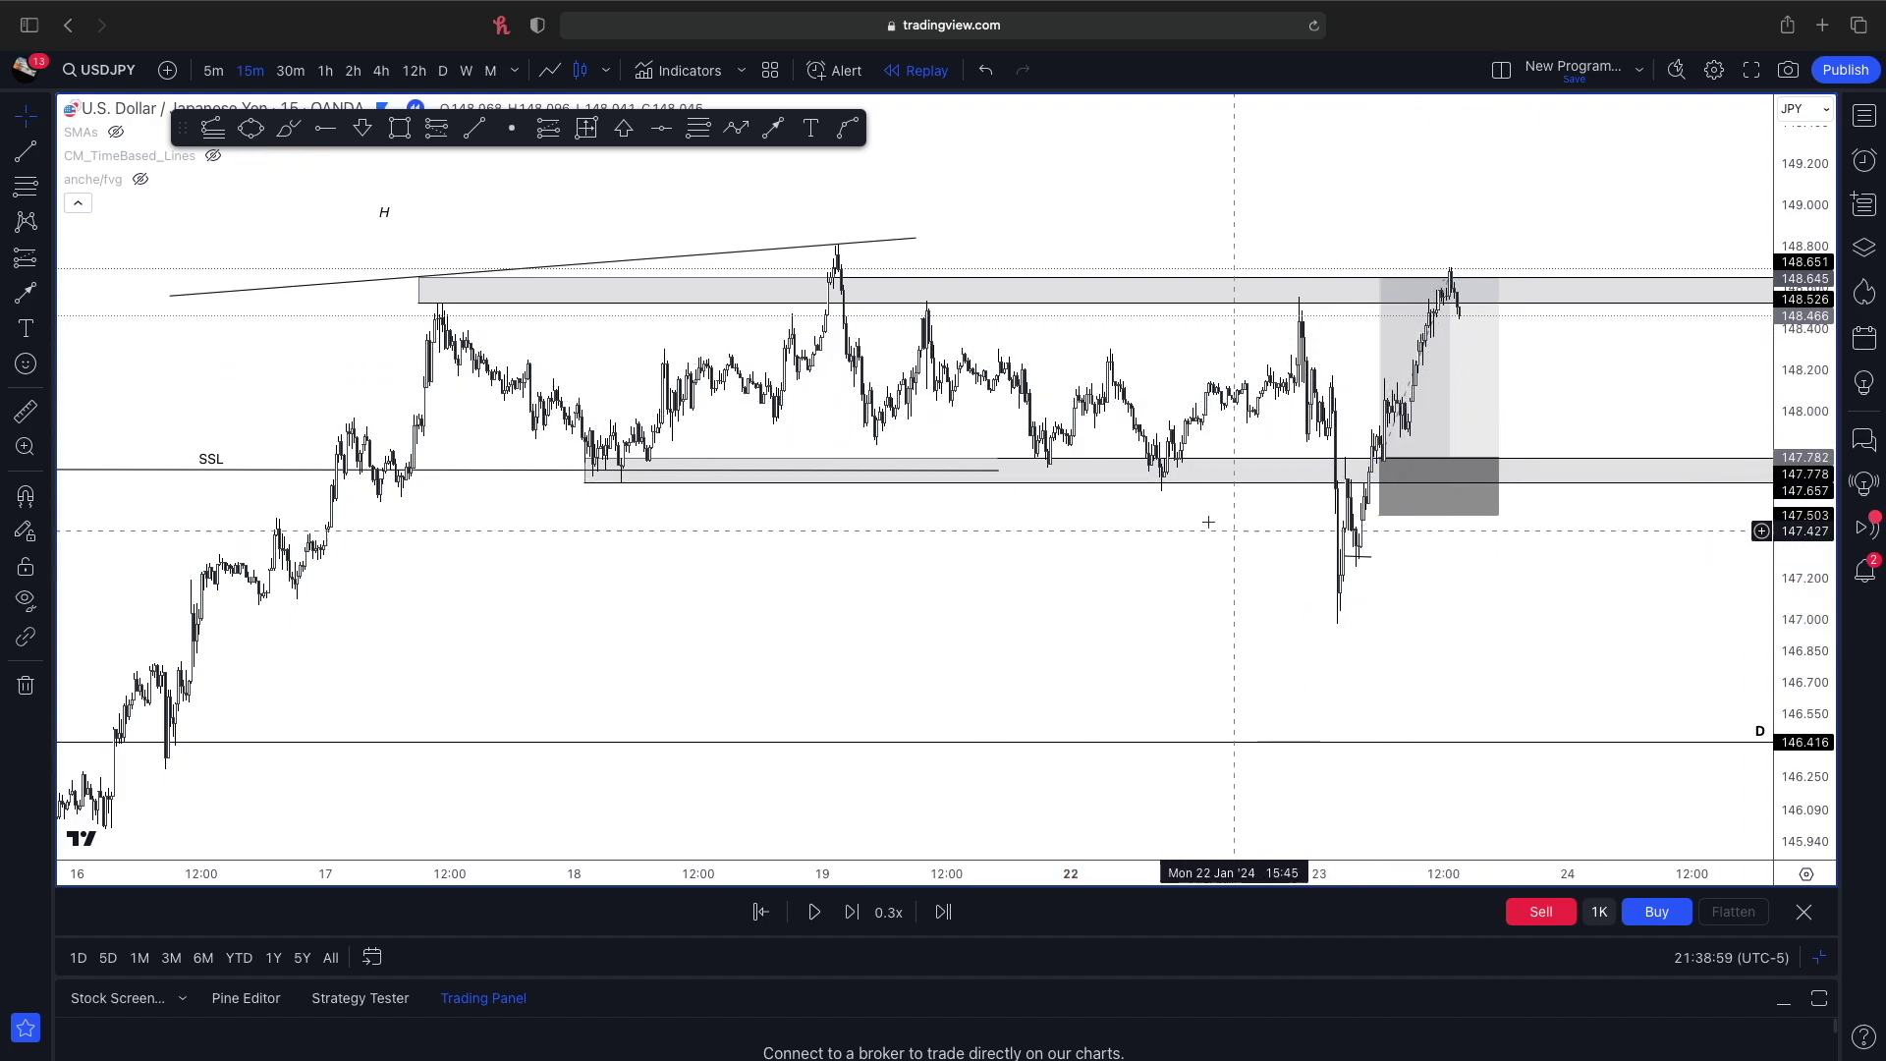
click(399, 129)
drag(1275, 622, 1482, 496)
key(Delete)
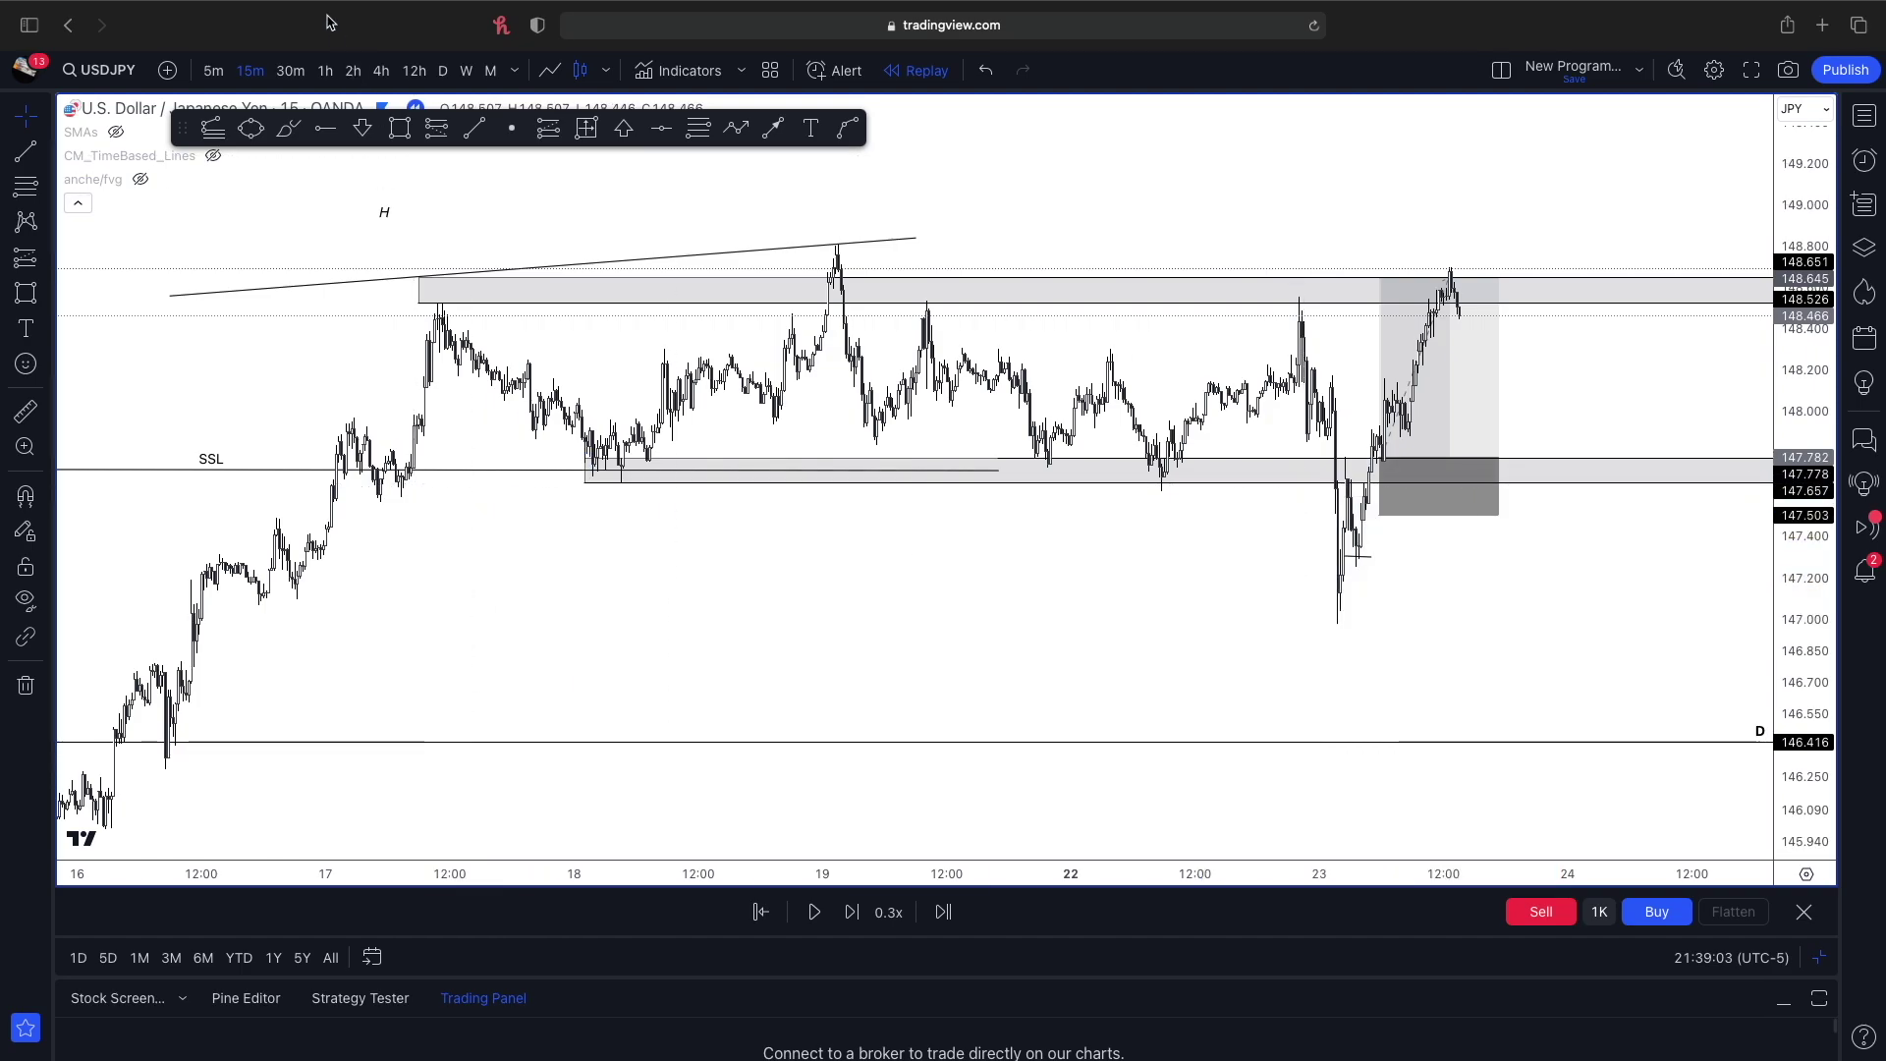
- Switch the chart to the 4-hour timeframe and examine the trade against the marked highs and lows
click(379, 70)
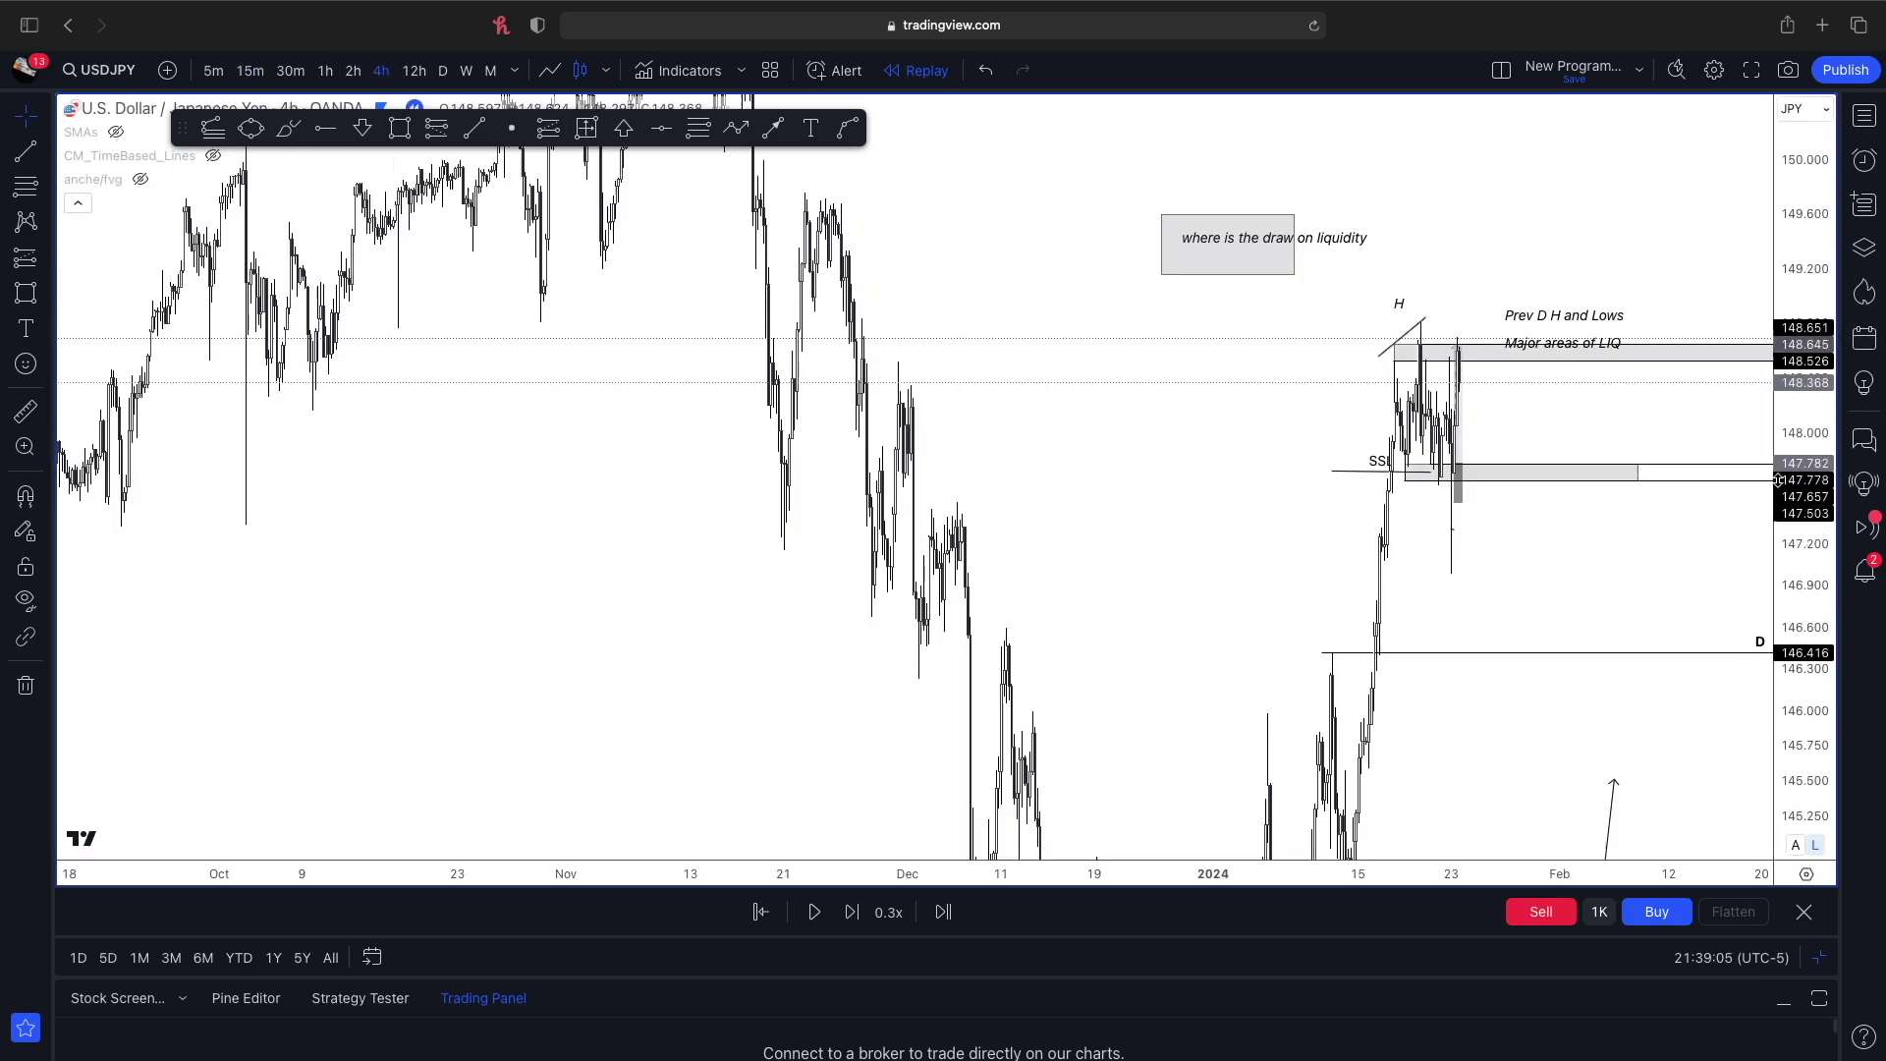
scroll(1584, 727, up, 5)
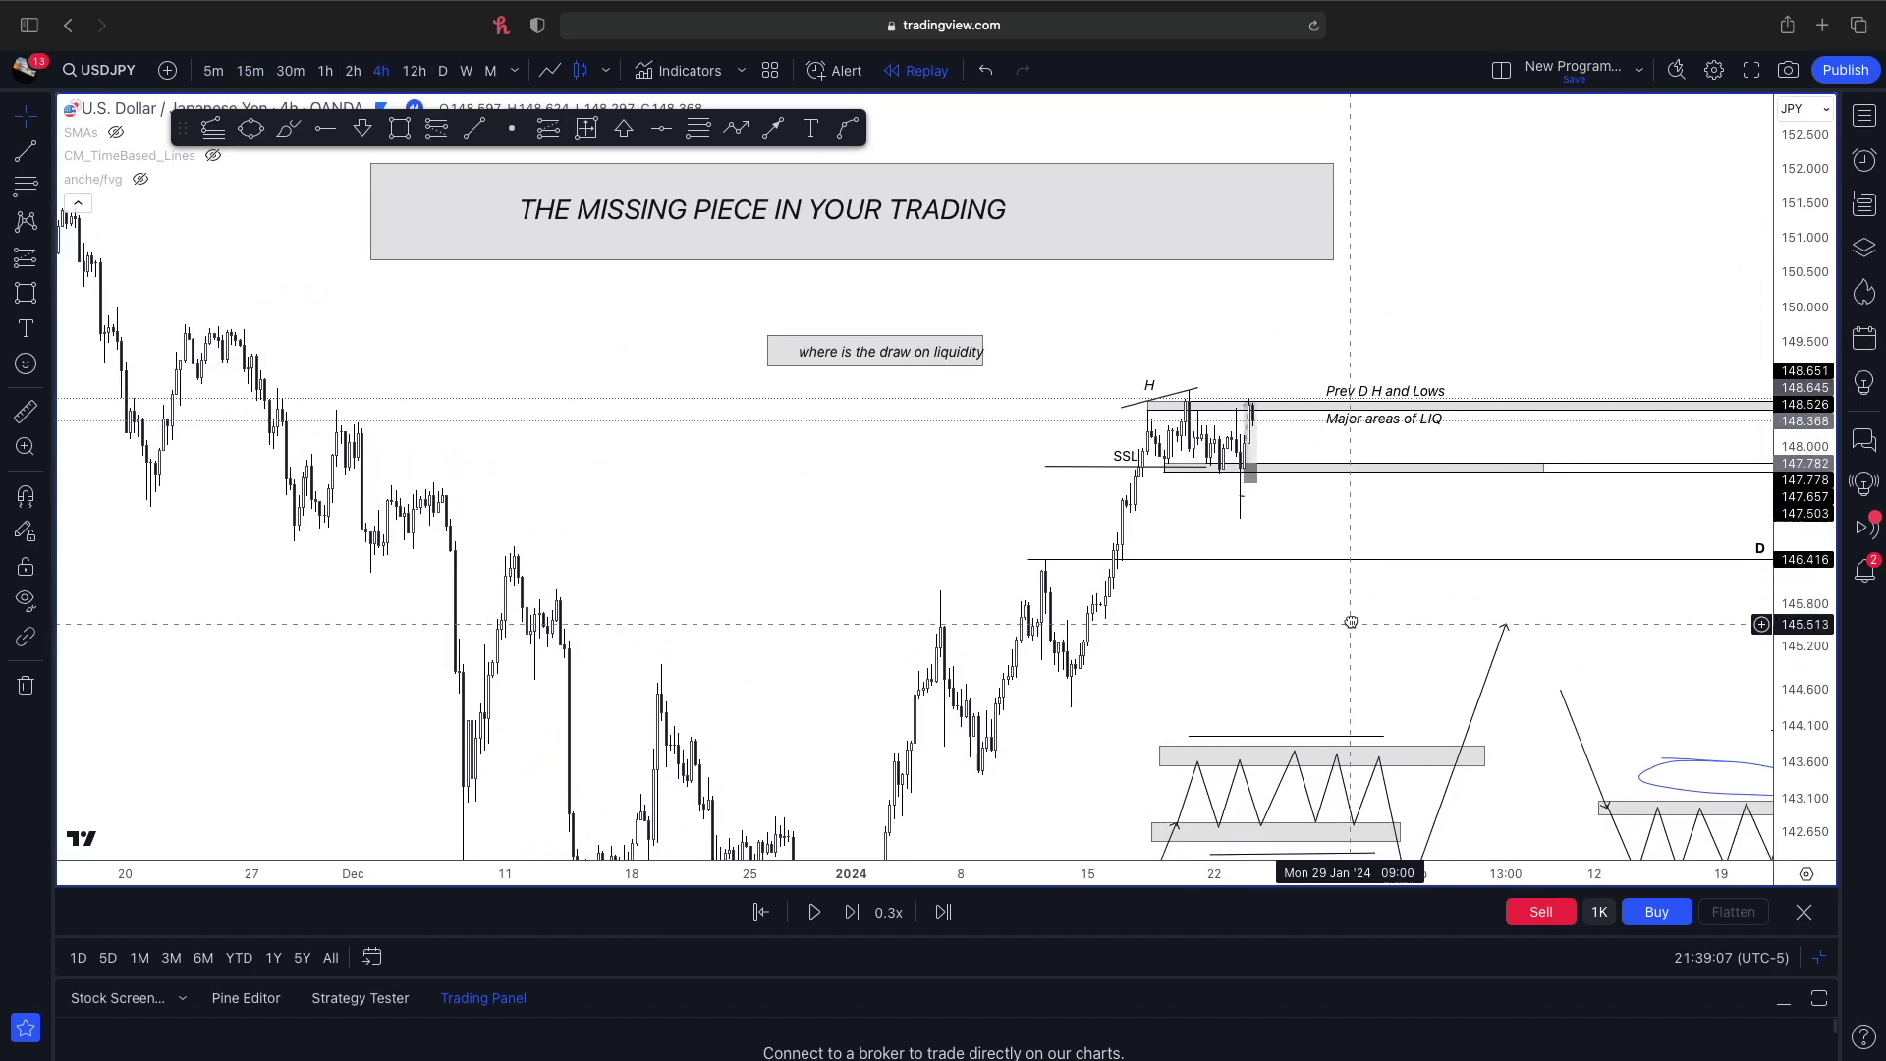
drag(1299, 621, 1506, 577)
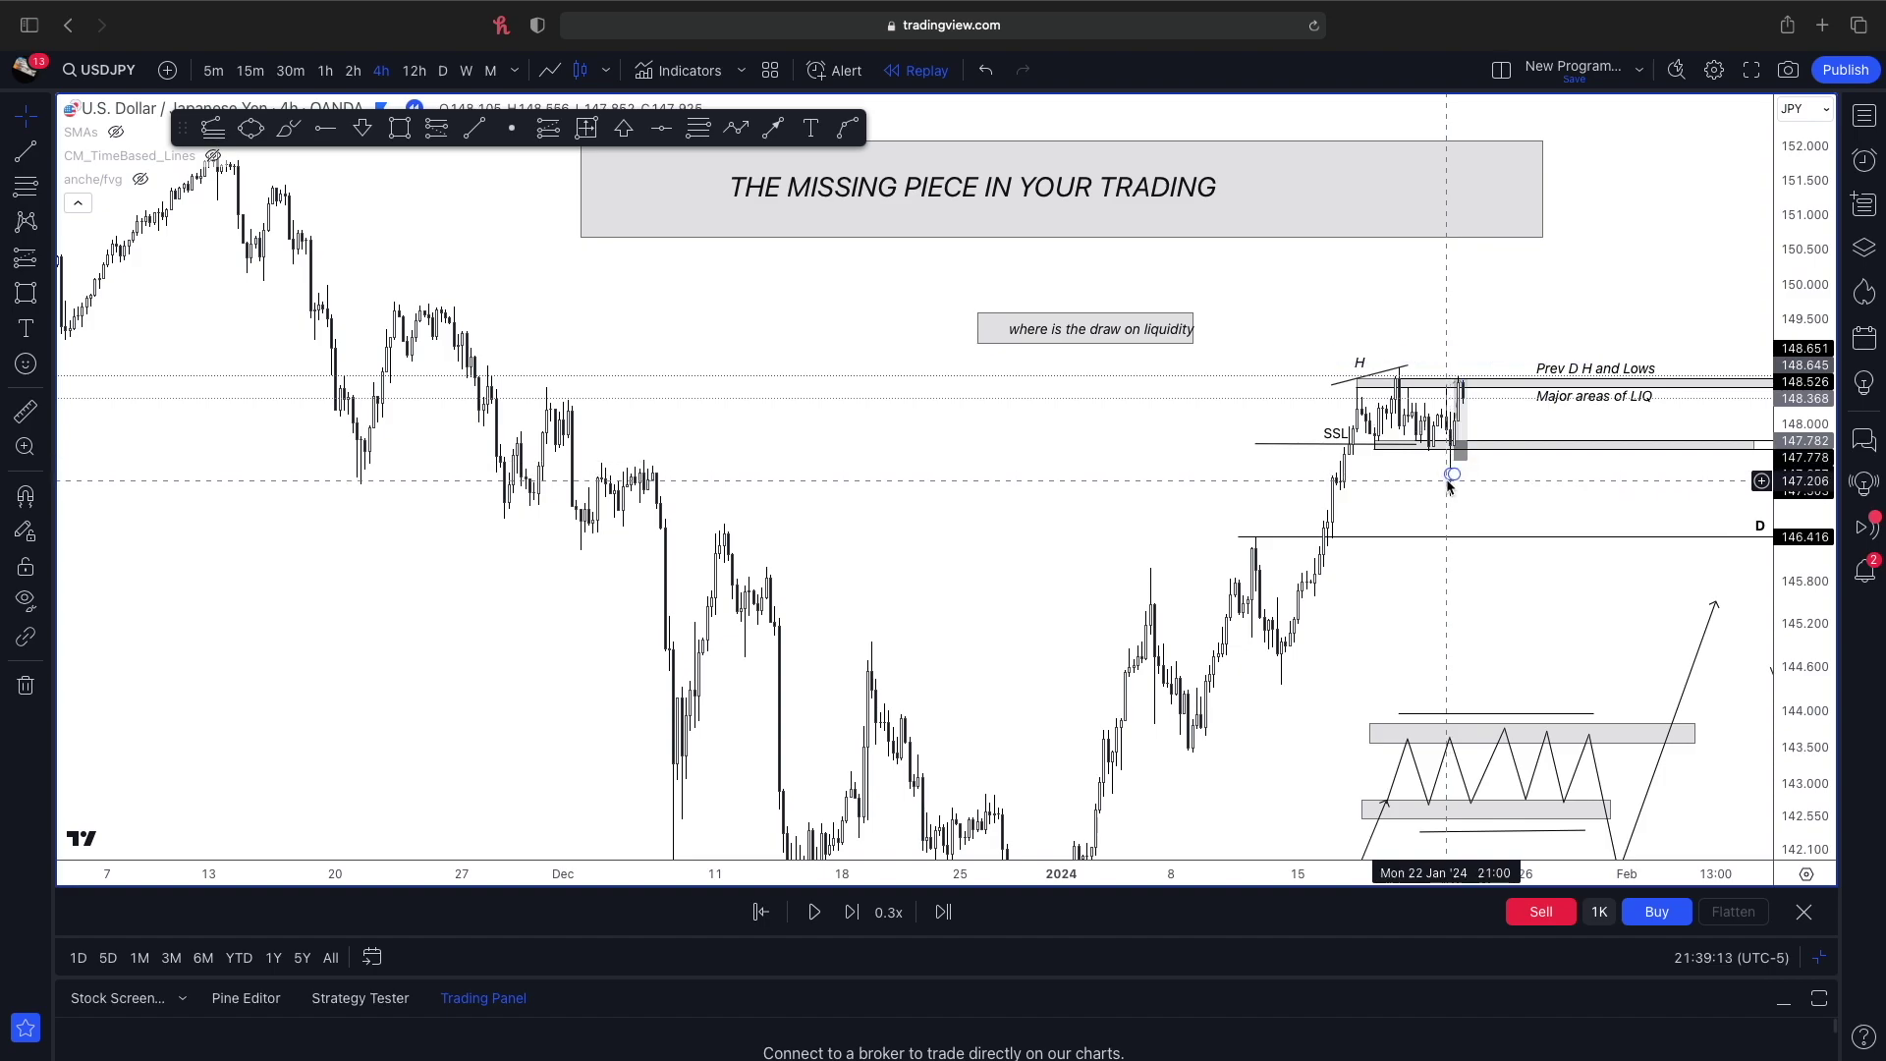
- Switch the chart to the 1-hour timeframe to show the full range and the long position
click(325, 71)
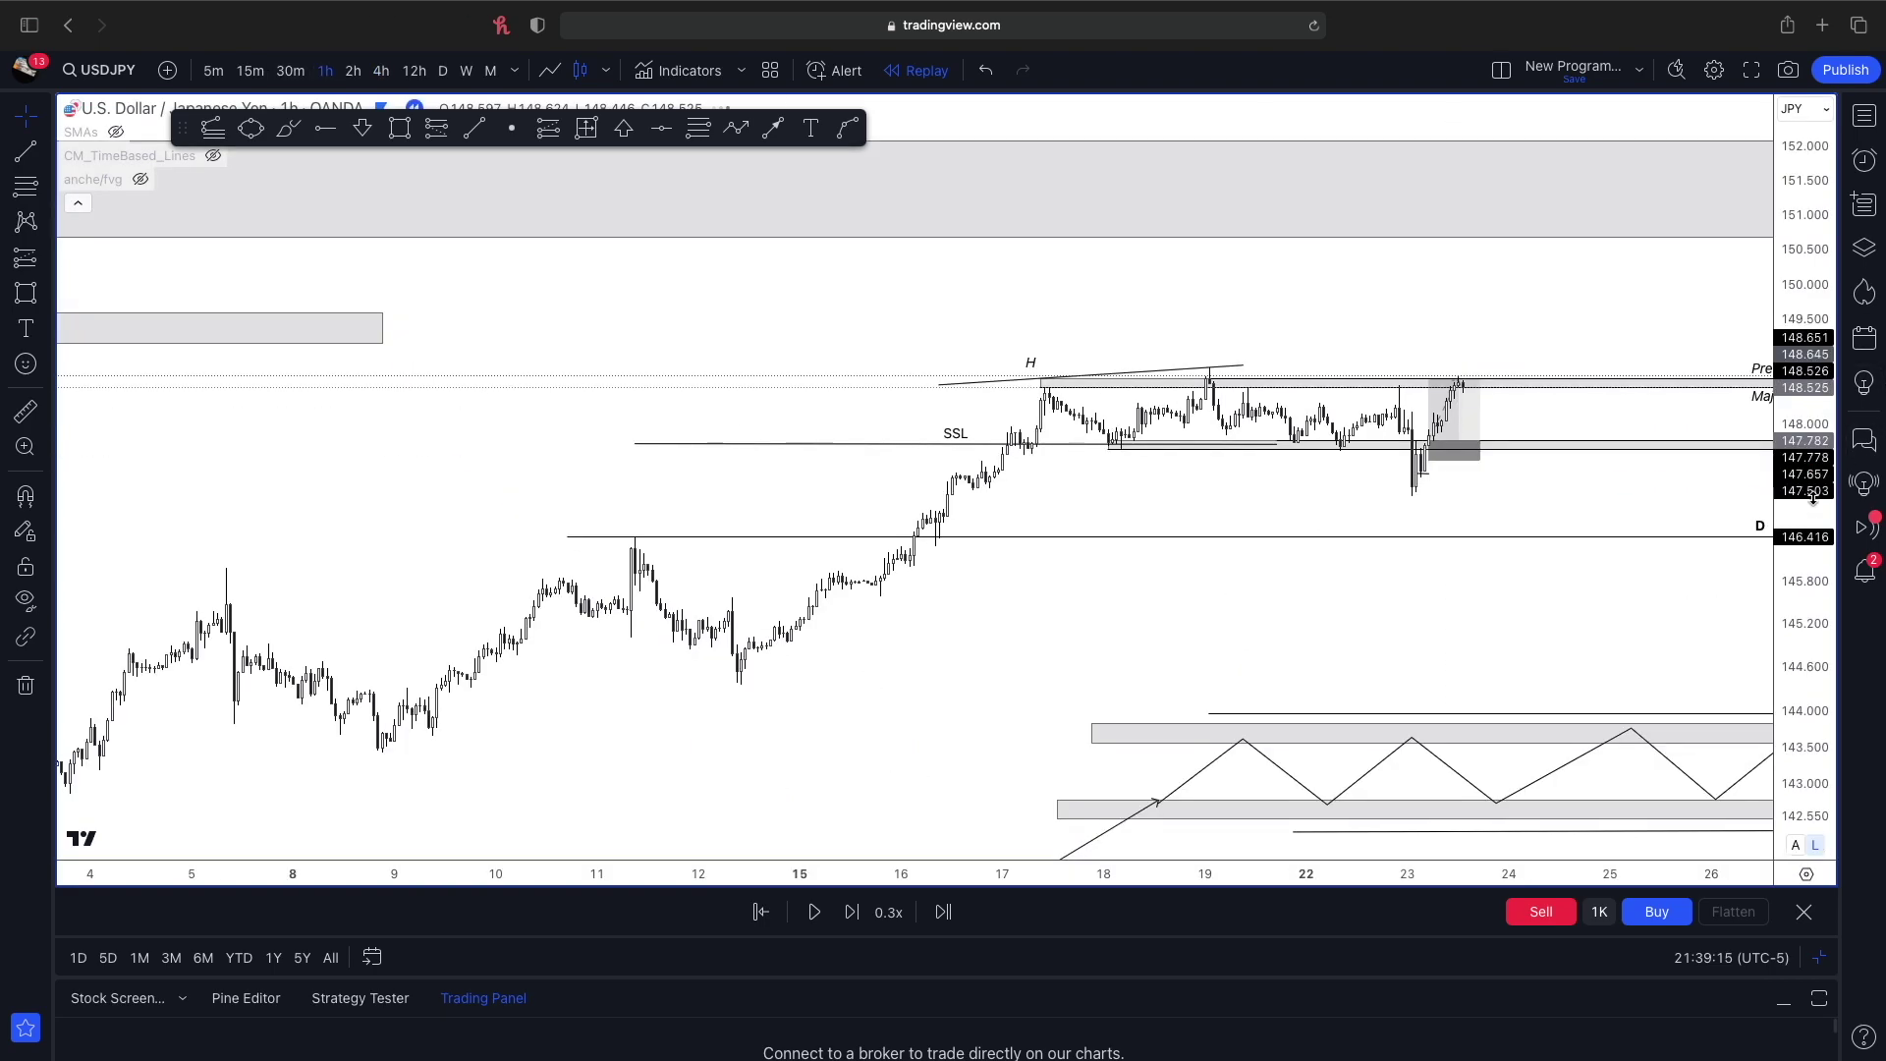
scroll(1369, 527, up, 4)
scroll(1369, 528, left, 3)
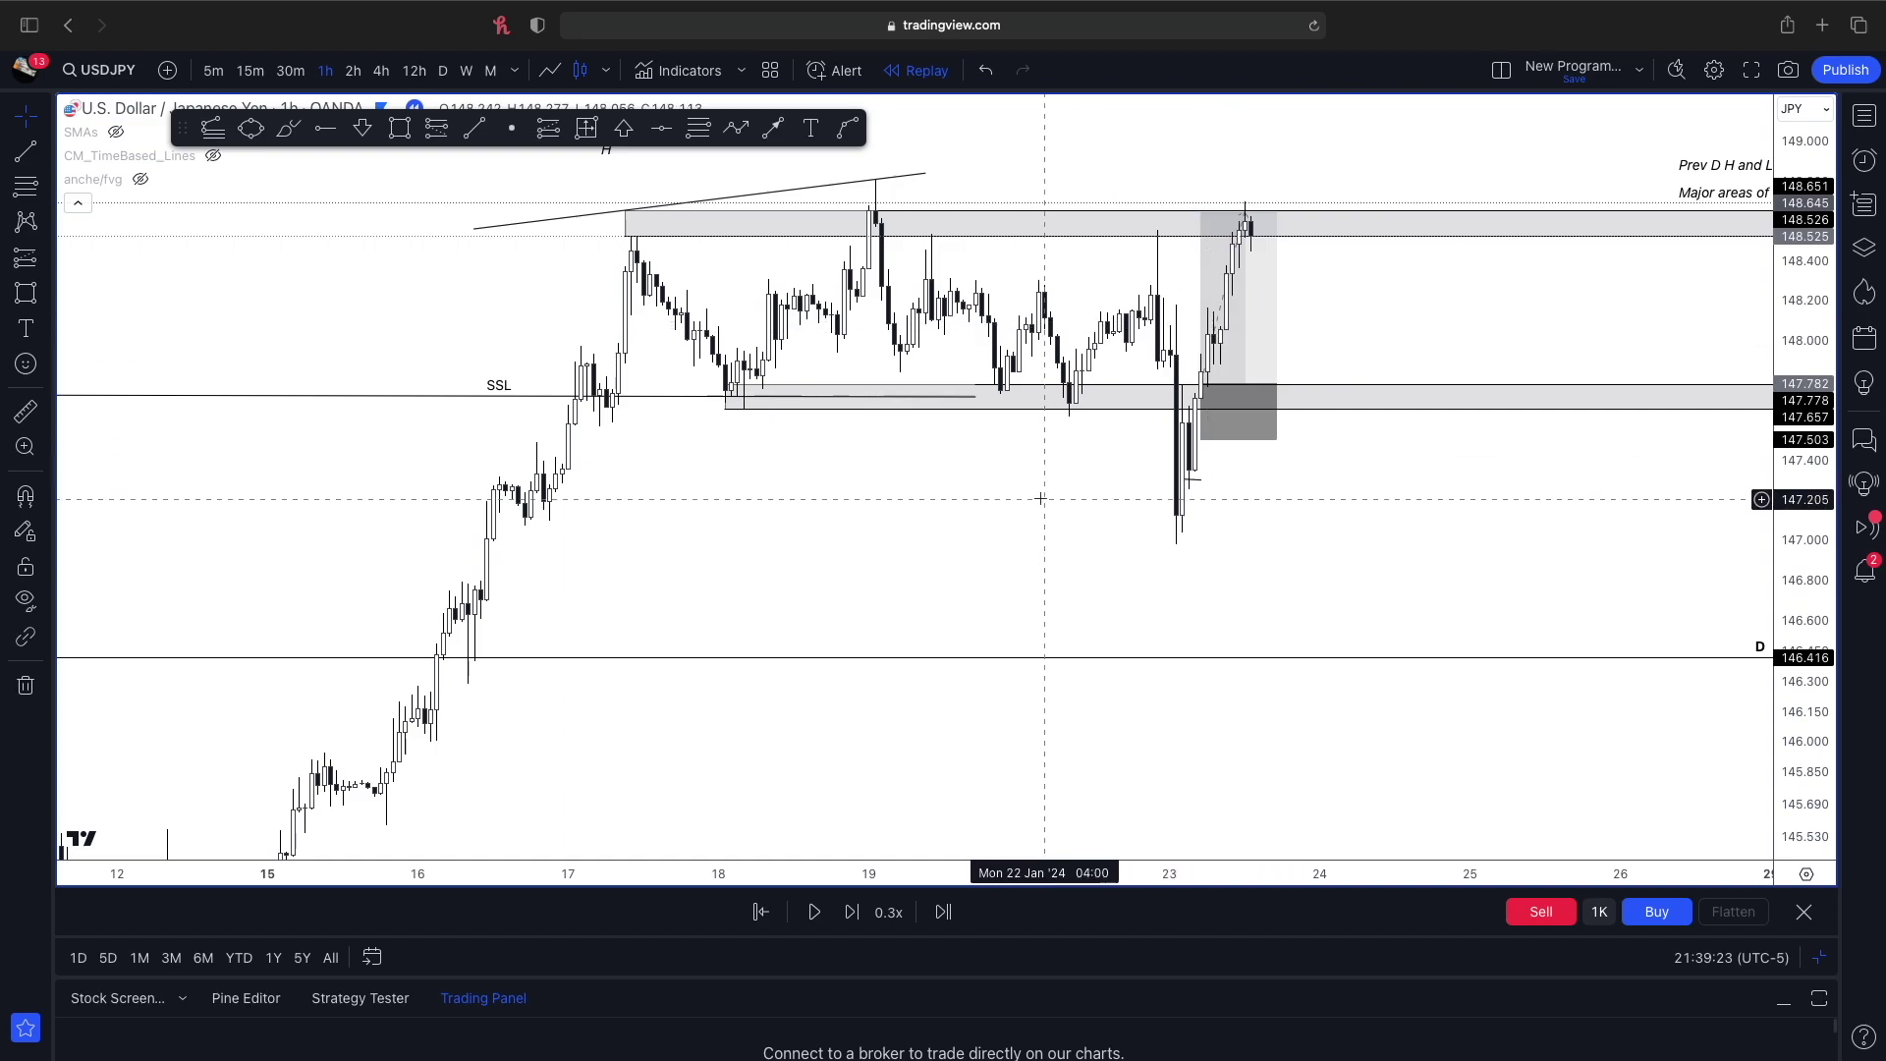
scroll(1045, 497, right, 10)
drag(568, 538, 948, 567)
scroll(948, 568, left, 10)
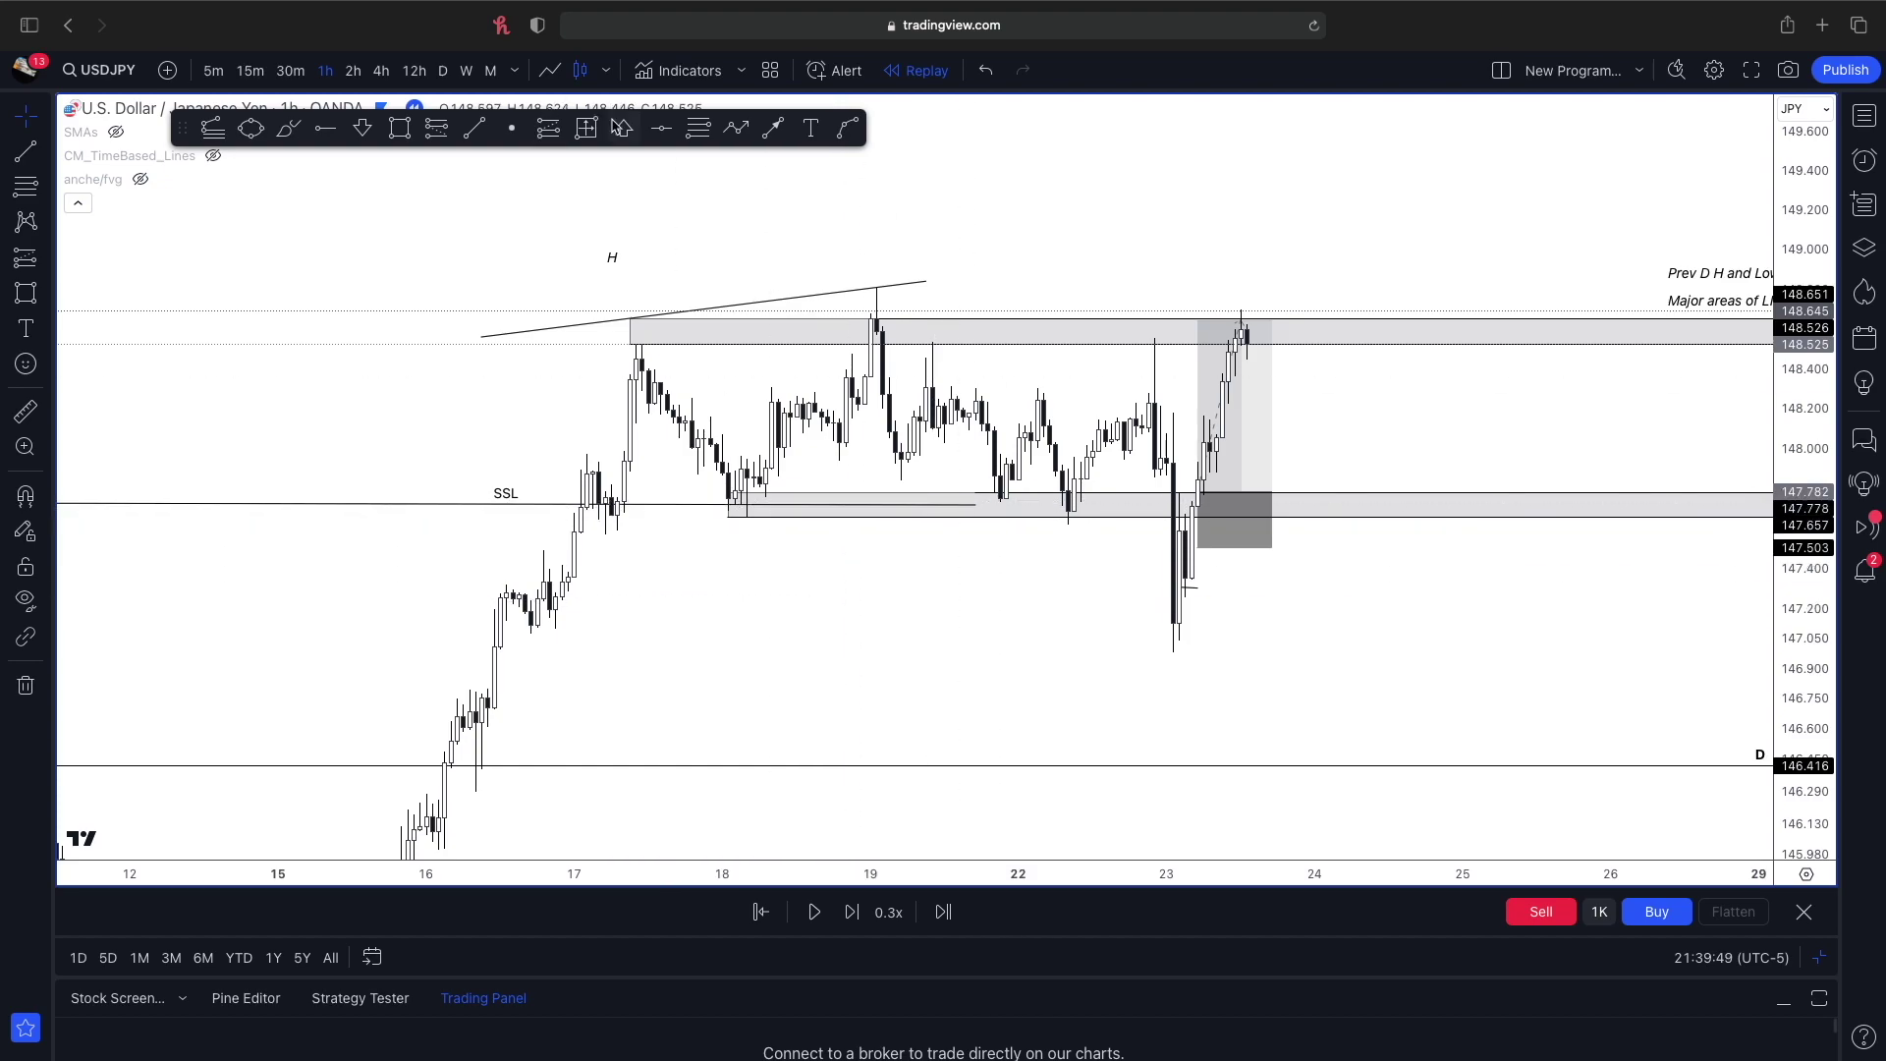
- Brush one circle around the highs along the upper trend line and another around the lows at the lower zone
click(293, 130)
mouse_move(892, 286)
mouse_down()
mouse_move(891, 311)
mouse_move(839, 289)
mouse_up()
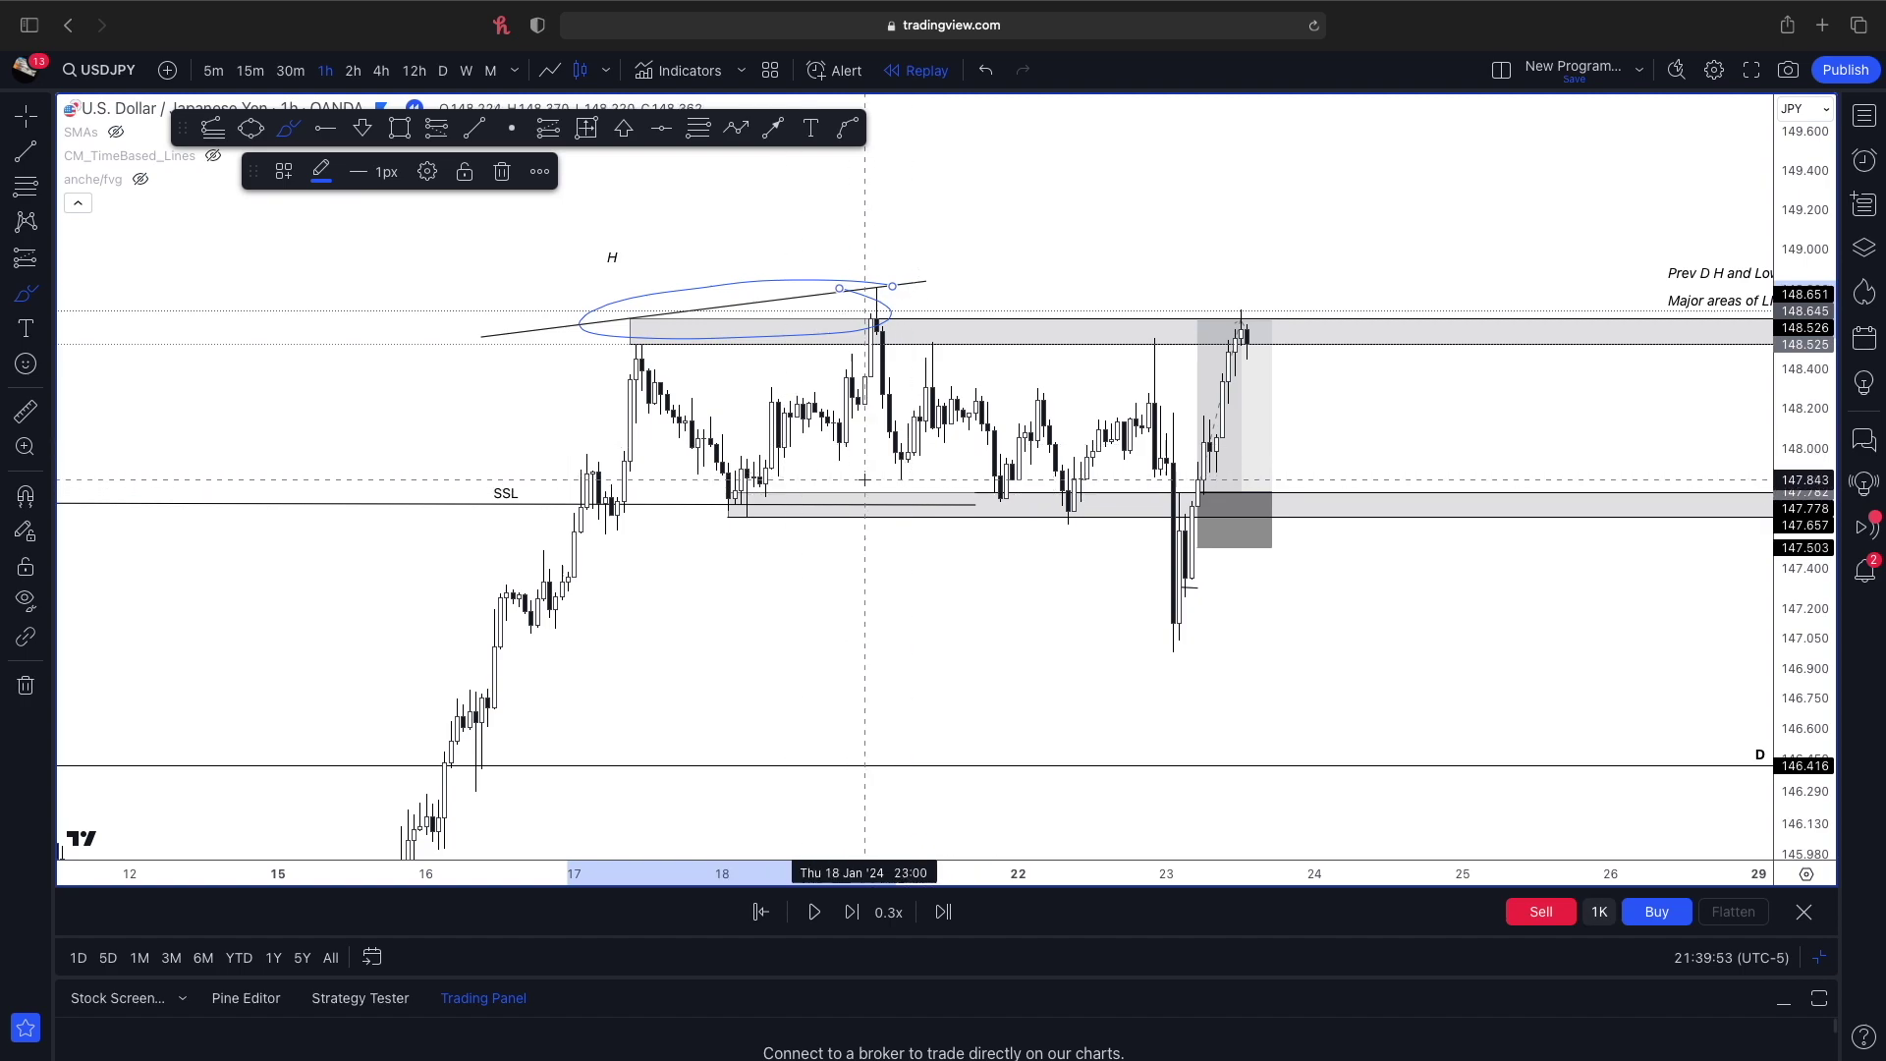
mouse_move(1111, 499)
mouse_down()
mouse_move(523, 512)
mouse_move(1168, 511)
mouse_move(1056, 492)
mouse_up()
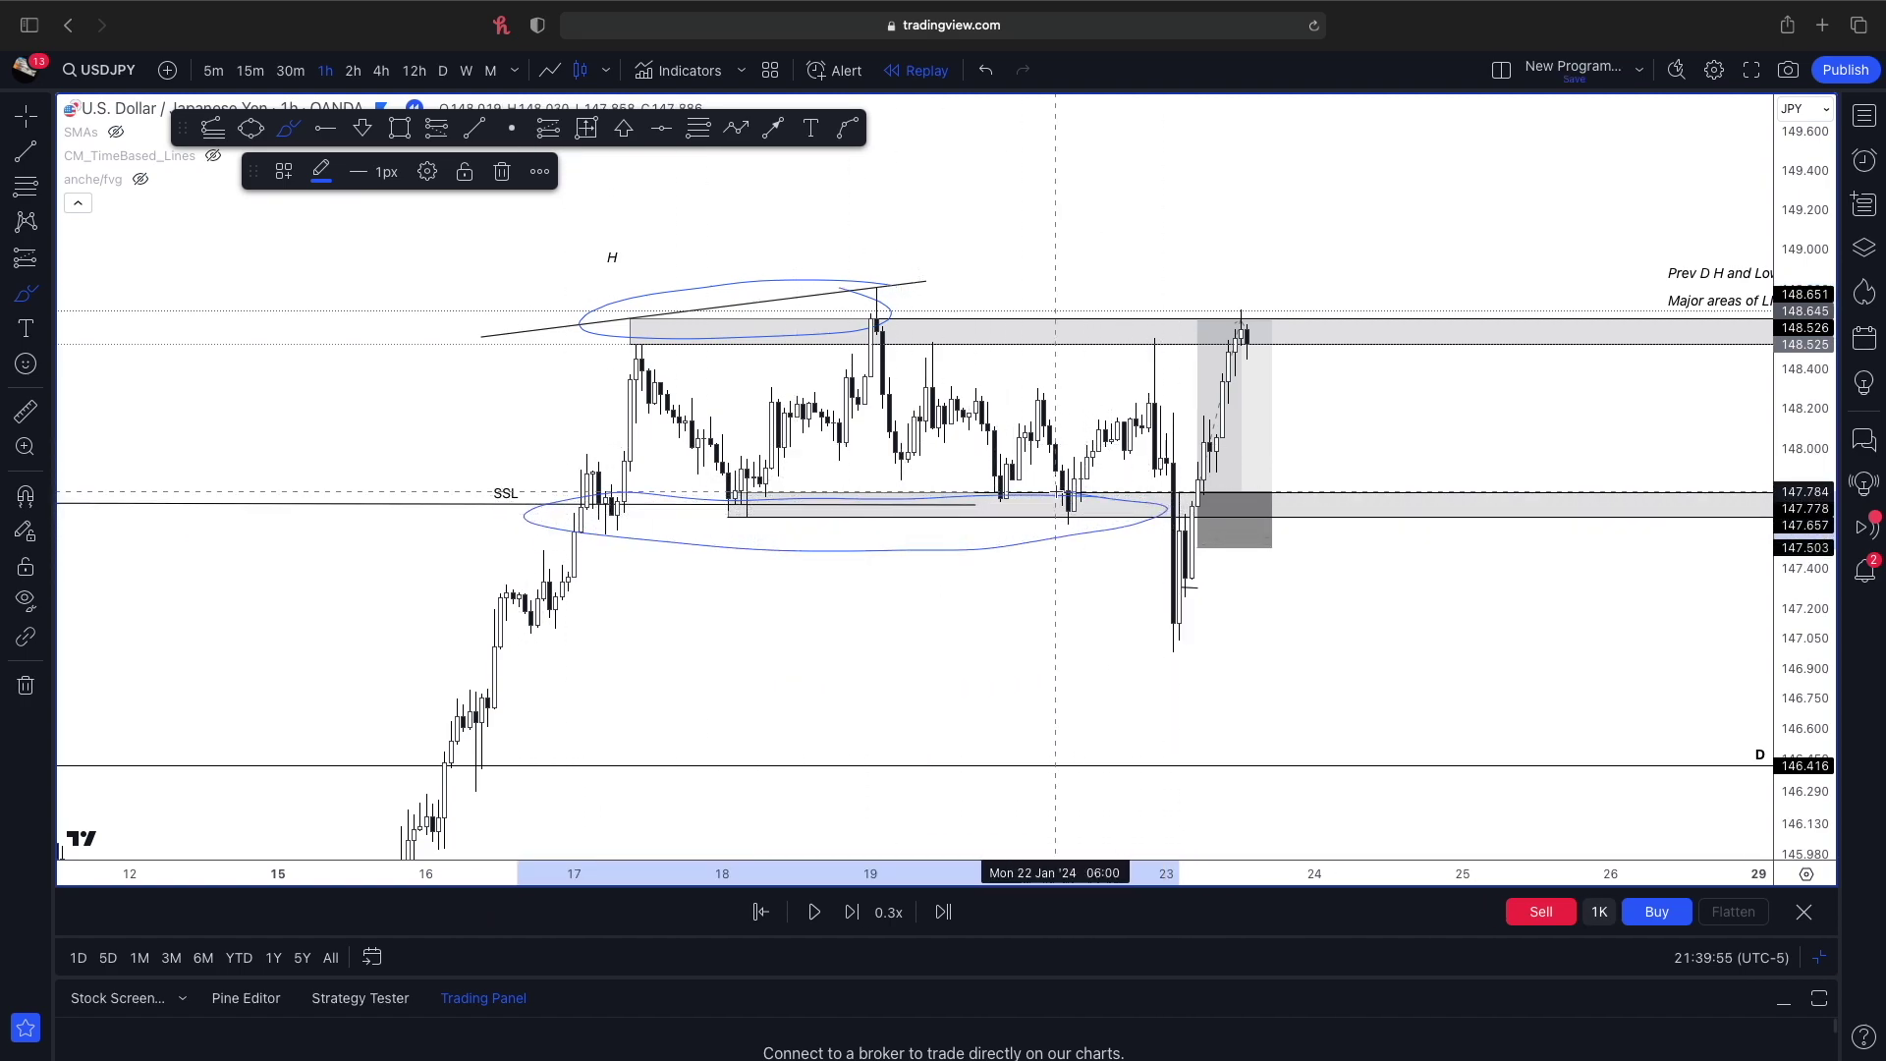